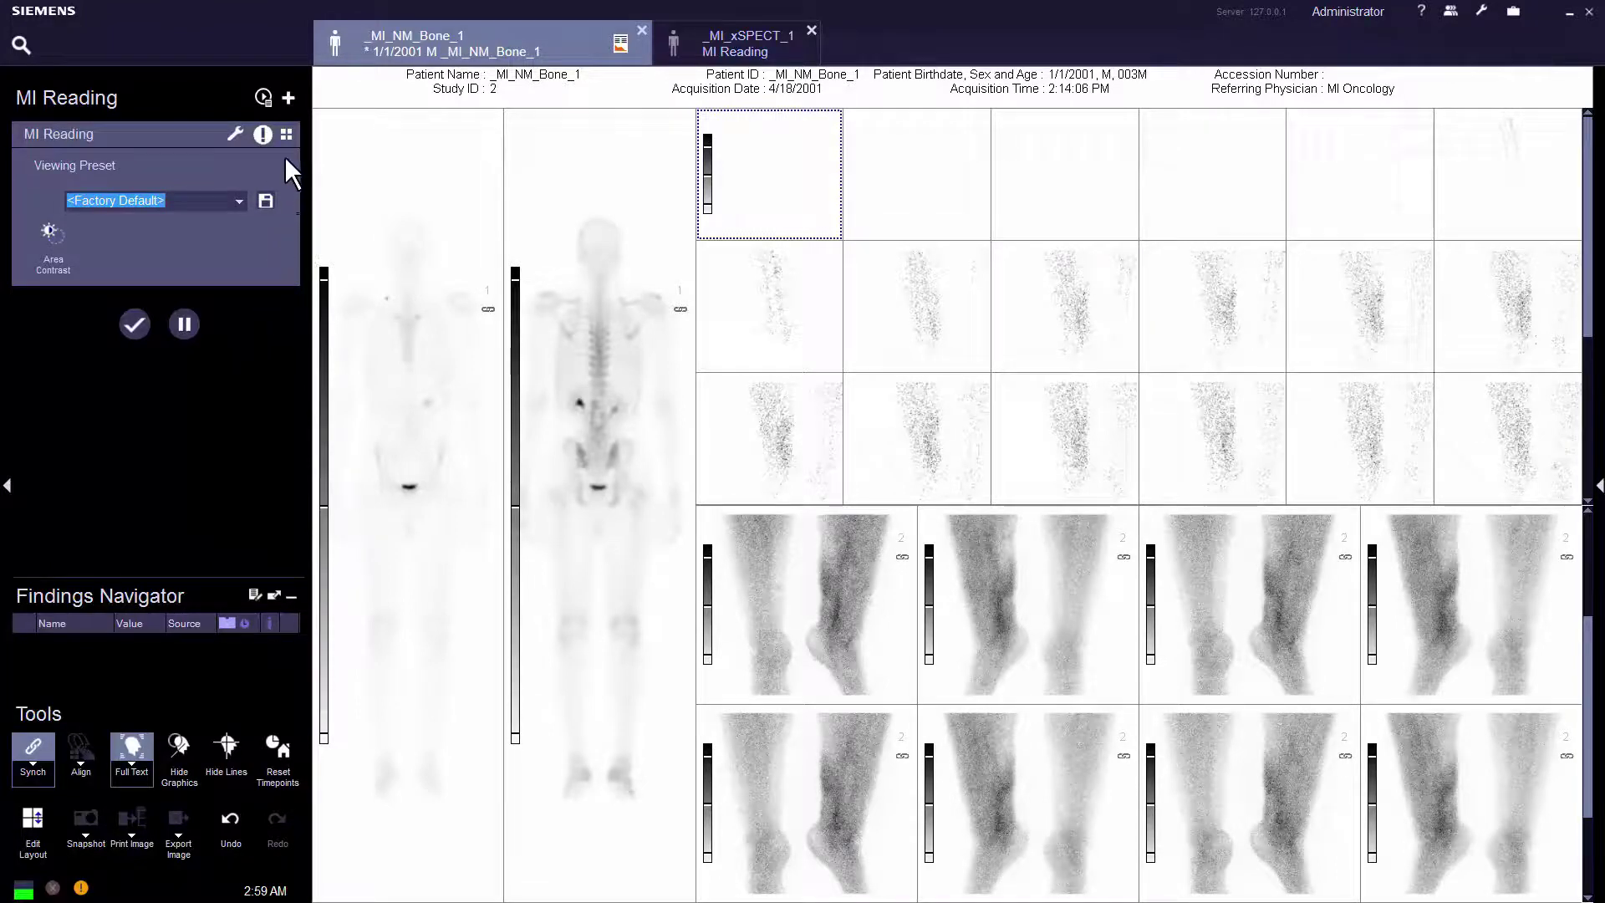
# - Add the Volume Stripe + Movie layout to the private layouts and apply it to the study
pyautogui.click(285, 133)
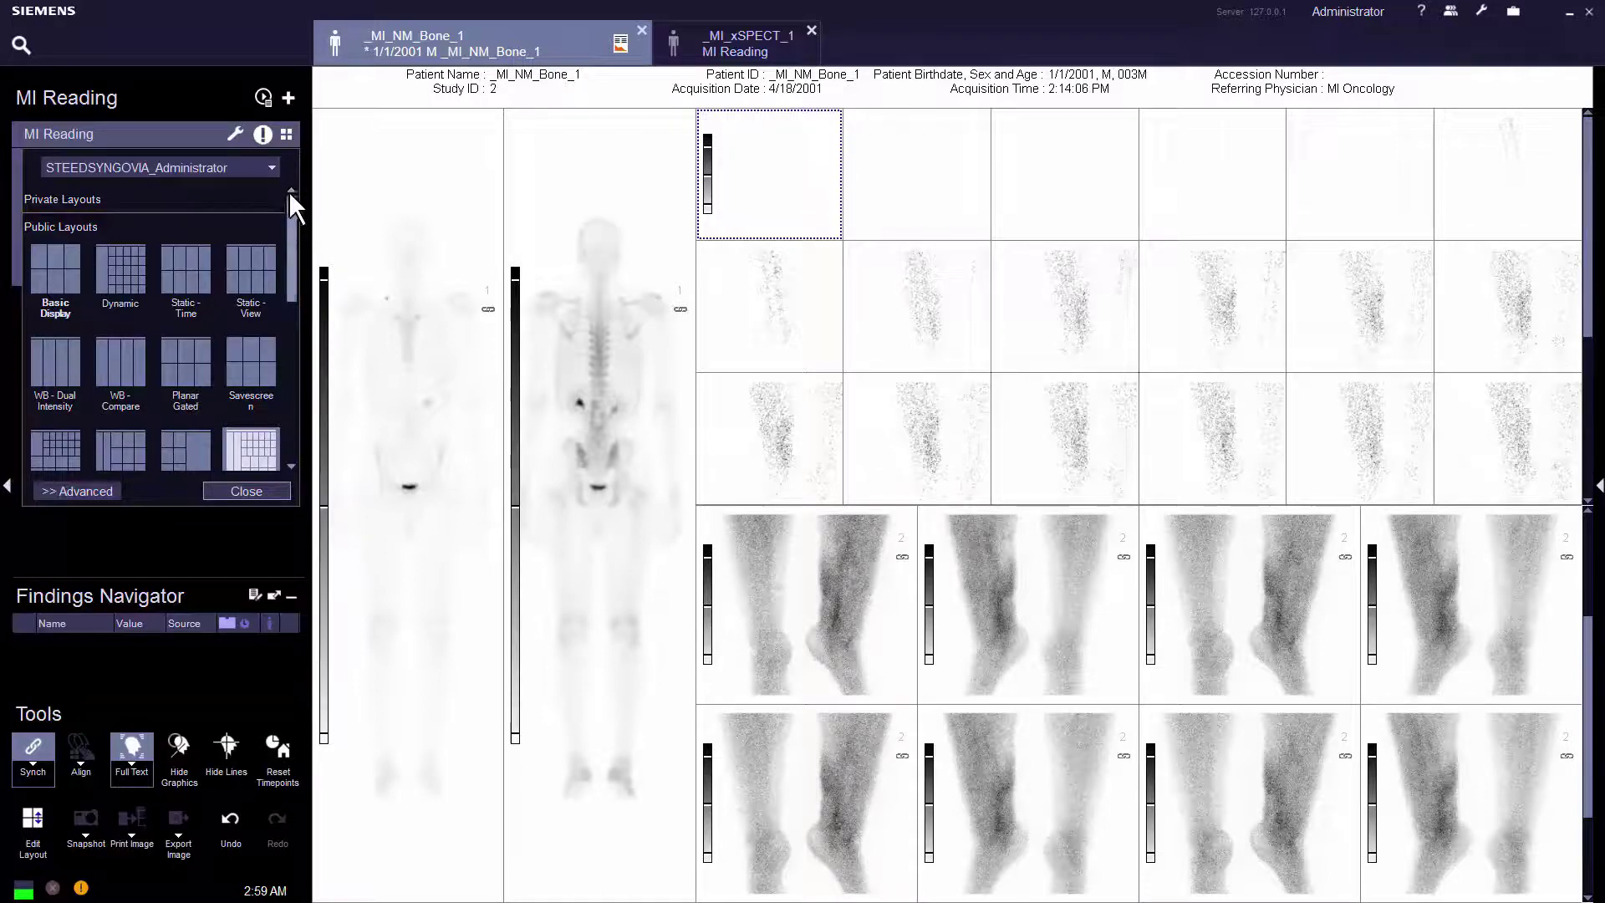
pyautogui.moveTo(289, 204); pyautogui.dragTo(291, 258)
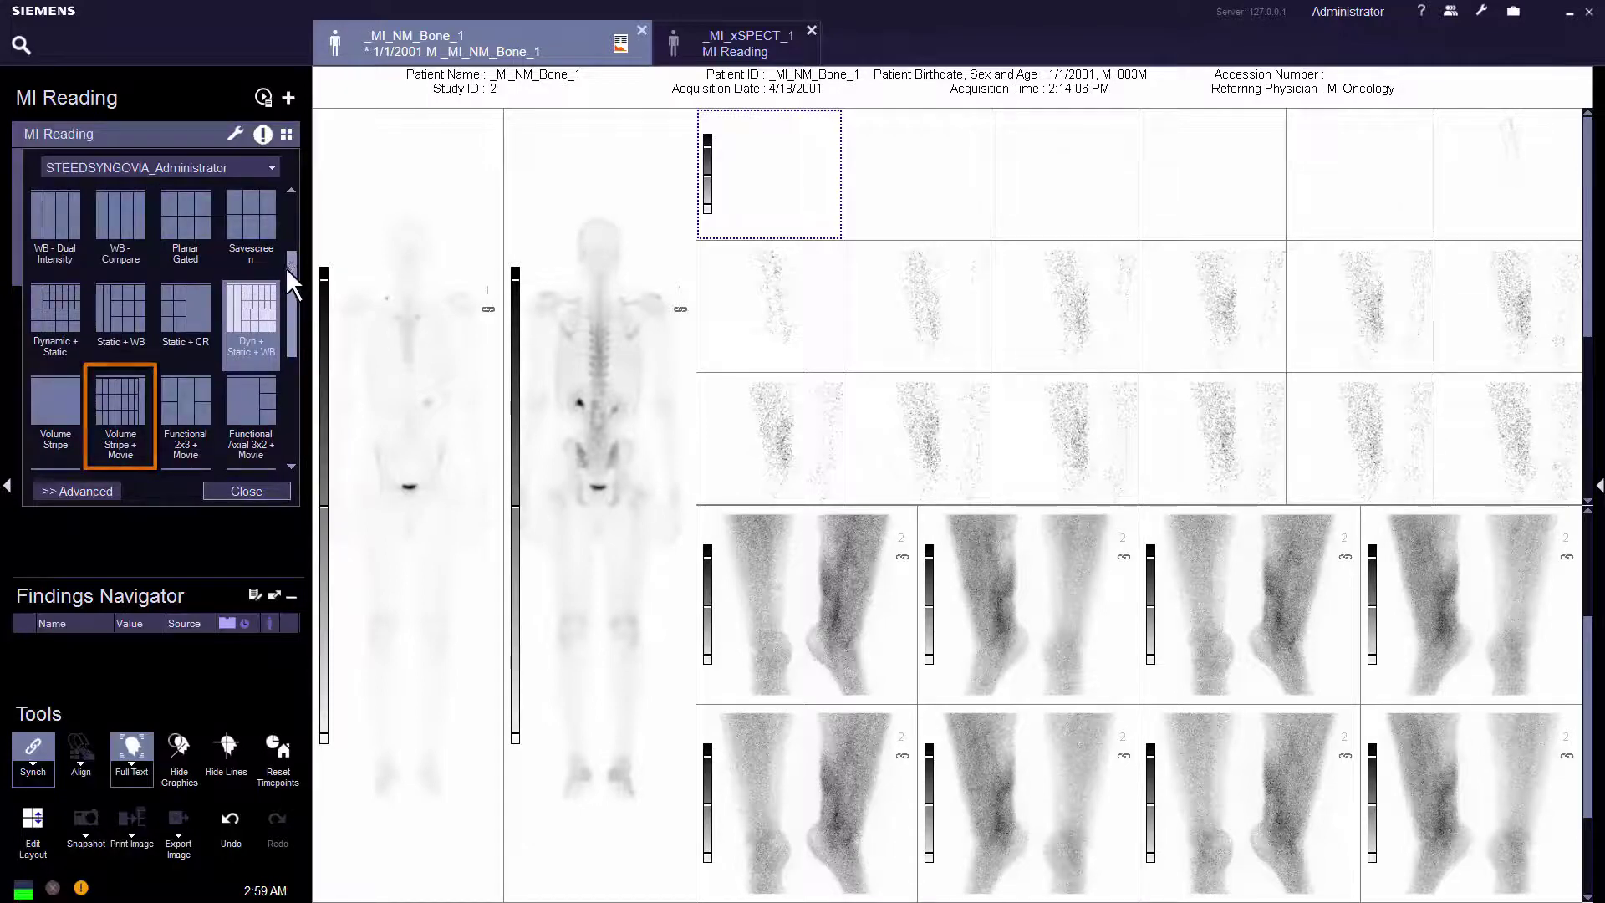
pyautogui.moveTo(134, 390); pyautogui.dragTo(154, 198)
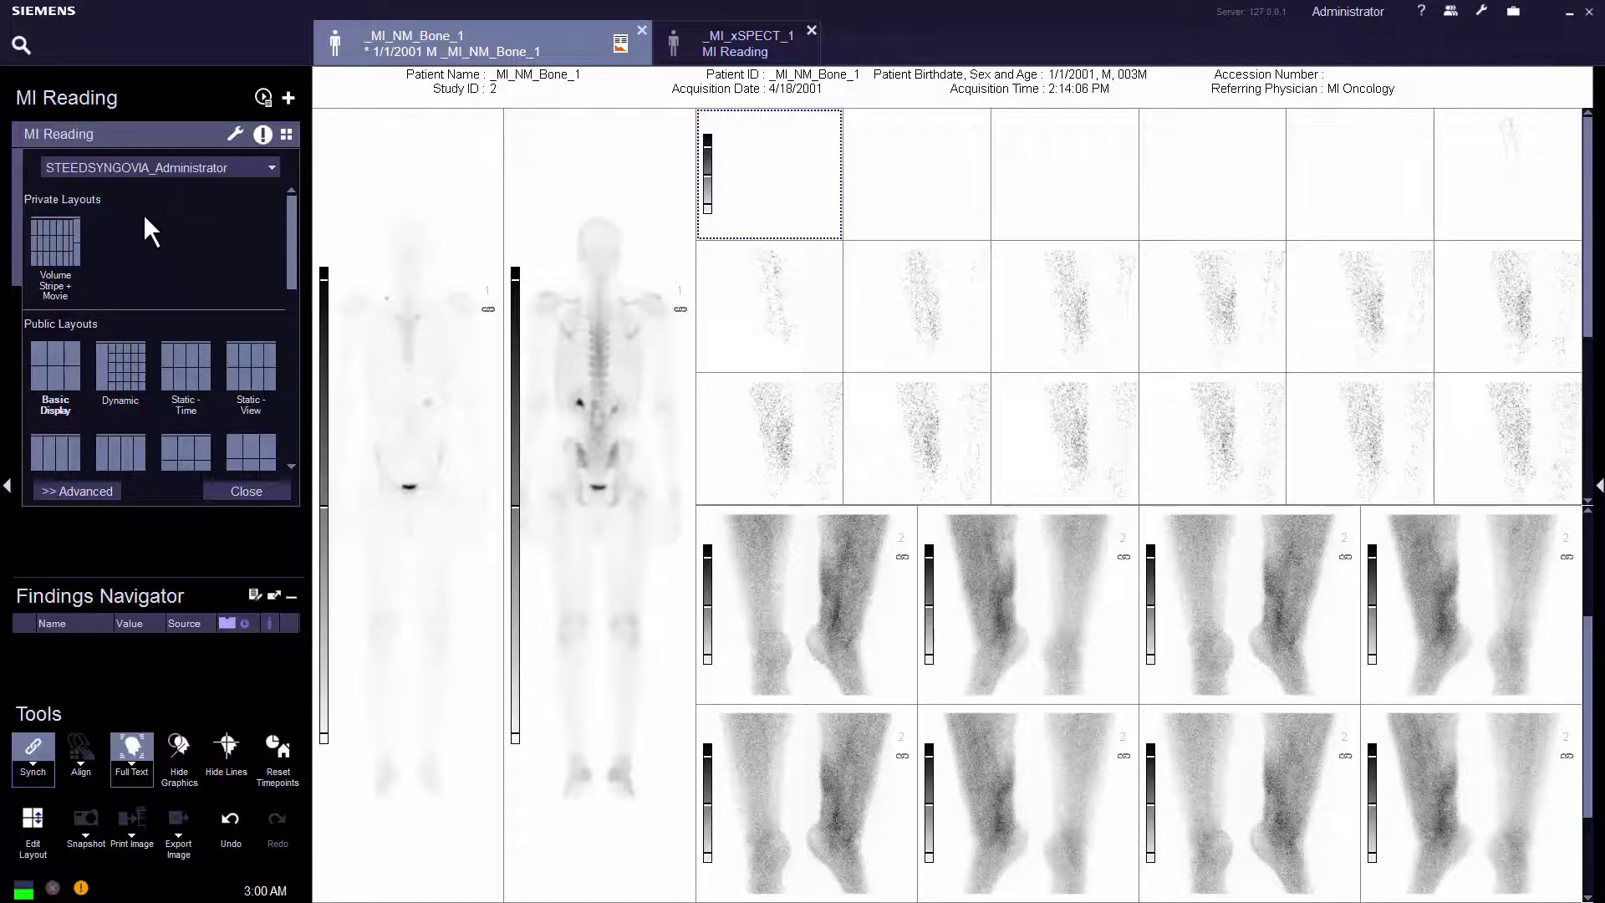
pyautogui.click(69, 254)
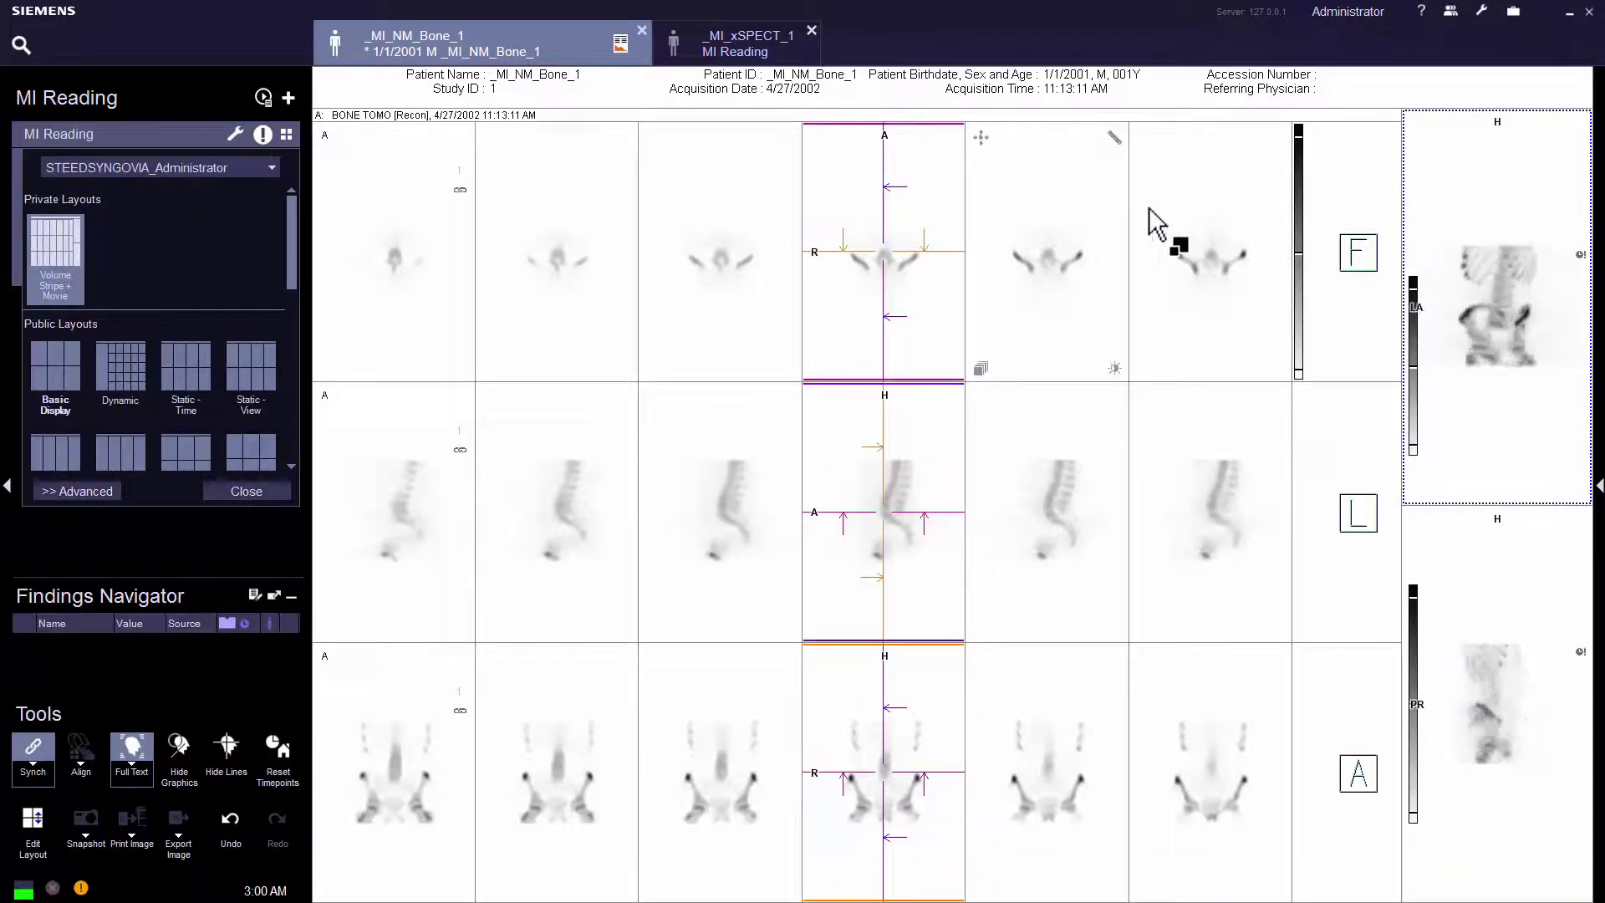
# - Change the color lookup table of the volume stripe images to Hot Metal
pyautogui.rightClick(1295, 200)
pyautogui.moveTo(1313, 249)
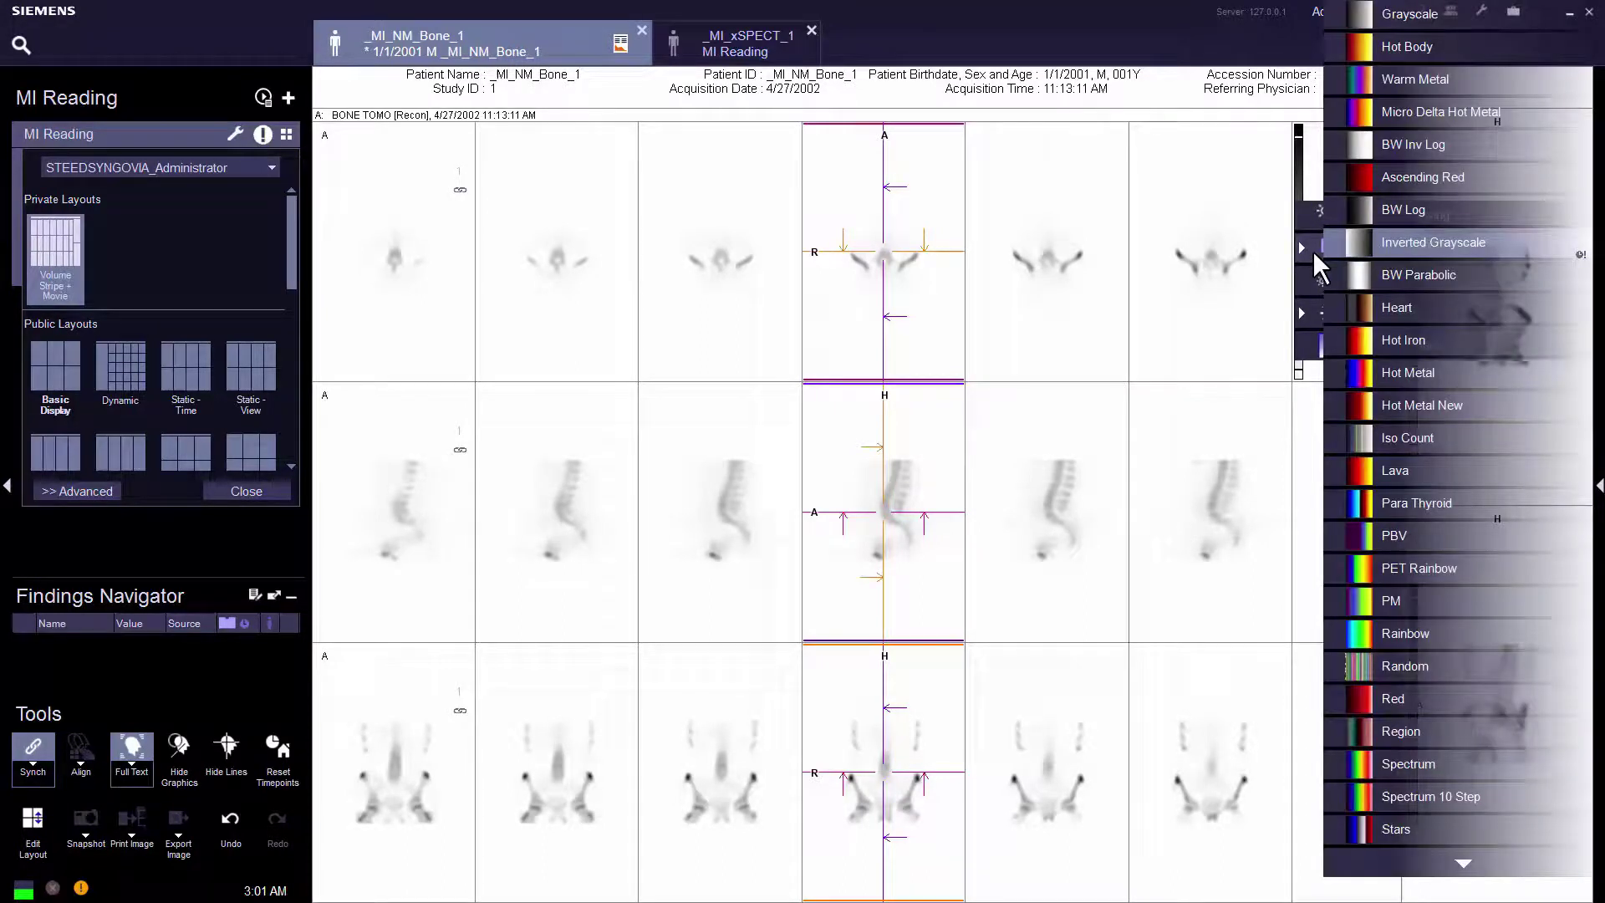
pyautogui.click(1406, 372)
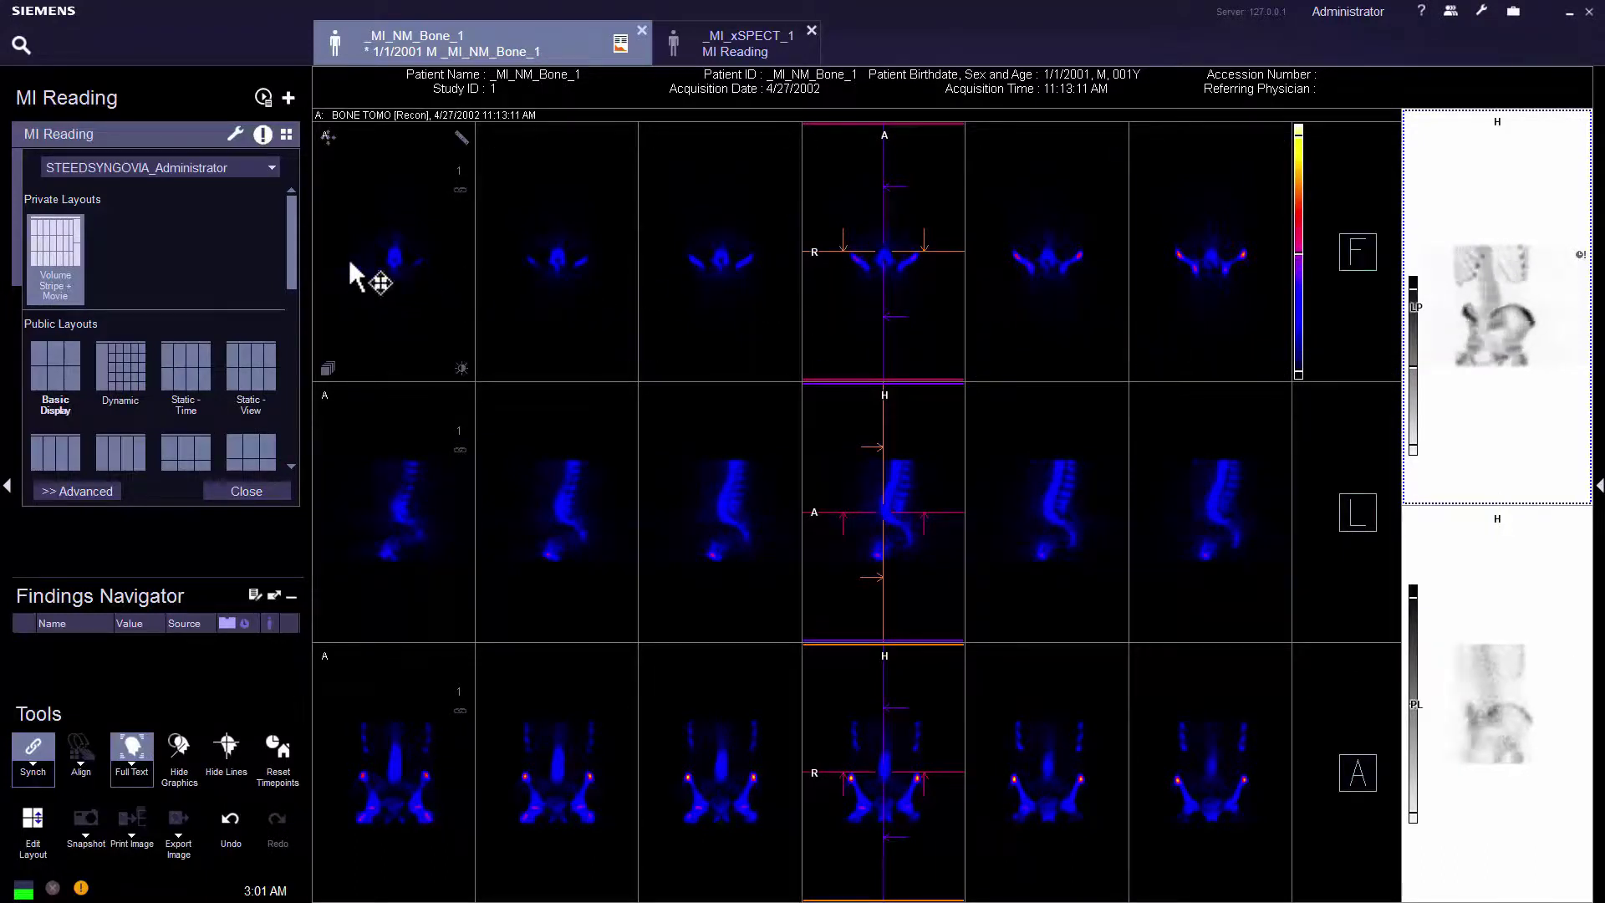
# - Add a new viewing preset named Hot Metal LUT SPECT in the MI Reading configuration
pyautogui.click(234, 134)
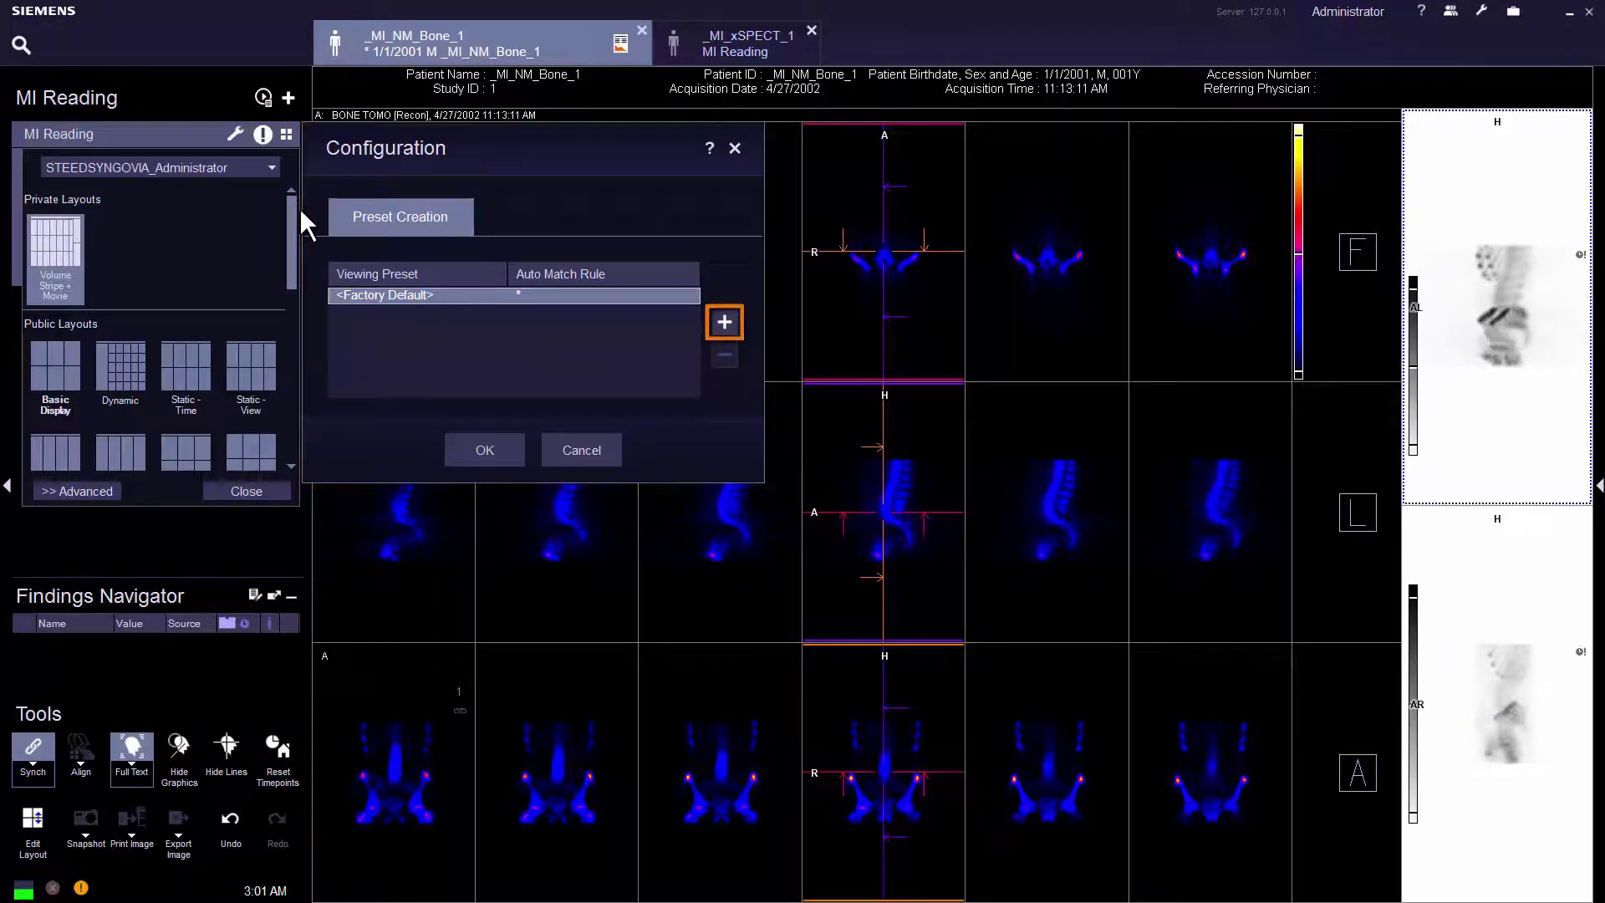
pyautogui.click(715, 328)
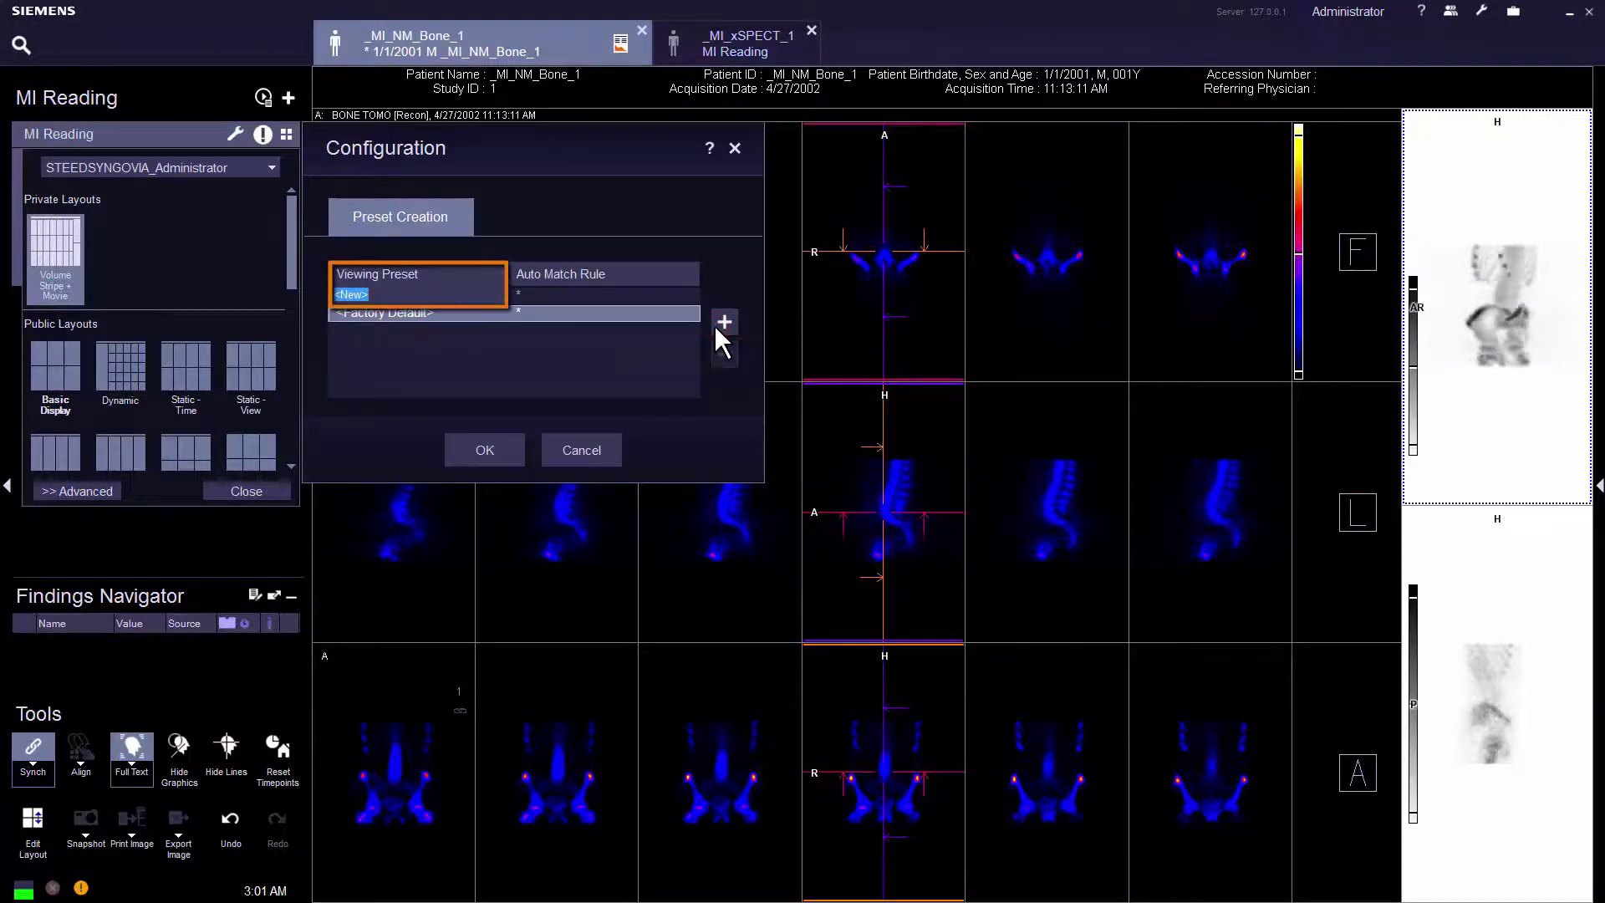
pyautogui.write('Hot Met')
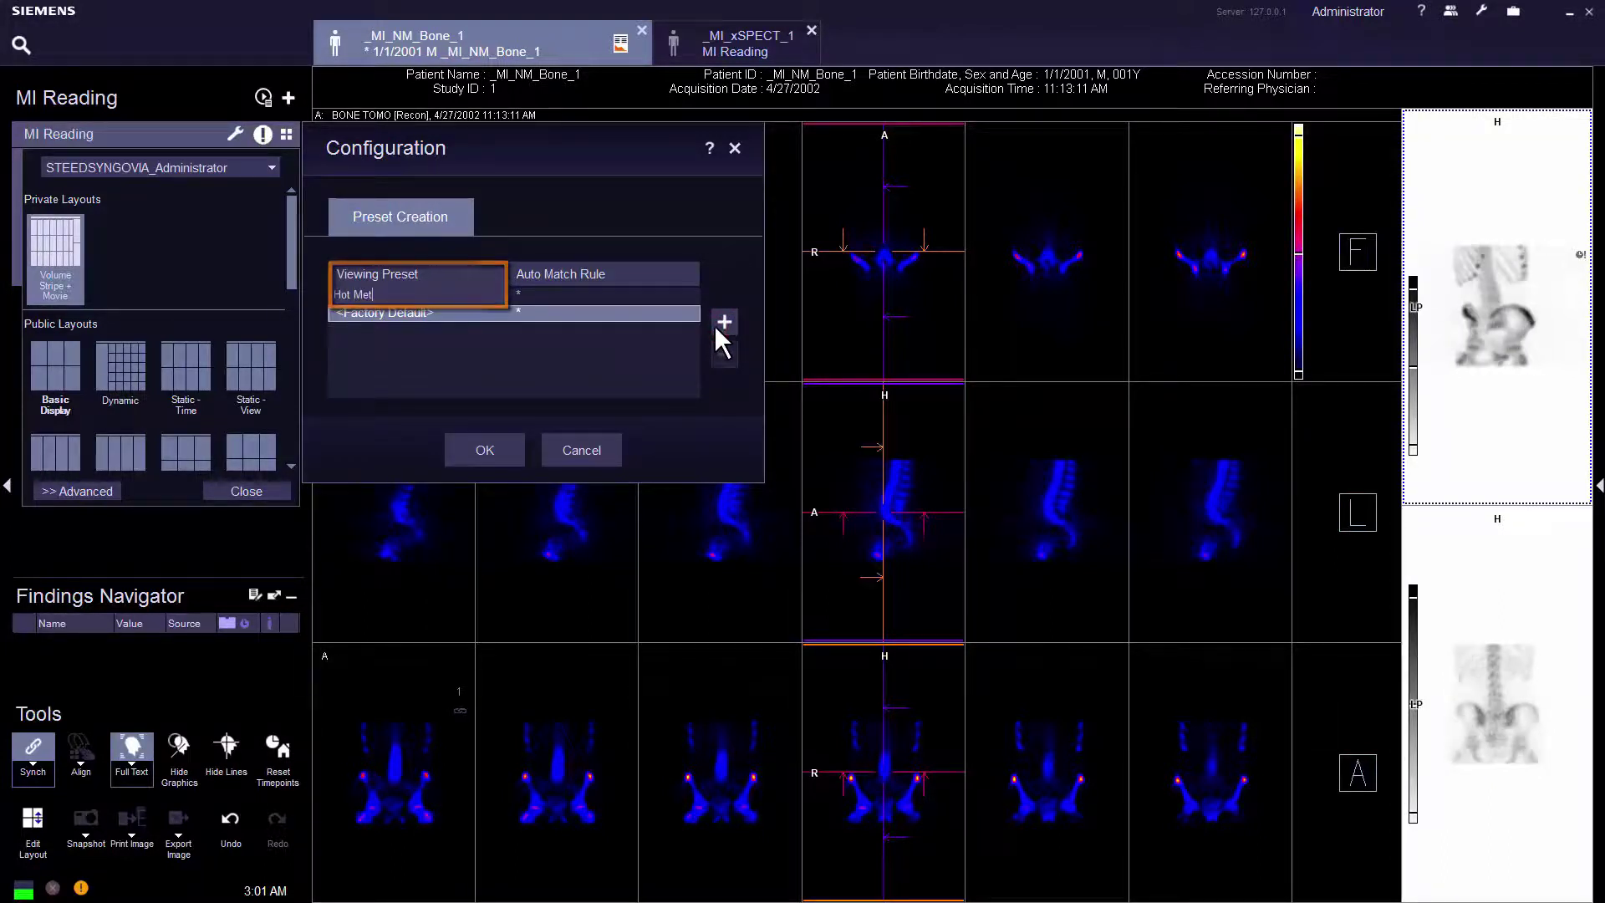
pyautogui.write('al LUT SPECT')
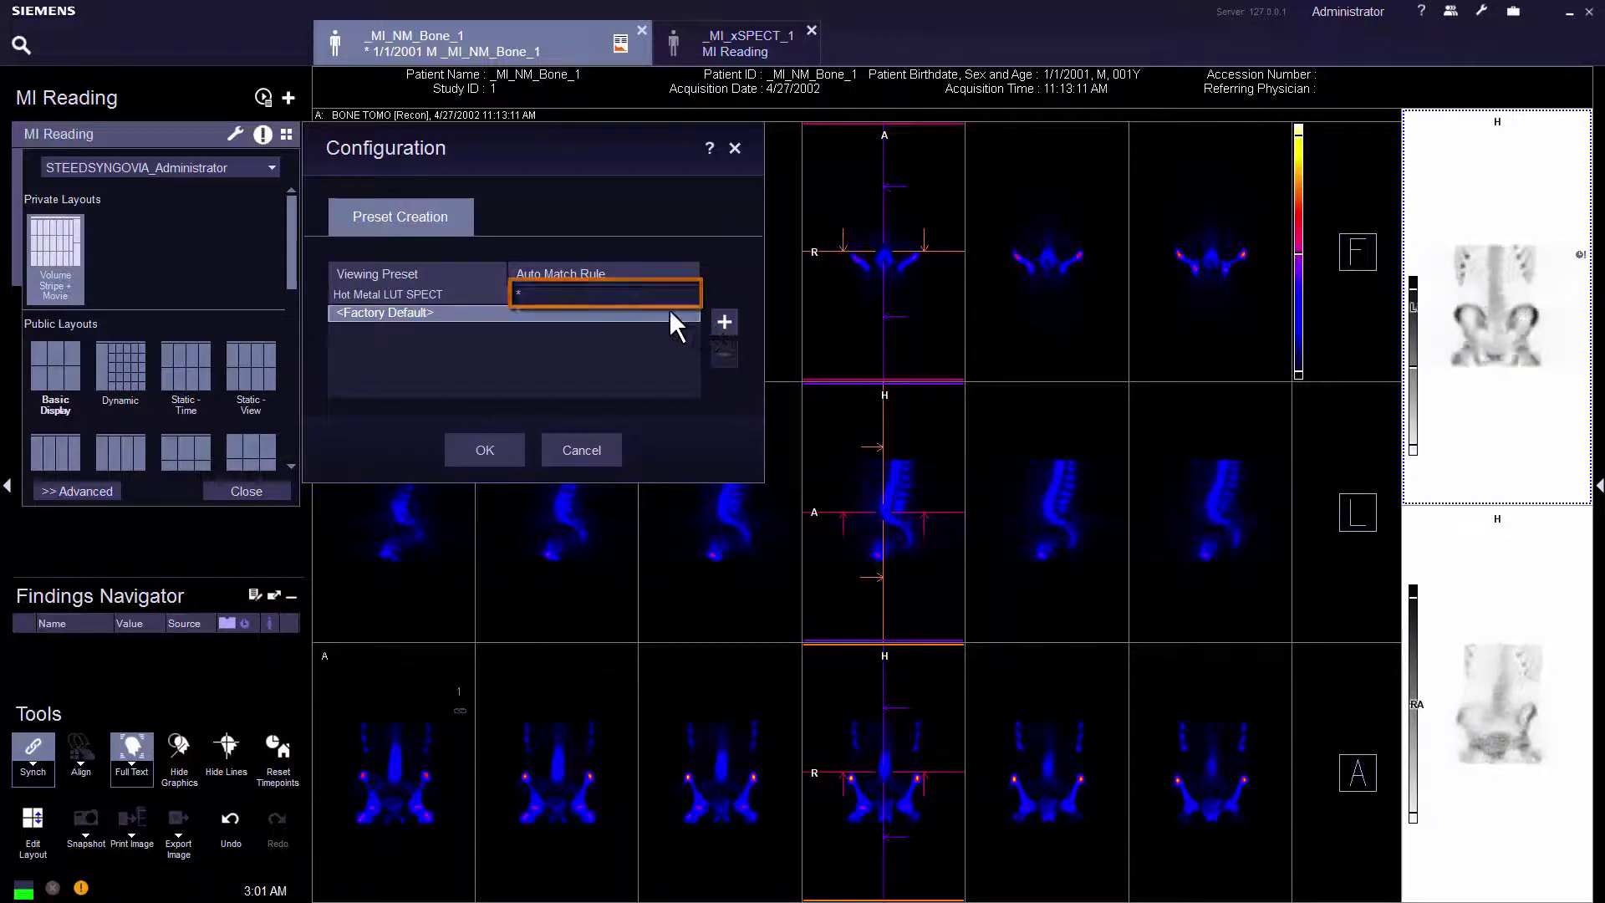
# - Set the auto match rule of the Hot Metal LUT SPECT preset to *Bone Tomo* and accept the configuration
pyautogui.click(648, 291)
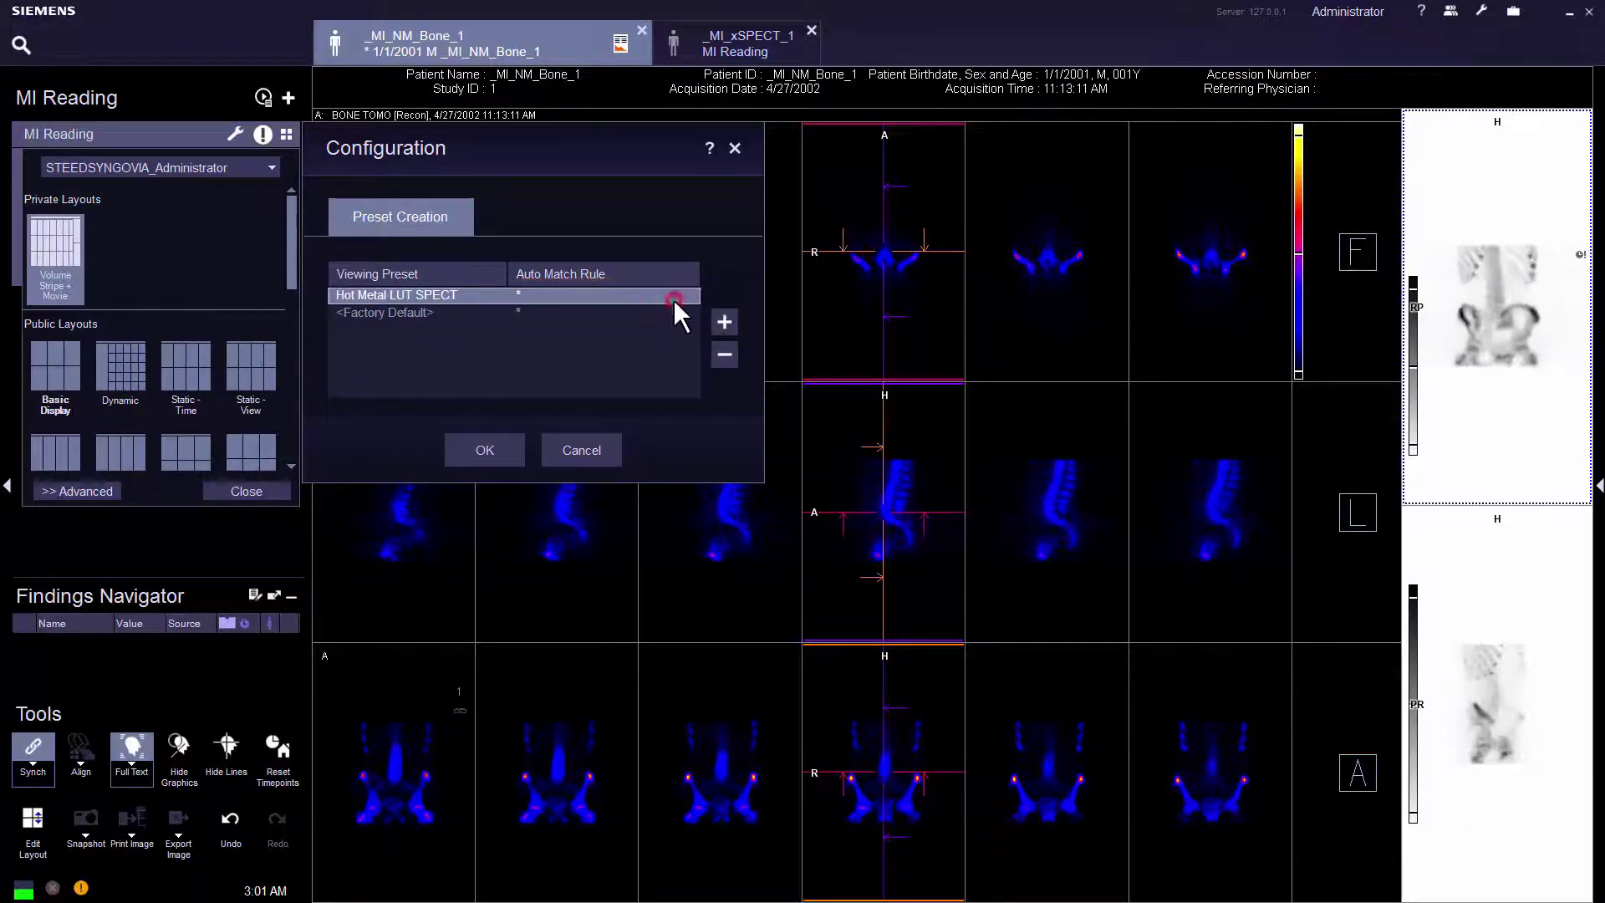
pyautogui.click(674, 299)
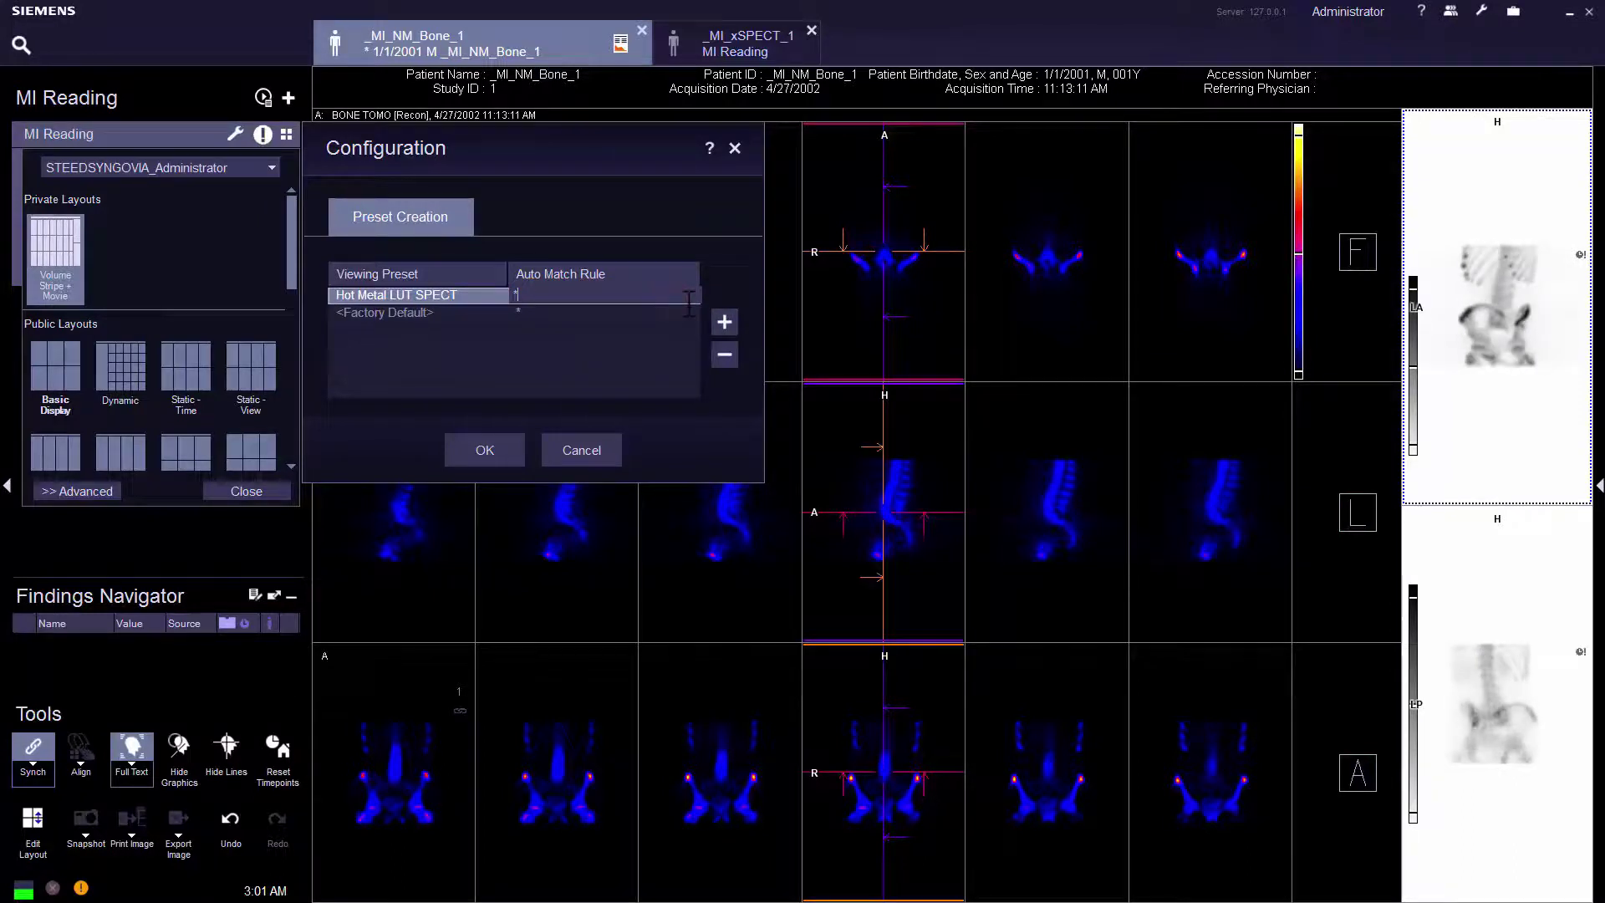
pyautogui.write('Bone Tomo*')
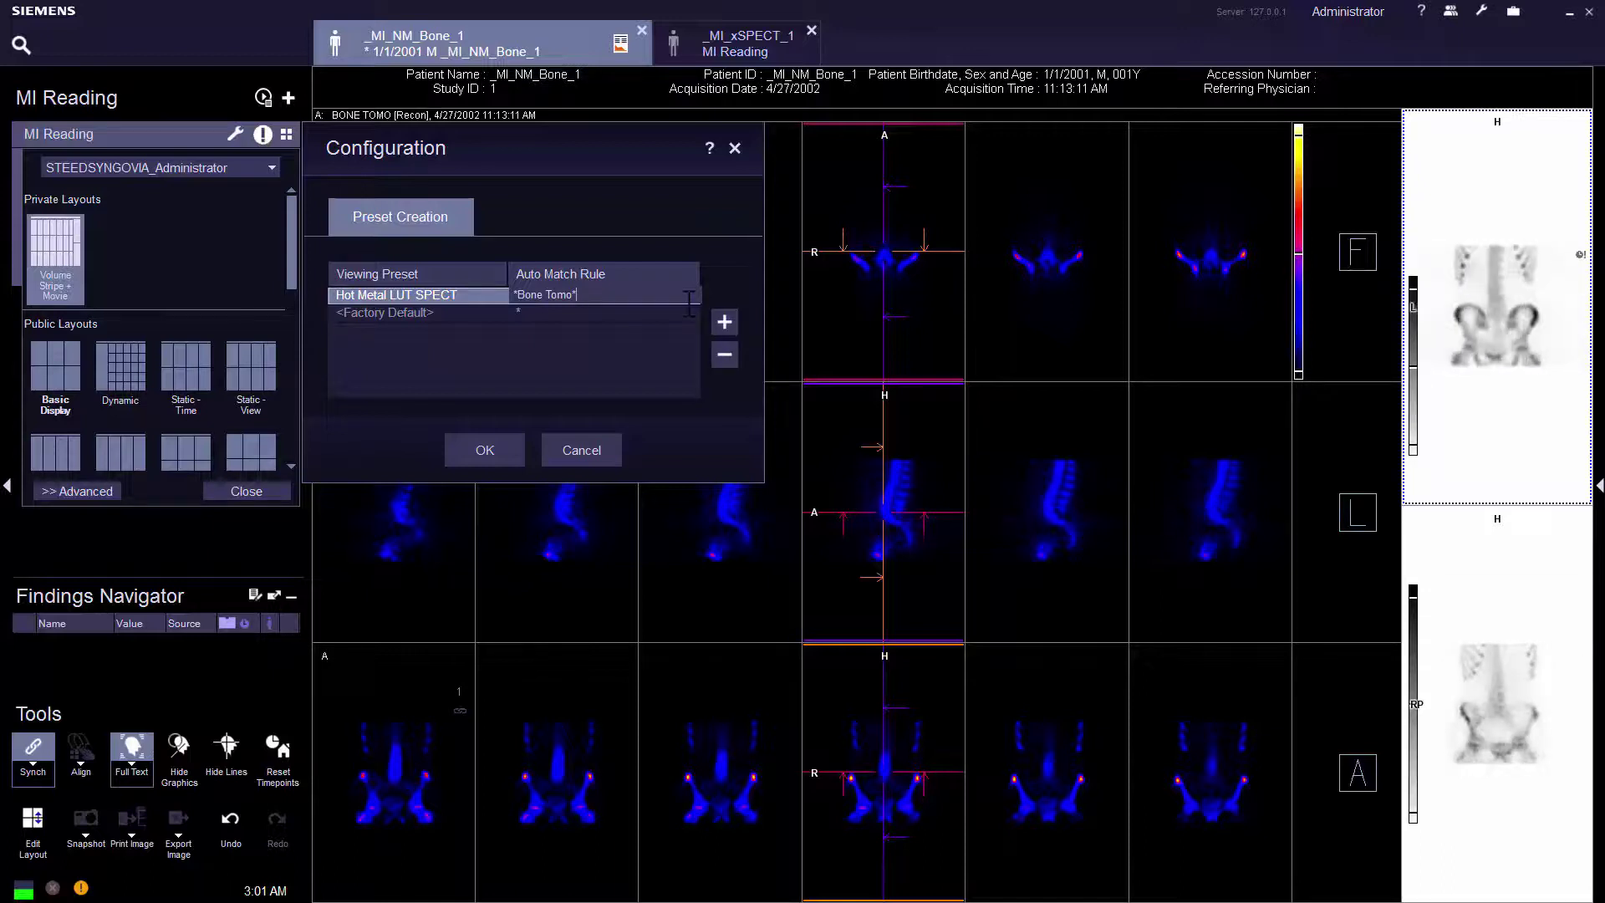
pyautogui.press('Tab')
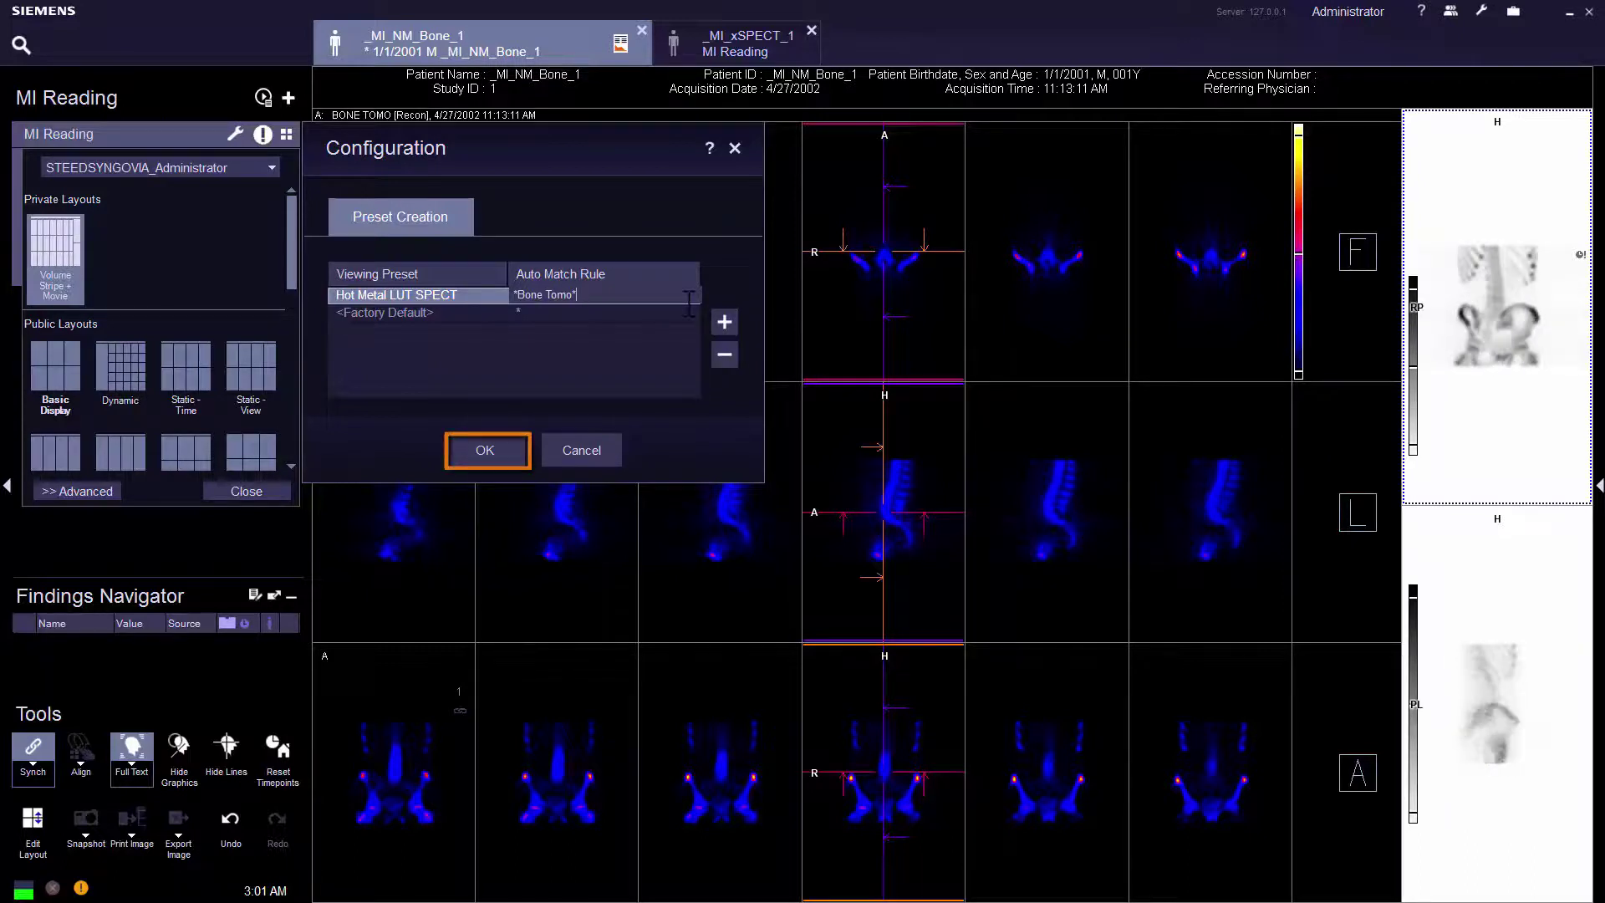
pyautogui.click(495, 443)
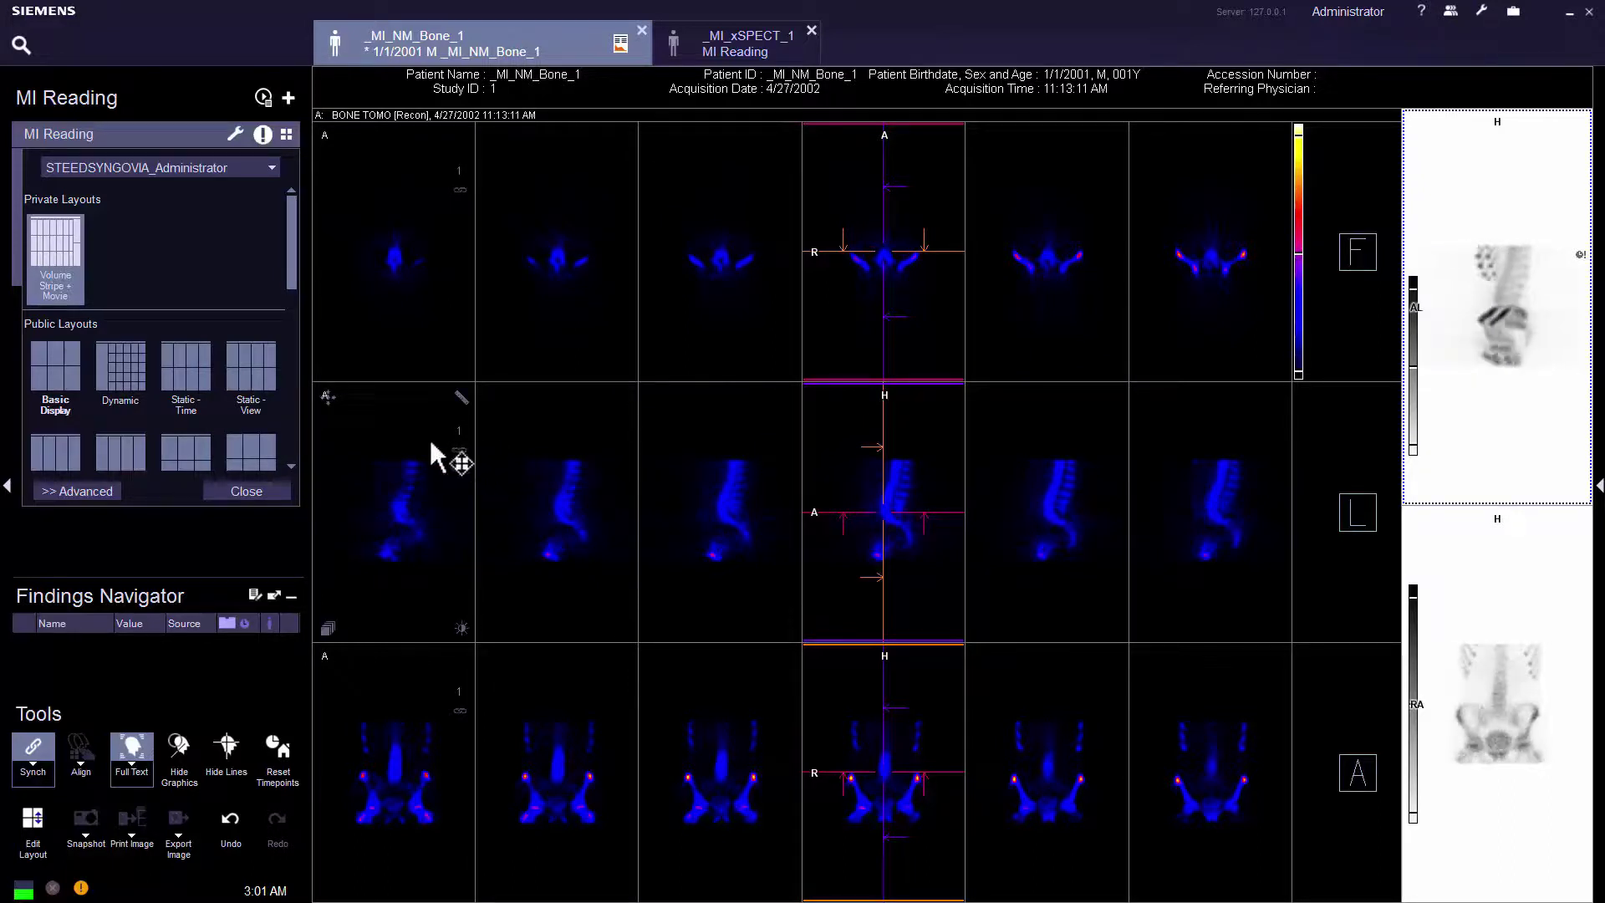
# - Leave the layout gallery and check the list of available viewing presets
pyautogui.click(283, 488)
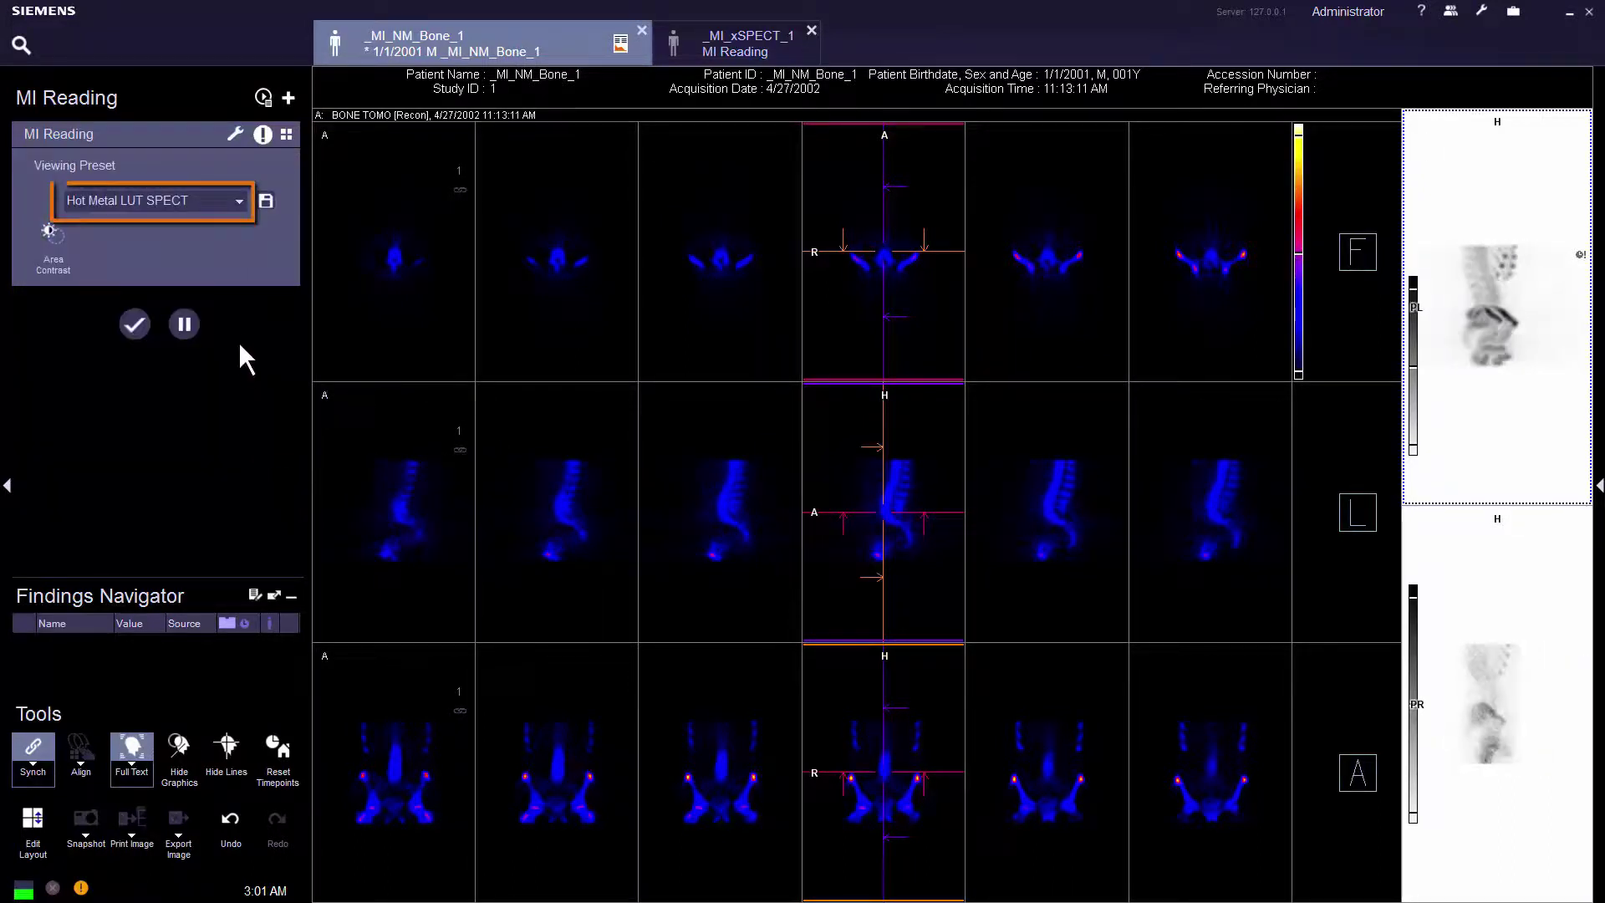
pyautogui.click(238, 201)
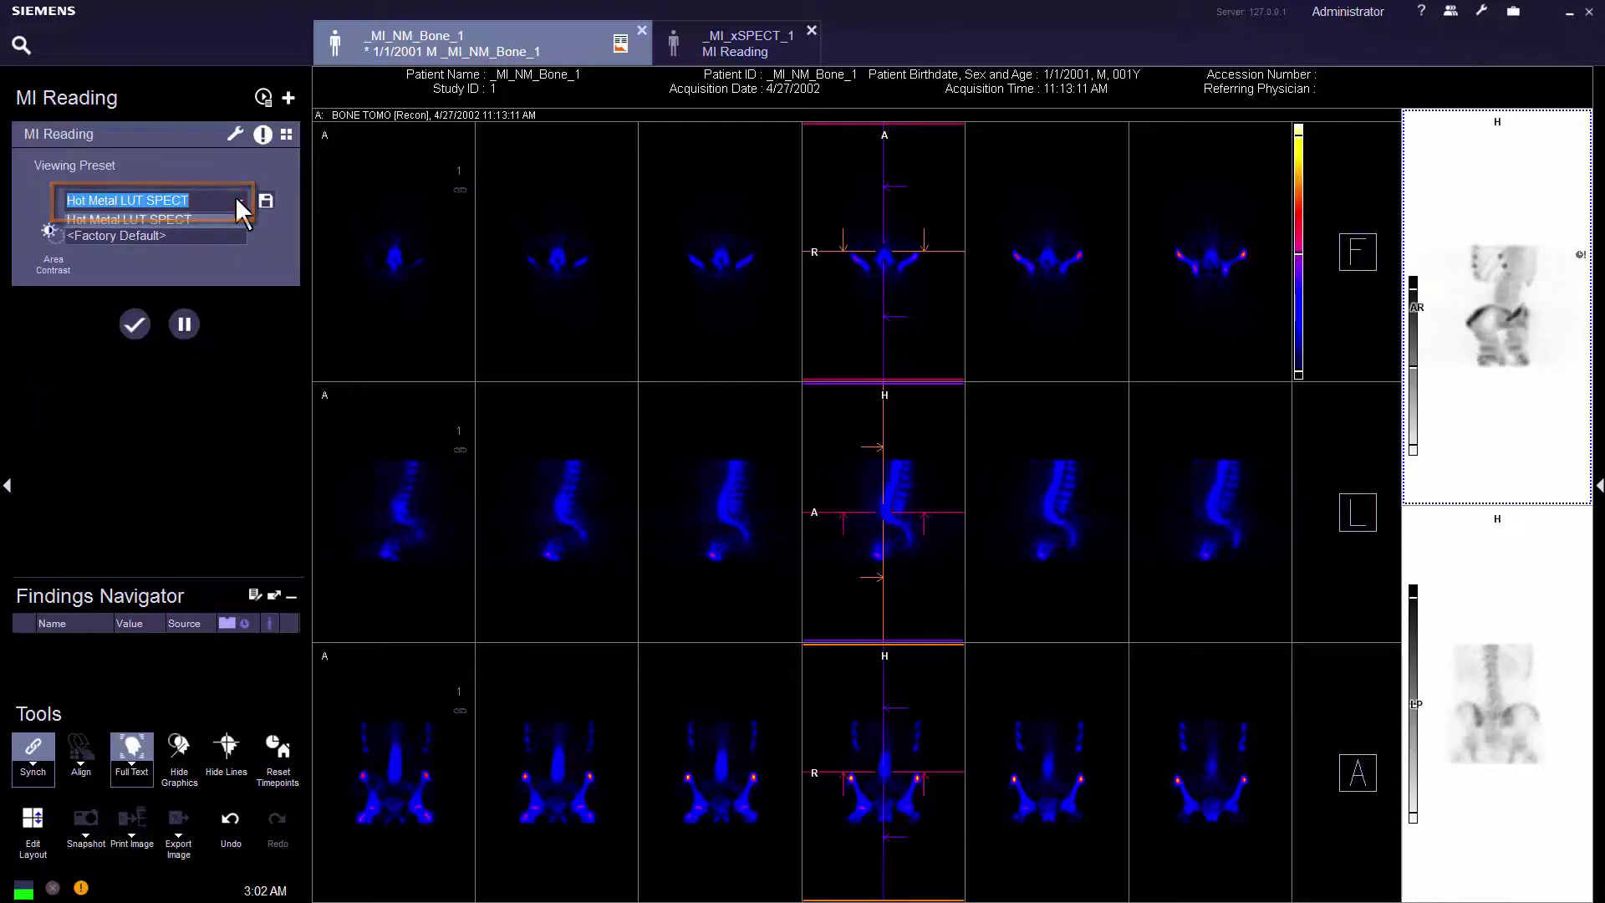
pyautogui.click(238, 201)
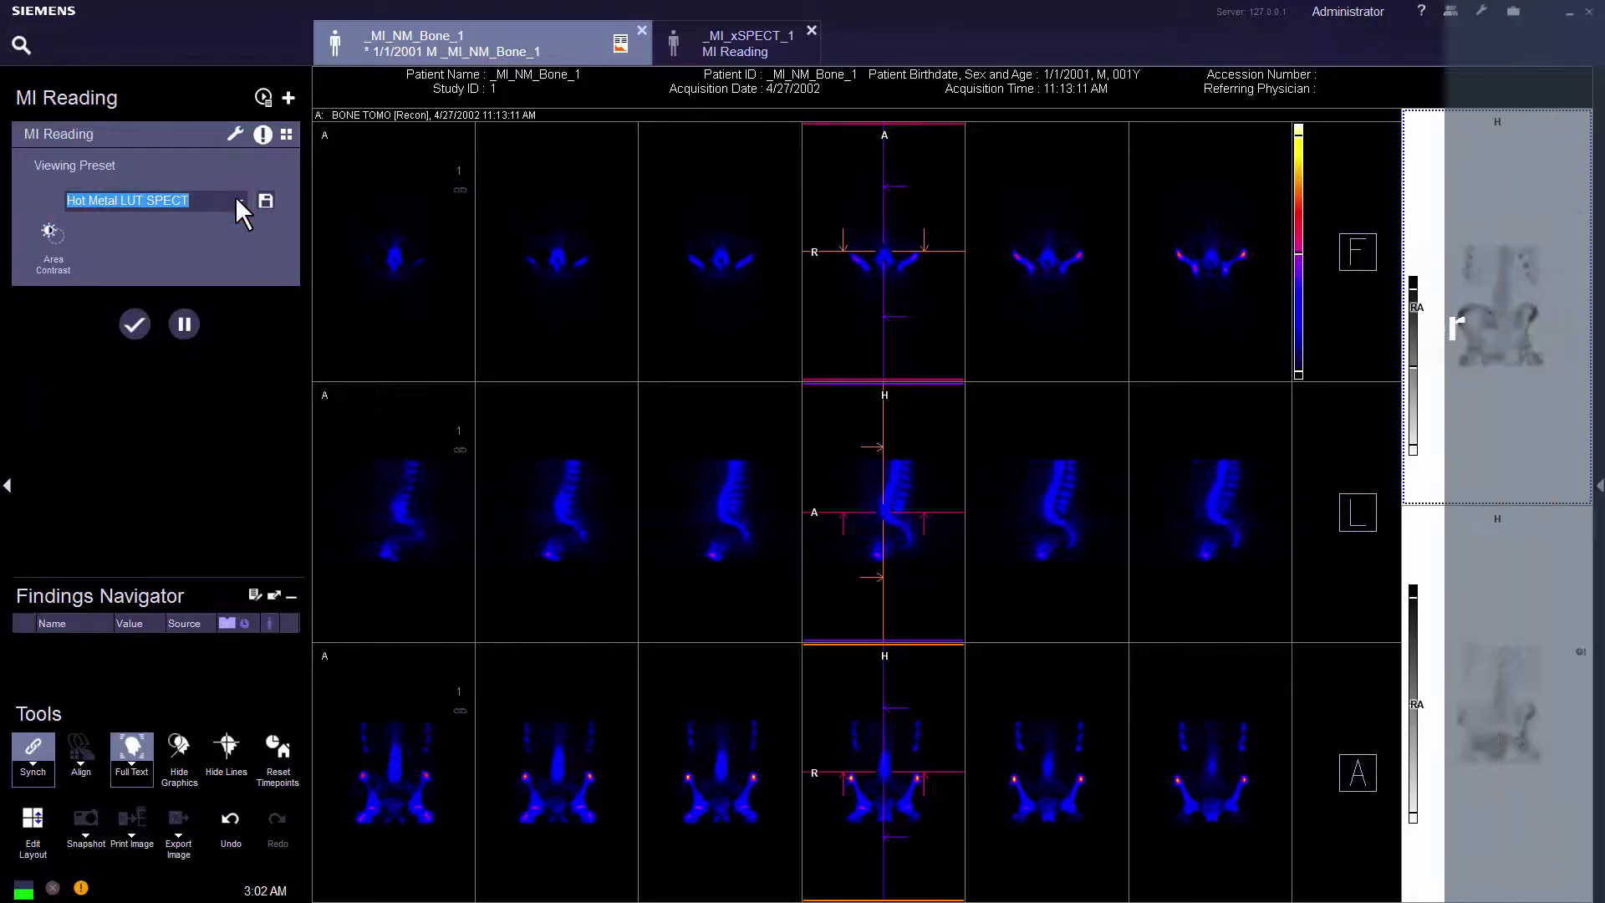
# - Switch the display to the public Dyn + Static + WB layout and close the layout gallery
pyautogui.click(237, 159)
pyautogui.click(284, 137)
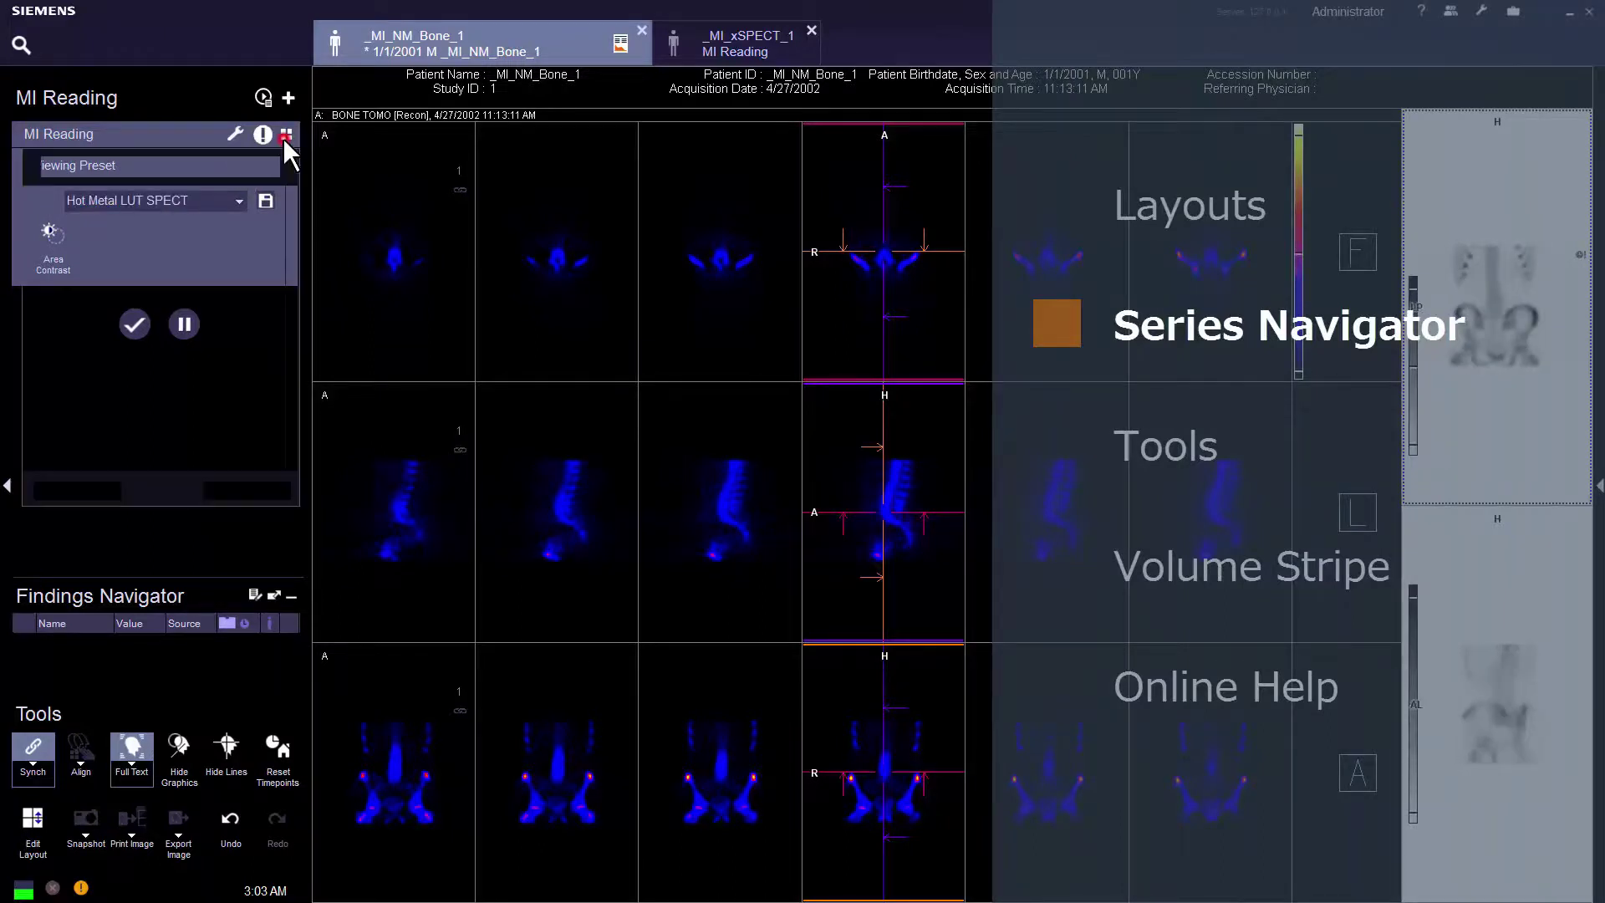
pyautogui.moveTo(292, 203); pyautogui.dragTo(281, 274)
pyautogui.click(263, 326)
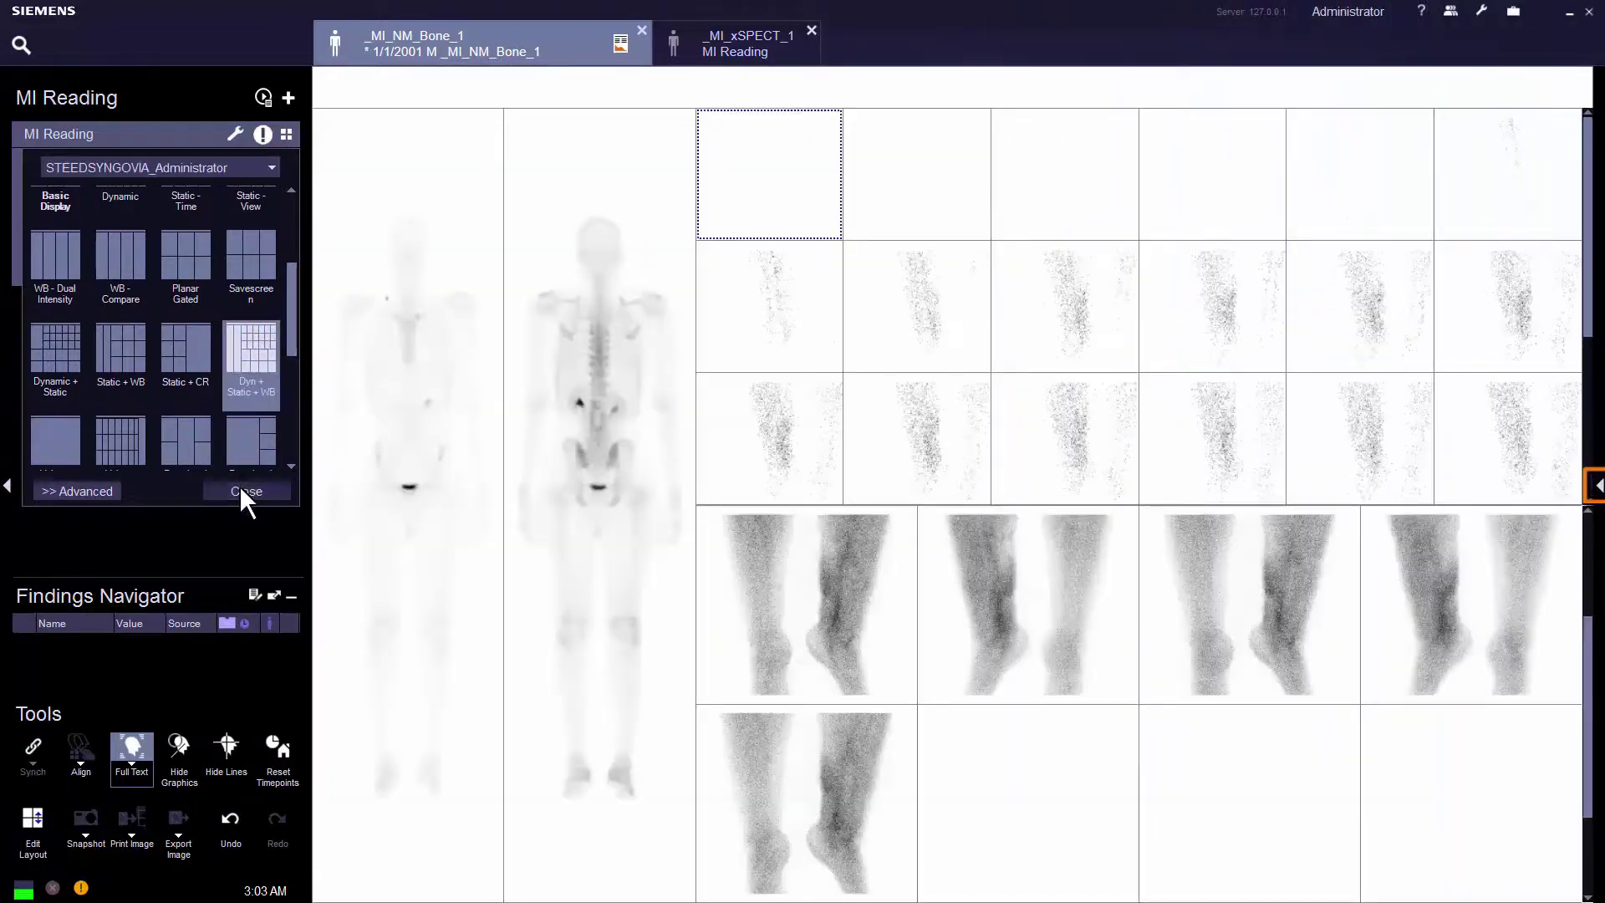
pyautogui.click(244, 493)
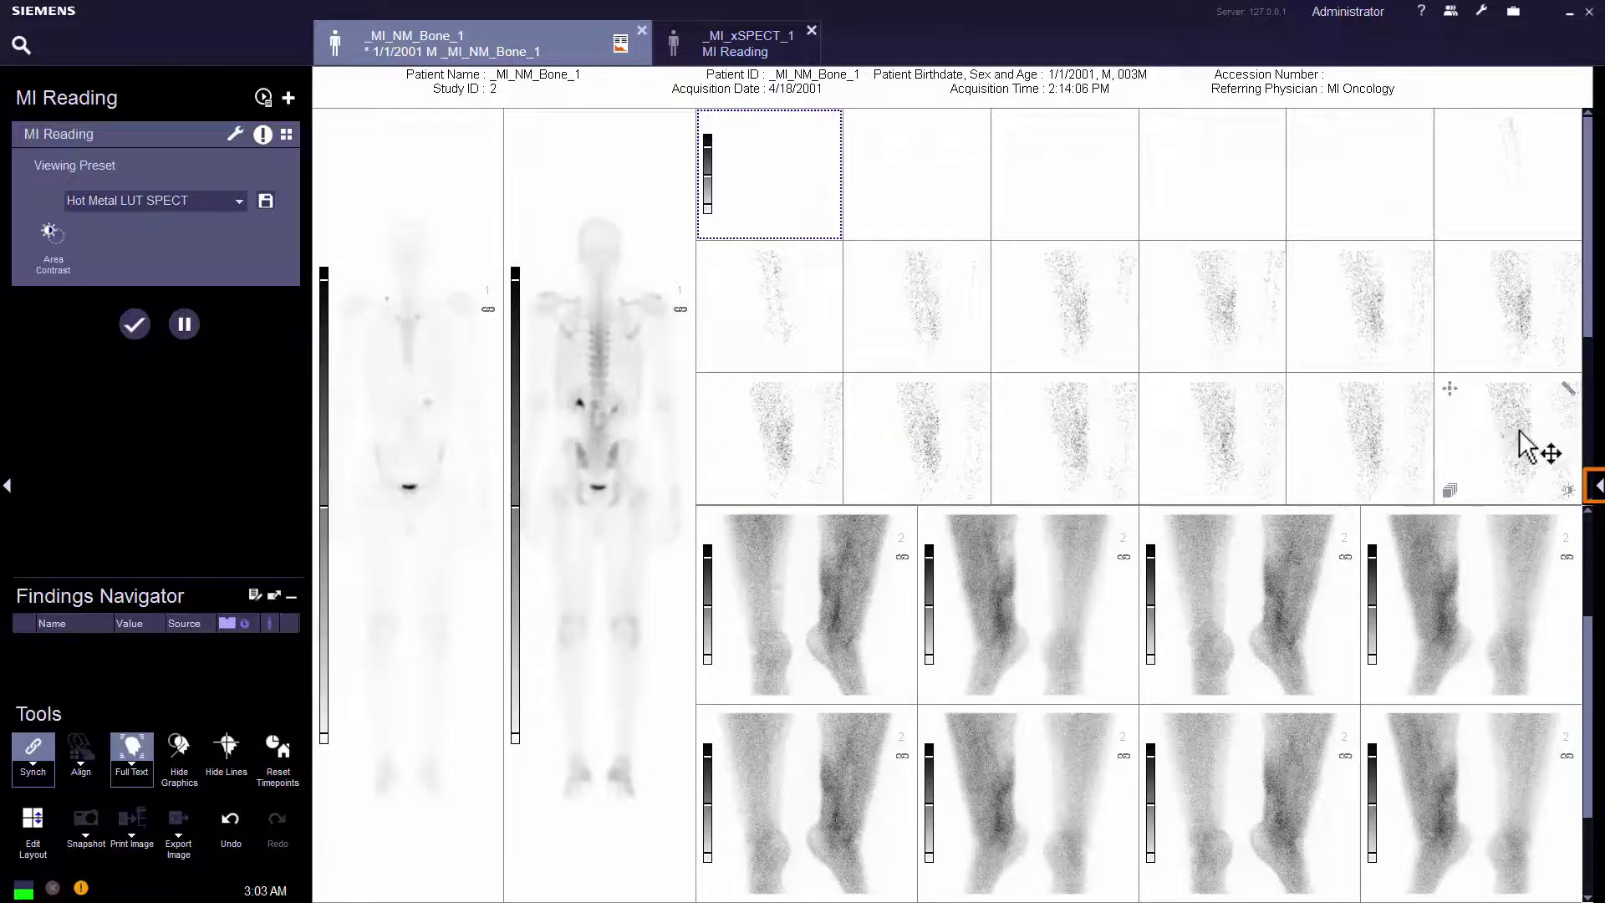
# - Dock the series navigator beside the images and review the patient's studies available to add
pyautogui.click(1599, 493)
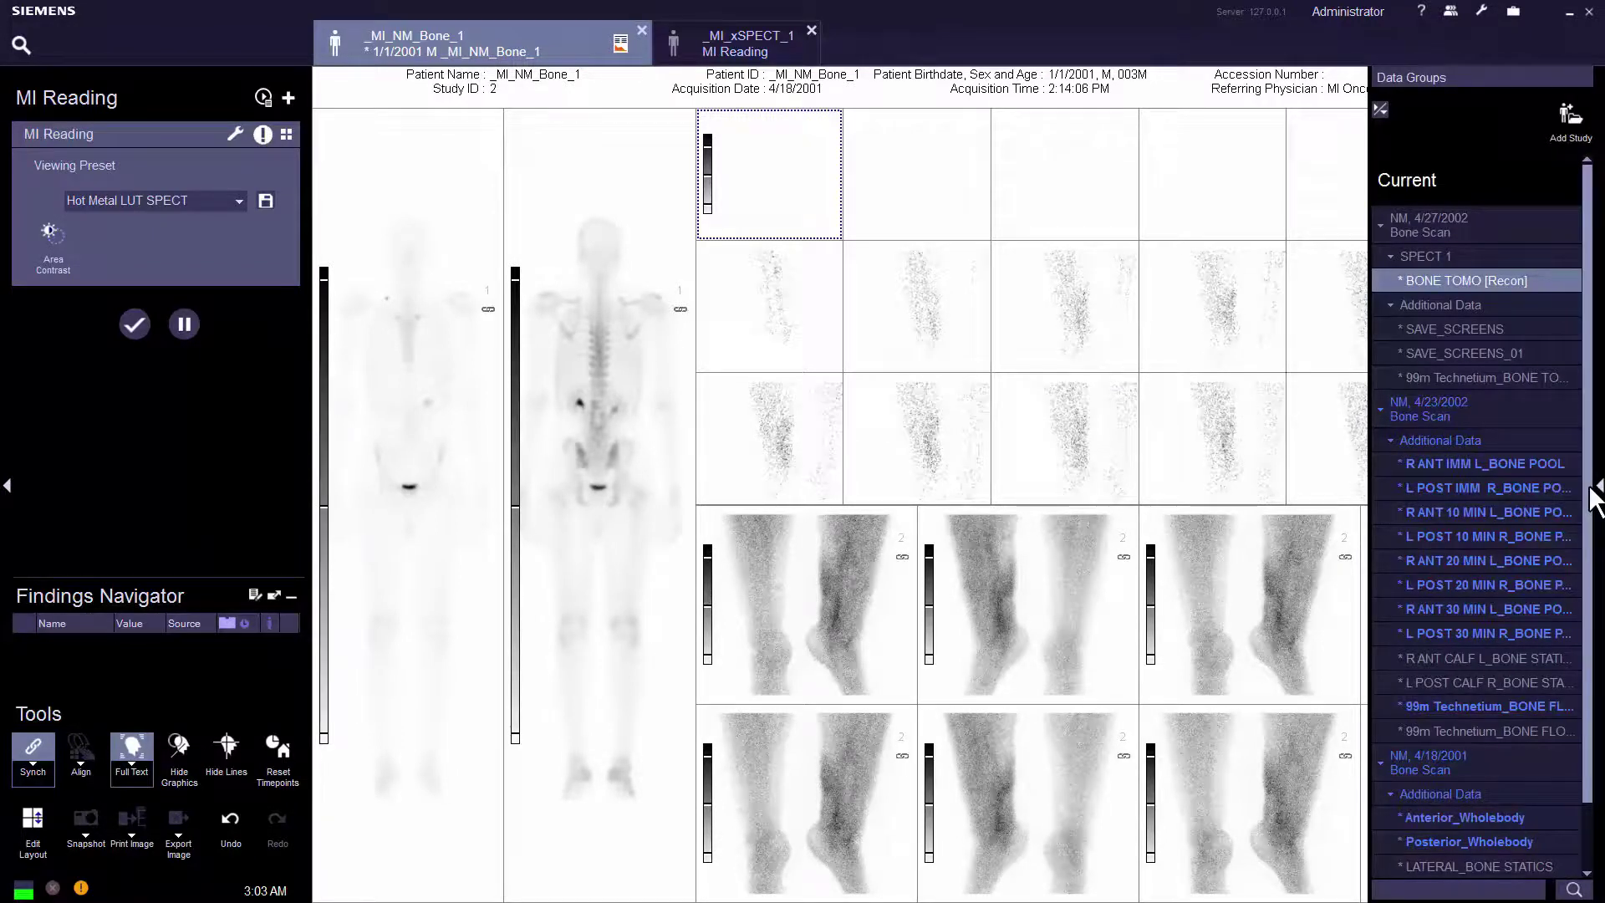
pyautogui.moveTo(1472, 462); pyautogui.dragTo(1243, 441)
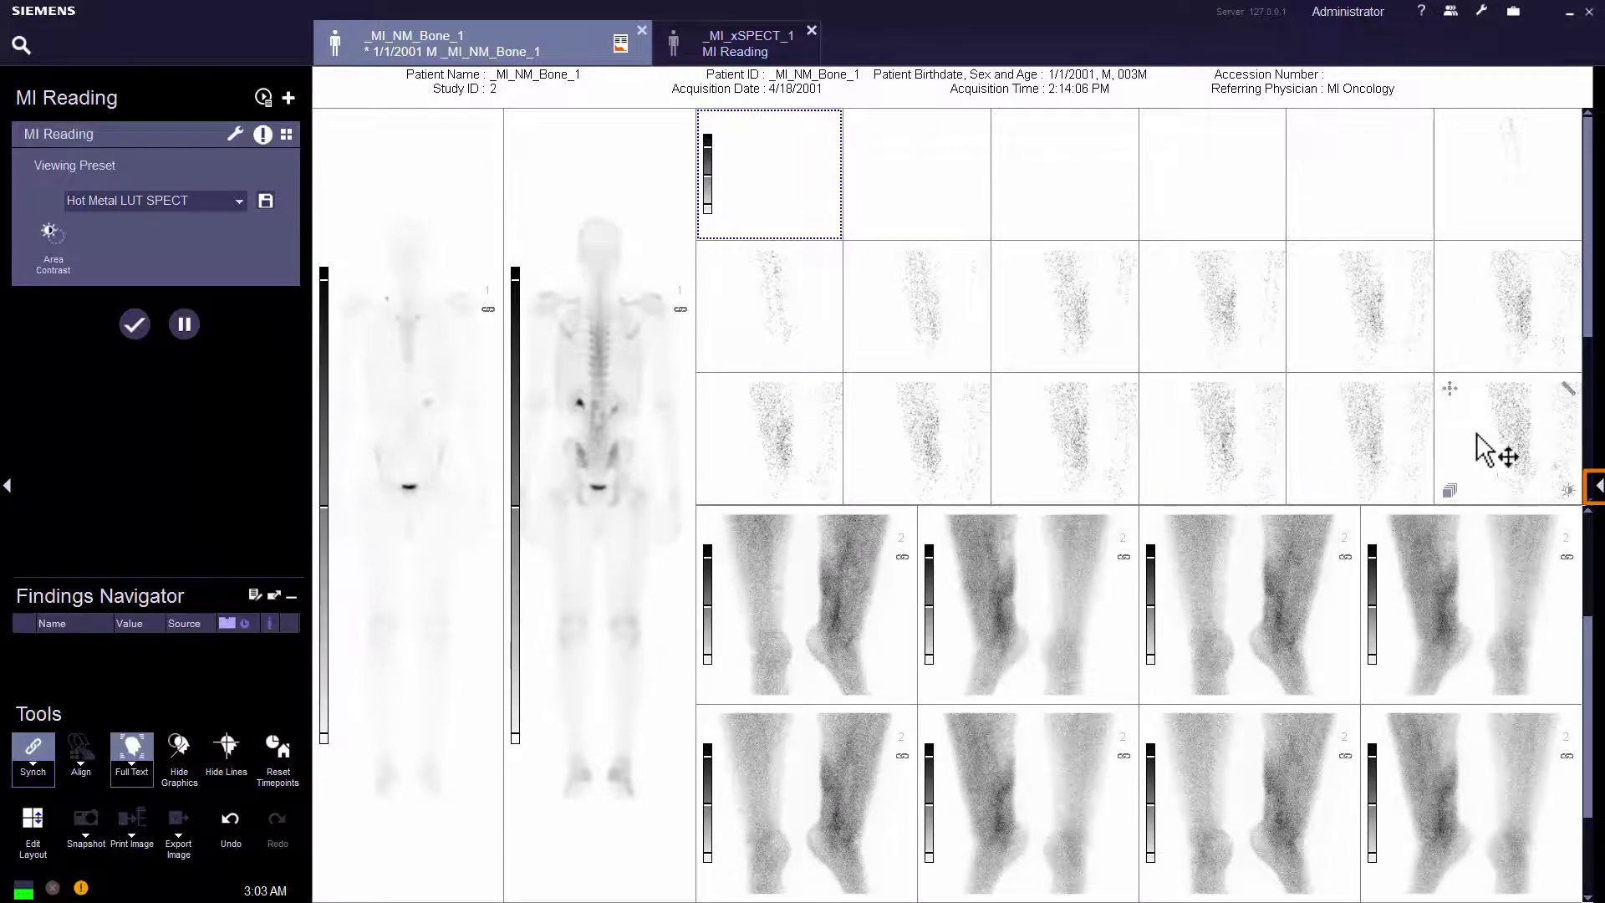
pyautogui.click(1599, 486)
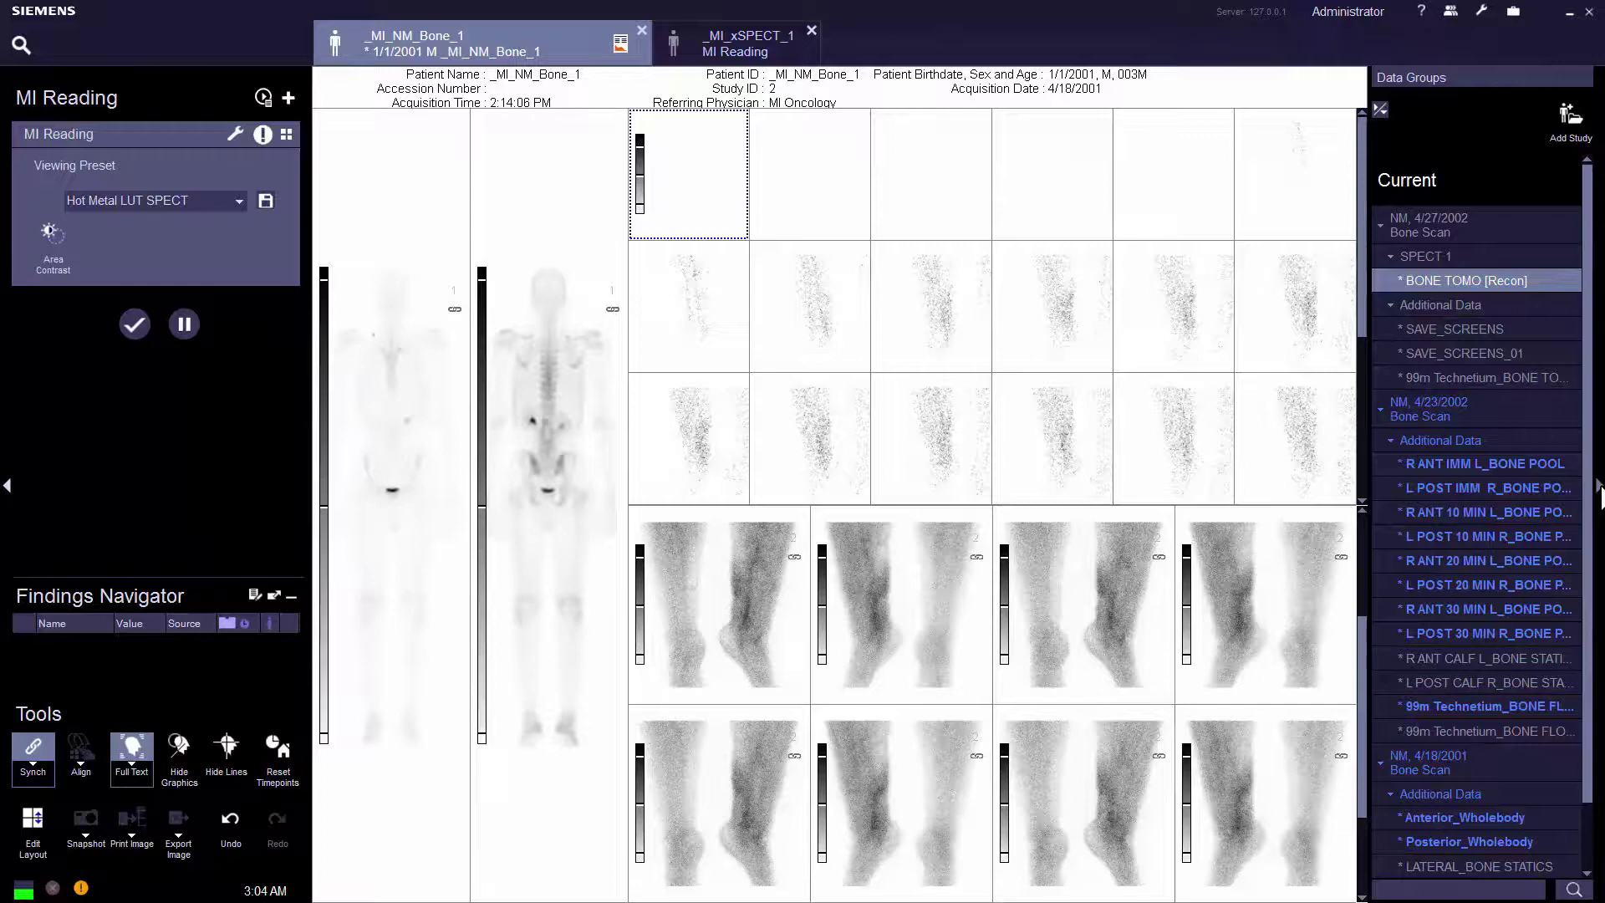
pyautogui.moveTo(1362, 628)
pyautogui.mouseDown()
pyautogui.moveTo(1373, 690)
pyautogui.moveTo(1373, 636)
pyautogui.mouseUp()
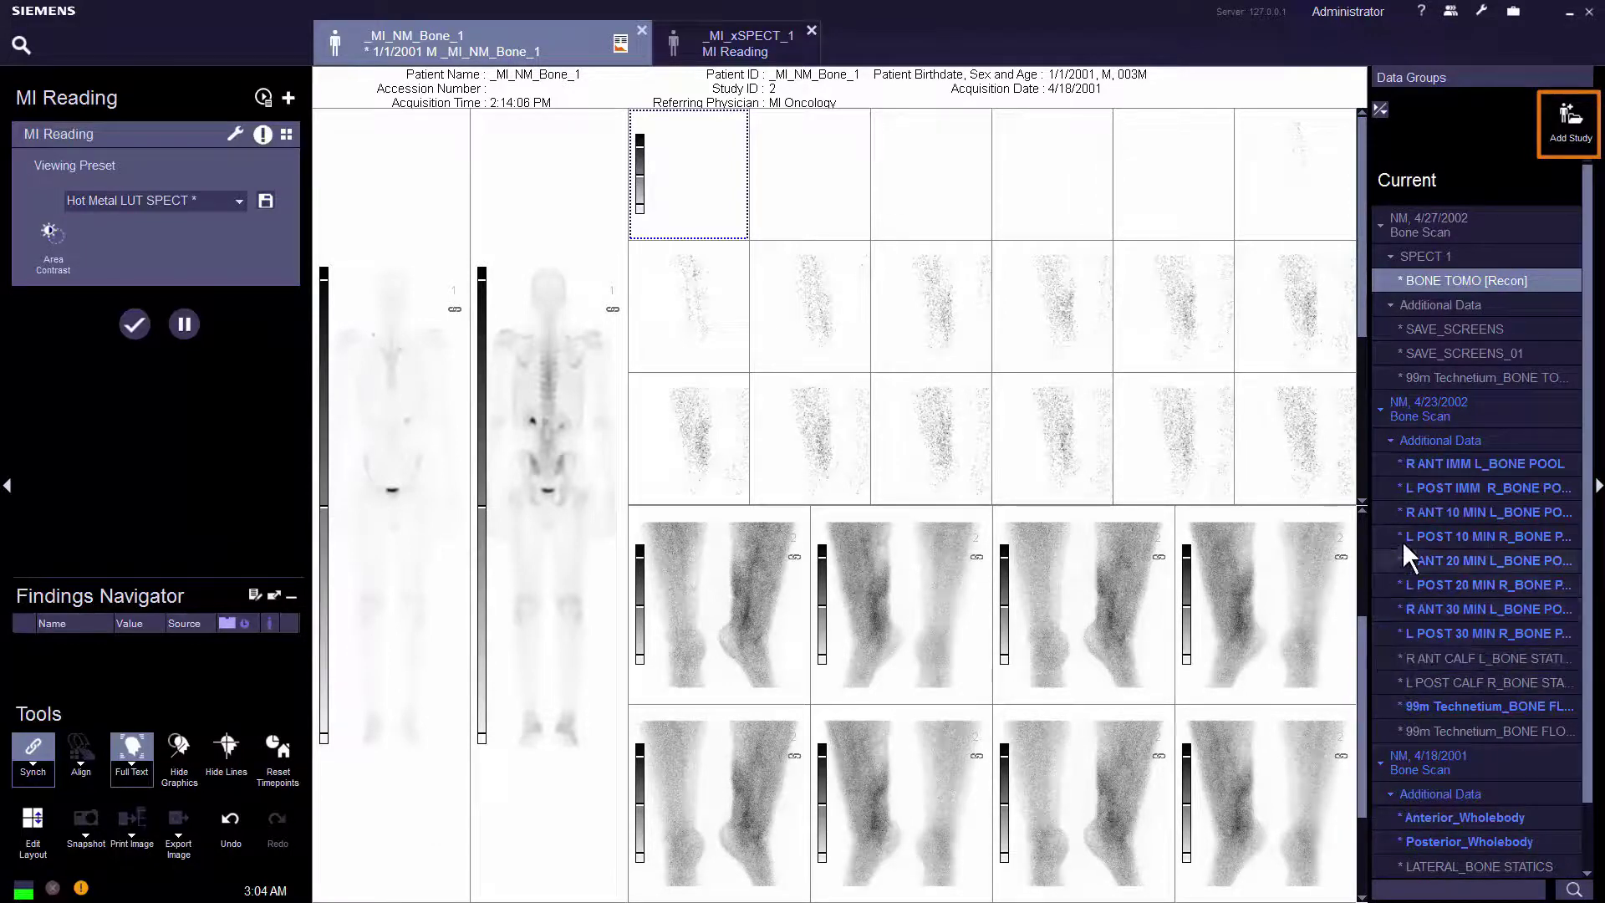
pyautogui.click(1569, 125)
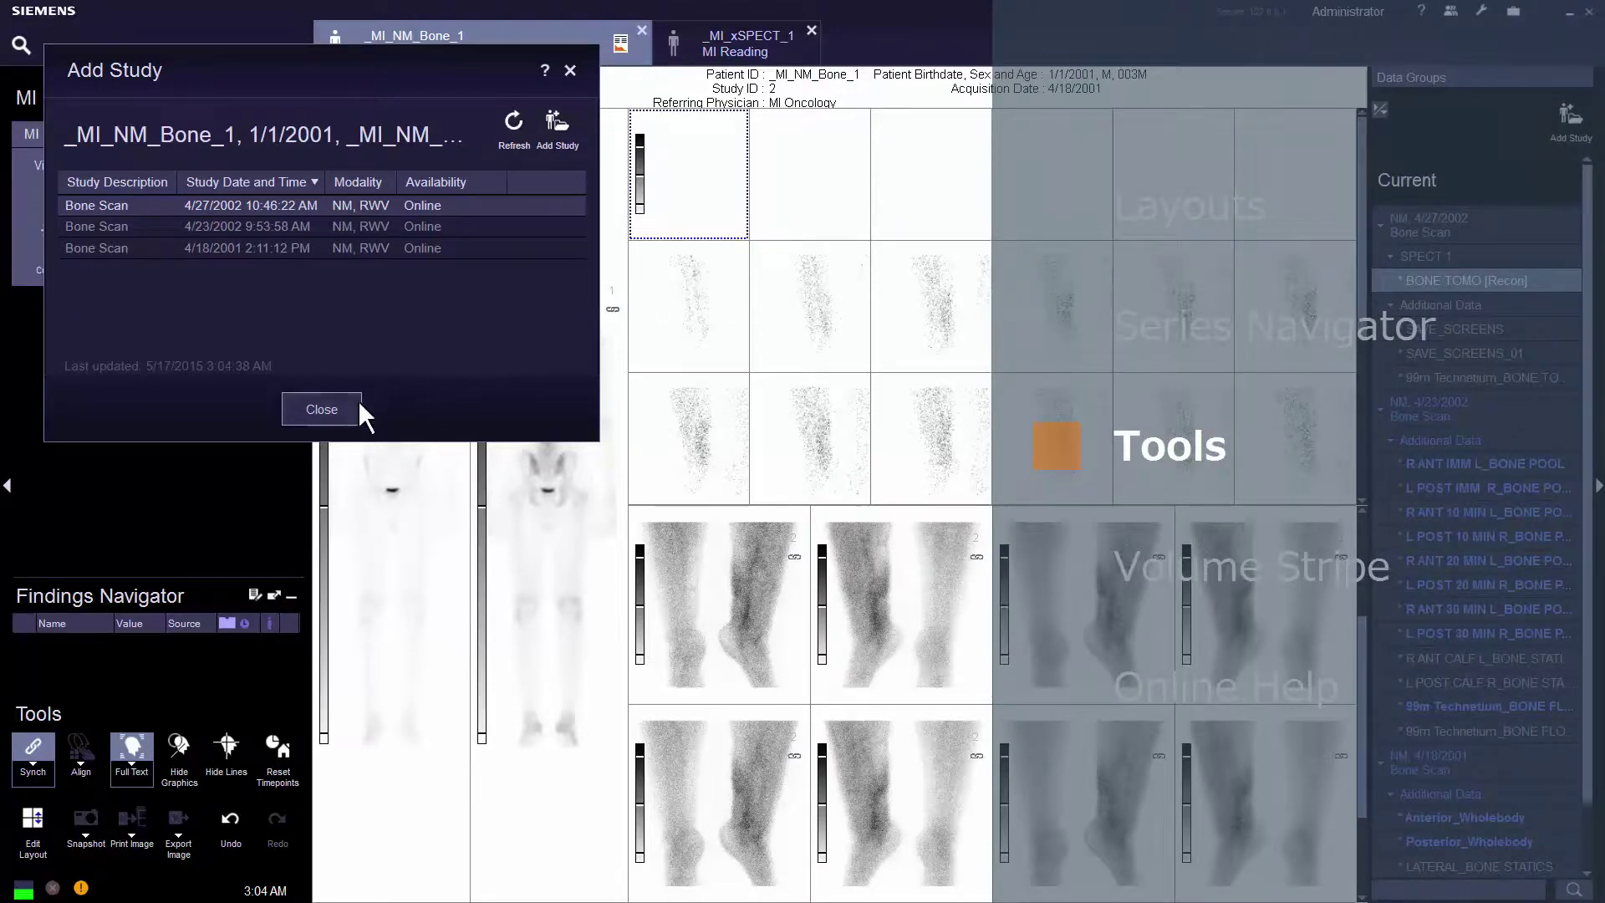
pyautogui.click(321, 409)
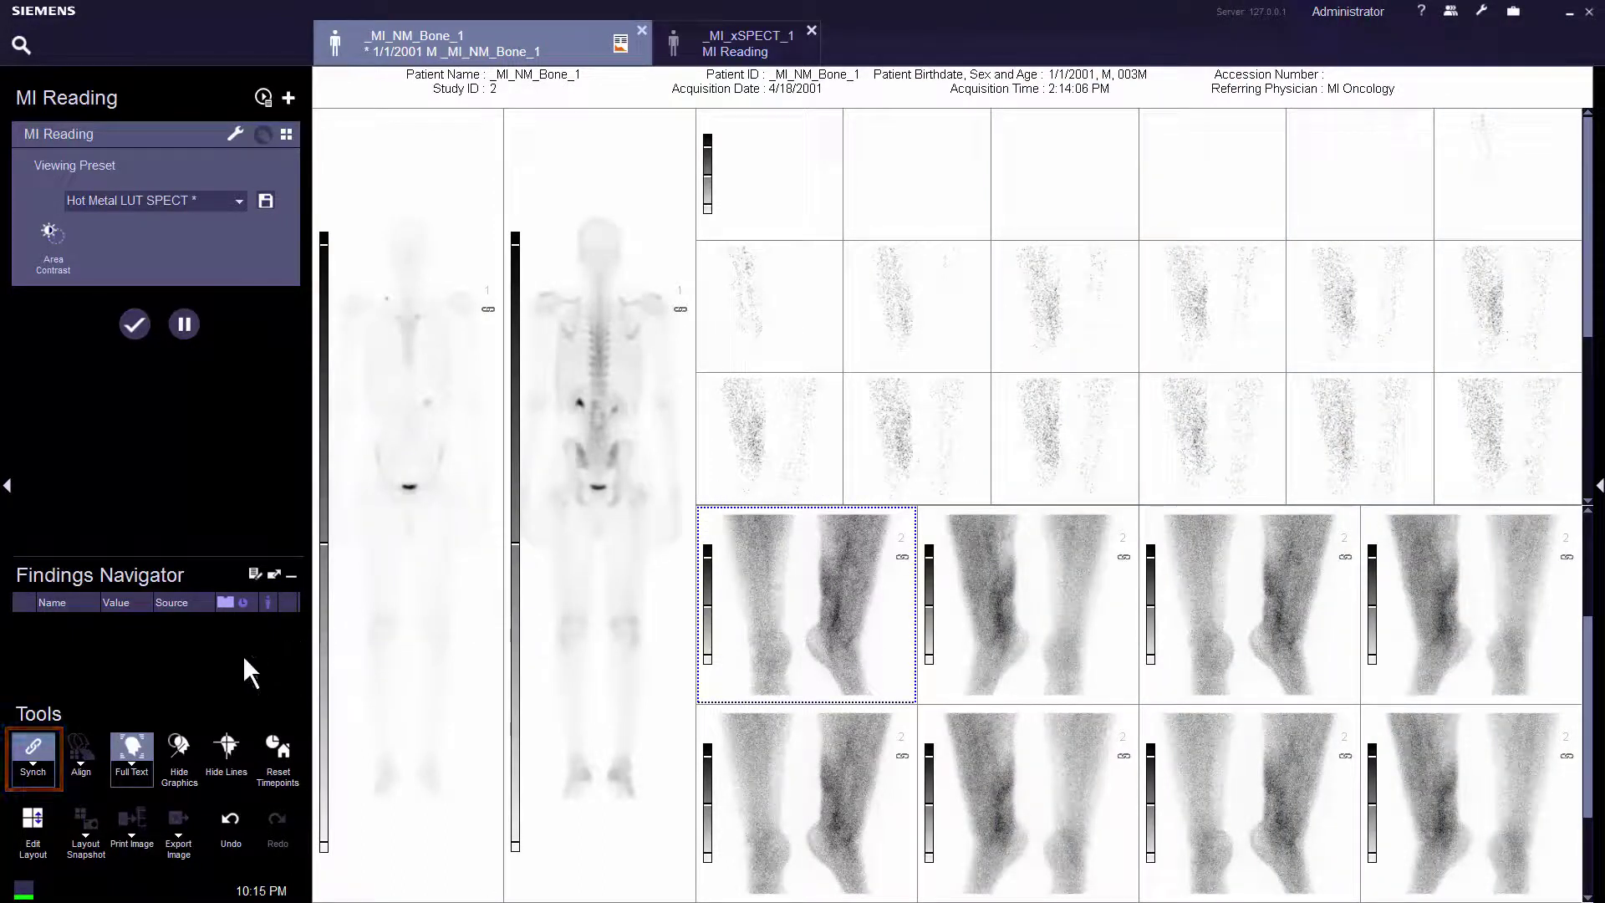
# - Review the synchronization options and lower the upper window level on the first static leg image
pyautogui.click(45, 764)
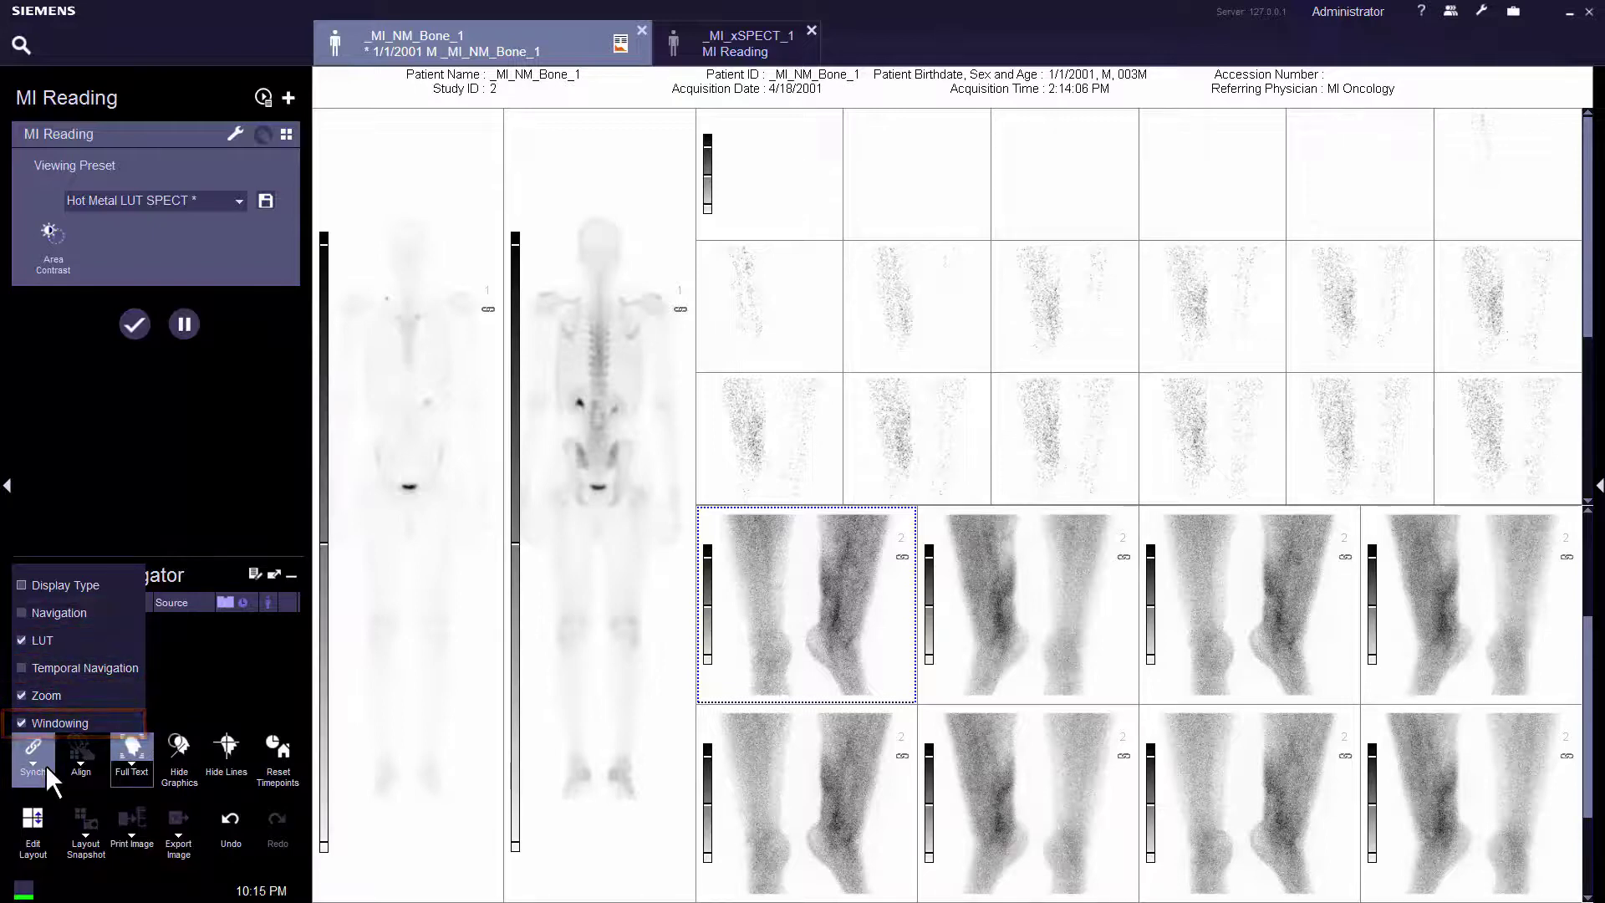
pyautogui.click(46, 764)
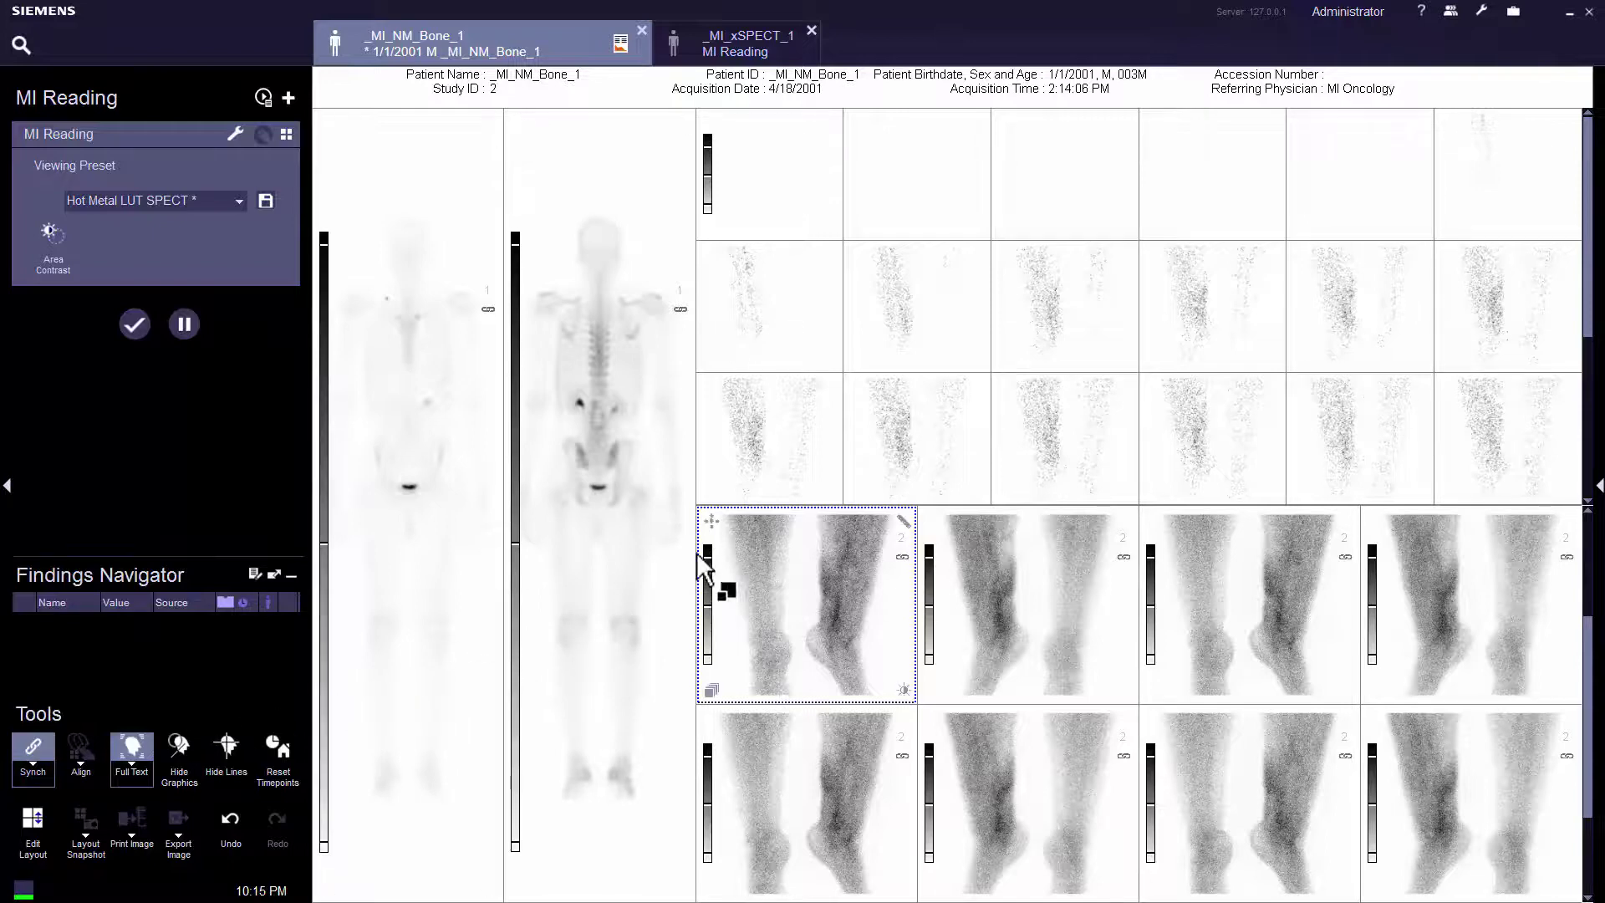
pyautogui.moveTo(706, 549)
pyautogui.mouseDown()
pyautogui.moveTo(696, 629)
pyautogui.moveTo(689, 569)
pyautogui.mouseUp()
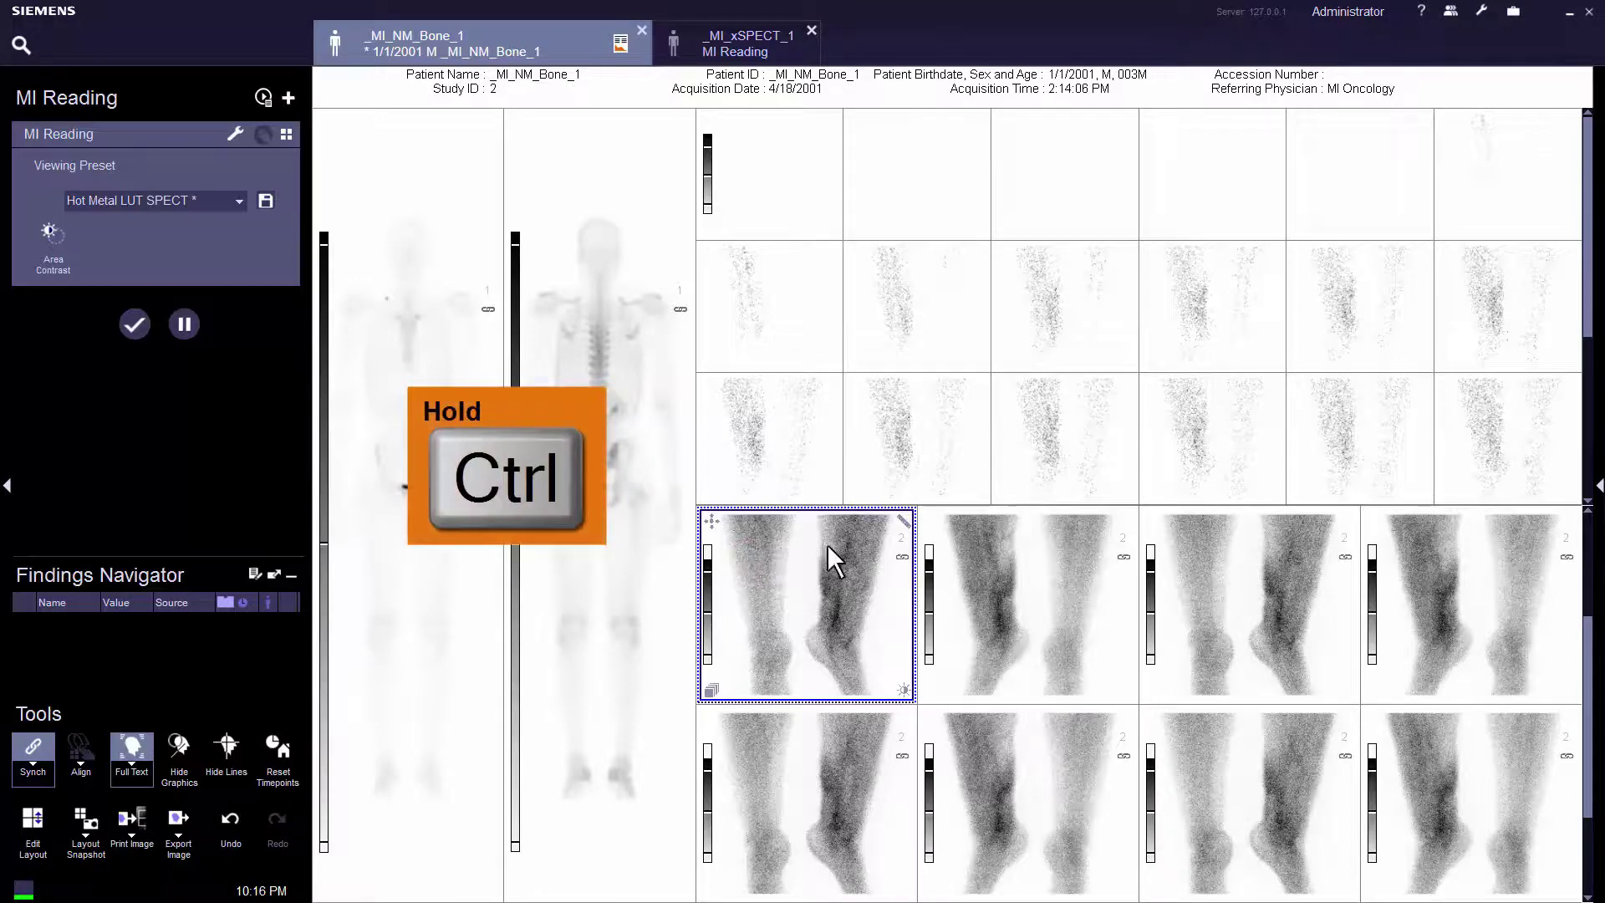
# - Extend the selection from the first static leg image to all eight static leg images
pyautogui.keyDown('ctrl'); pyautogui.click(977, 549); pyautogui.keyUp('ctrl')
pyautogui.keyDown('ctrl'); pyautogui.click(1230, 559); pyautogui.keyUp('ctrl')
pyautogui.keyDown('ctrl'); pyautogui.click(1457, 571); pyautogui.keyUp('ctrl')
pyautogui.keyDown('ctrl'); pyautogui.click(1487, 779); pyautogui.keyUp('ctrl')
pyautogui.keyDown('ctrl'); pyautogui.click(1271, 798); pyautogui.keyUp('ctrl')
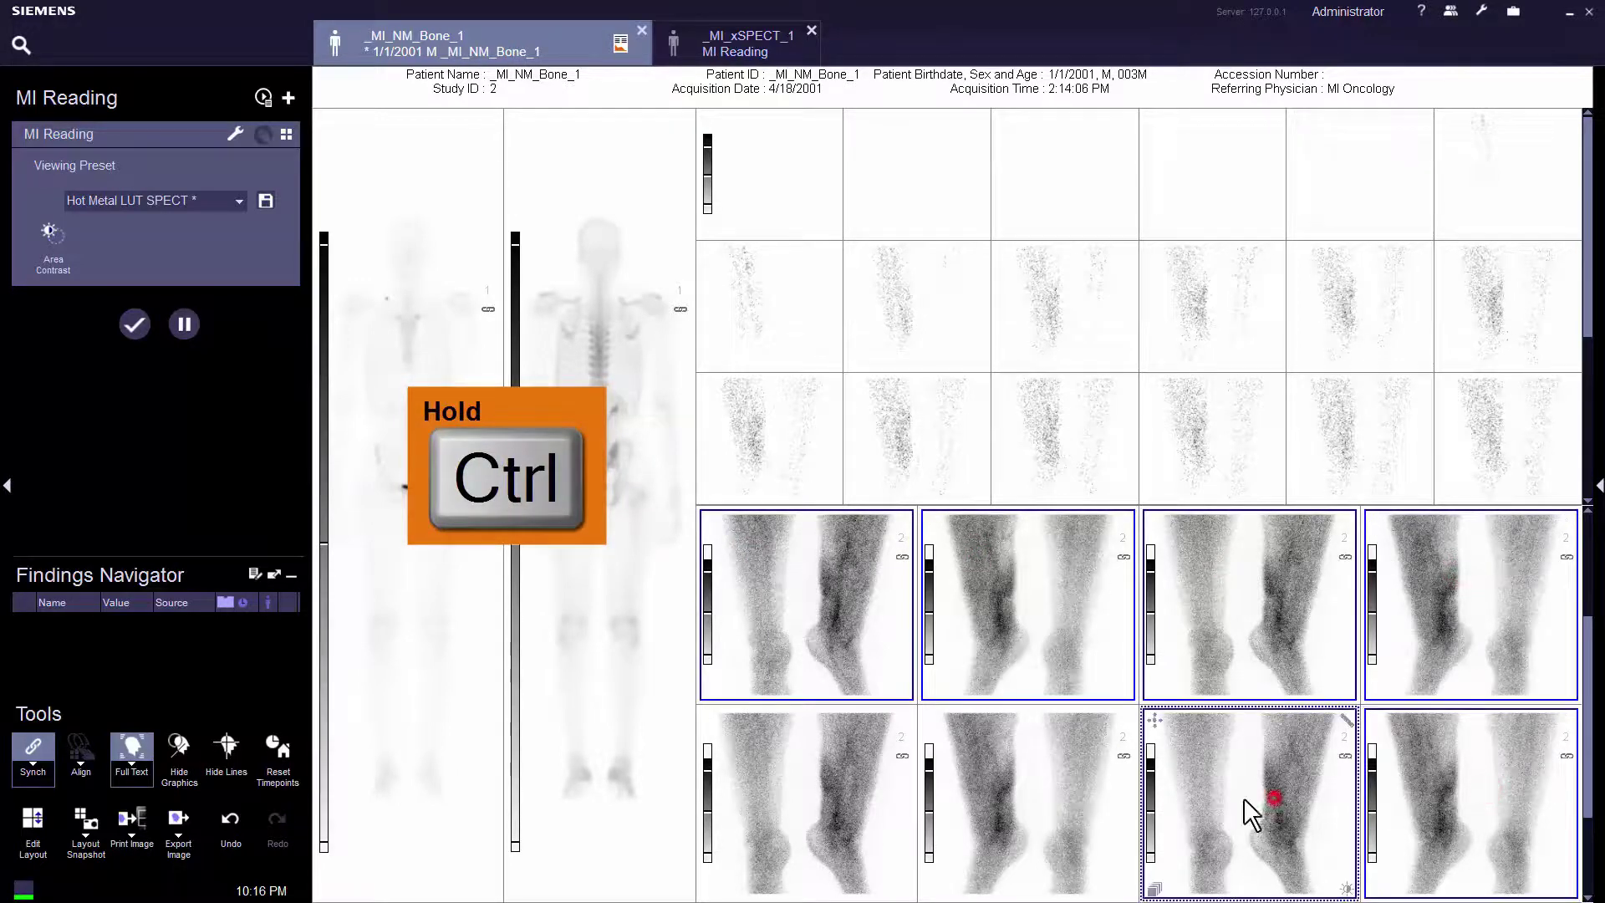
pyautogui.keyDown('ctrl'); pyautogui.click(1058, 796); pyautogui.keyUp('ctrl')
pyautogui.keyDown('ctrl'); pyautogui.click(767, 795); pyautogui.keyUp('ctrl')
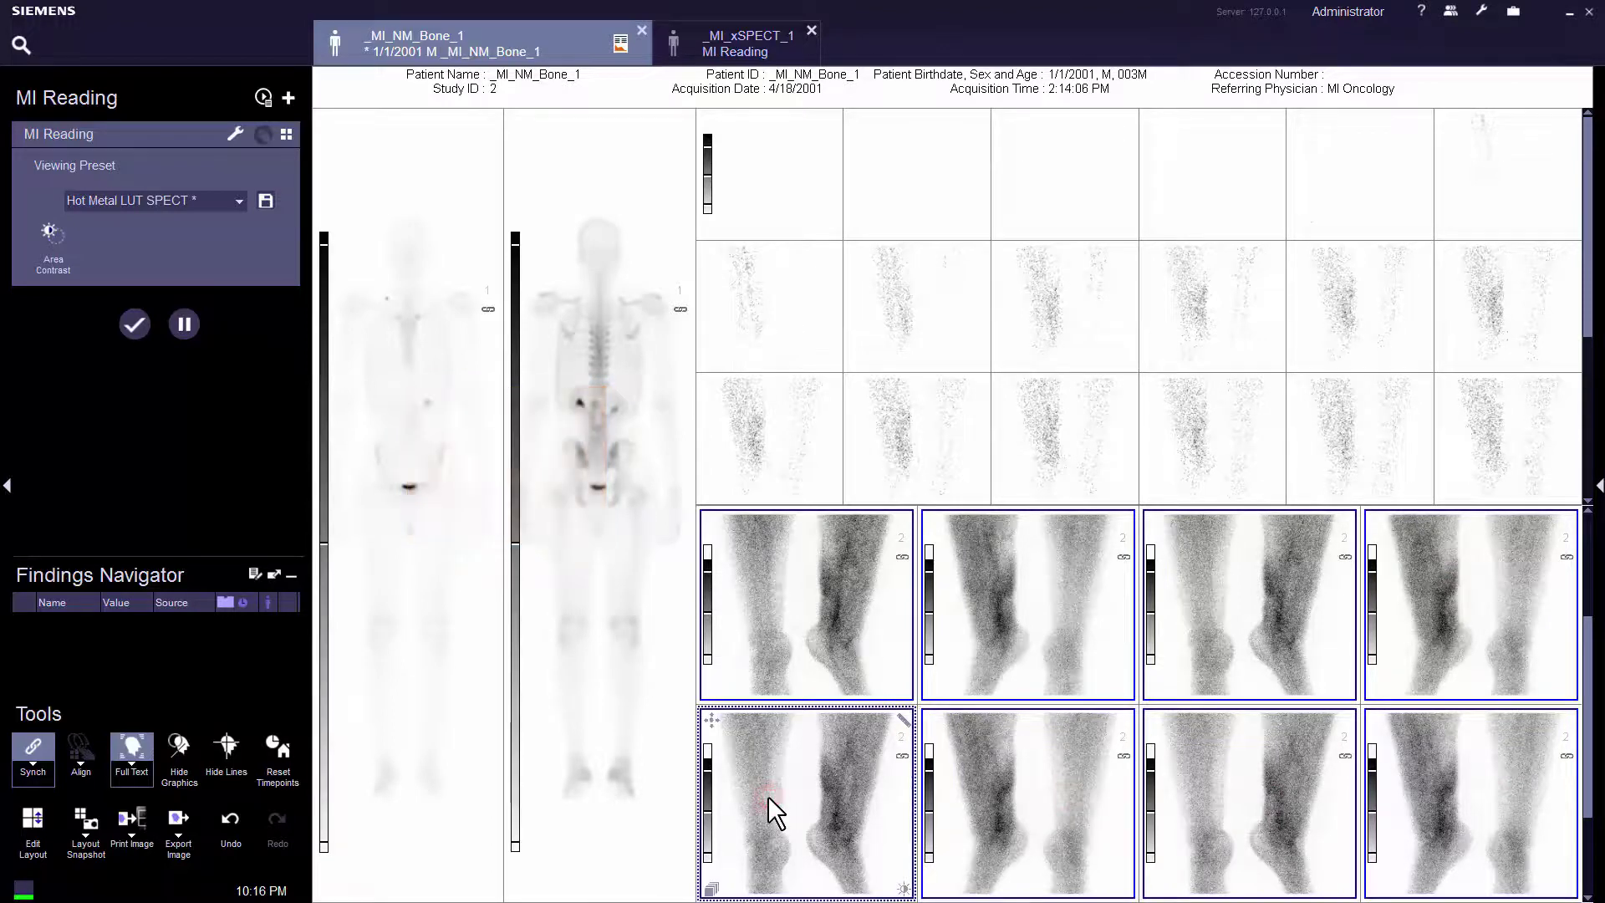
# - Check which synchronization options are enabled for the selected static leg images
pyautogui.moveTo(767, 795); pyautogui.dragTo(336, 797)
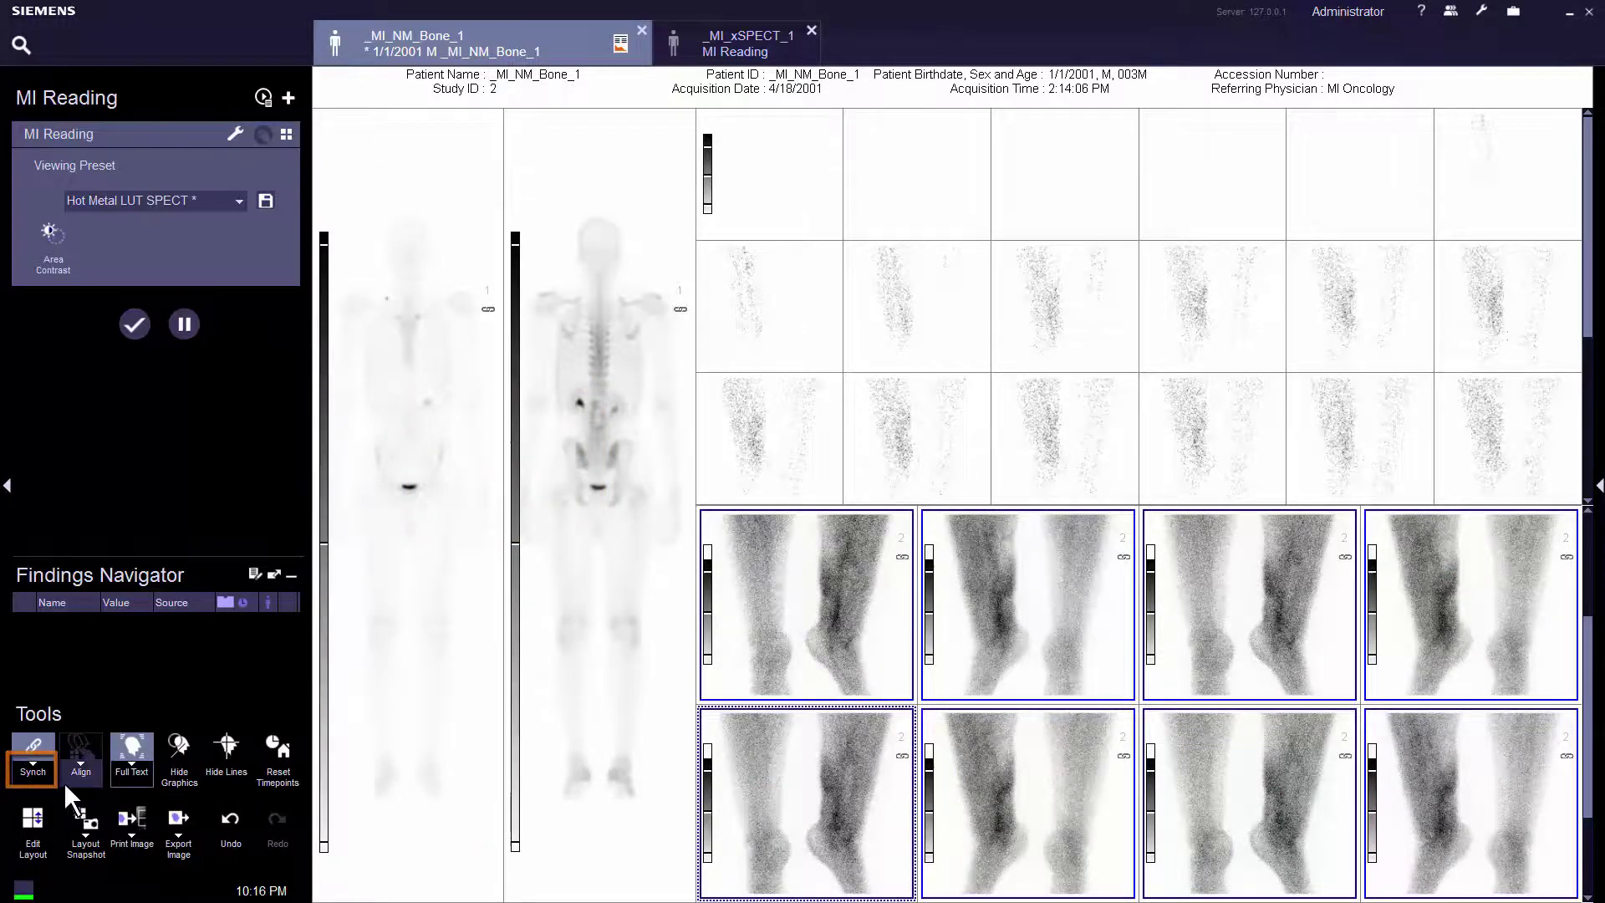
pyautogui.click(44, 774)
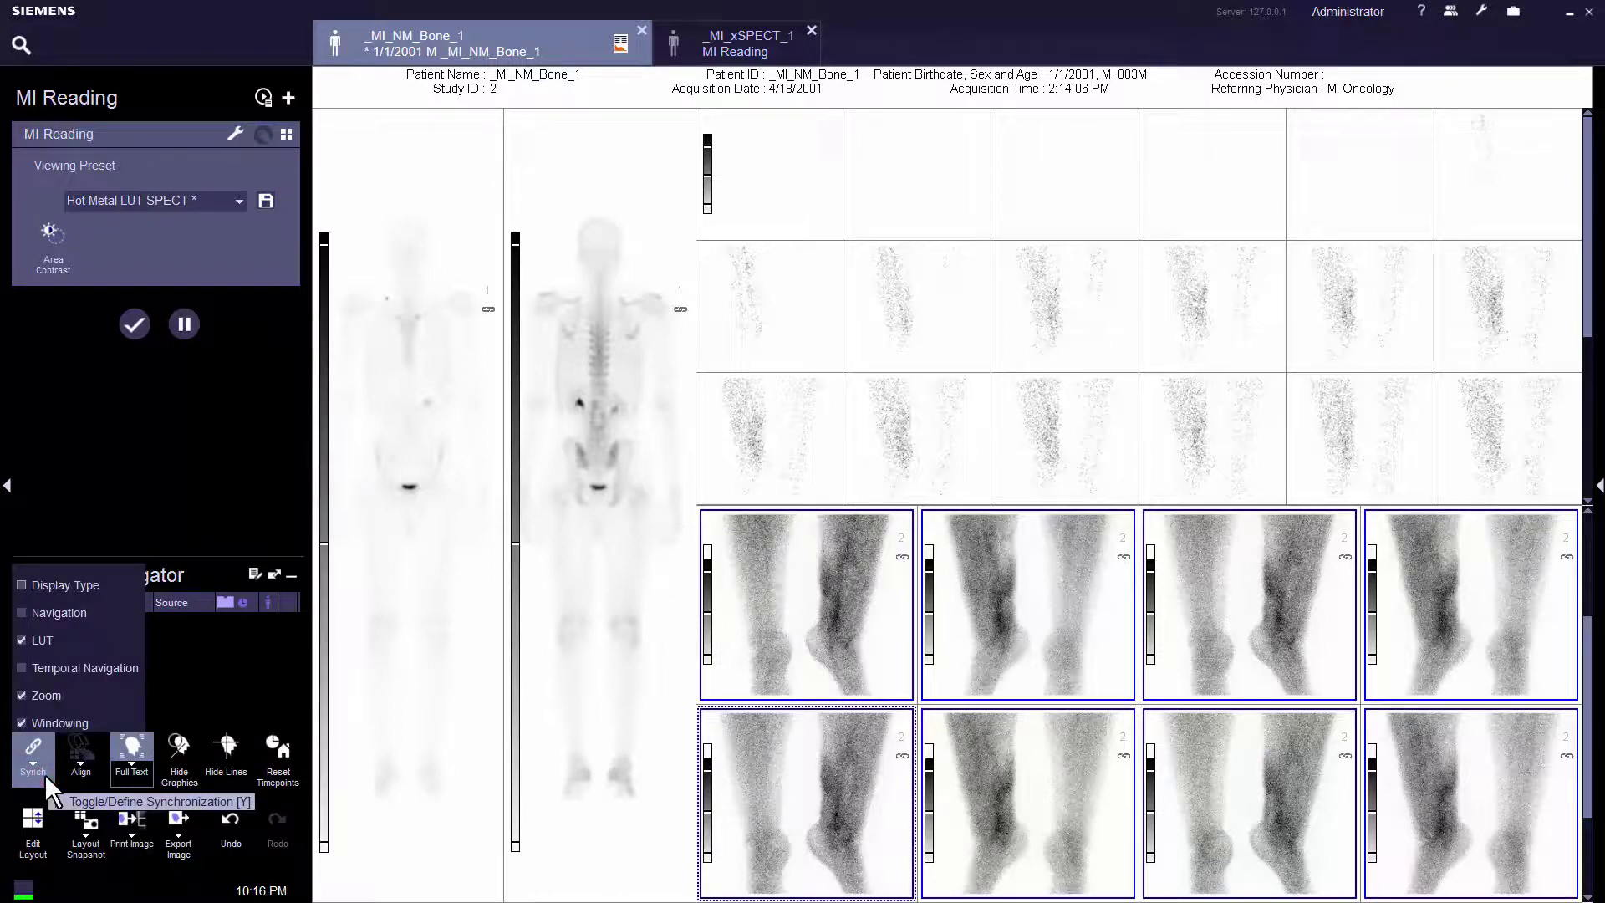
pyautogui.click(20, 738)
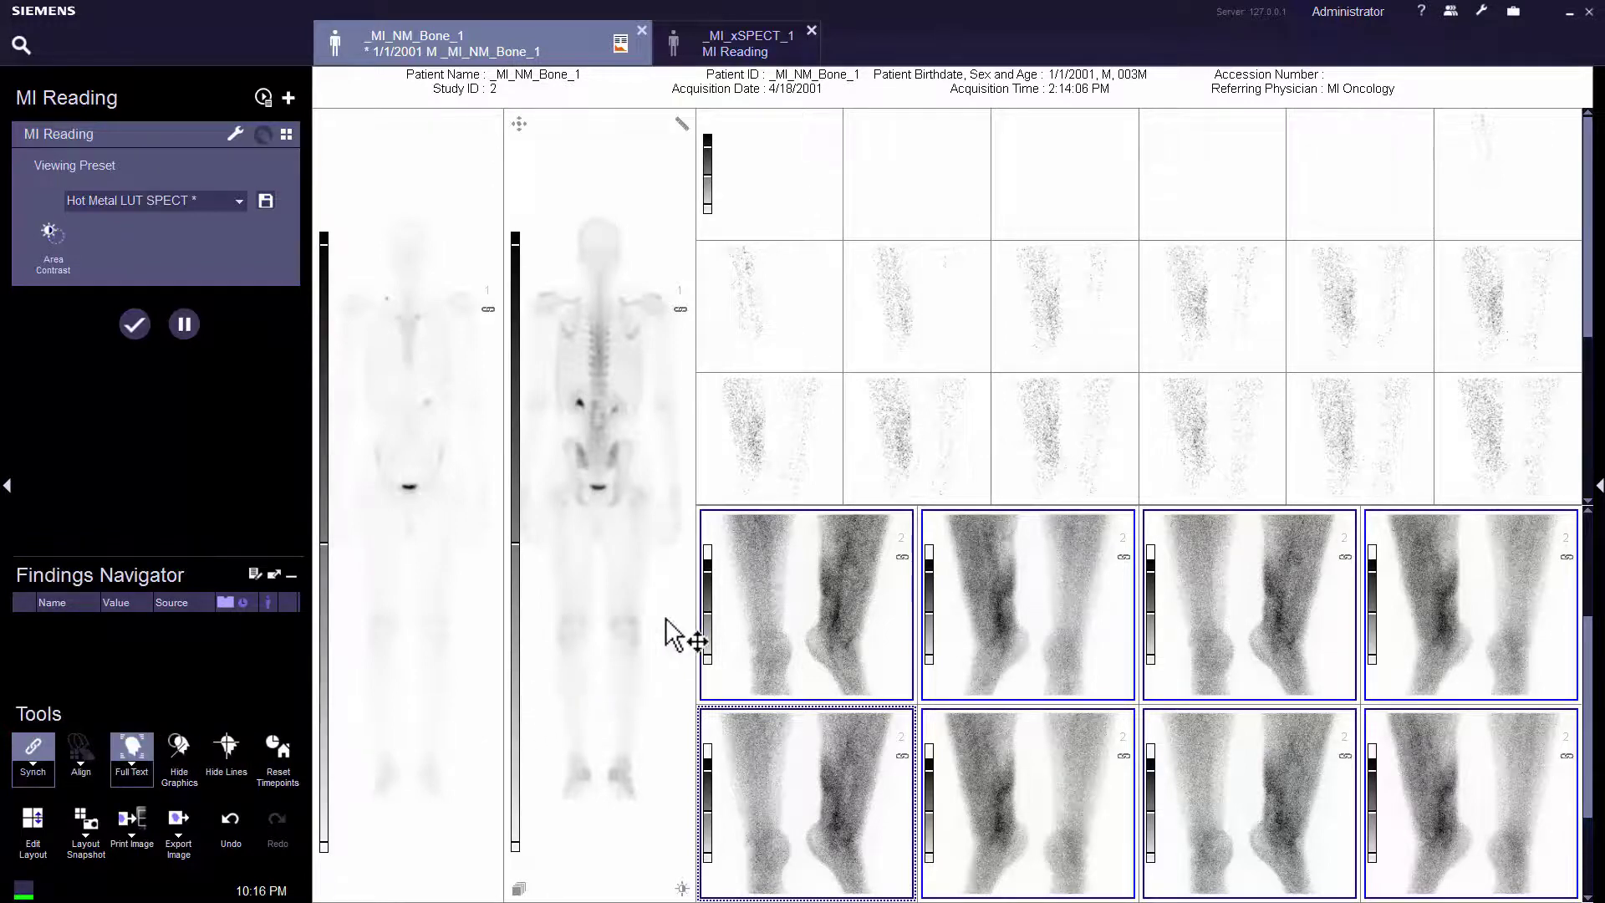
# - Lower the upper window level individually to 70 % on the first static leg image and 82 % on the RANT 20 MIN L image
pyautogui.moveTo(706, 566)
pyautogui.moveTo(707, 566)
pyautogui.mouseDown()
pyautogui.moveTo(713, 602)
pyautogui.moveTo(714, 587)
pyautogui.mouseUp()
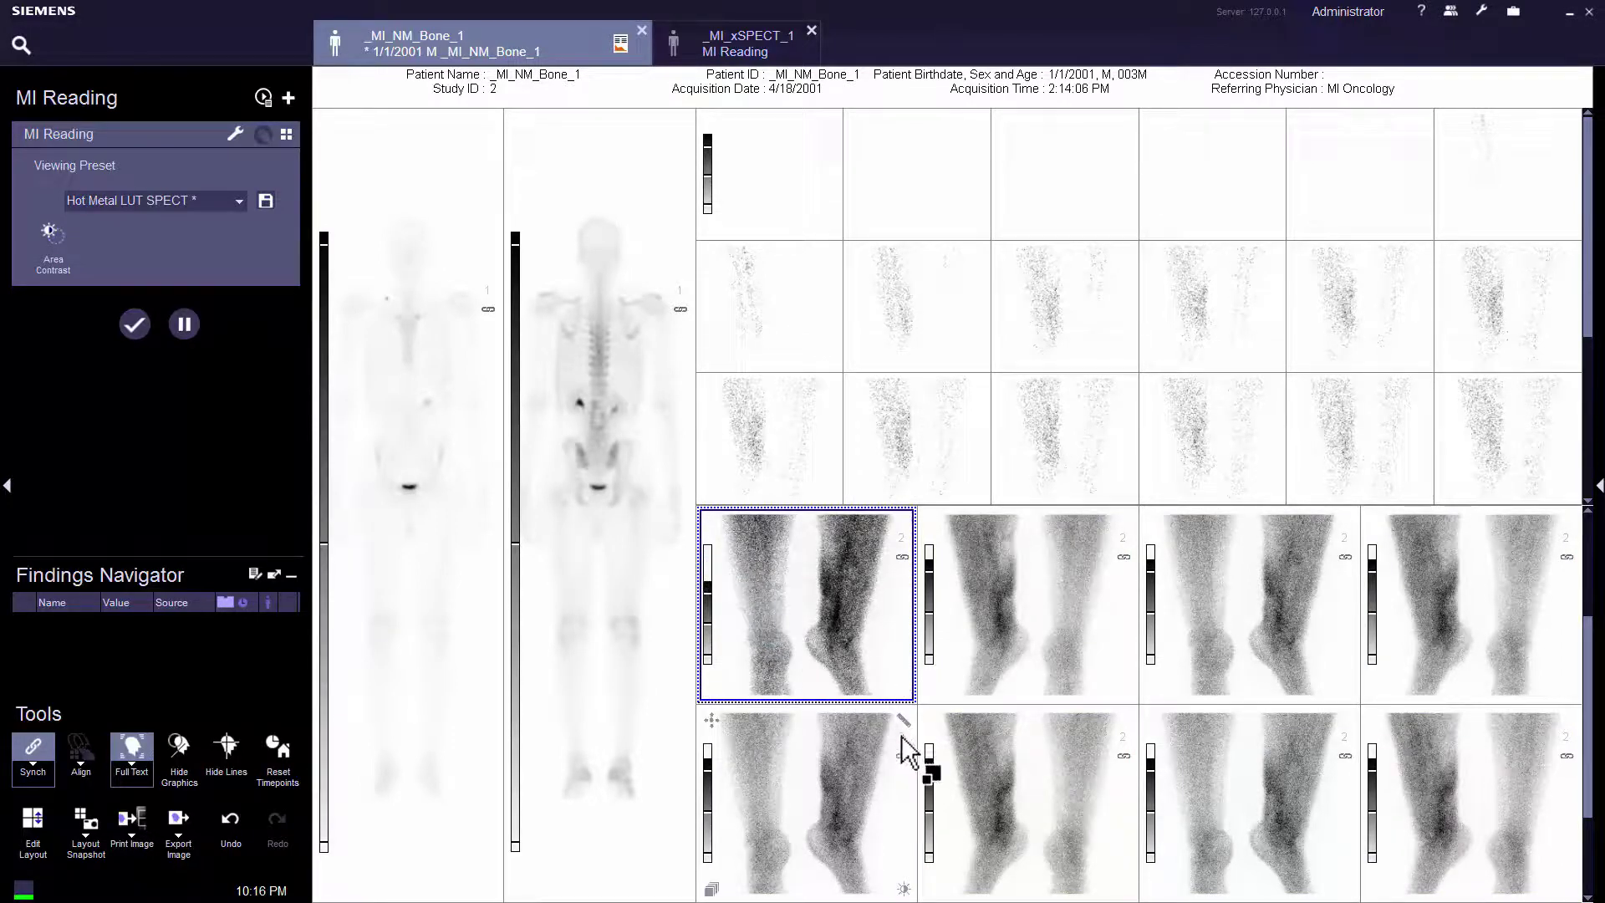
pyautogui.moveTo(930, 757)
pyautogui.mouseDown()
pyautogui.moveTo(927, 795)
pyautogui.moveTo(928, 765)
pyautogui.mouseUp()
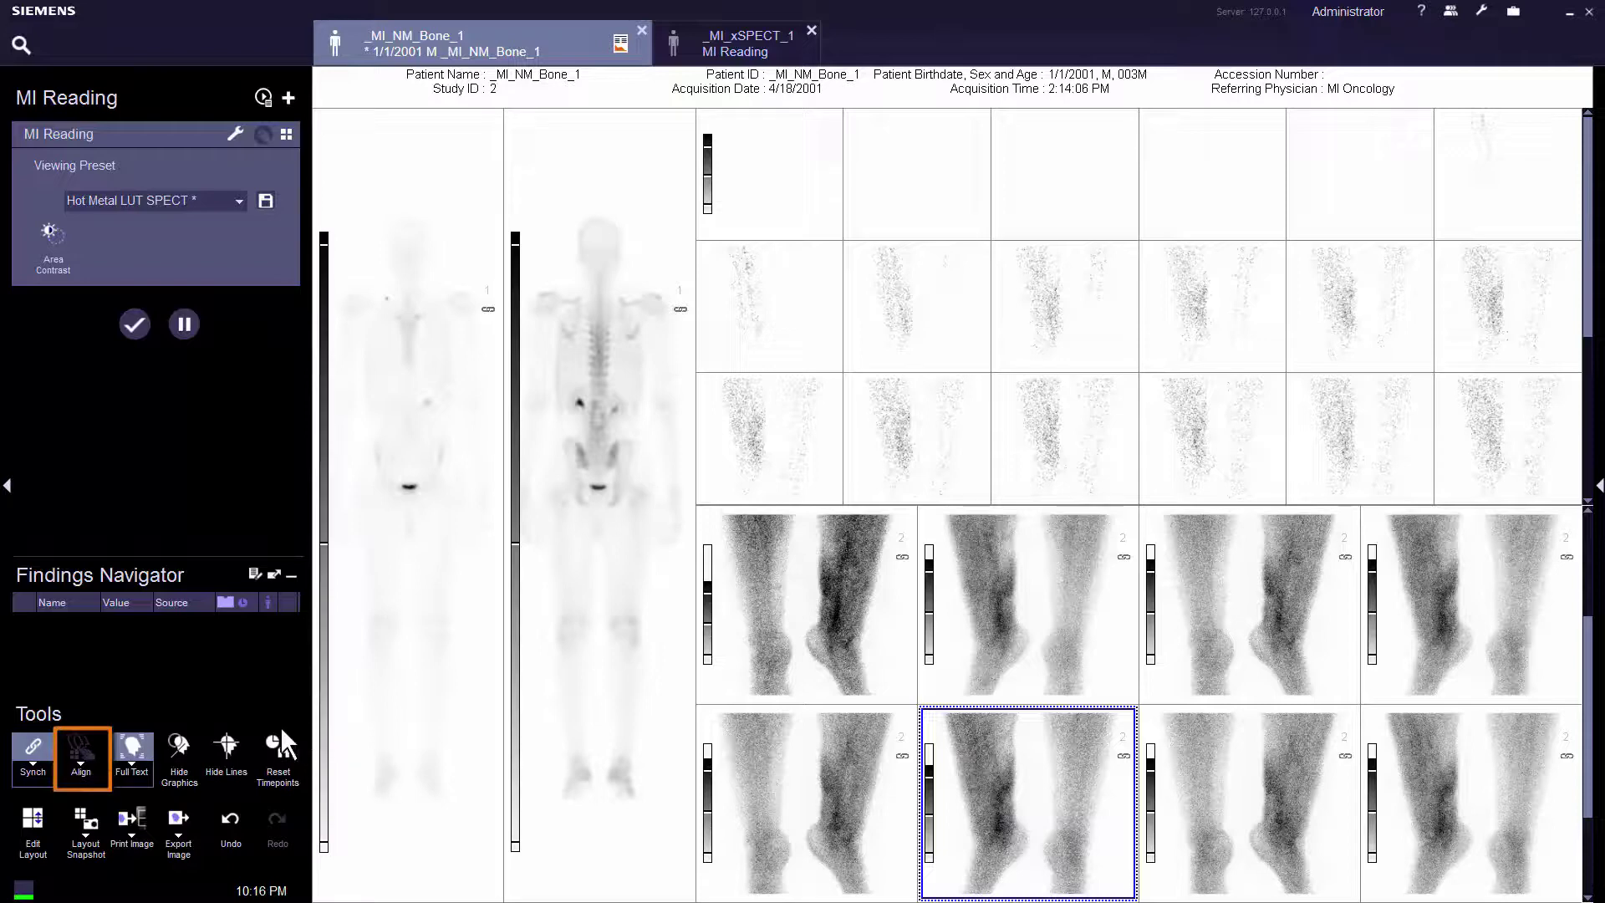
# - Review the spatial alignment options and switch the image text display to Custom Text
pyautogui.click(67, 784)
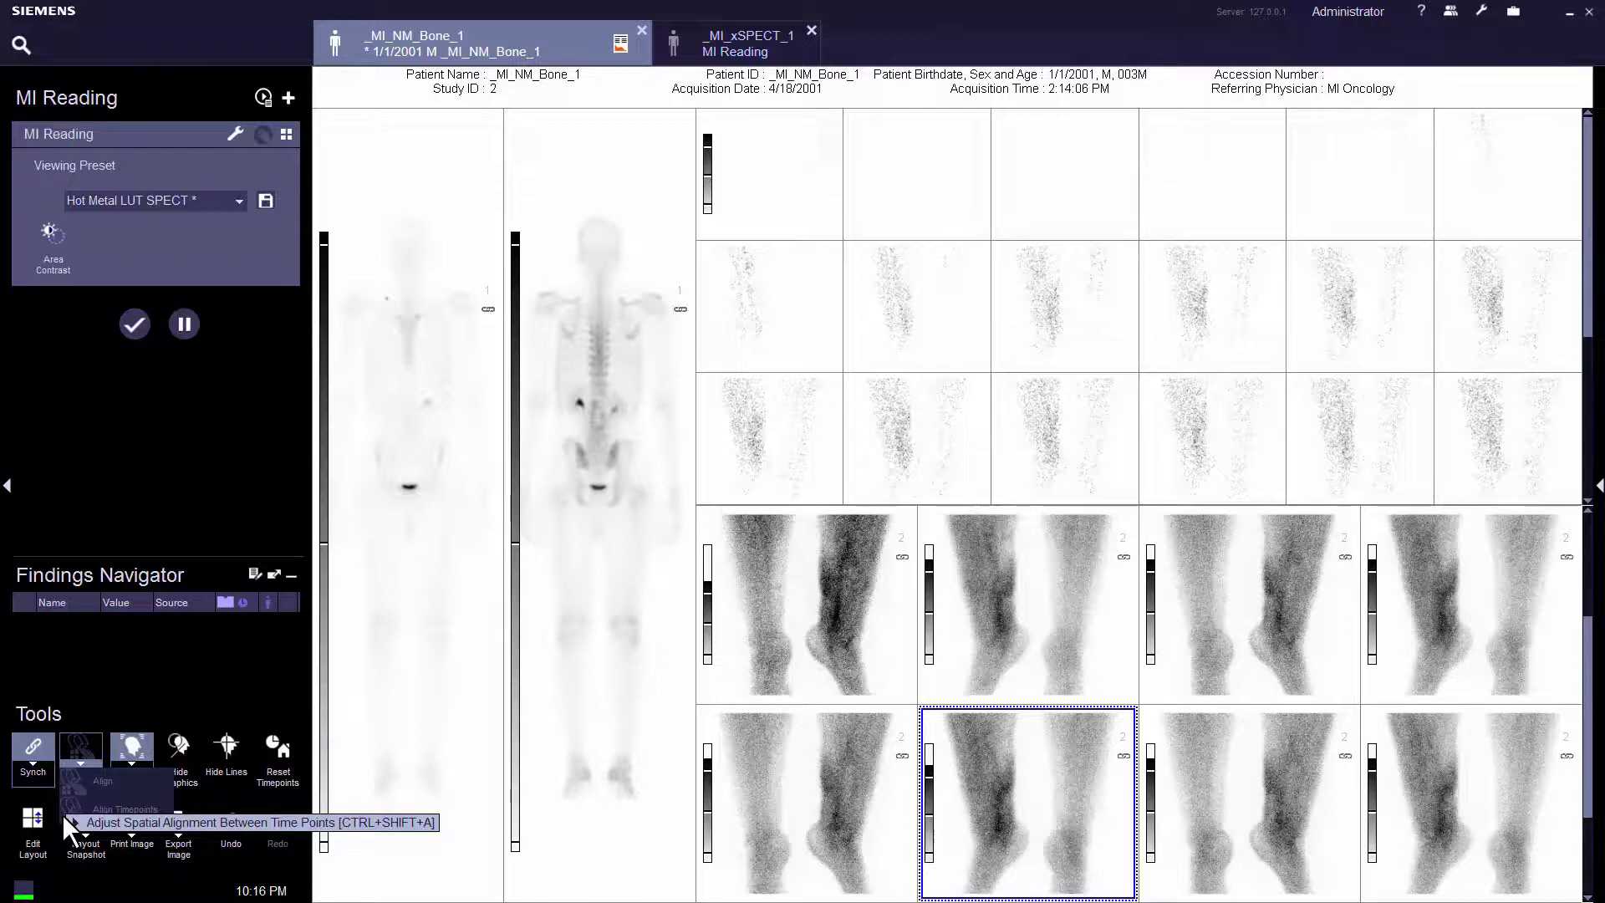
pyautogui.click(136, 712)
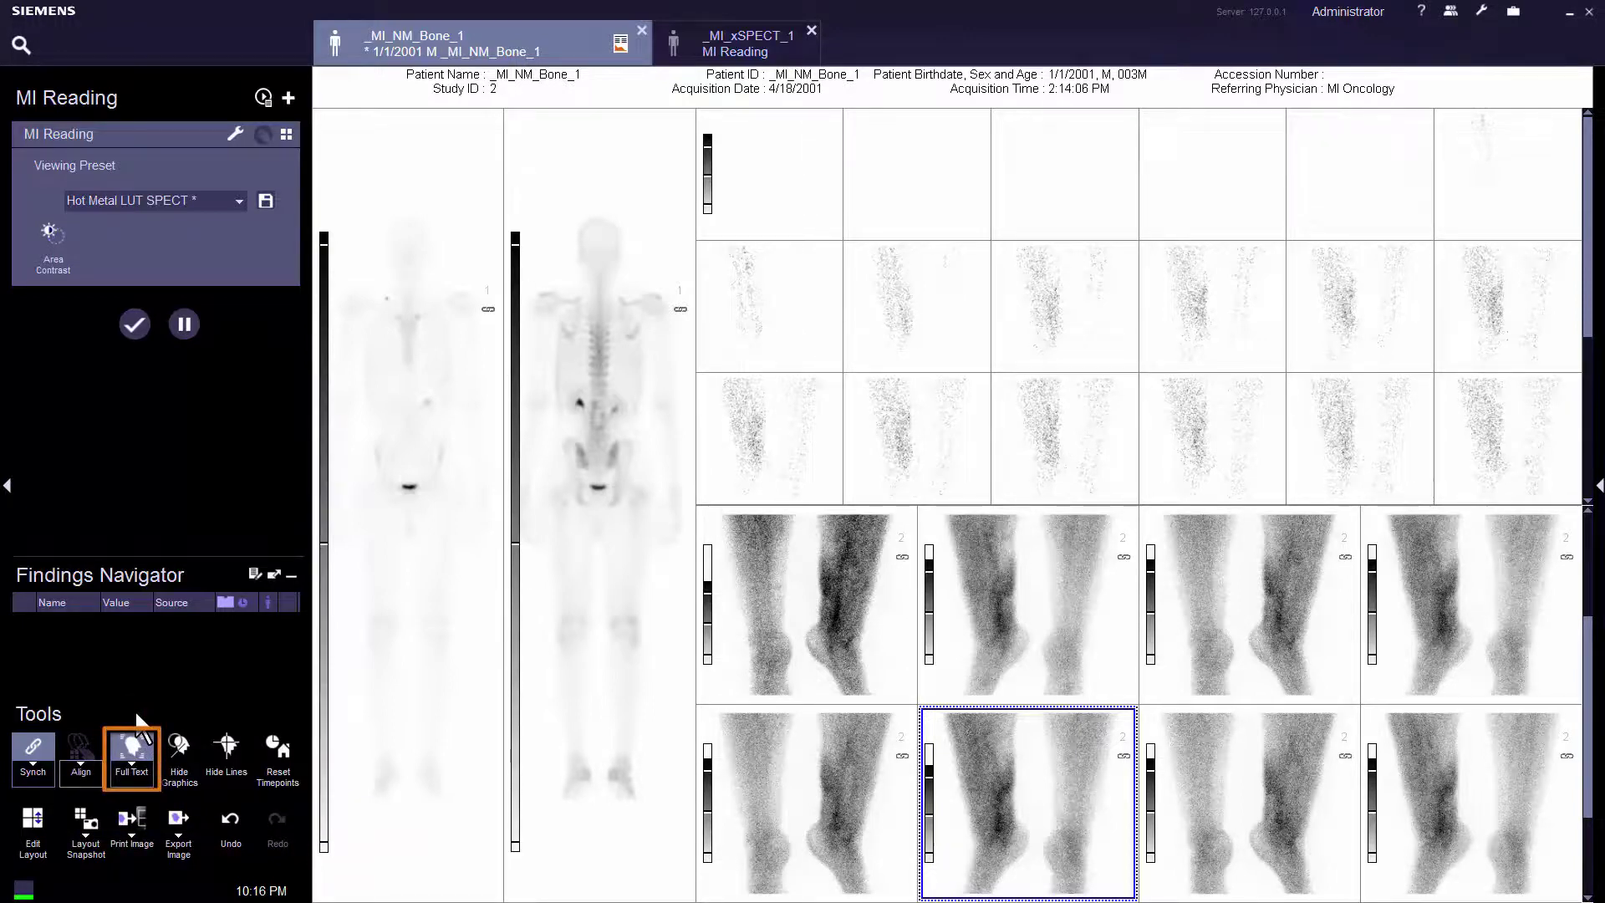
pyautogui.click(117, 777)
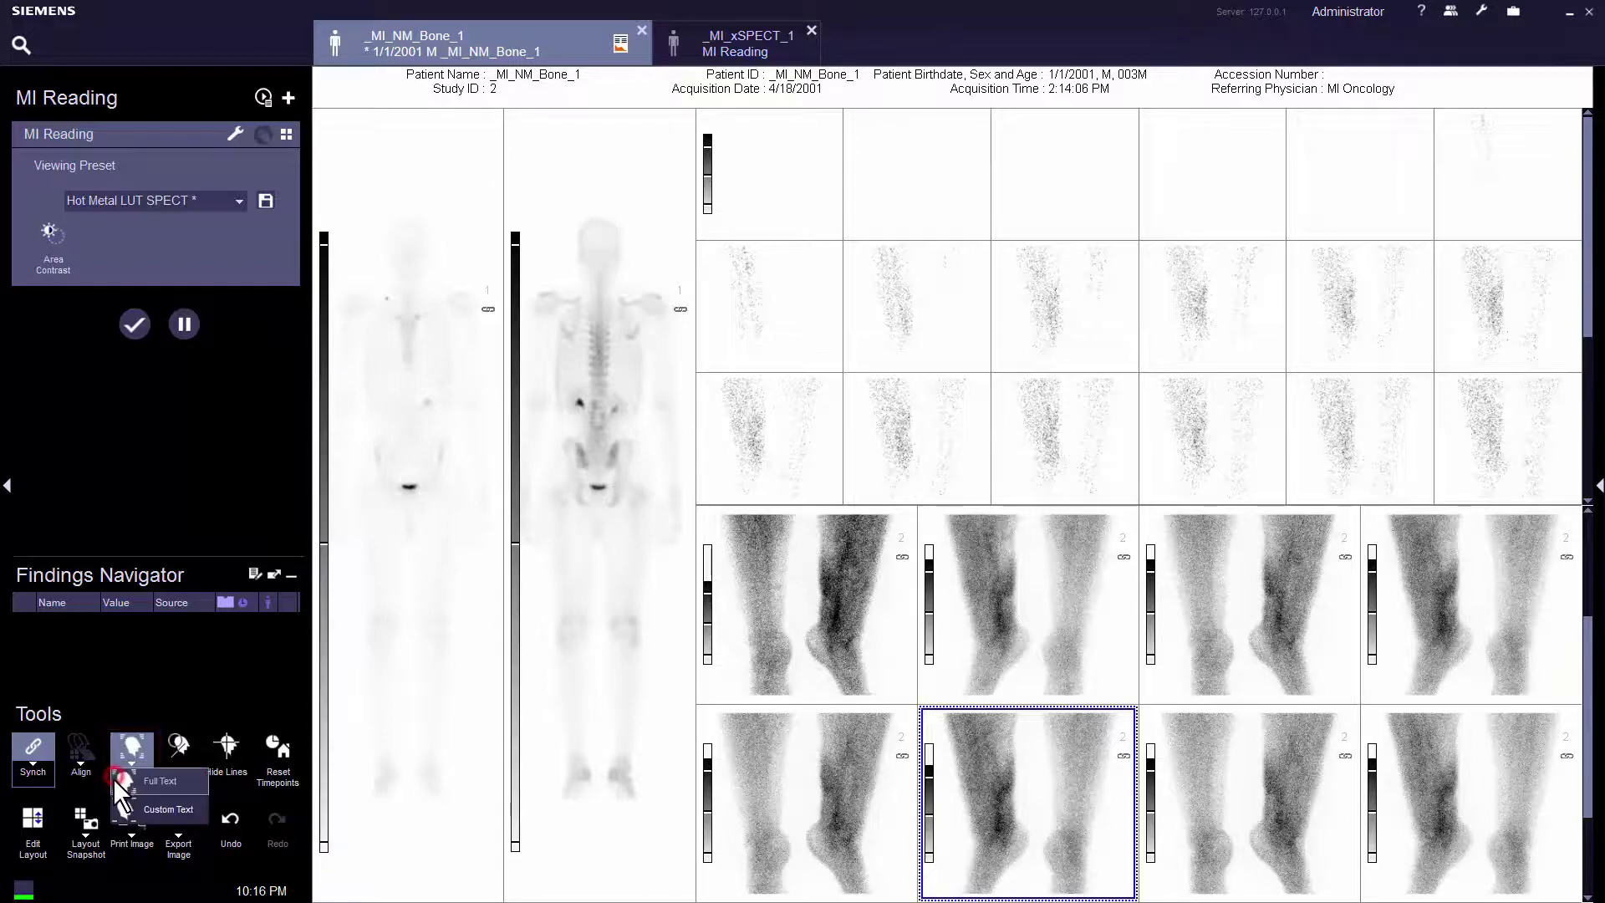
pyautogui.click(118, 821)
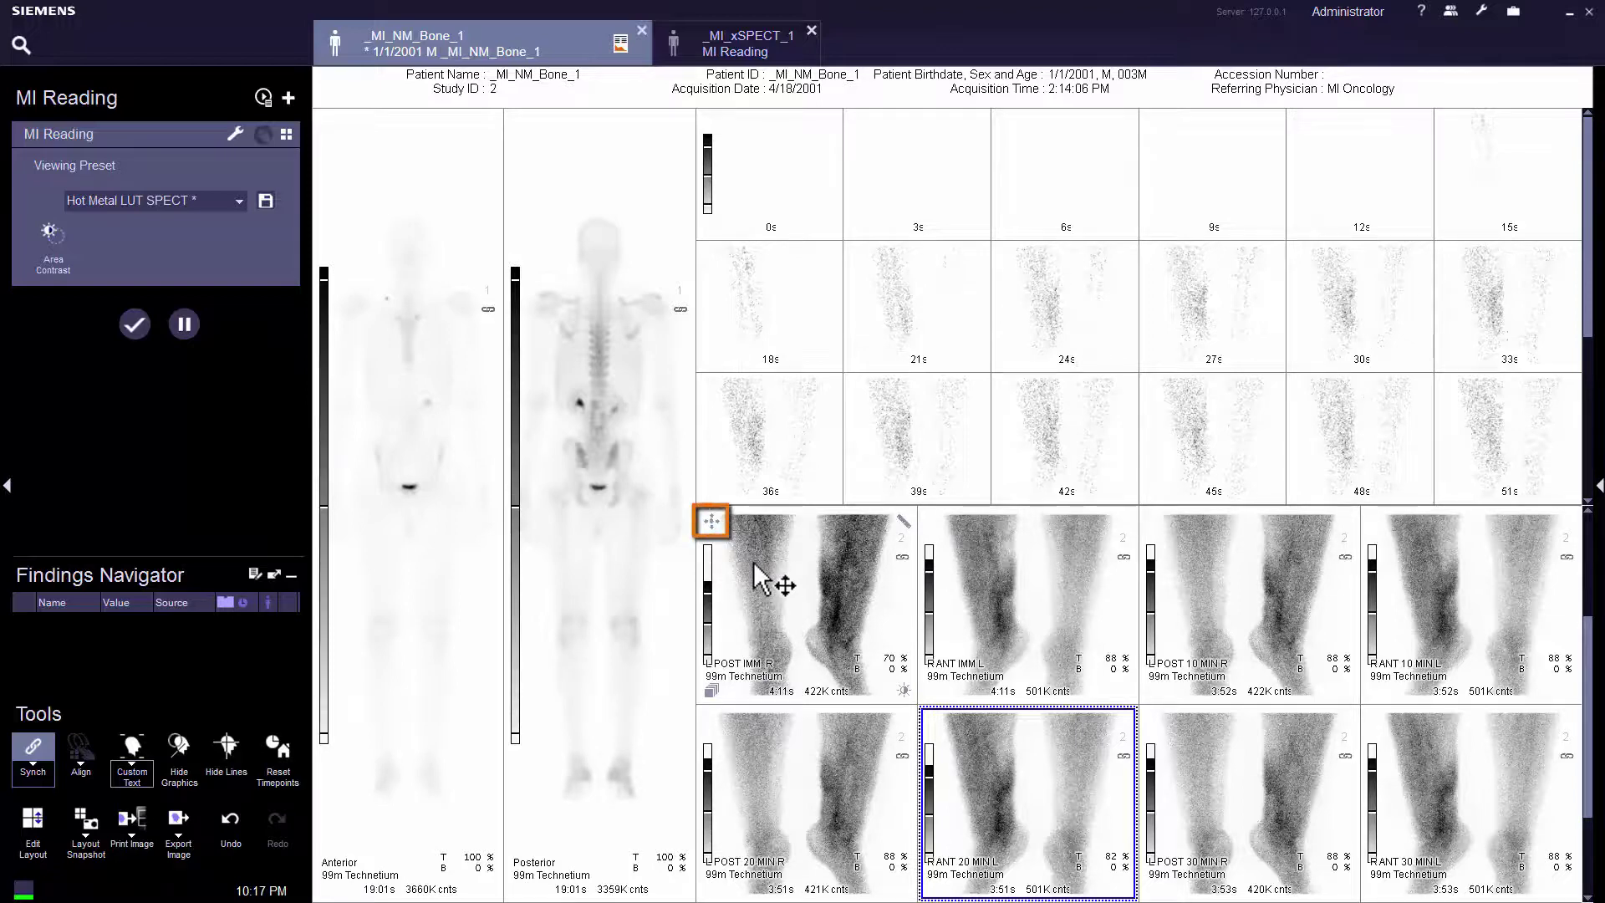
# - Add Series Description to the custom image text of the static leg images, and hide the text on all images
pyautogui.click(713, 520)
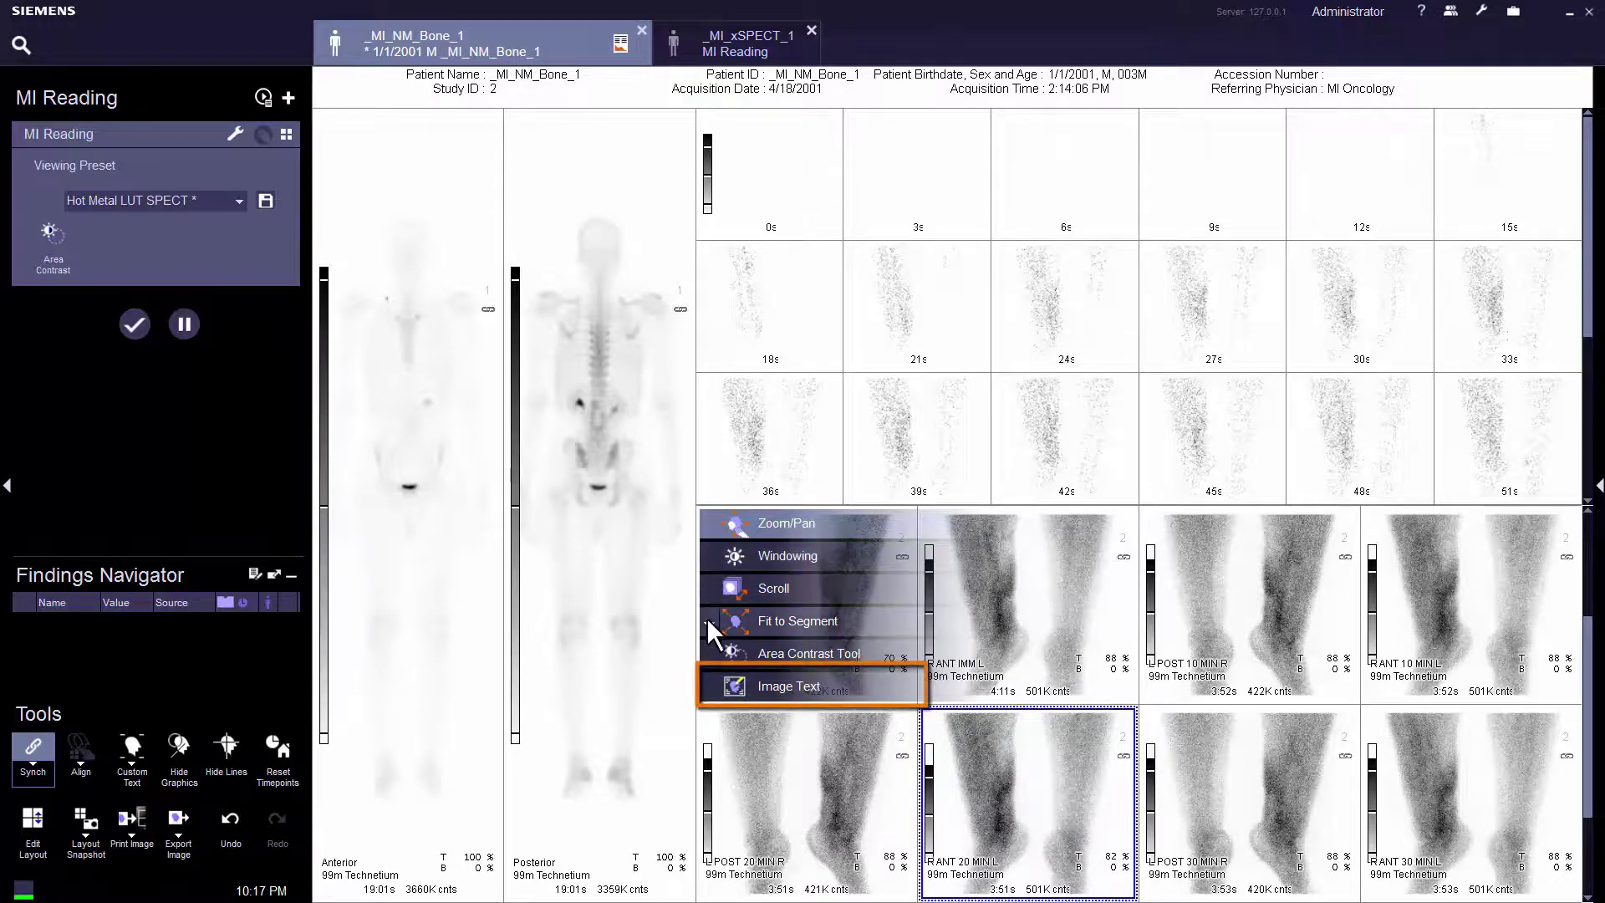
pyautogui.click(706, 679)
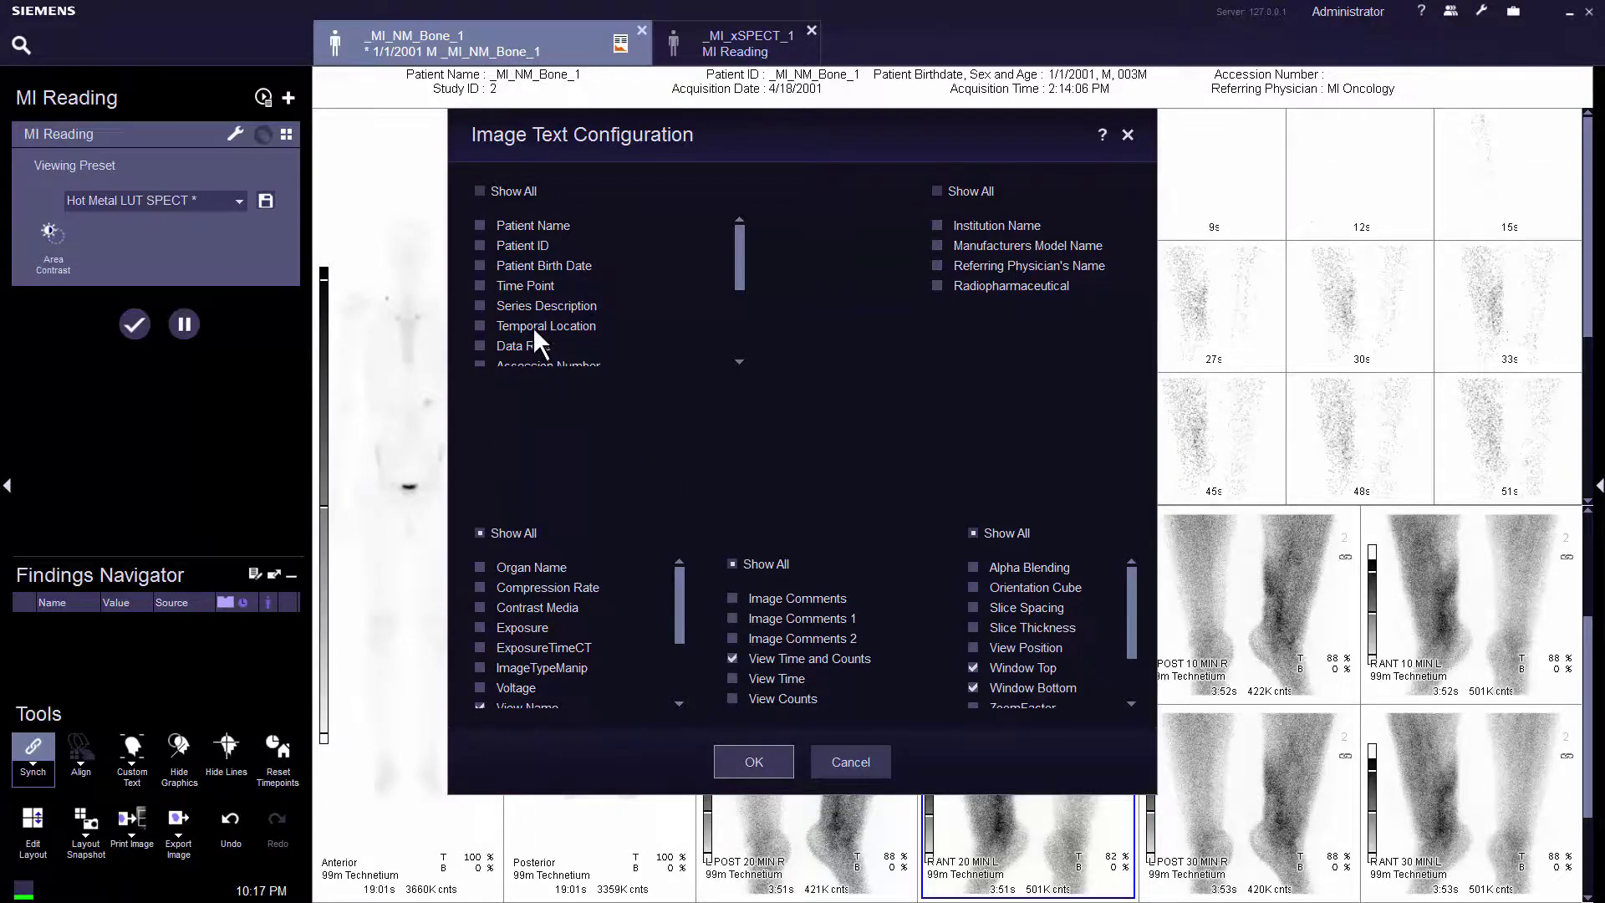
pyautogui.click(481, 246)
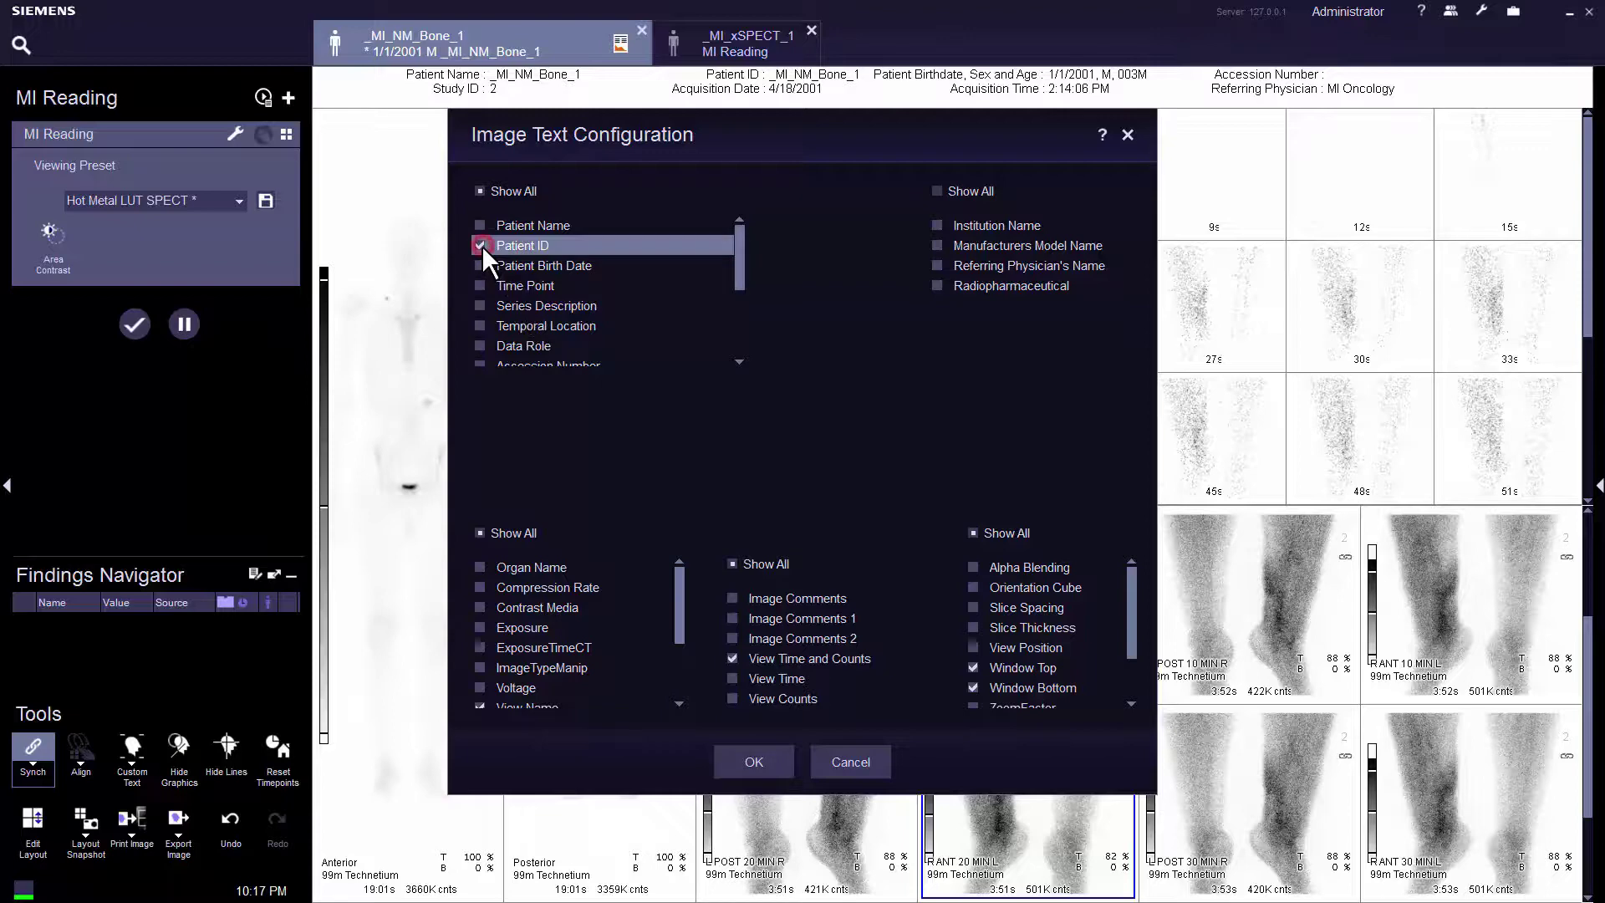
pyautogui.click(481, 265)
pyautogui.click(482, 306)
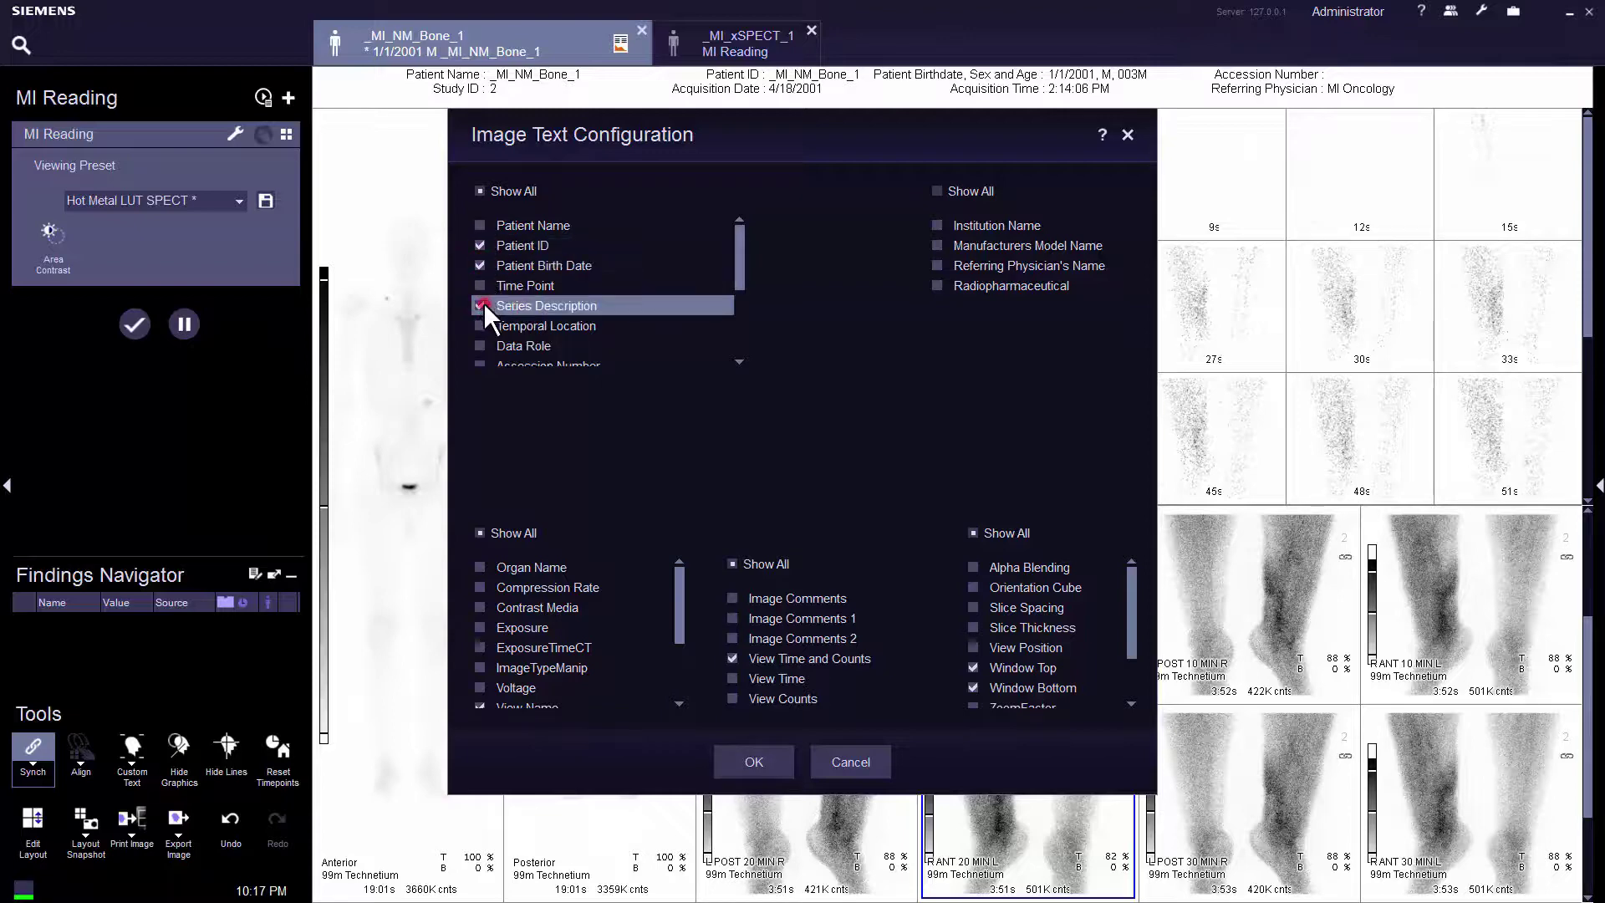
pyautogui.click(481, 266)
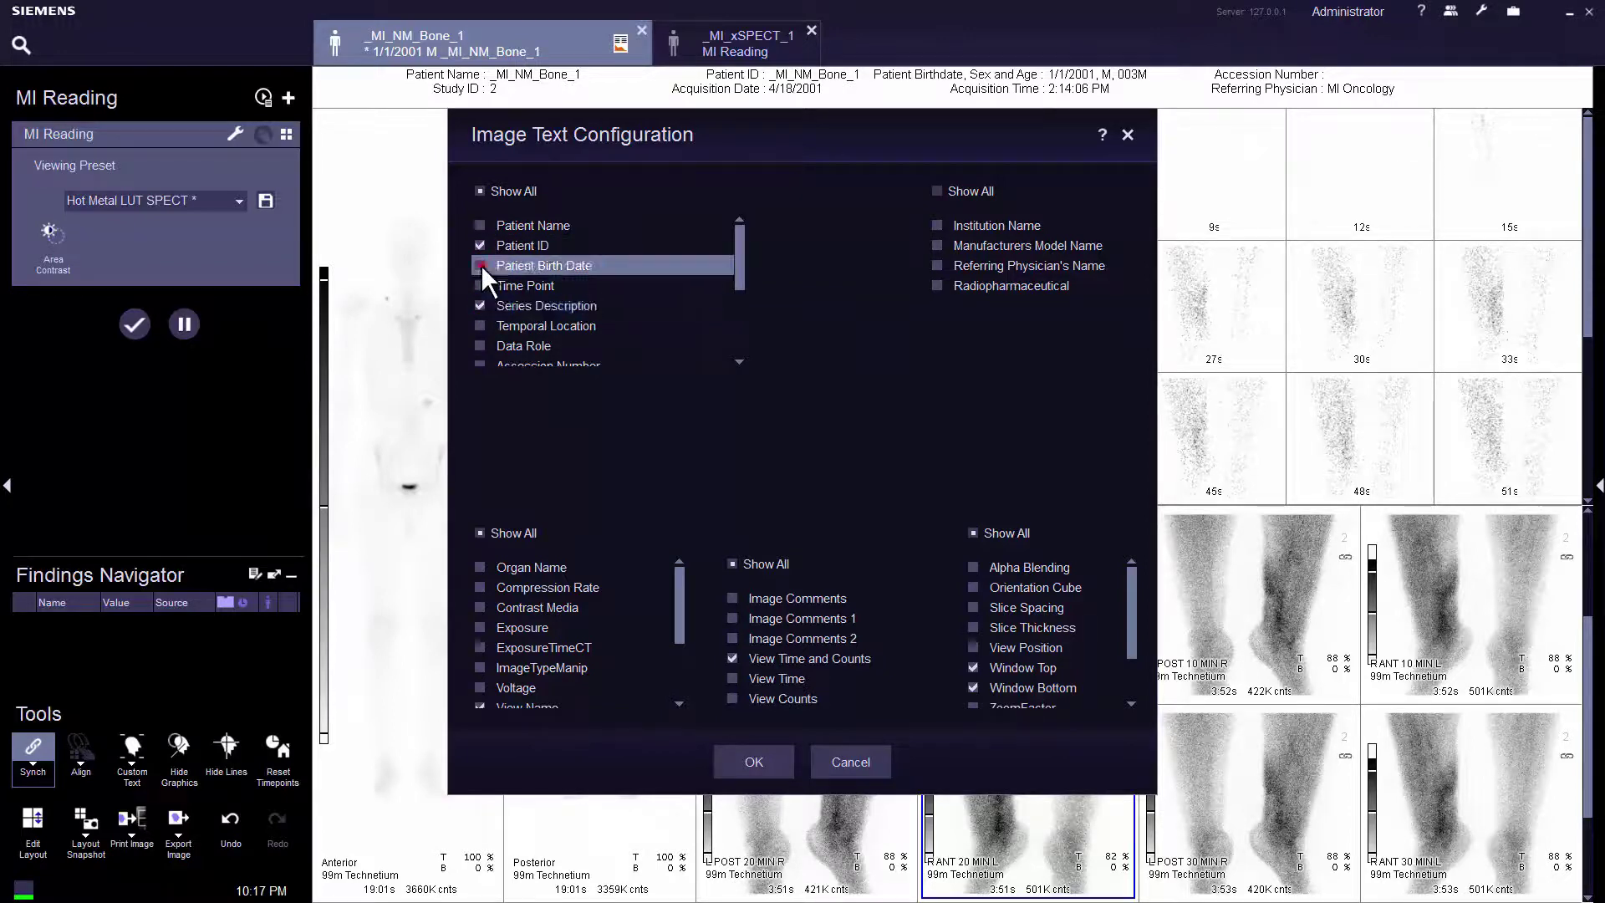
pyautogui.click(483, 246)
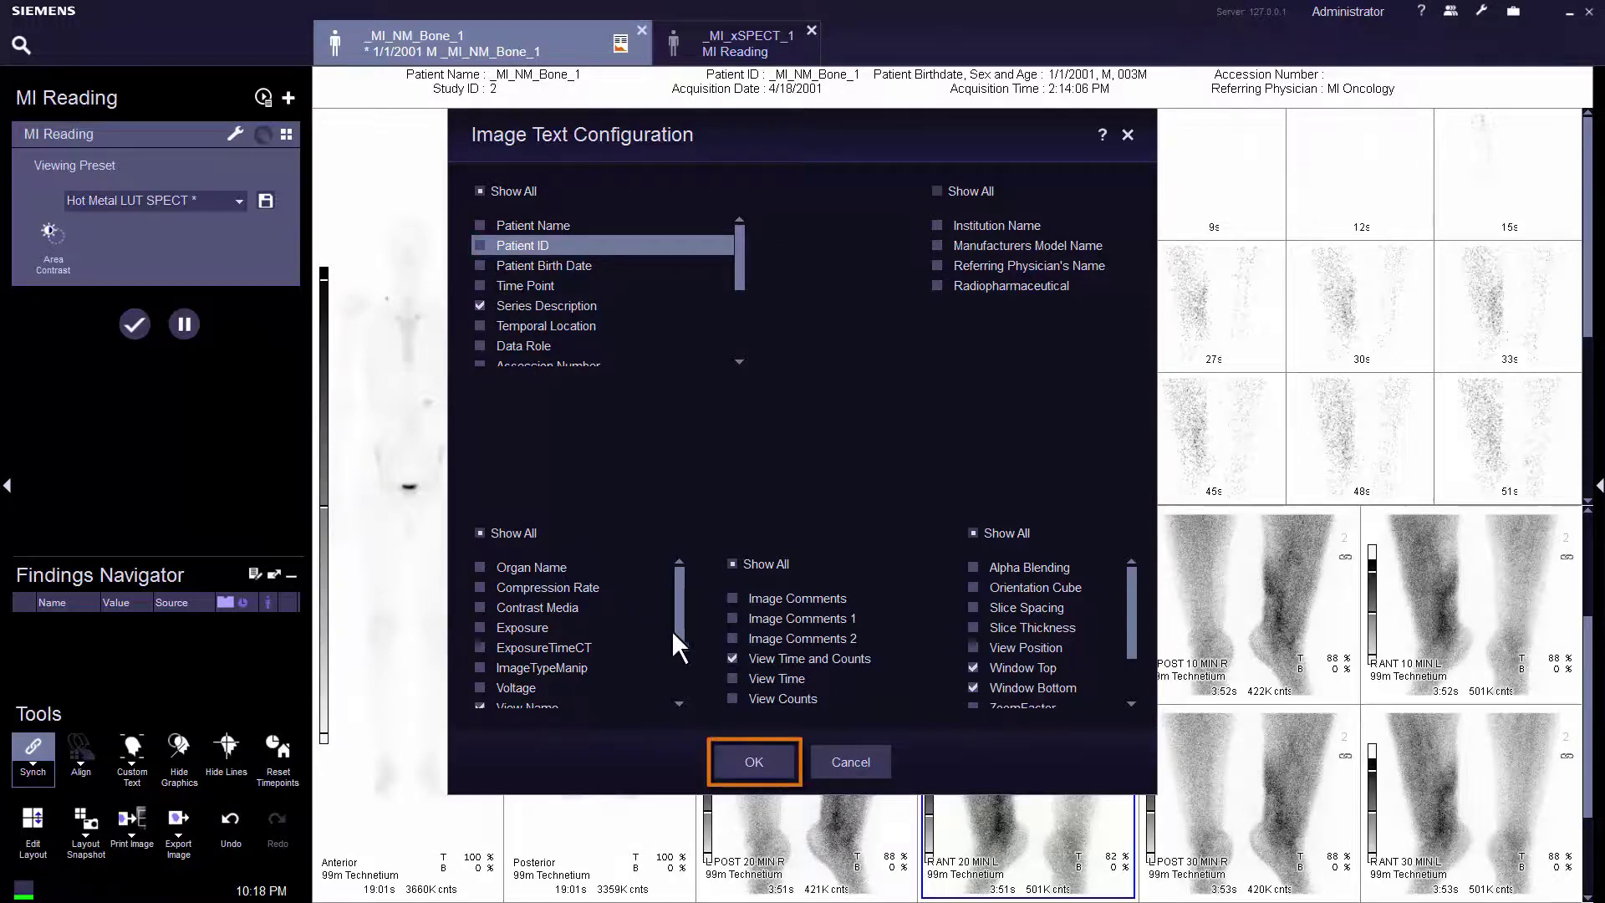
pyautogui.click(746, 751)
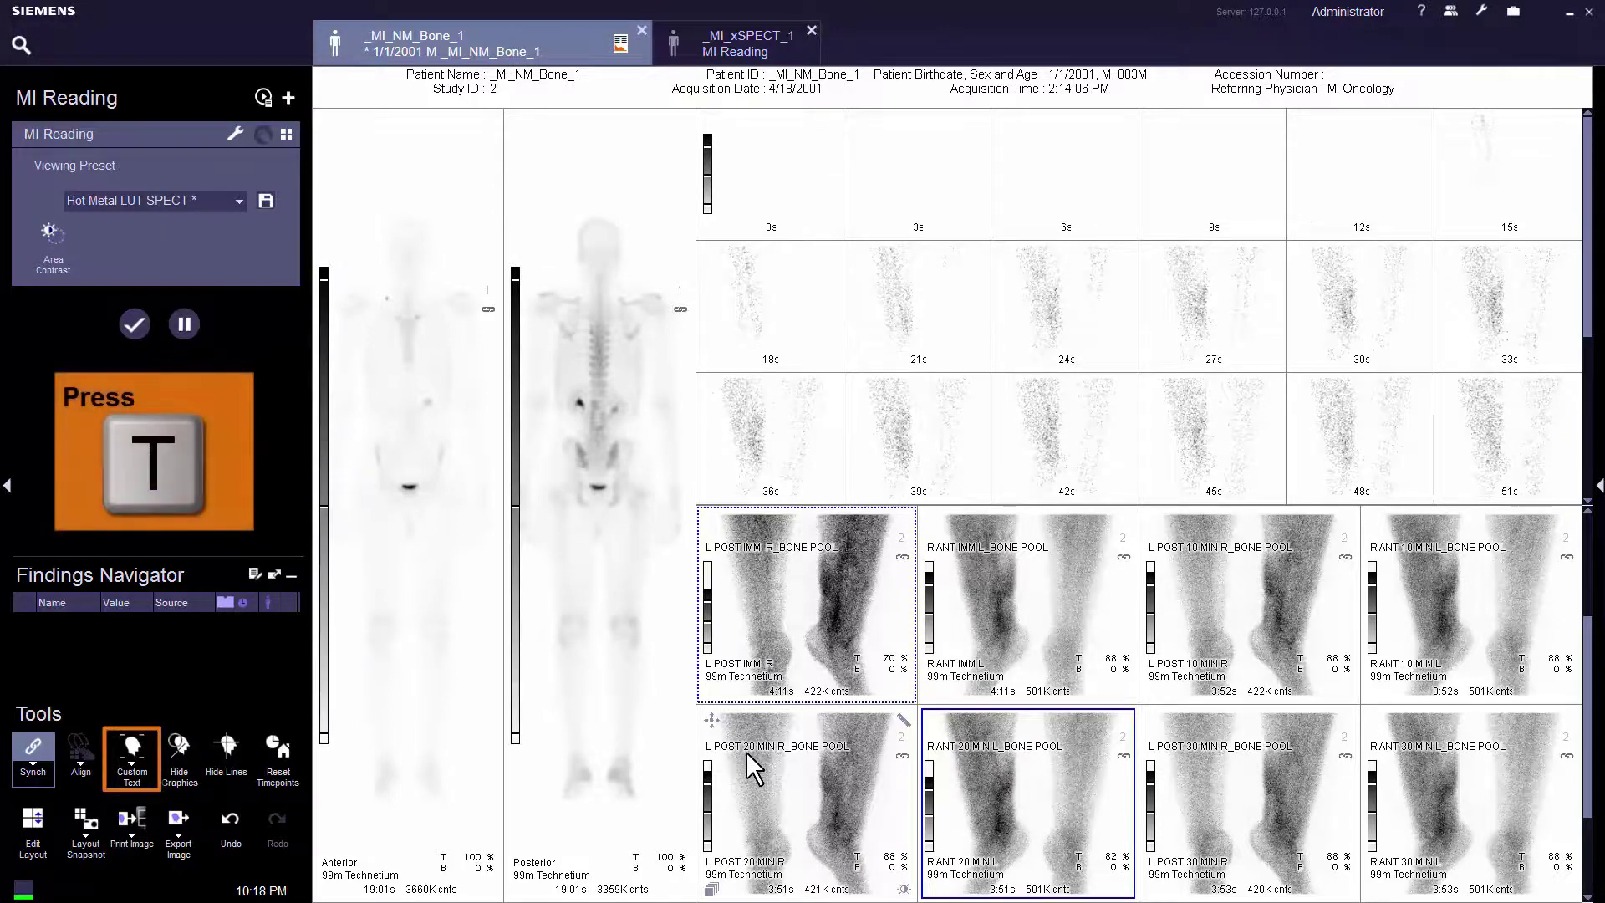
pyautogui.press('t')
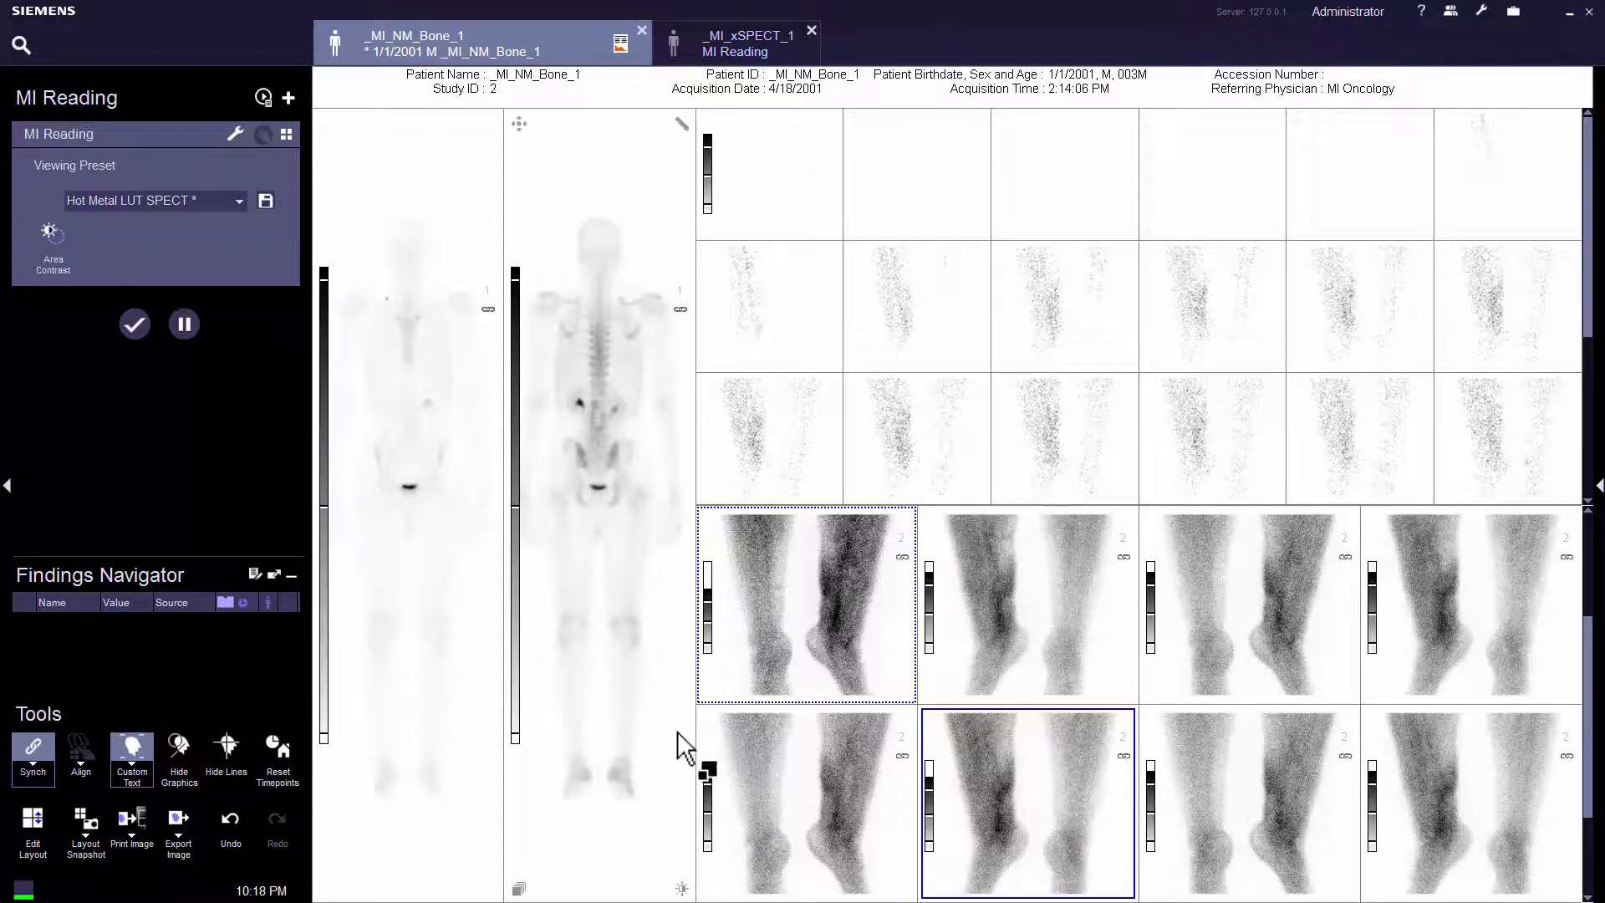
# - Hide the image graphics and show them again, and turn on Hide Lines
pyautogui.click(178, 745)
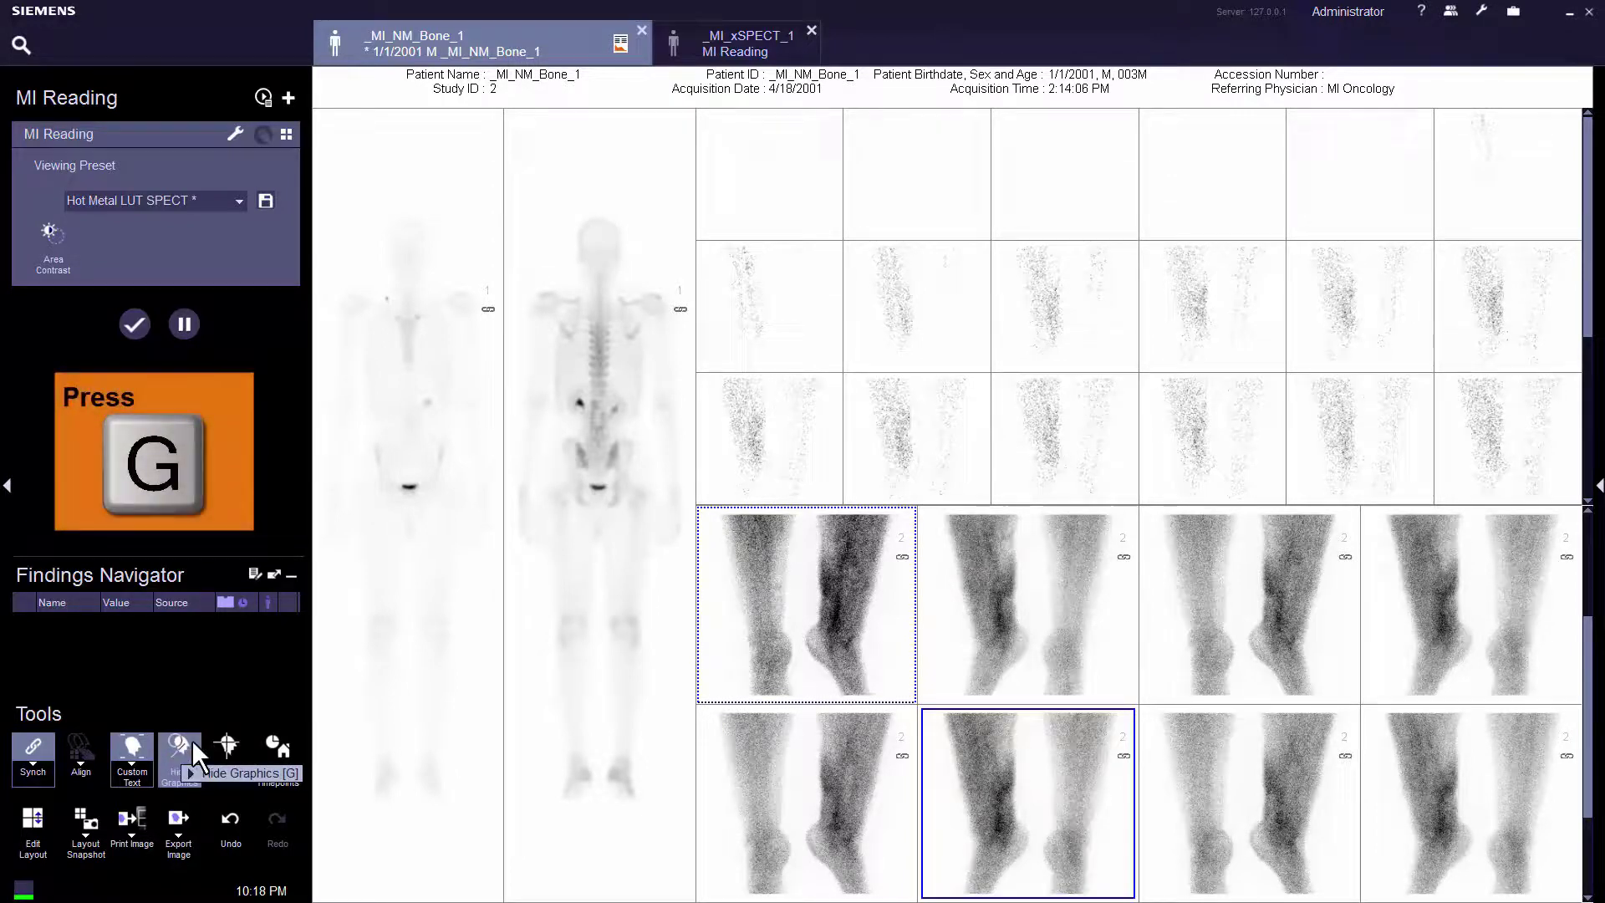
pyautogui.click(404, 655)
pyautogui.press('g')
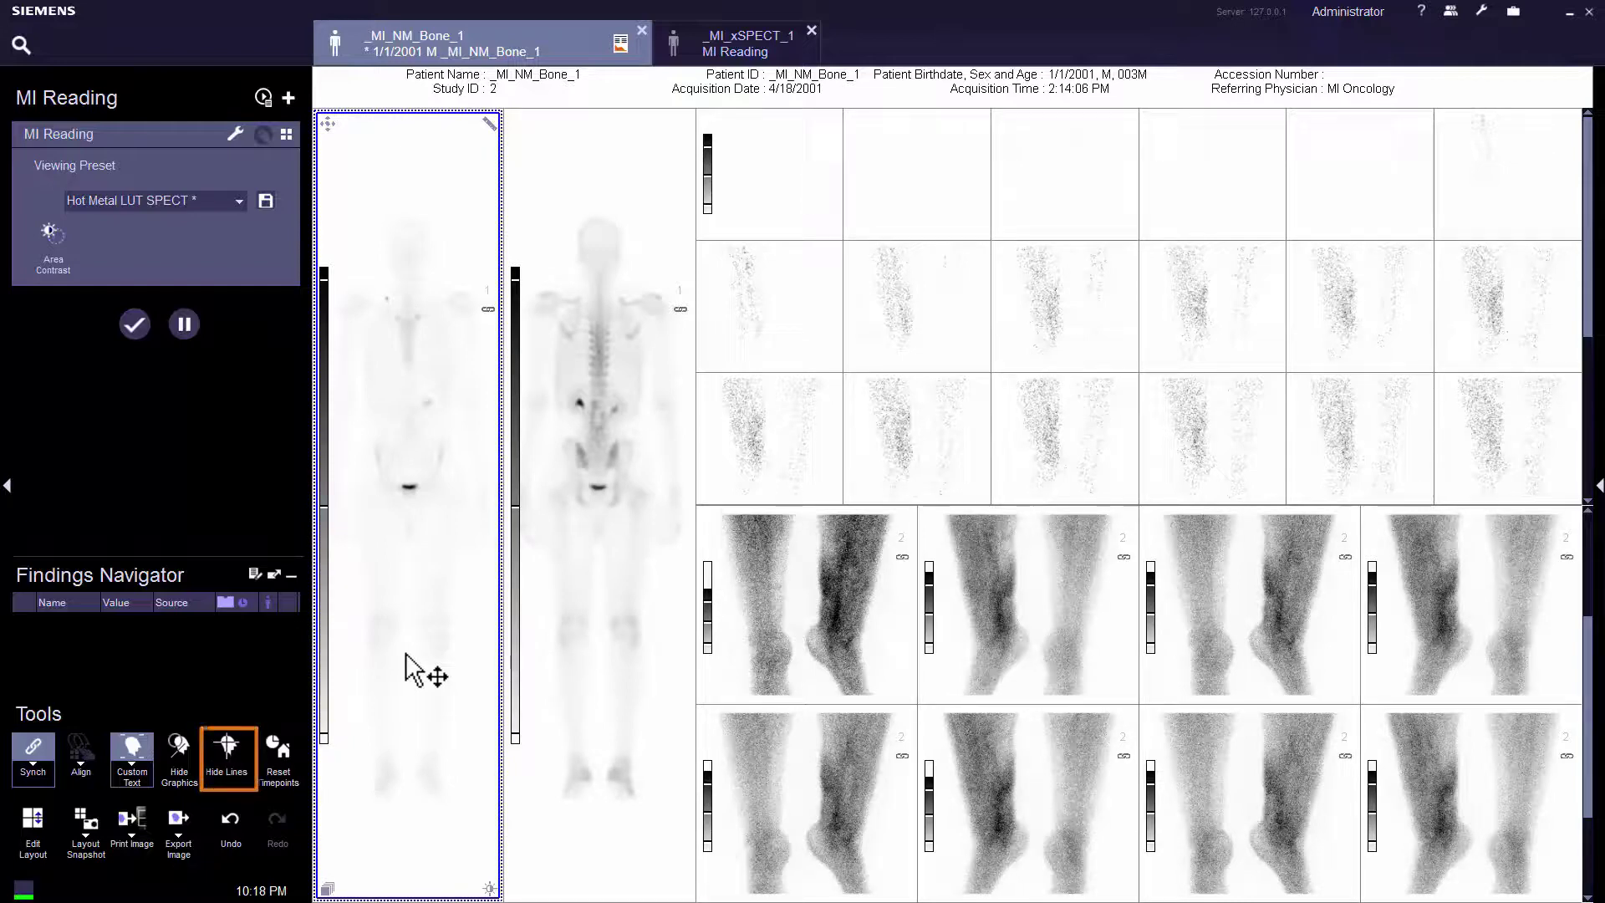
pyautogui.press('h')
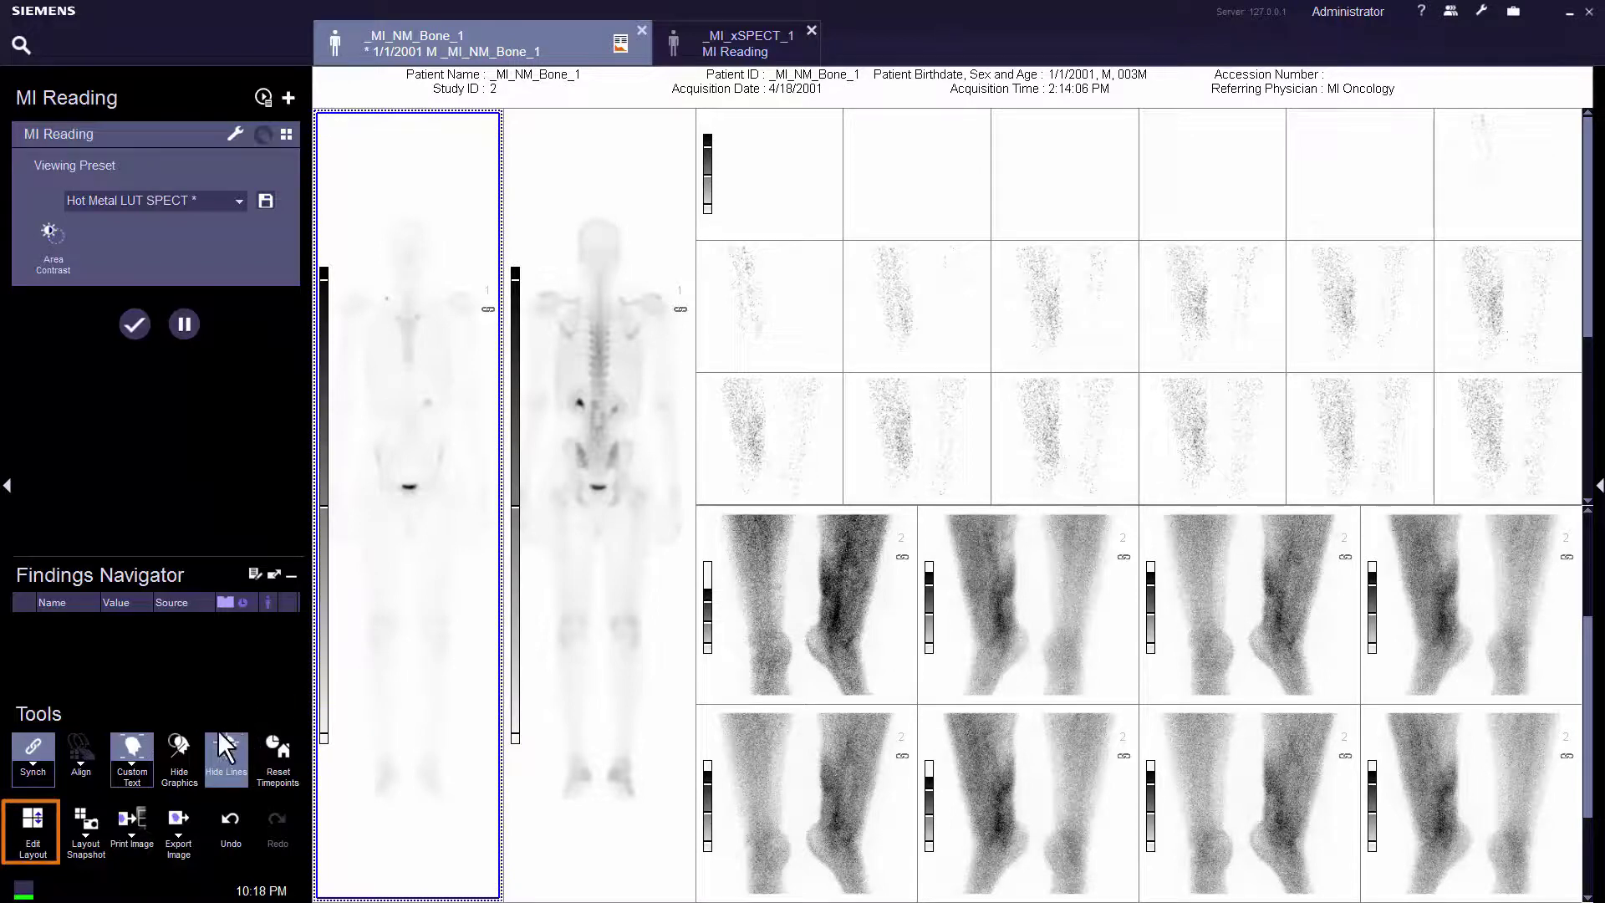
# - Edit the layout to make the anterior whole-body segment slightly narrower, and leave layout editing
pyautogui.click(25, 853)
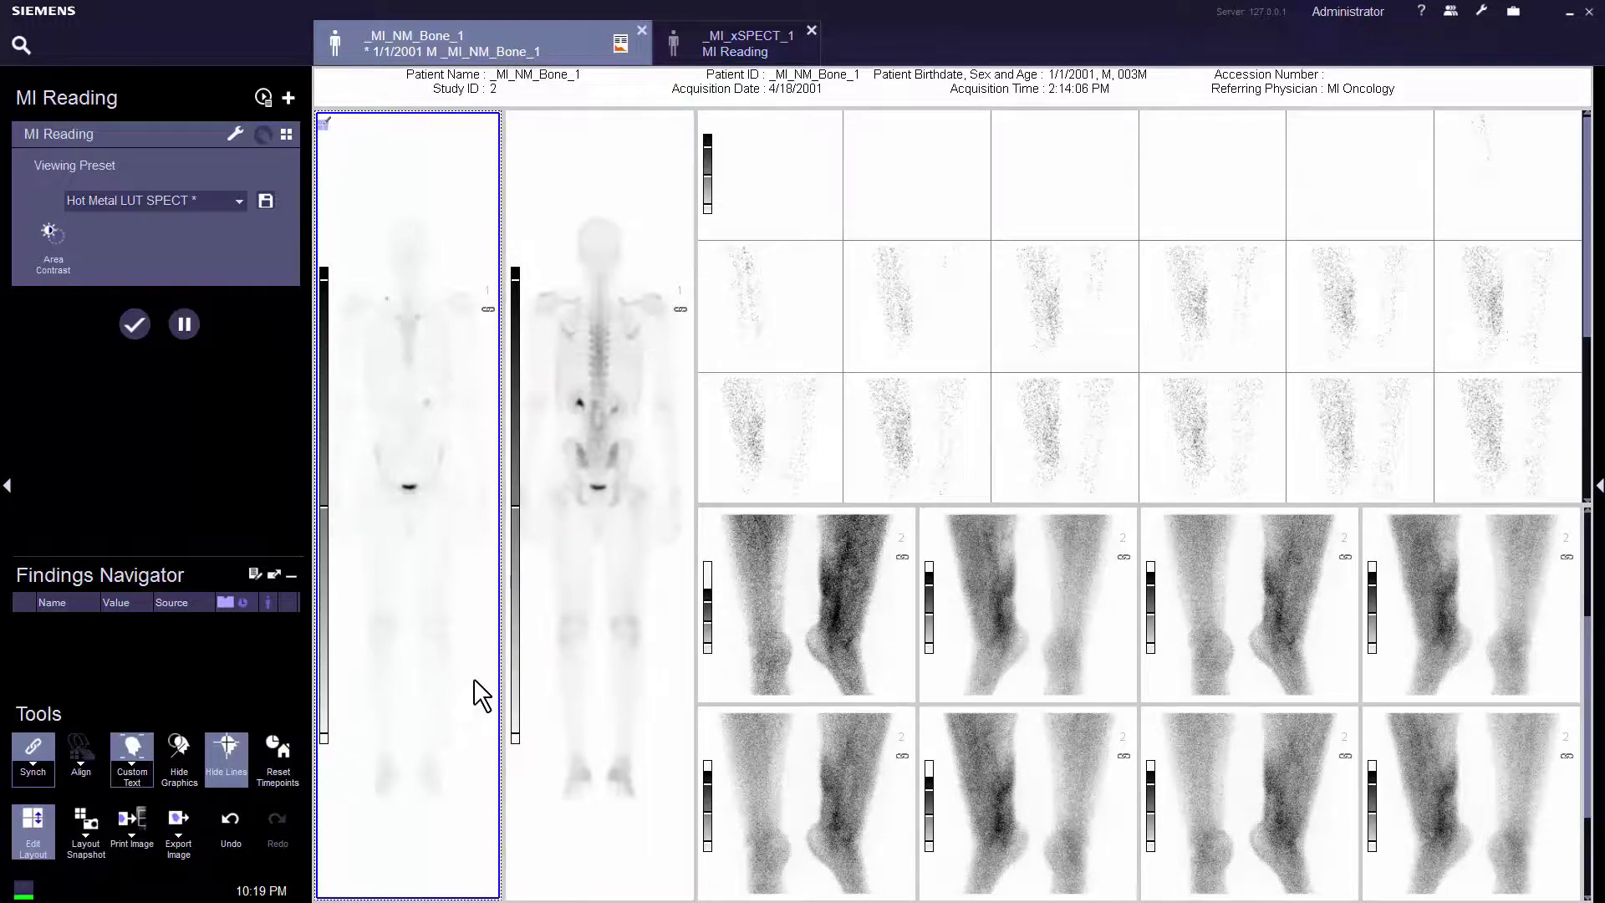
pyautogui.moveTo(500, 670); pyautogui.dragTo(483, 668)
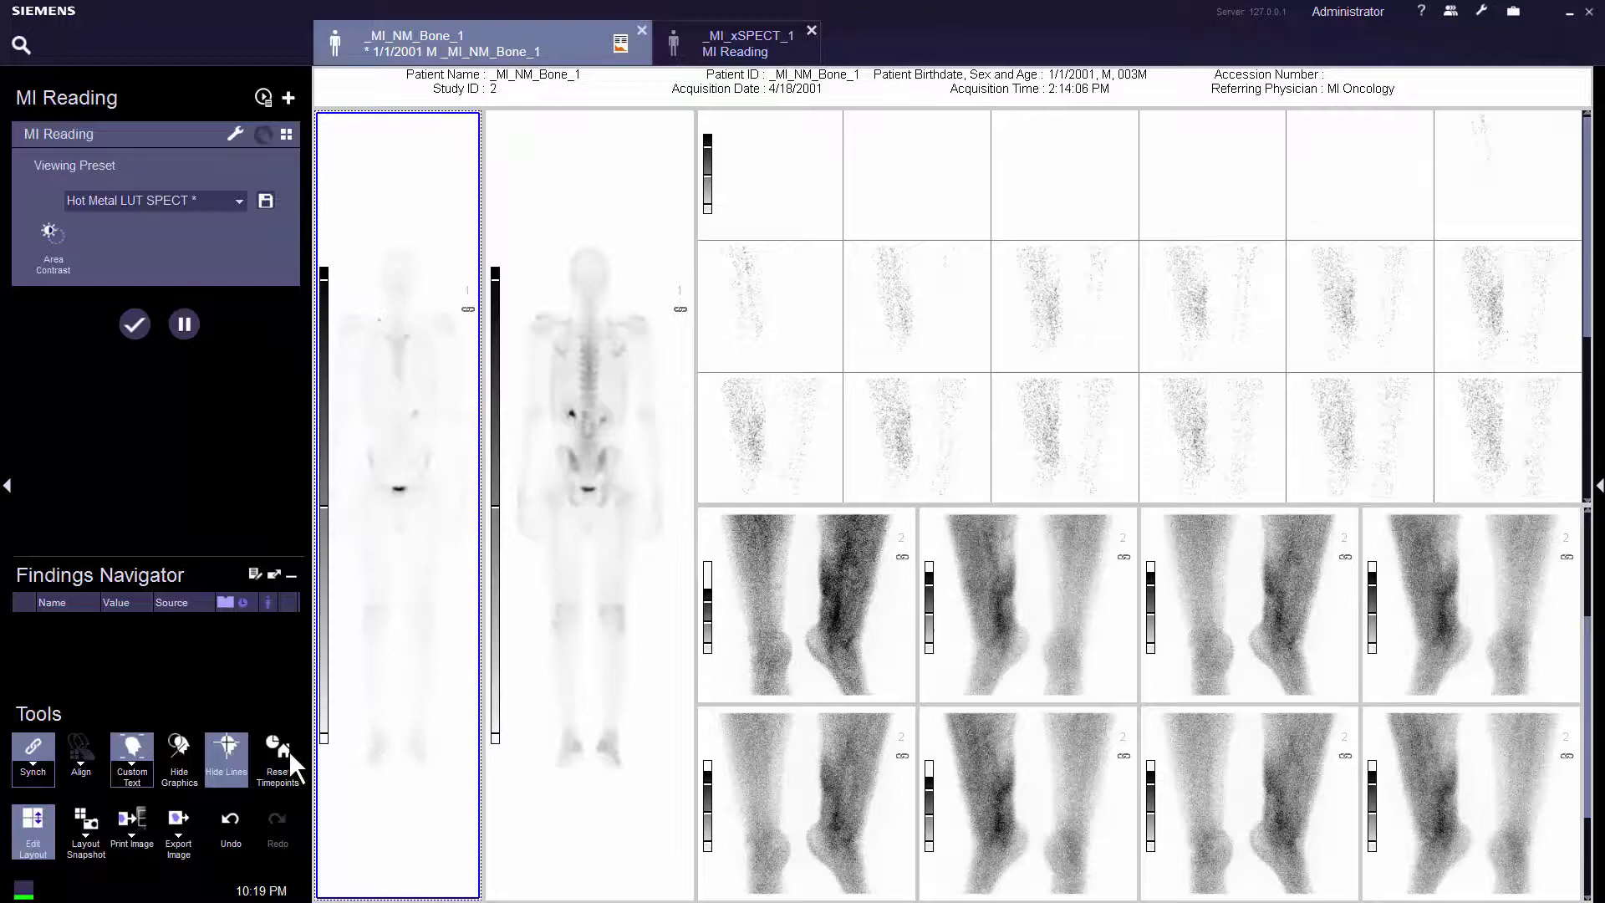
pyautogui.click(38, 845)
pyautogui.click(346, 793)
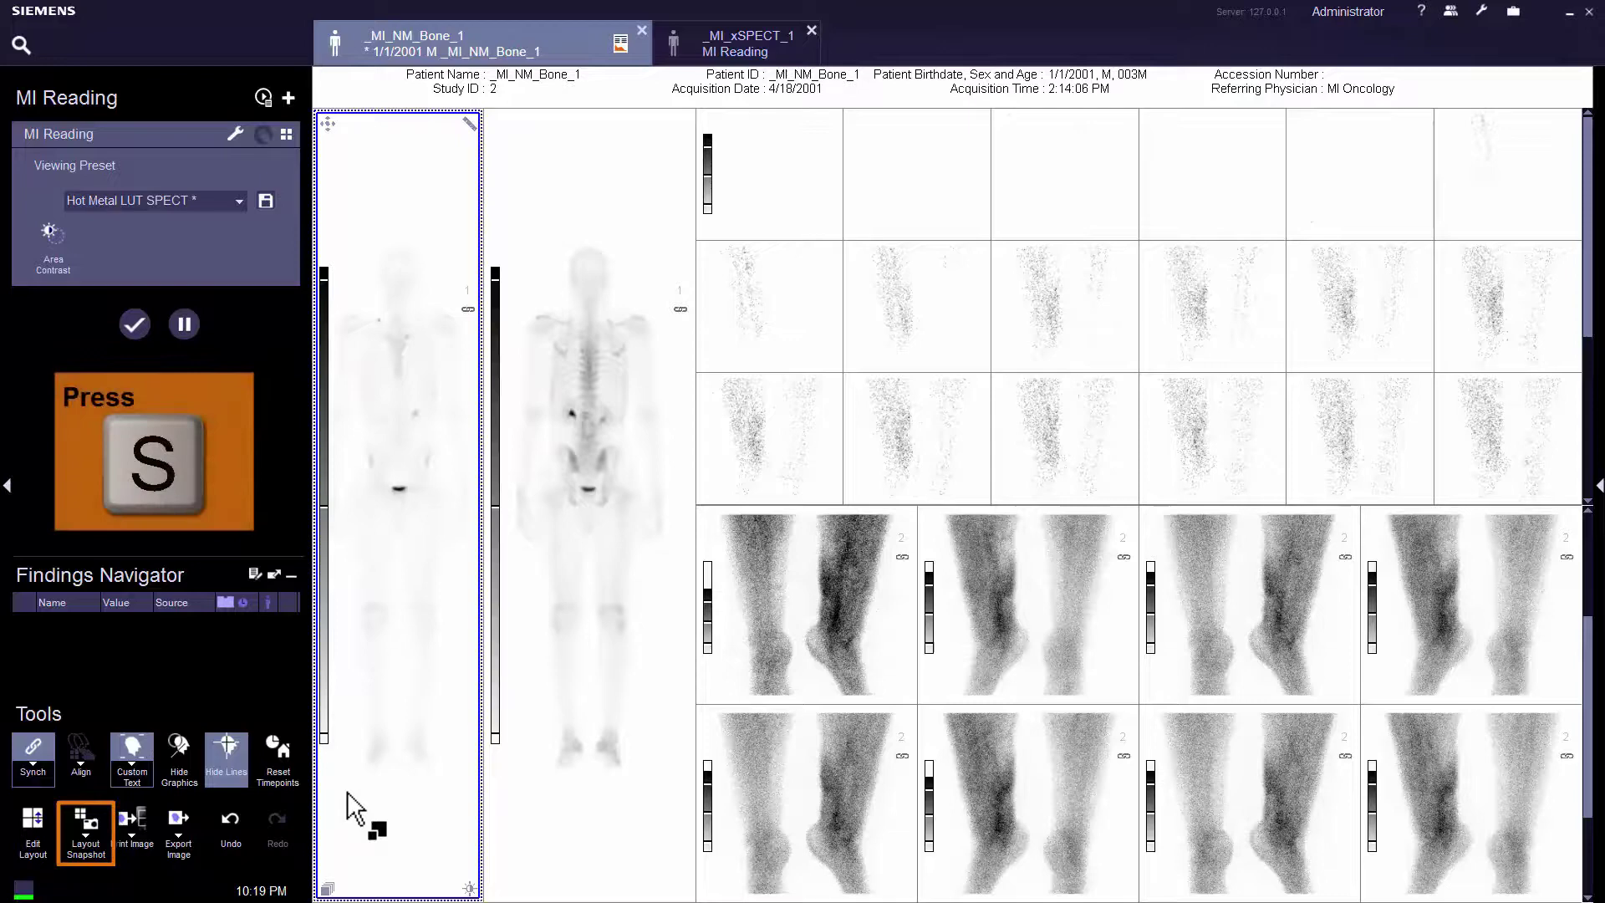
# - Take a snapshot with the anterior whole-body image selected, and a layout snapshot of the complete image layout
pyautogui.press('s')
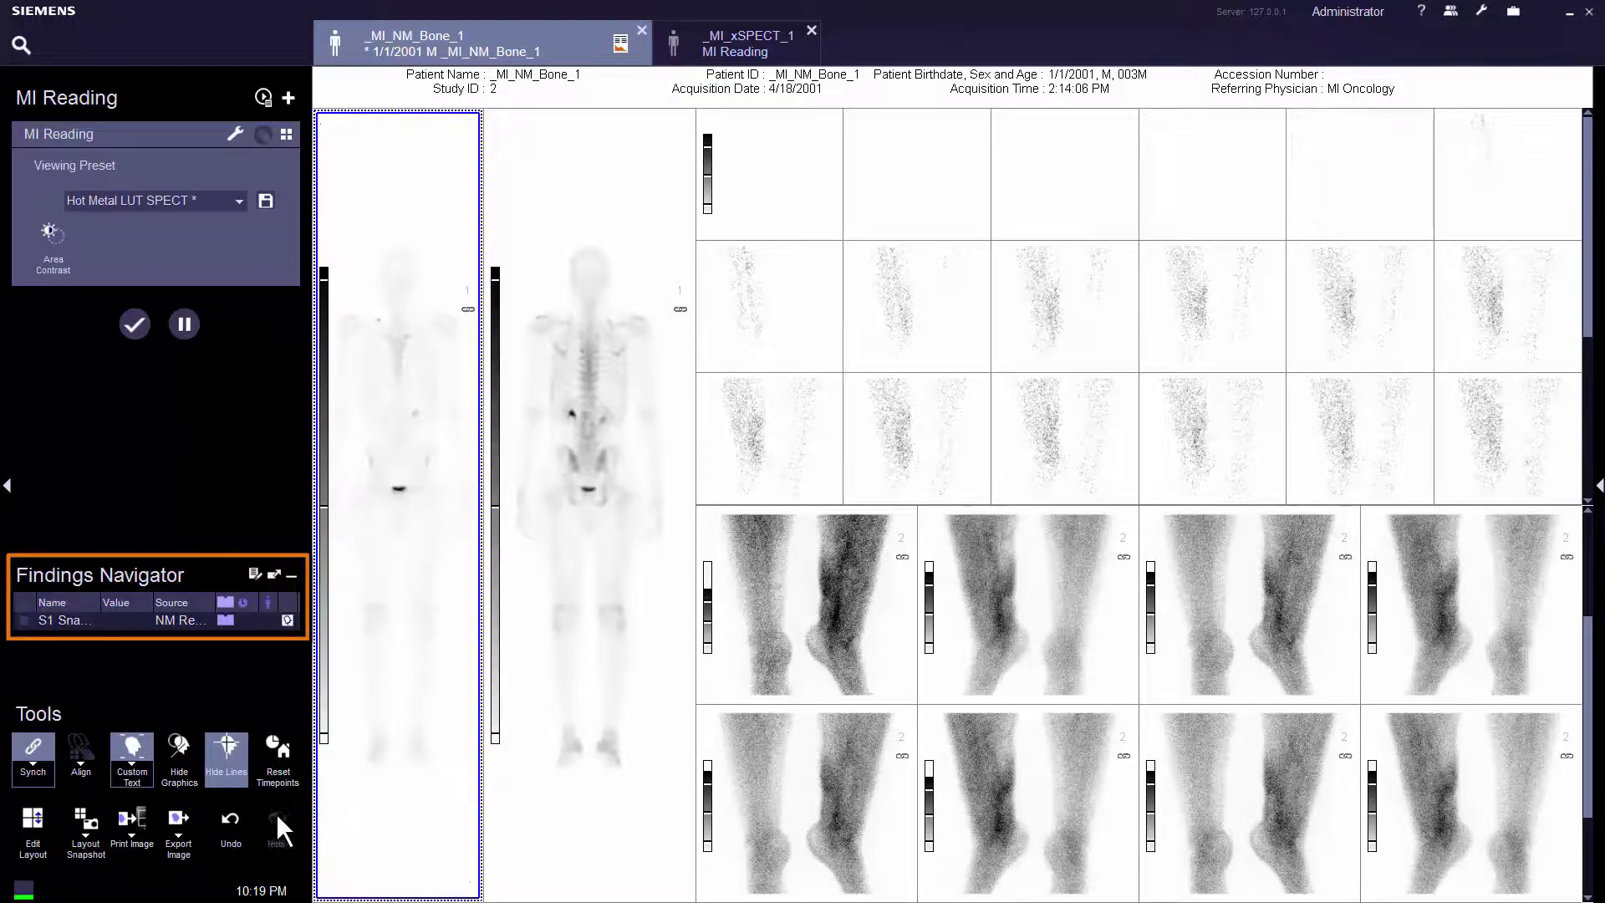
pyautogui.click(74, 849)
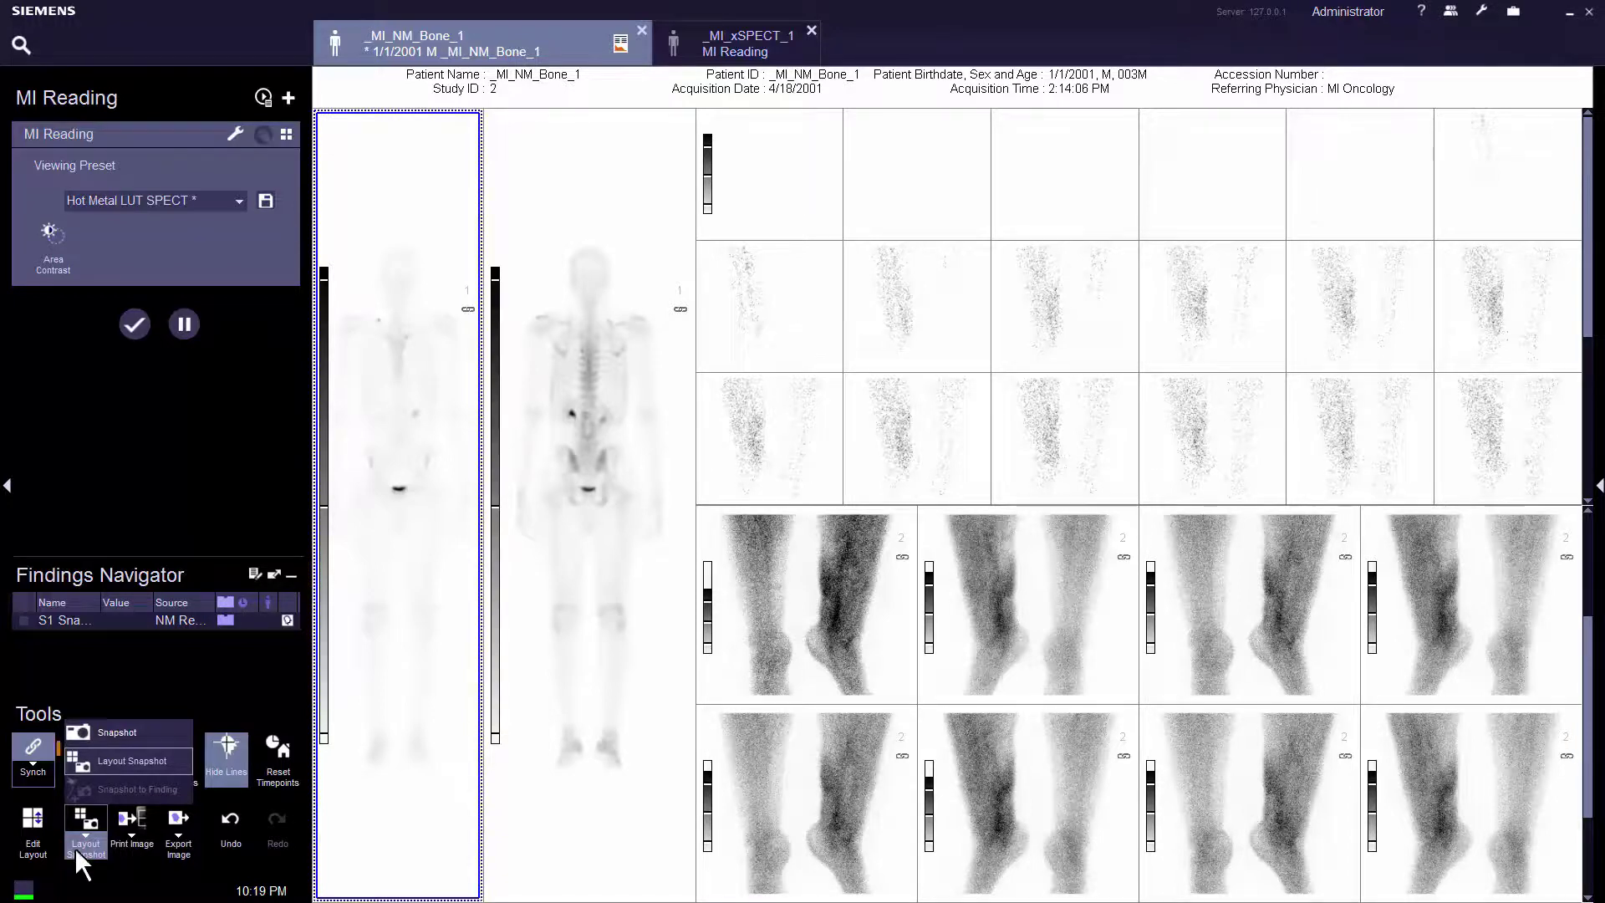
pyautogui.click(78, 760)
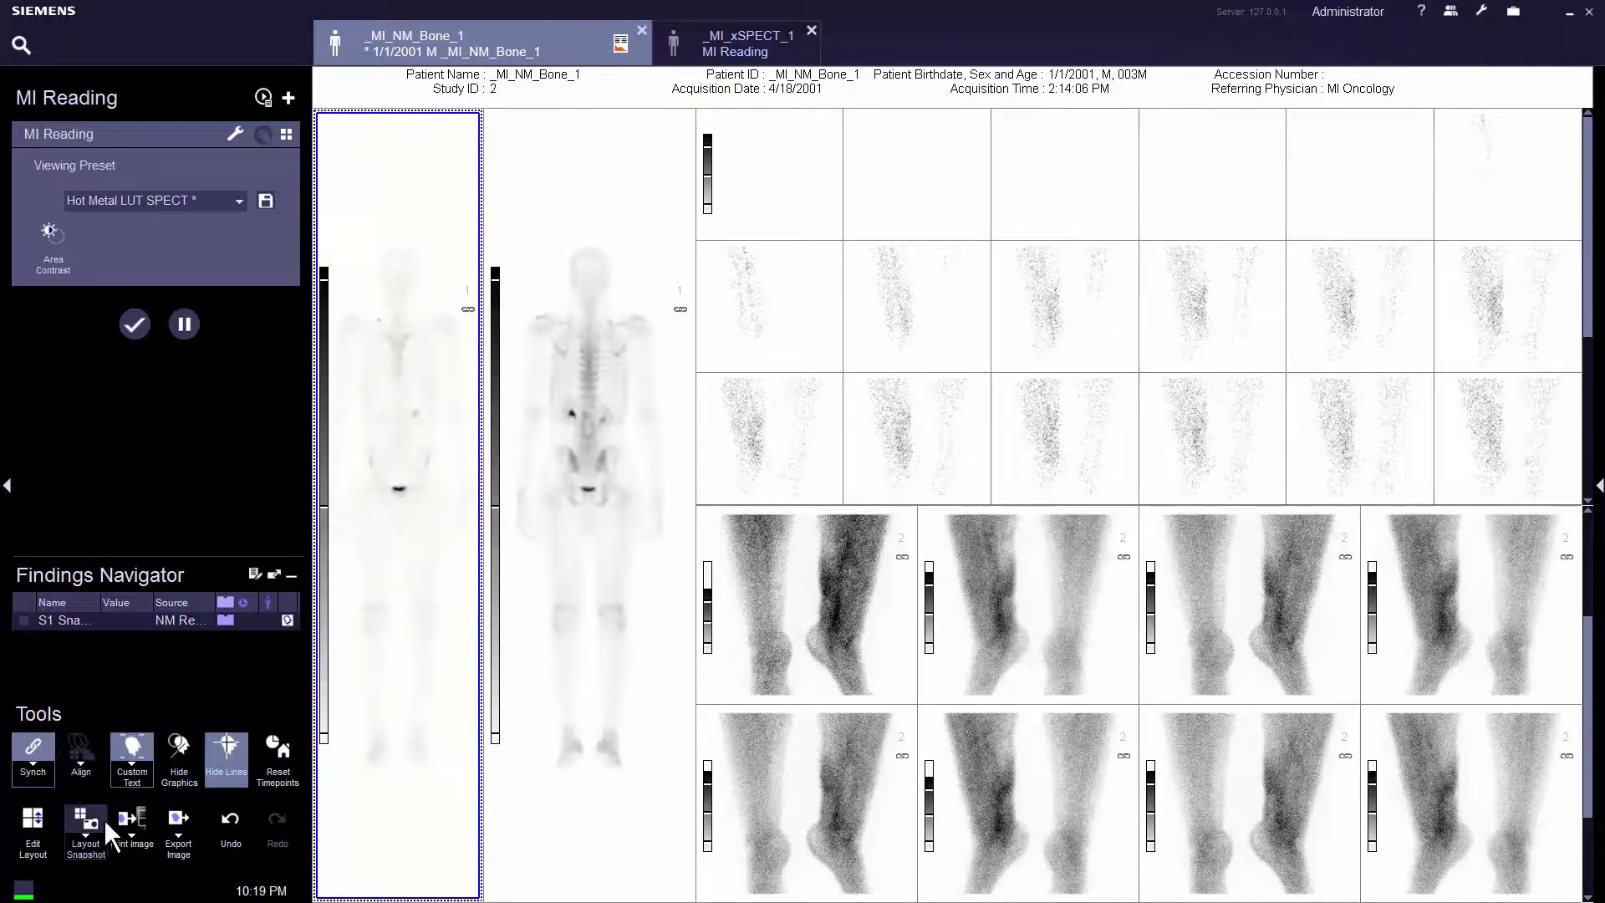
pyautogui.click(336, 851)
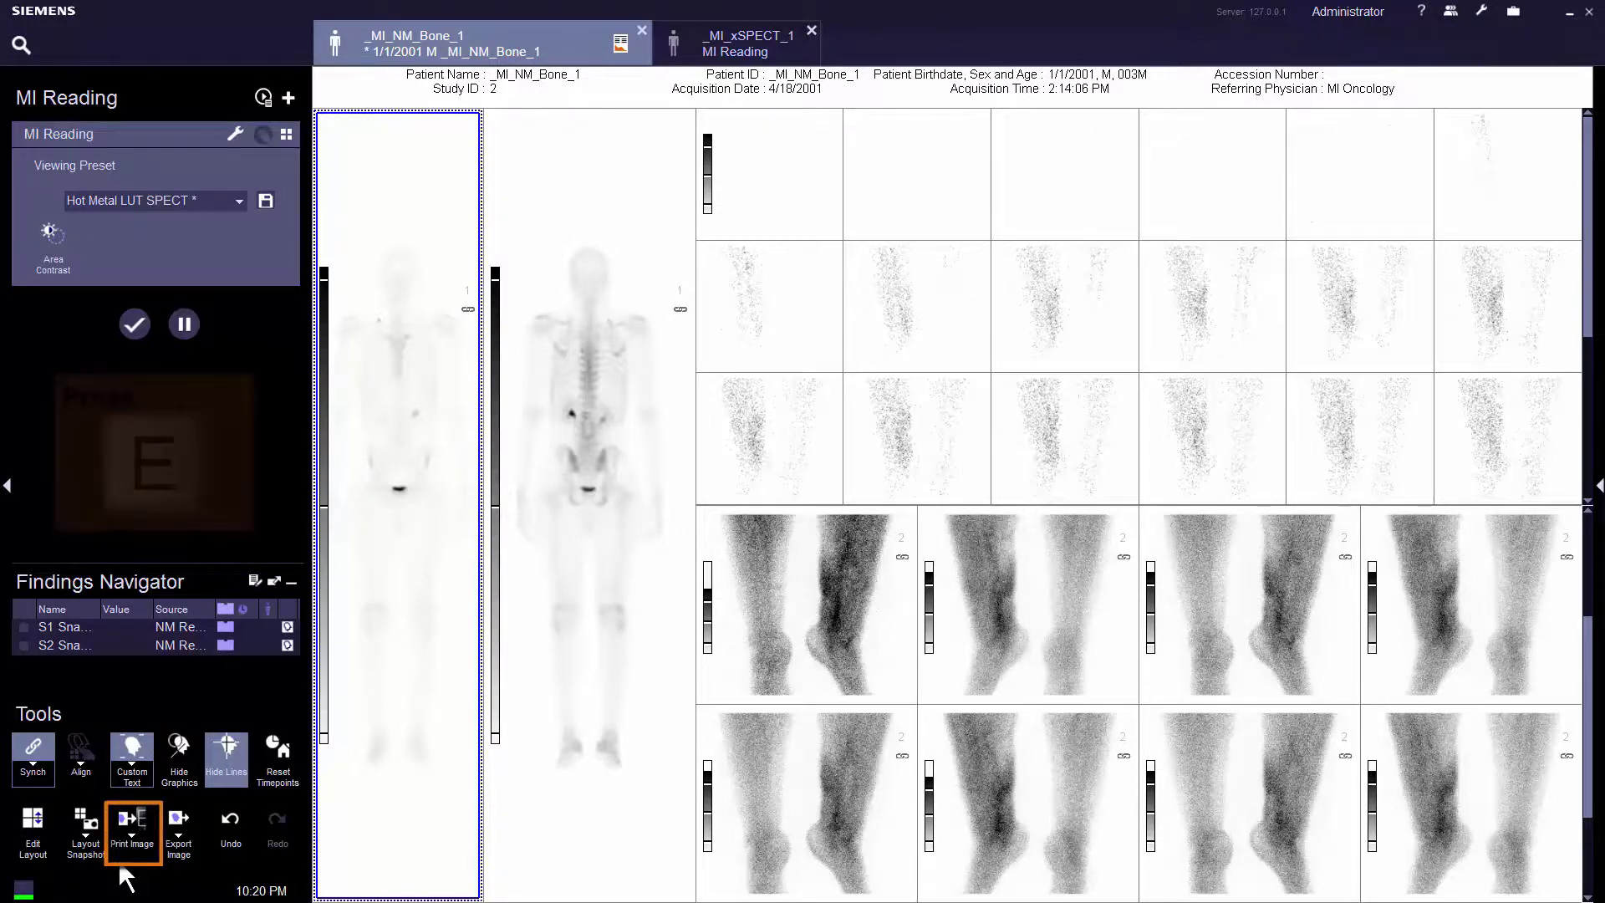
# - Send the selected anterior whole-body image to printing, and review the available print and export options
pyautogui.press('e')
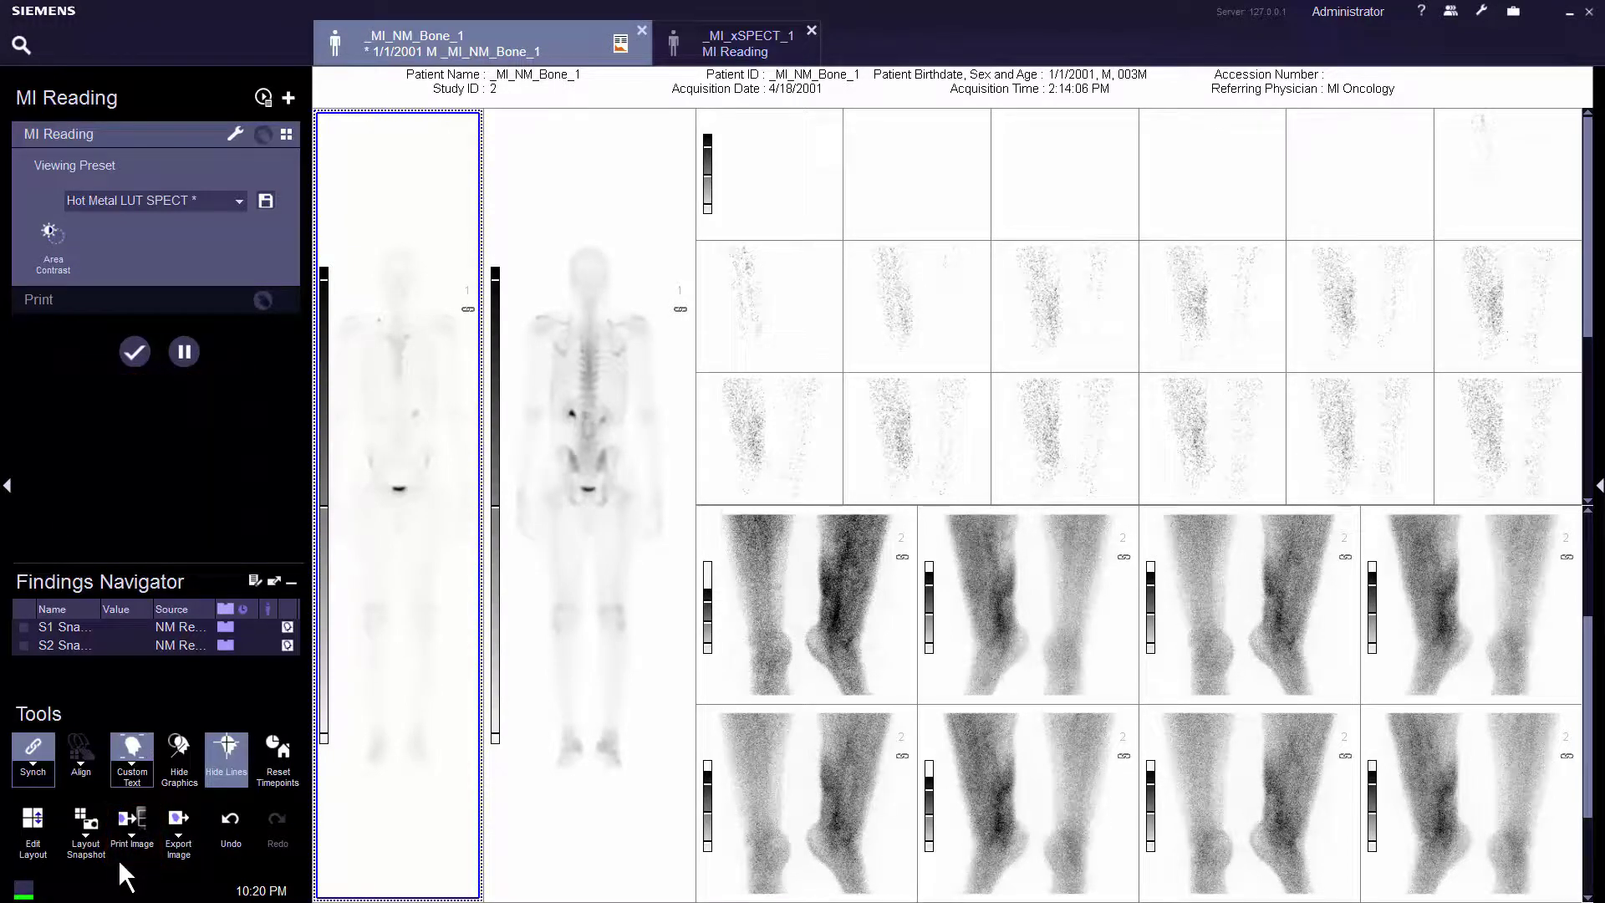
pyautogui.click(128, 849)
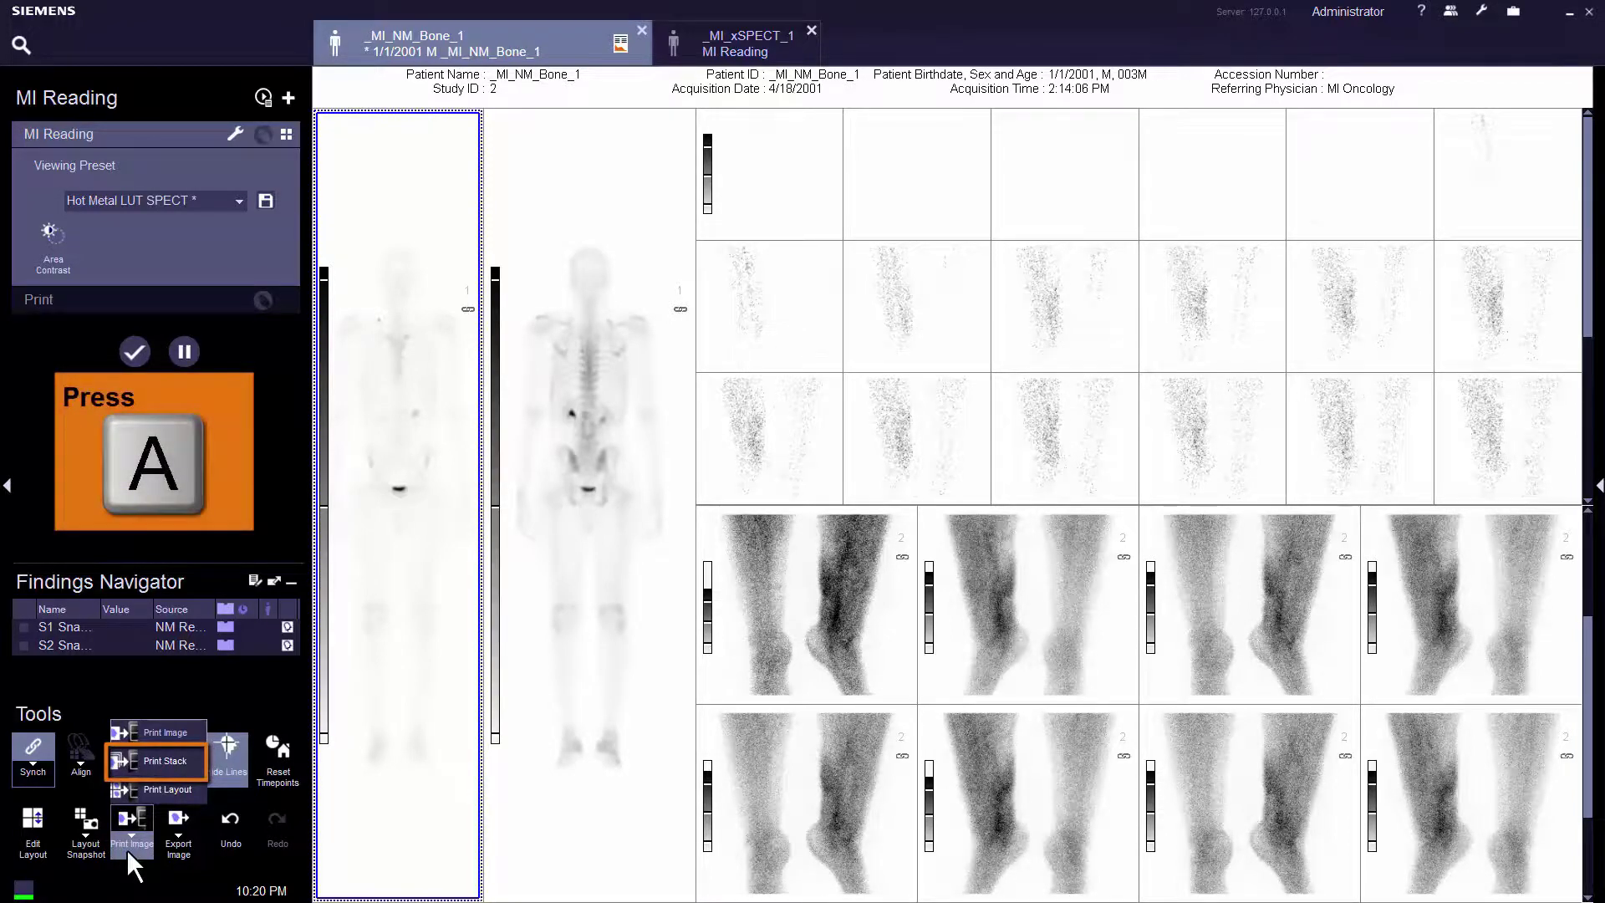
pyautogui.press('a')
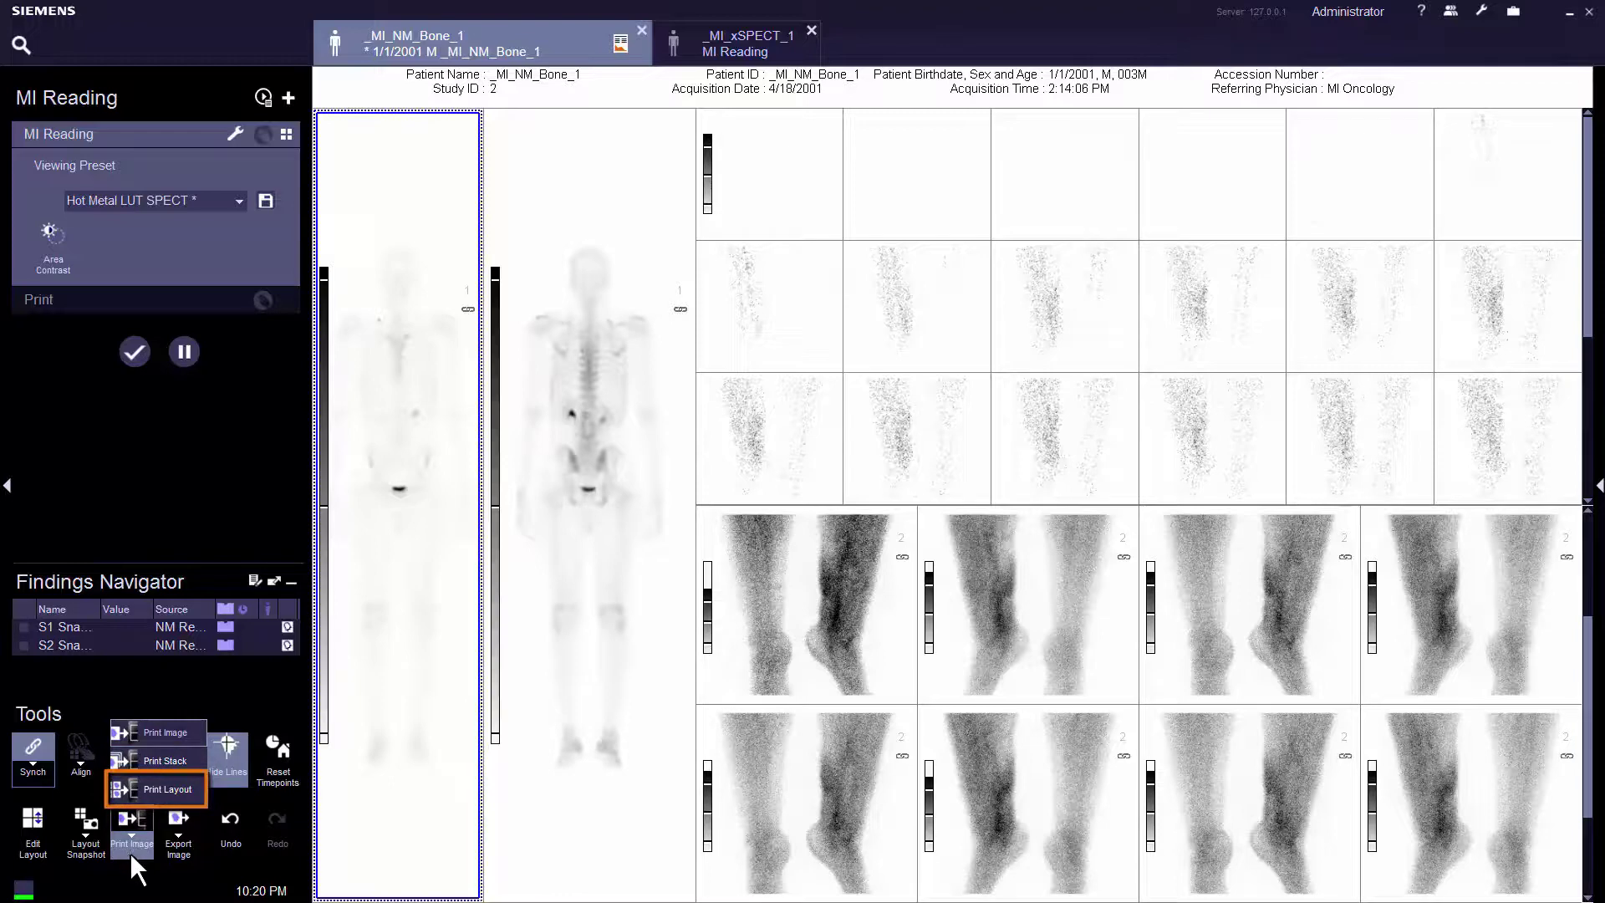
pyautogui.click(140, 870)
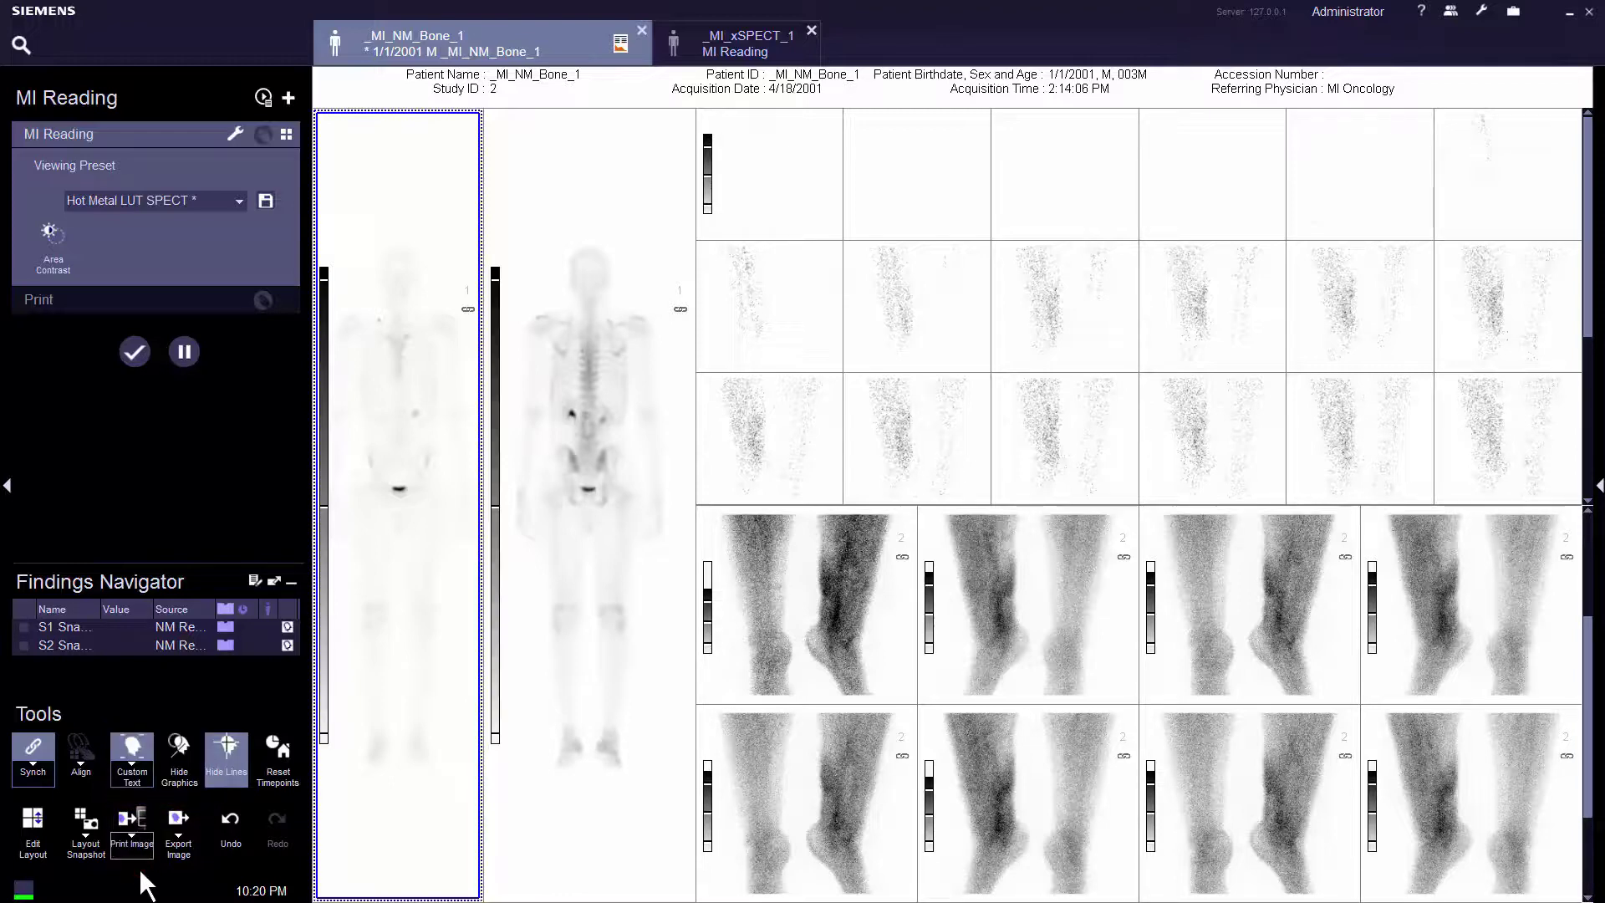
pyautogui.click(177, 855)
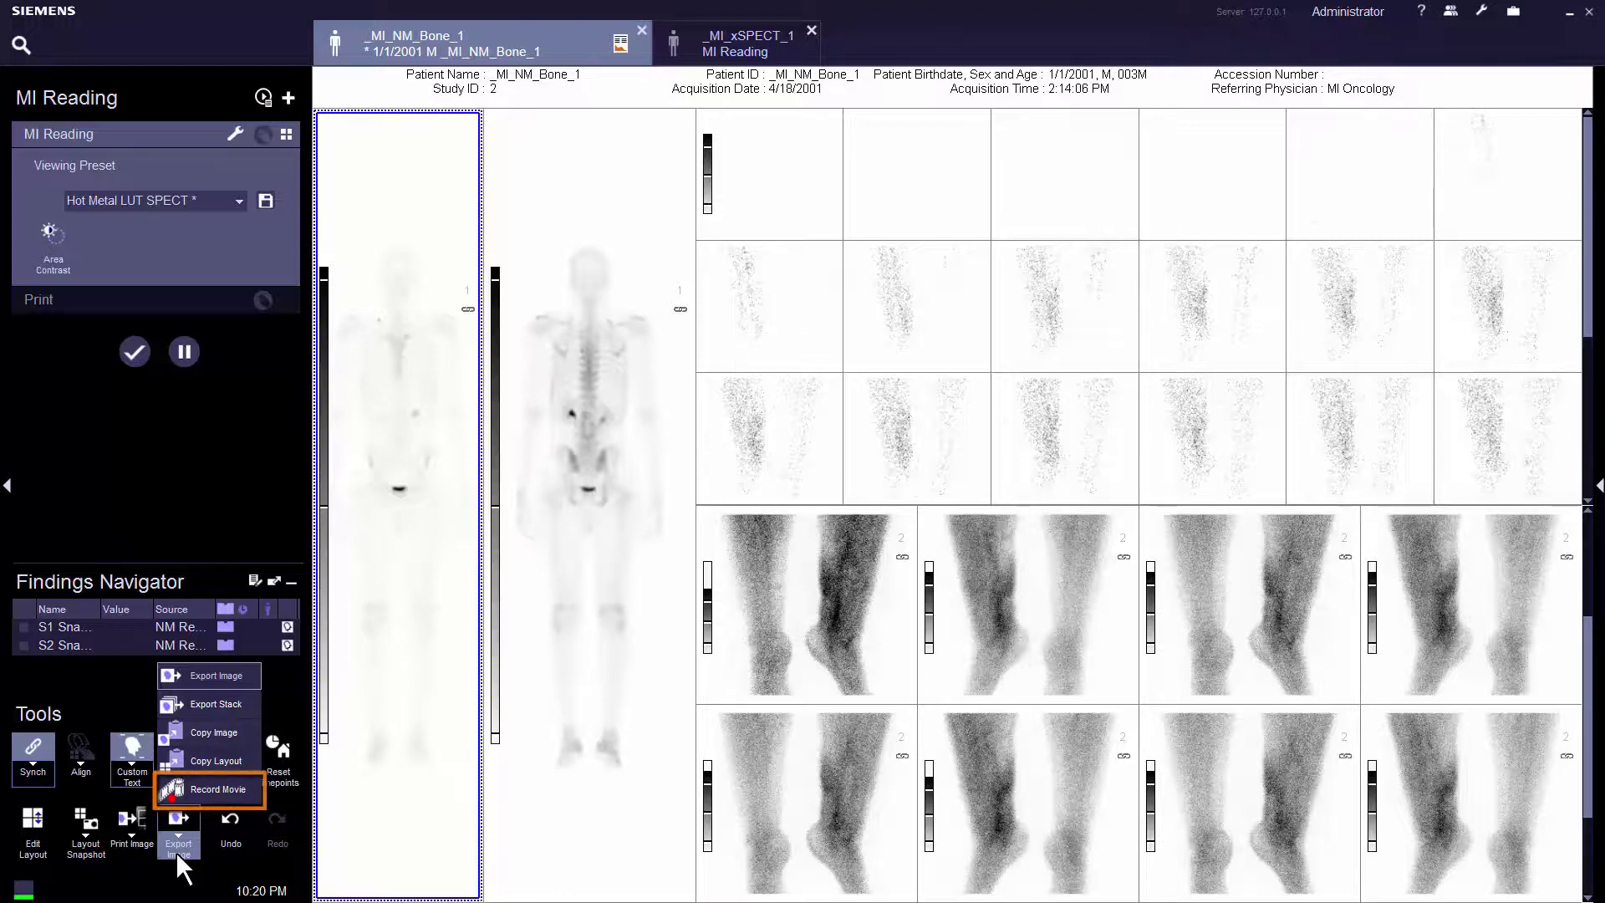
pyautogui.click(176, 851)
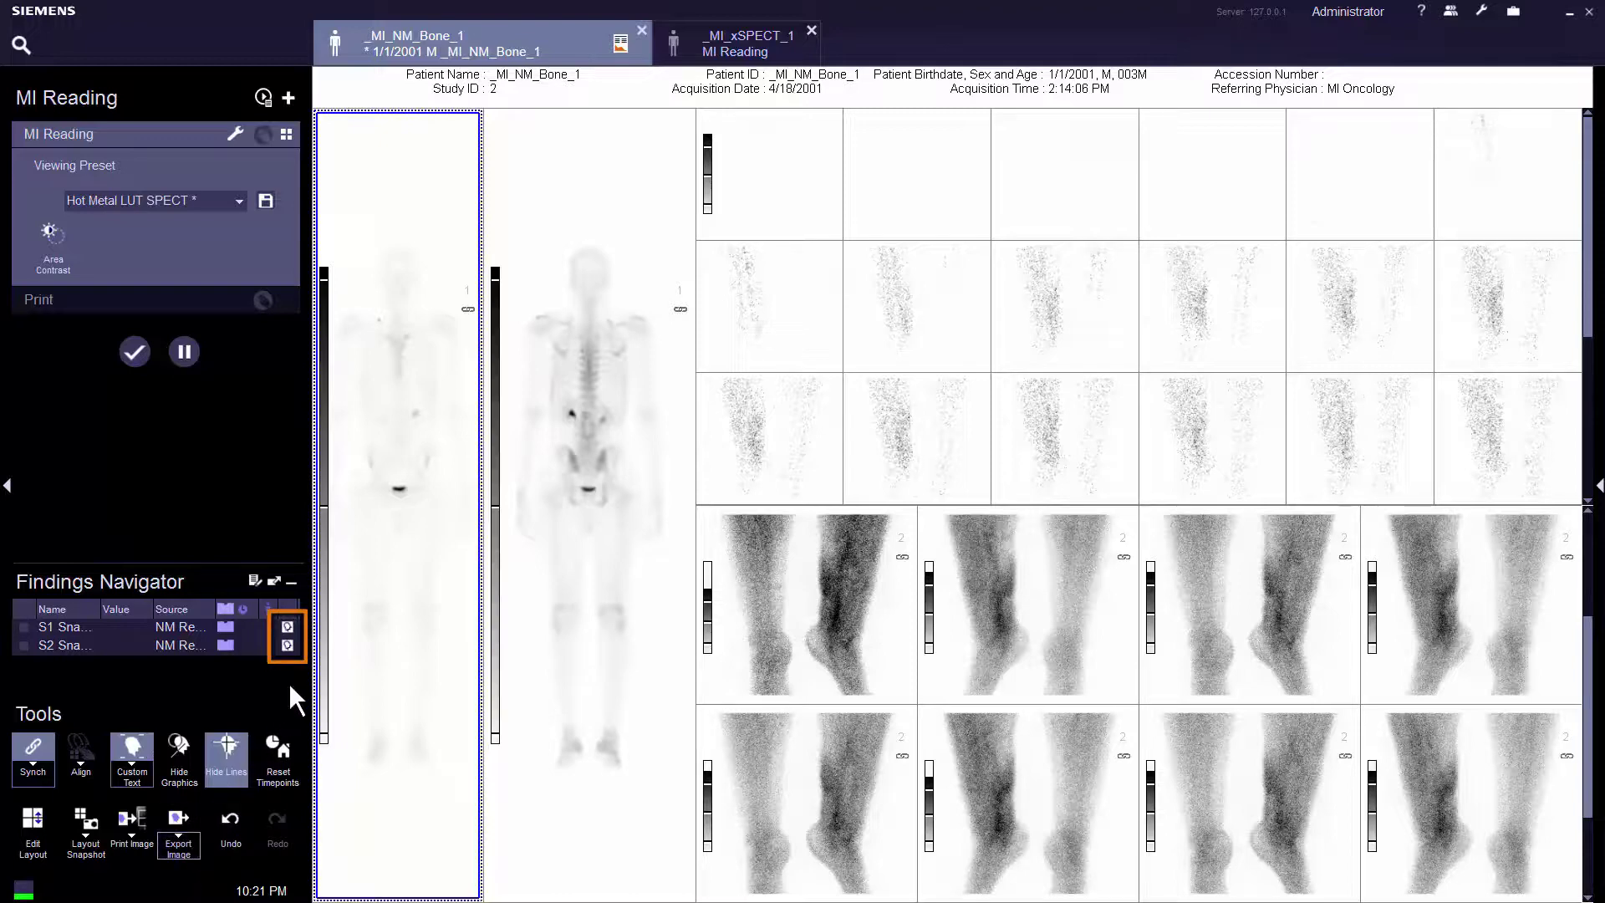
# - View the second snapshot listed in the Findings Navigator and close its preview
pyautogui.click(288, 645)
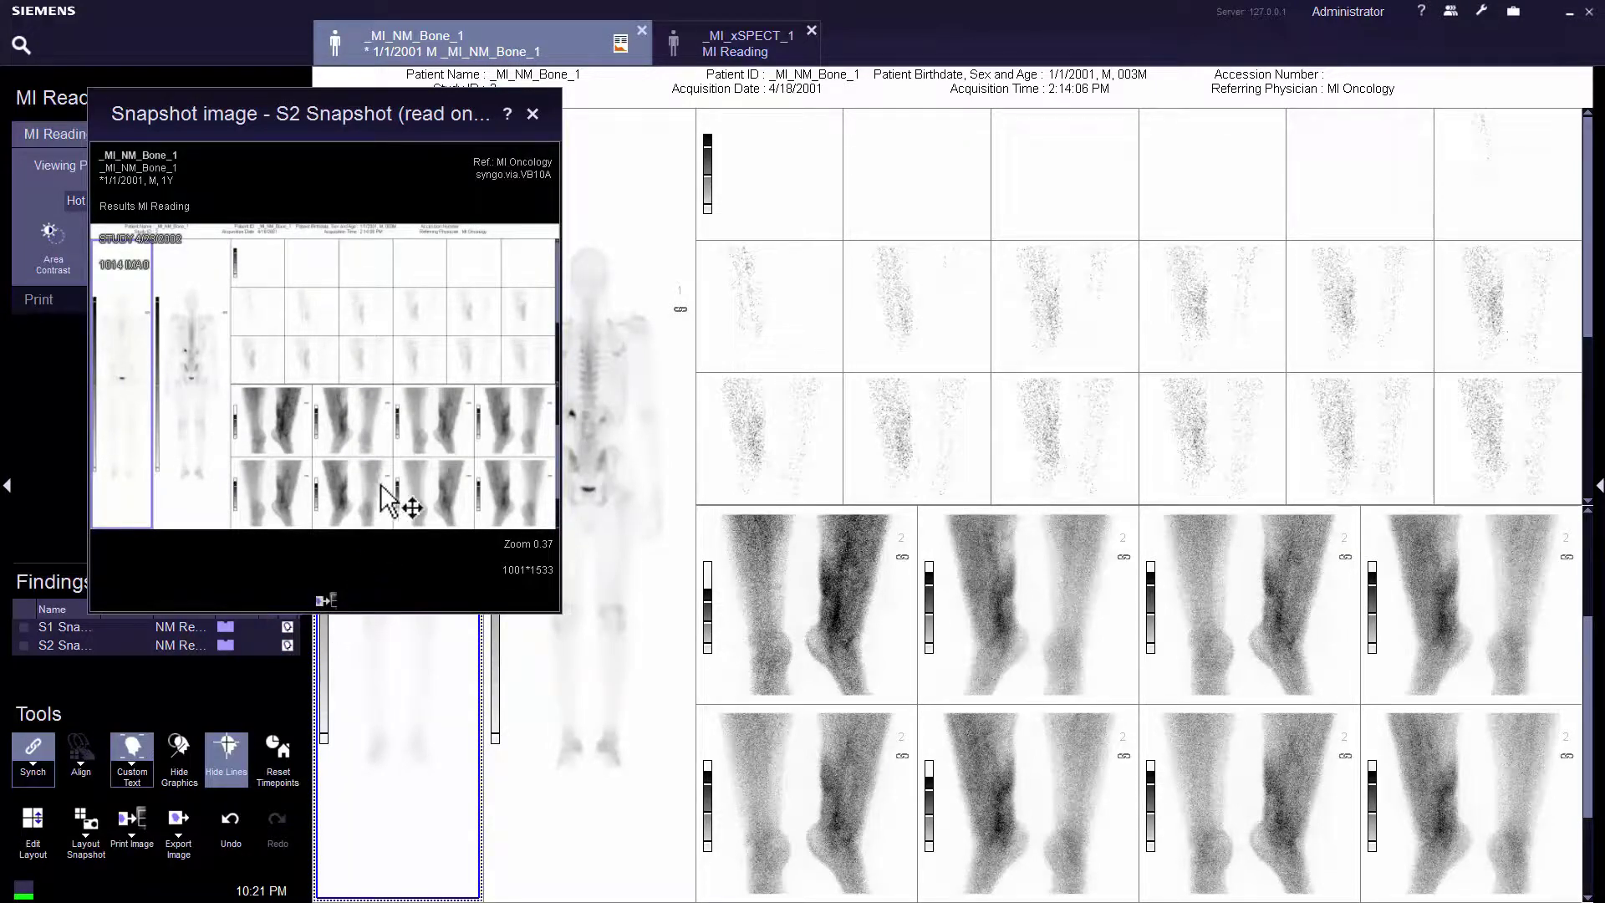
pyautogui.click(532, 114)
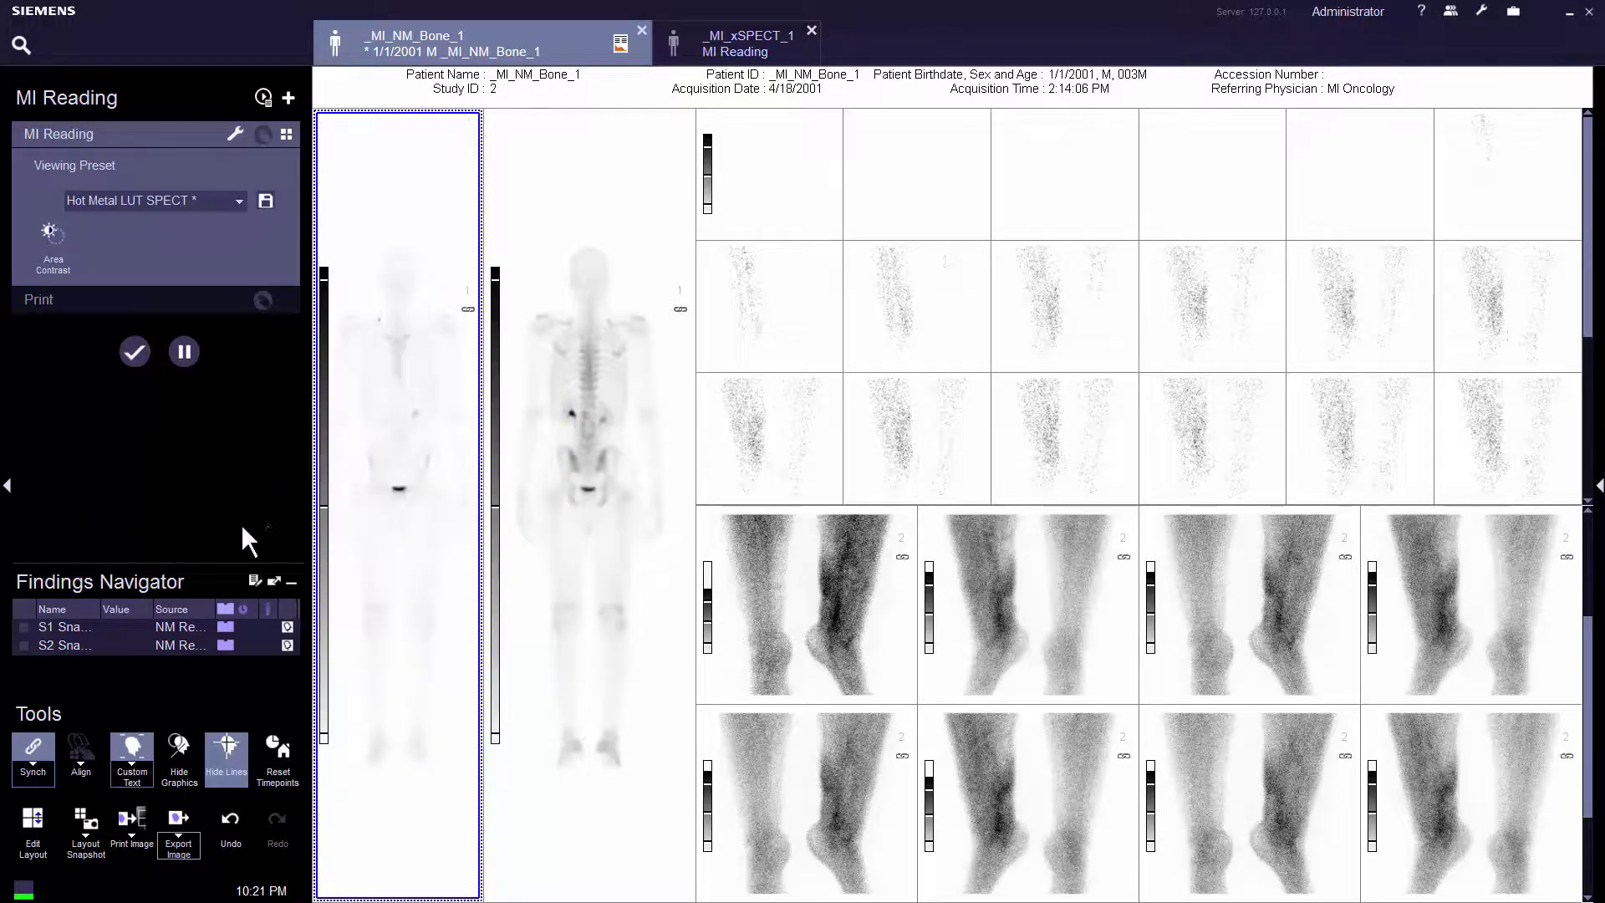
# - Hide the Image Icon column in the Findings Navigator and show it again
pyautogui.rightClick(184, 609)
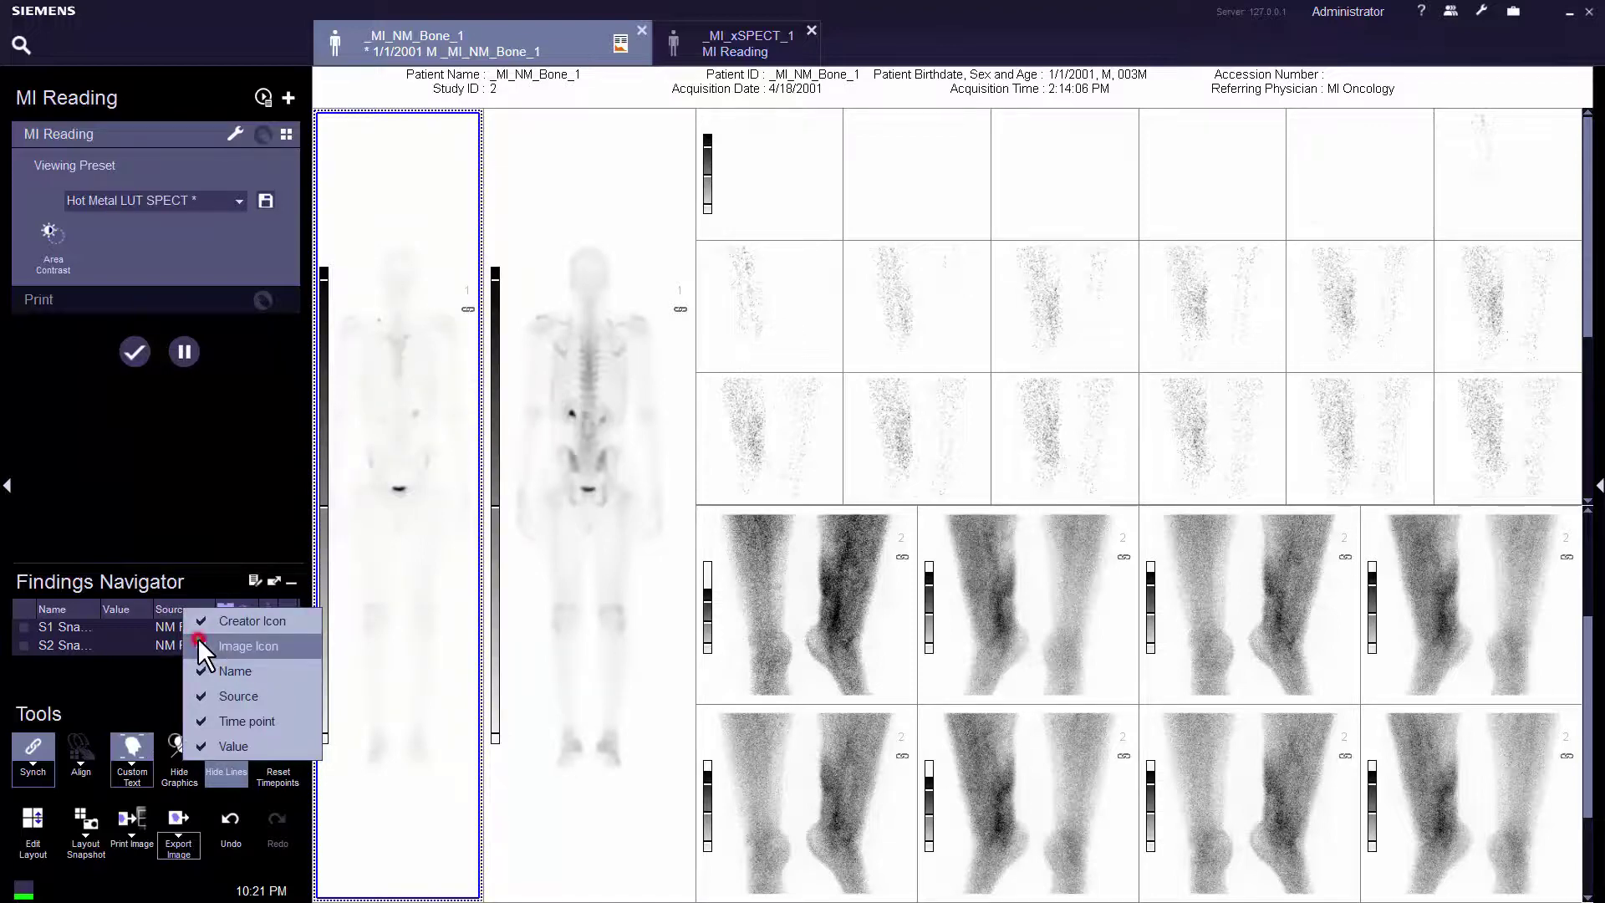
pyautogui.click(197, 637)
pyautogui.rightClick(180, 604)
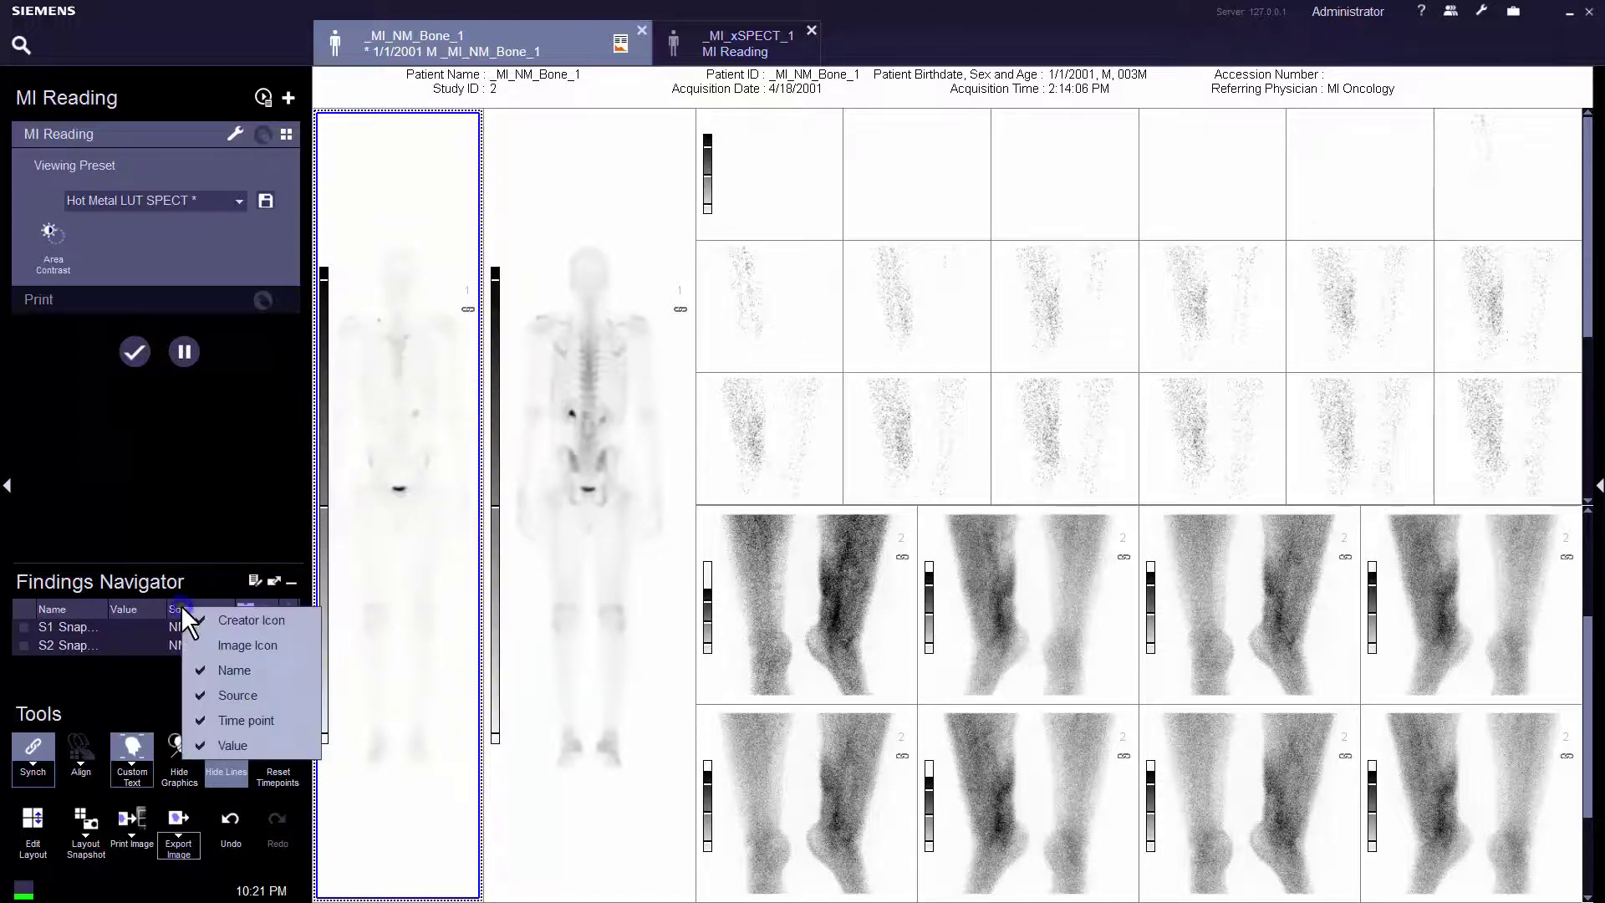
pyautogui.click(196, 638)
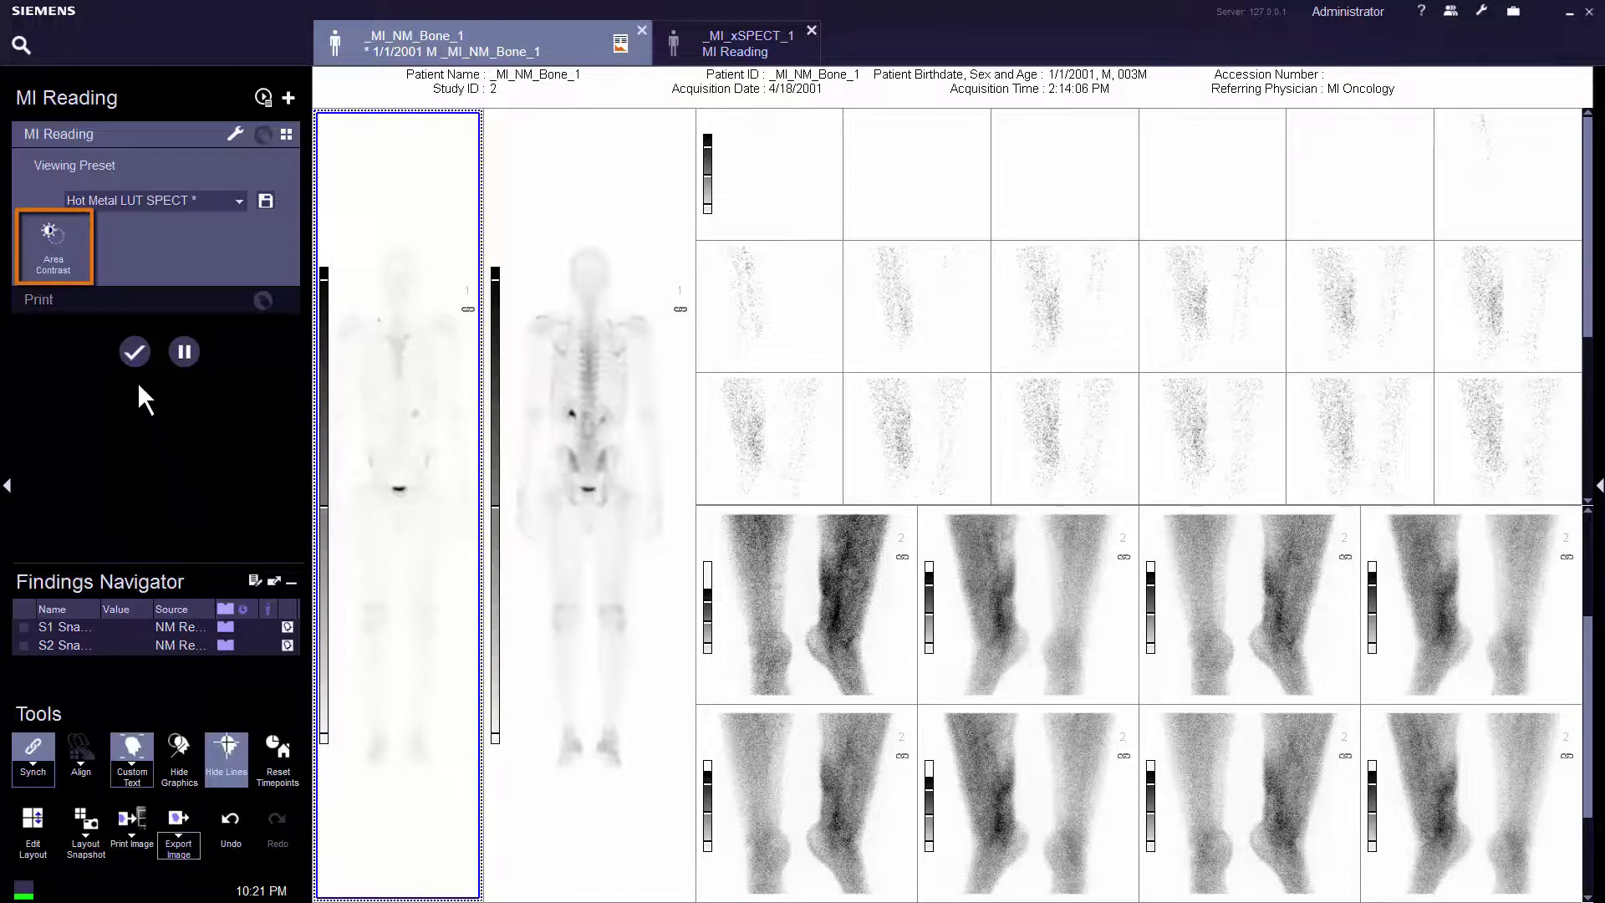
# - Optimize the anterior whole-body image's contrast around the shoulder with Area Contrast, and adjust its windowing along the color bar
pyautogui.click(53, 253)
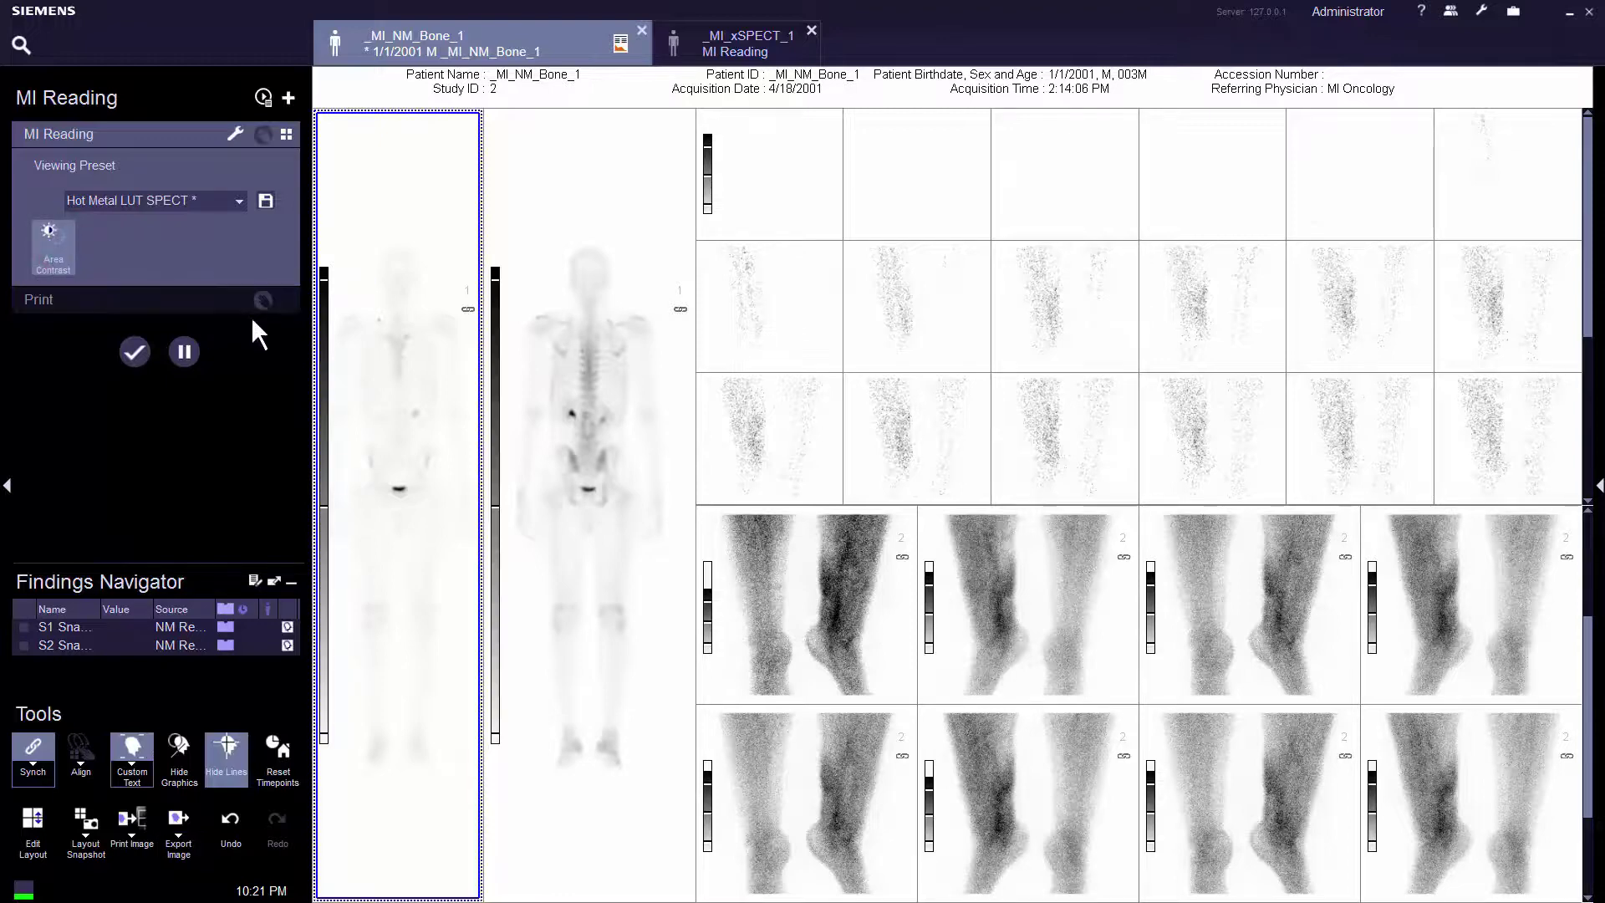
pyautogui.moveTo(373, 316)
pyautogui.mouseDown()
pyautogui.moveTo(376, 330)
pyautogui.moveTo(391, 317)
pyautogui.mouseUp()
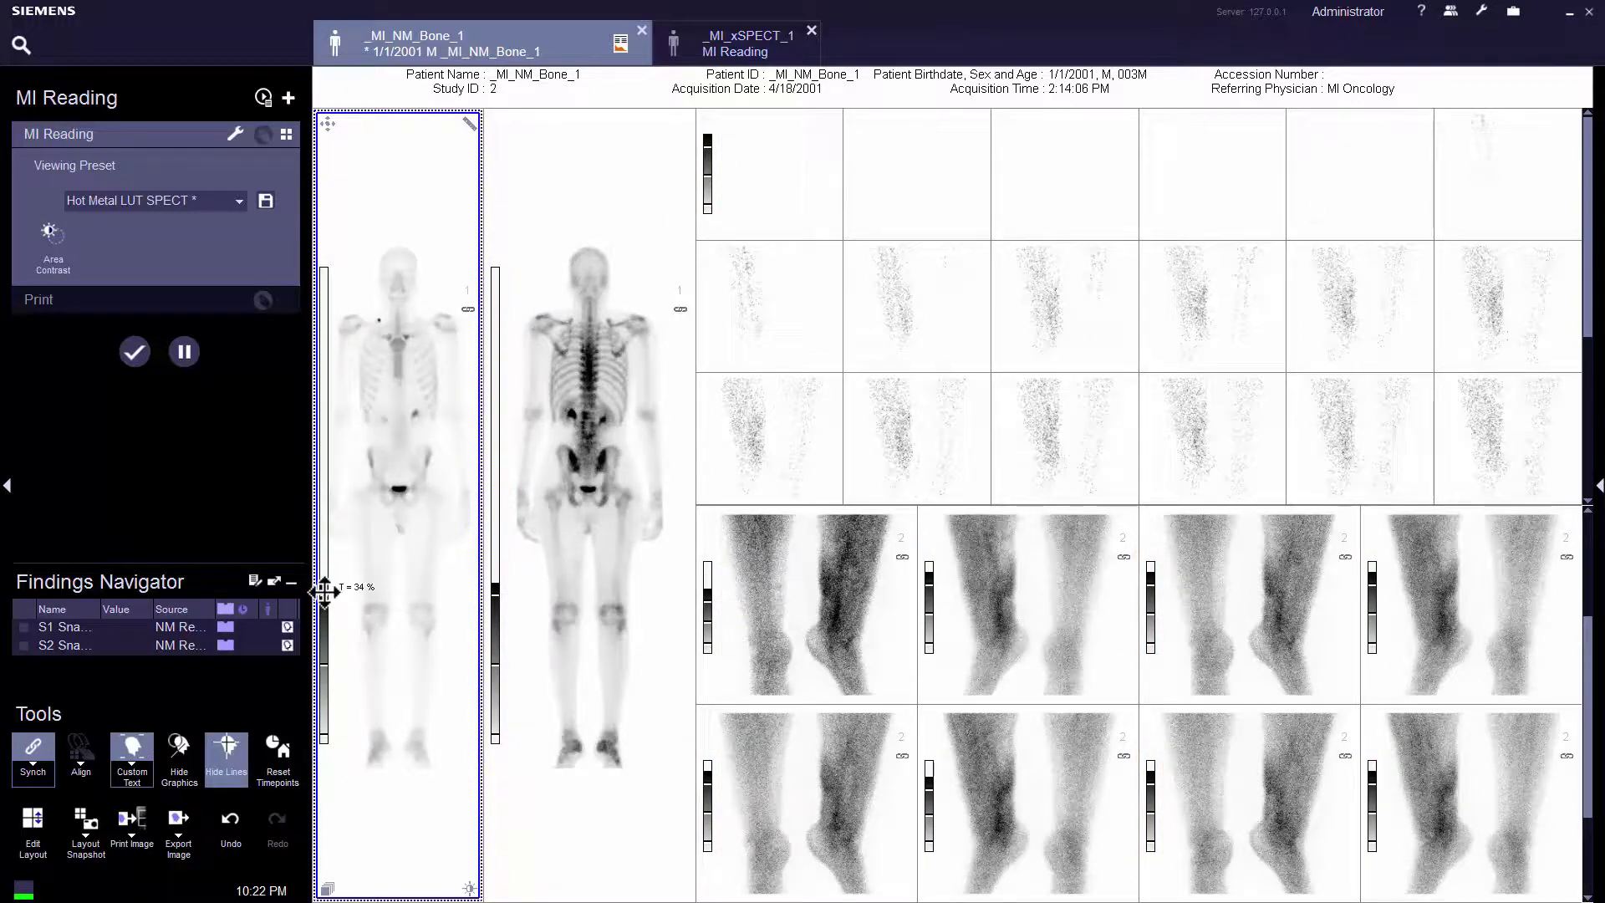
pyautogui.moveTo(324, 590)
pyautogui.mouseDown()
pyautogui.moveTo(325, 493)
pyautogui.moveTo(330, 637)
pyautogui.moveTo(336, 575)
pyautogui.mouseUp()
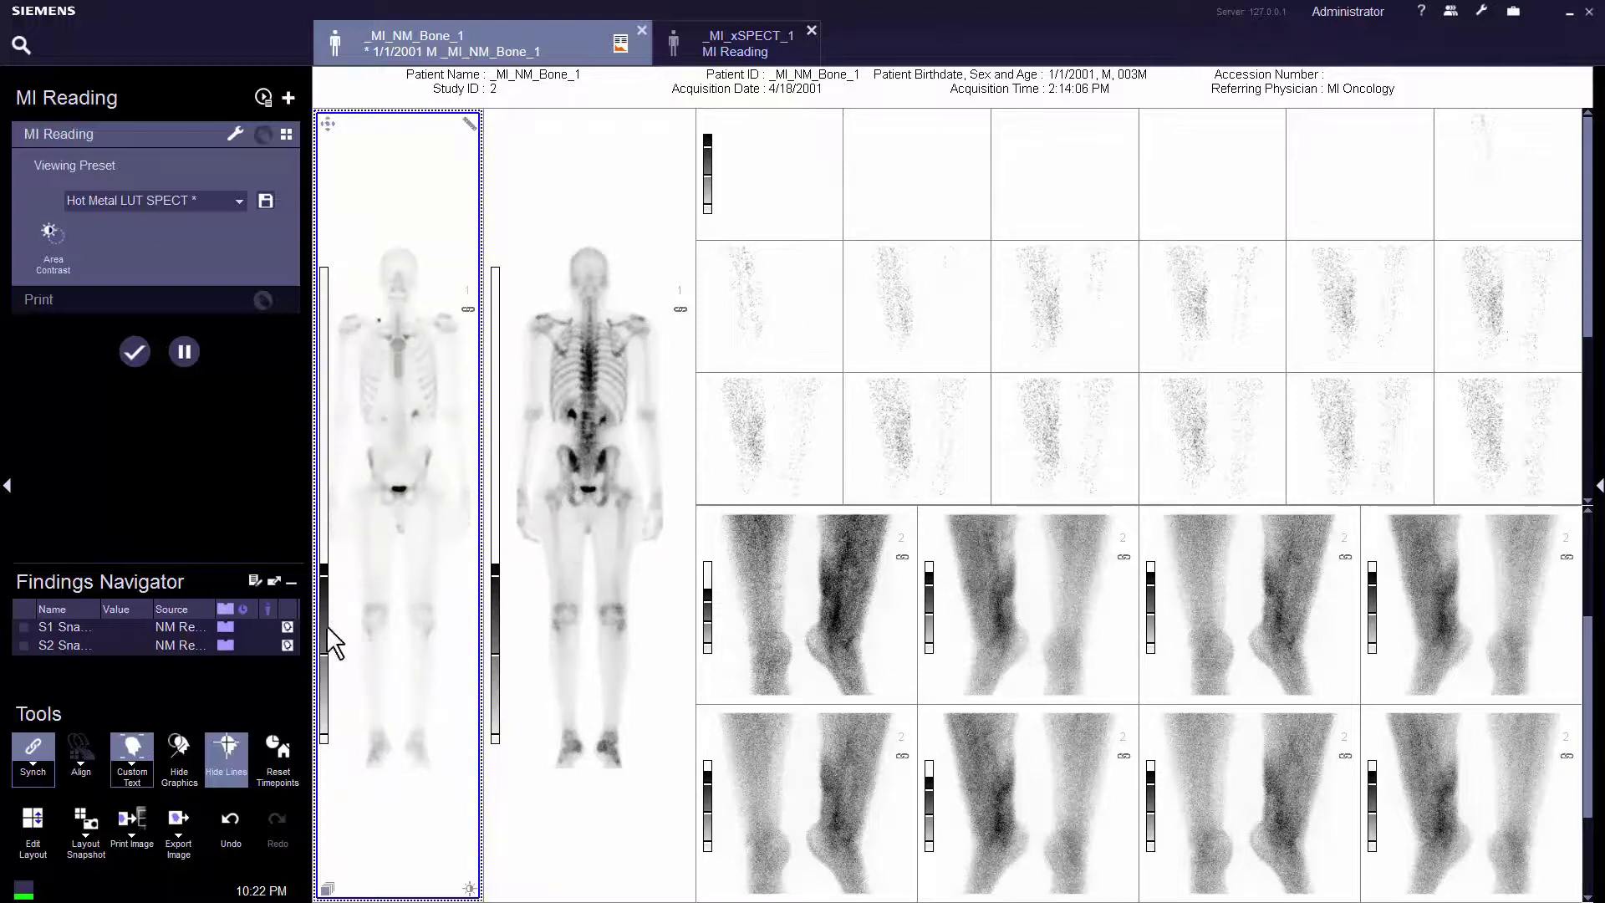
pyautogui.moveTo(323, 736); pyautogui.dragTo(325, 650)
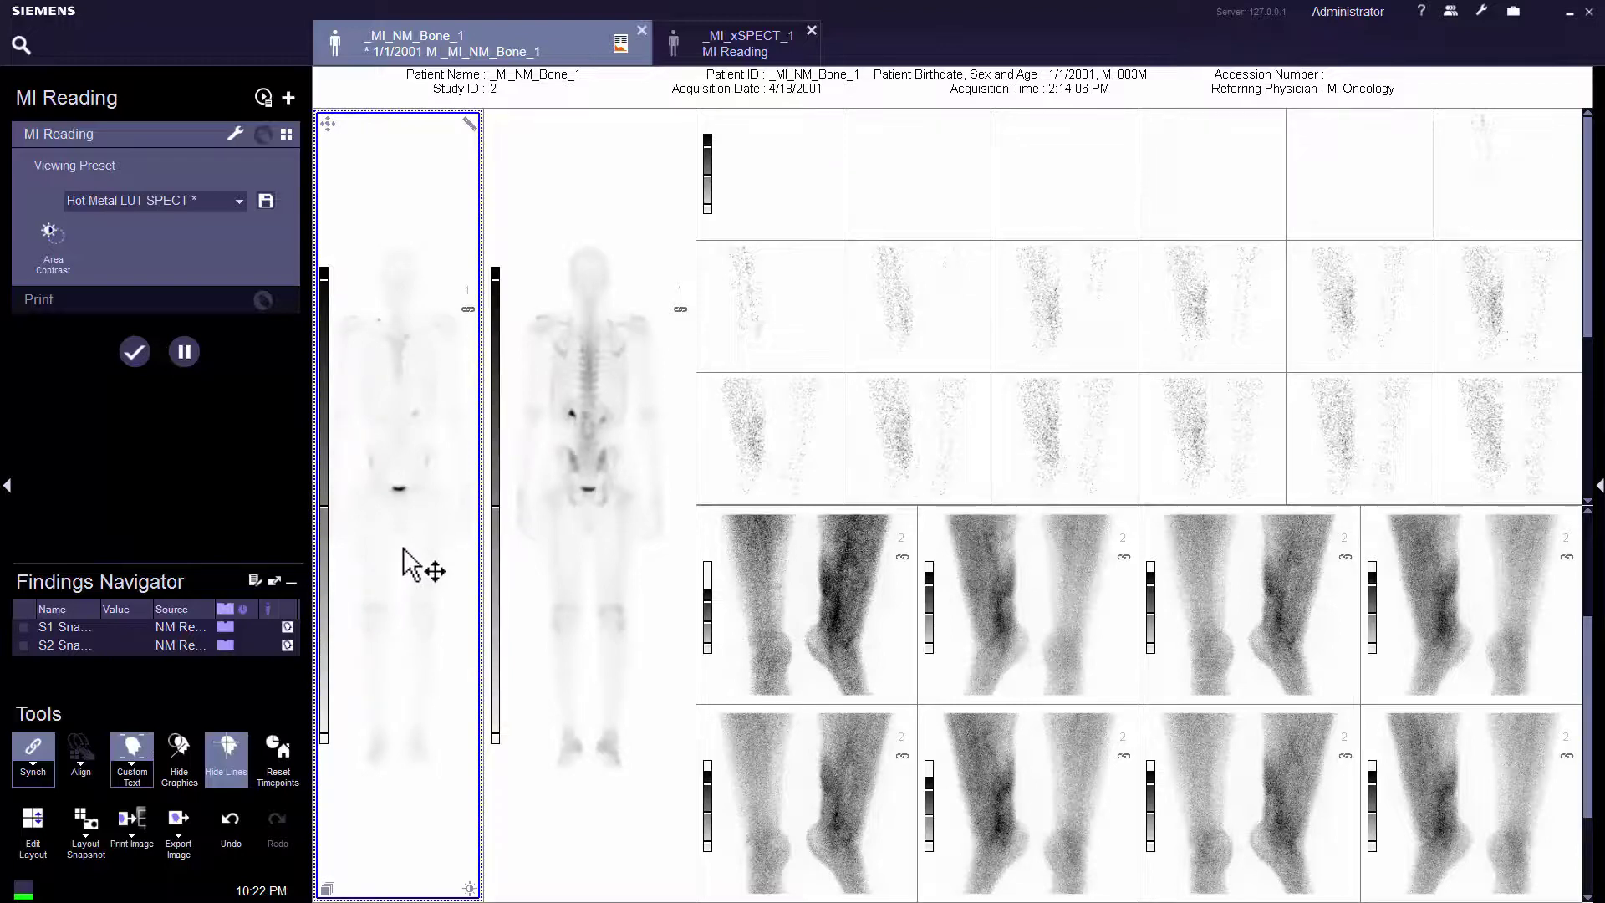
pyautogui.moveTo(404, 552); pyautogui.dragTo(468, 733)
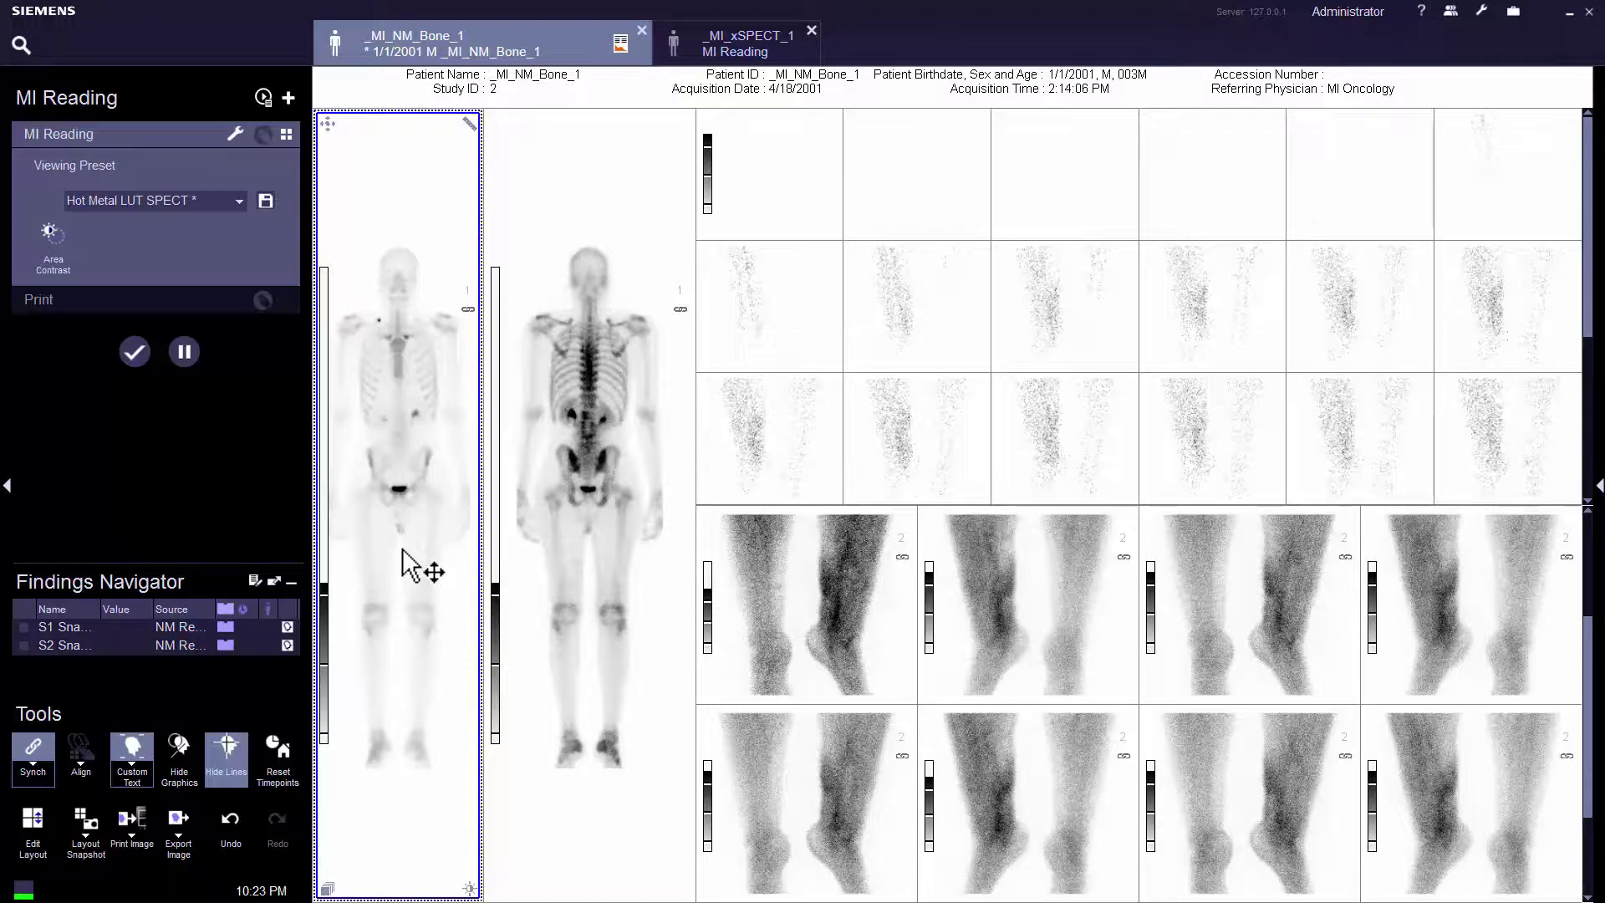
# - Hide the side panels, enlarge both whole-body images slightly, and pan the posterior image within its segment
pyautogui.press('F11')
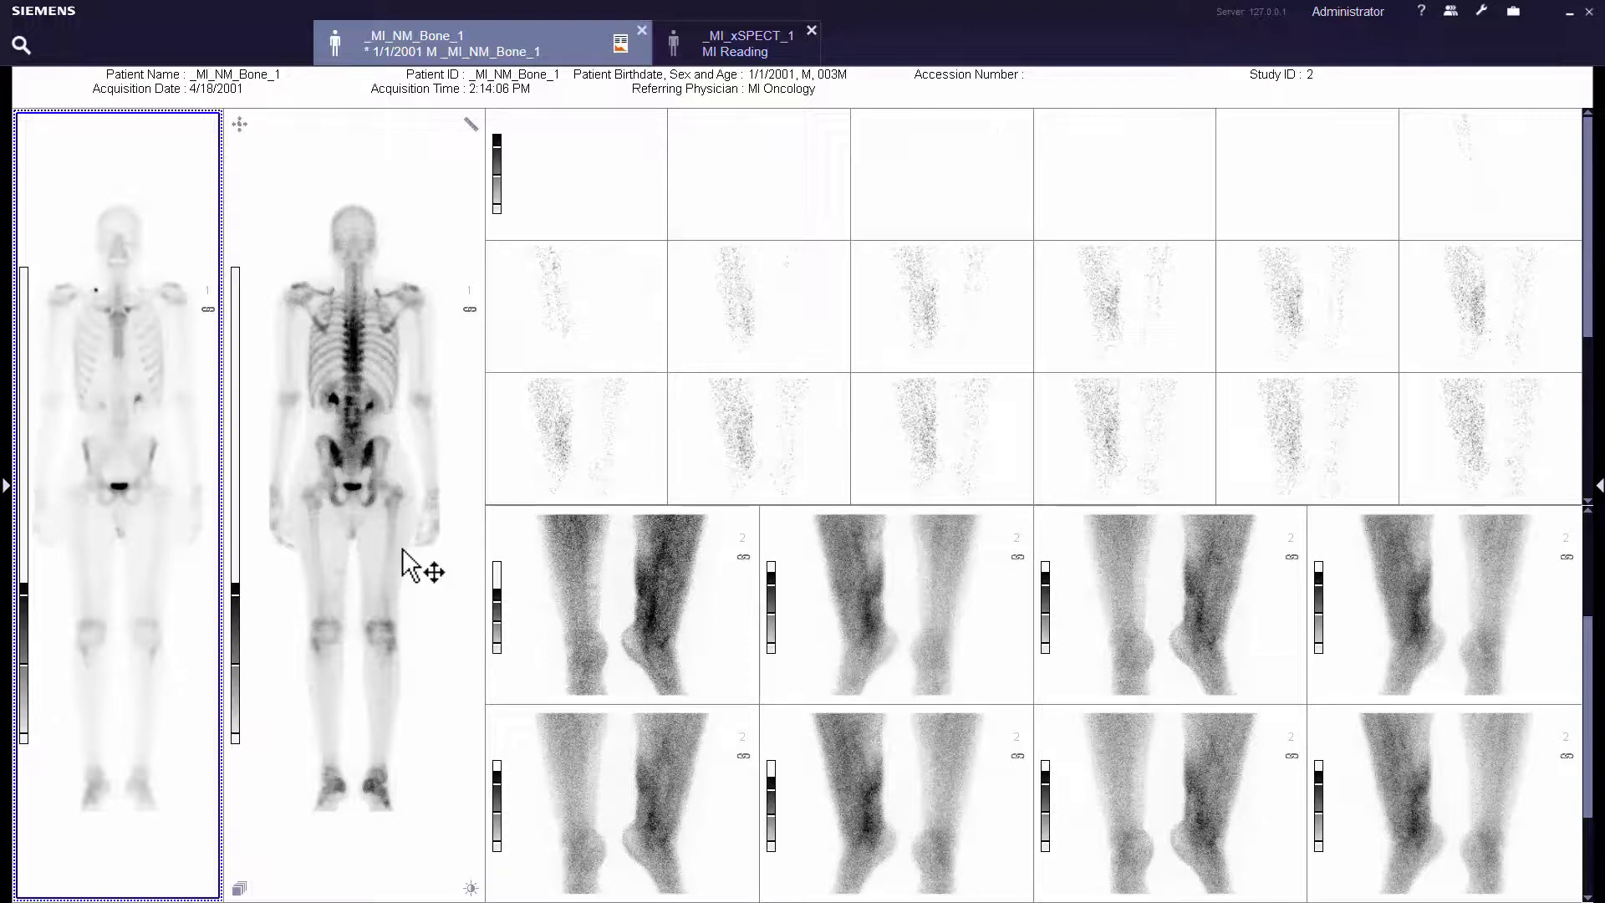
pyautogui.click(405, 554)
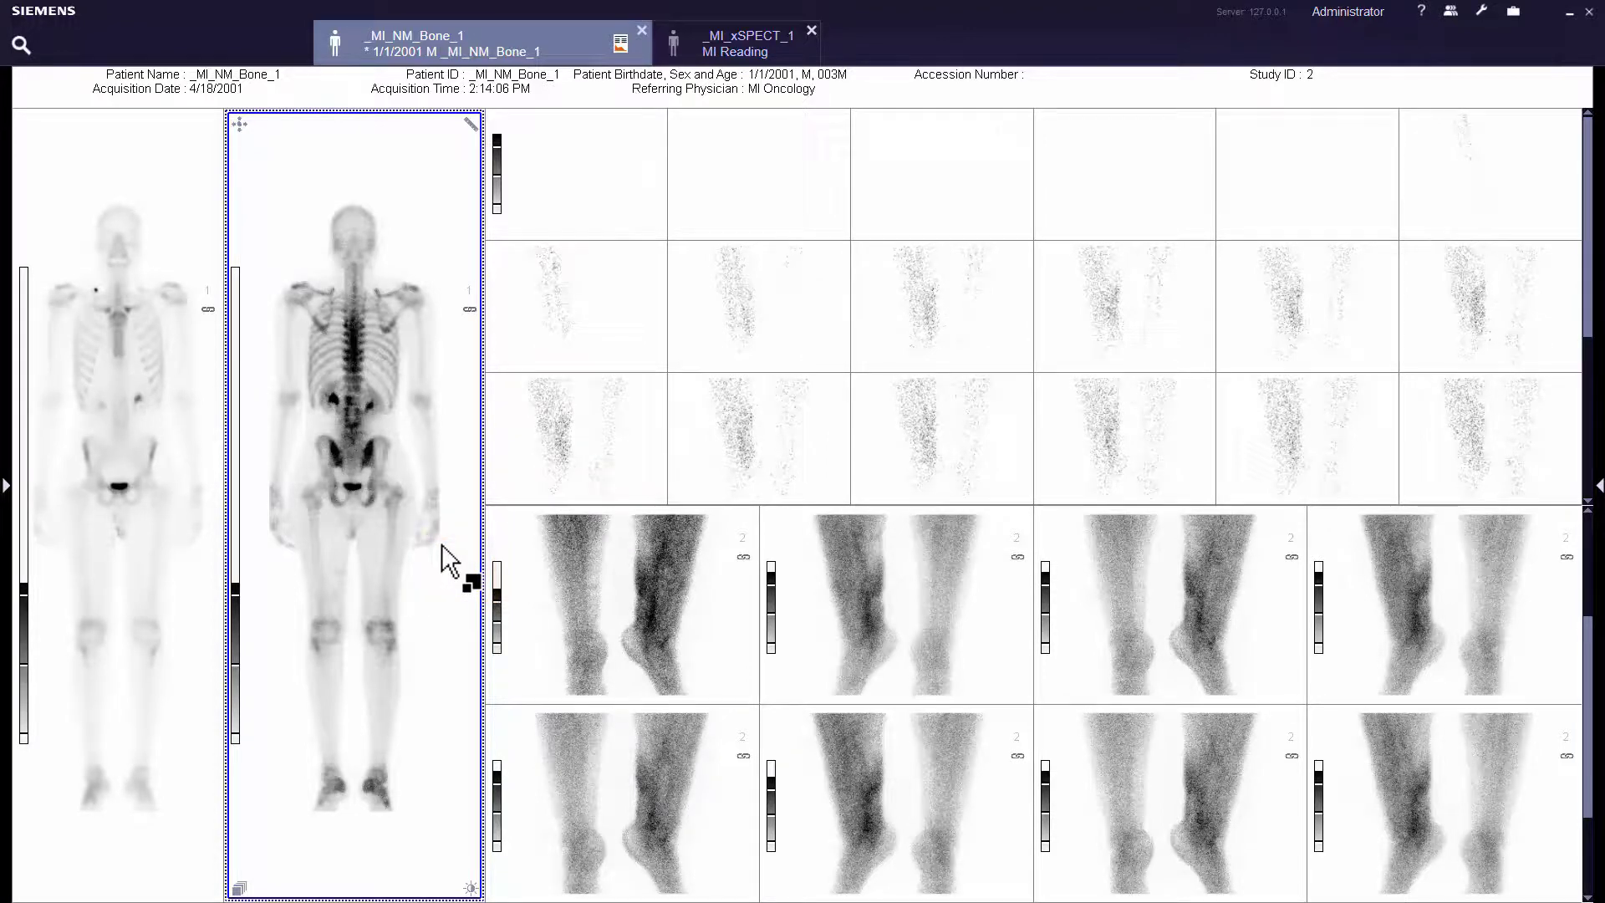
pyautogui.click(442, 544)
pyautogui.moveTo(442, 543); pyautogui.dragTo(435, 435)
pyautogui.moveTo(503, 477); pyautogui.dragTo(458, 577)
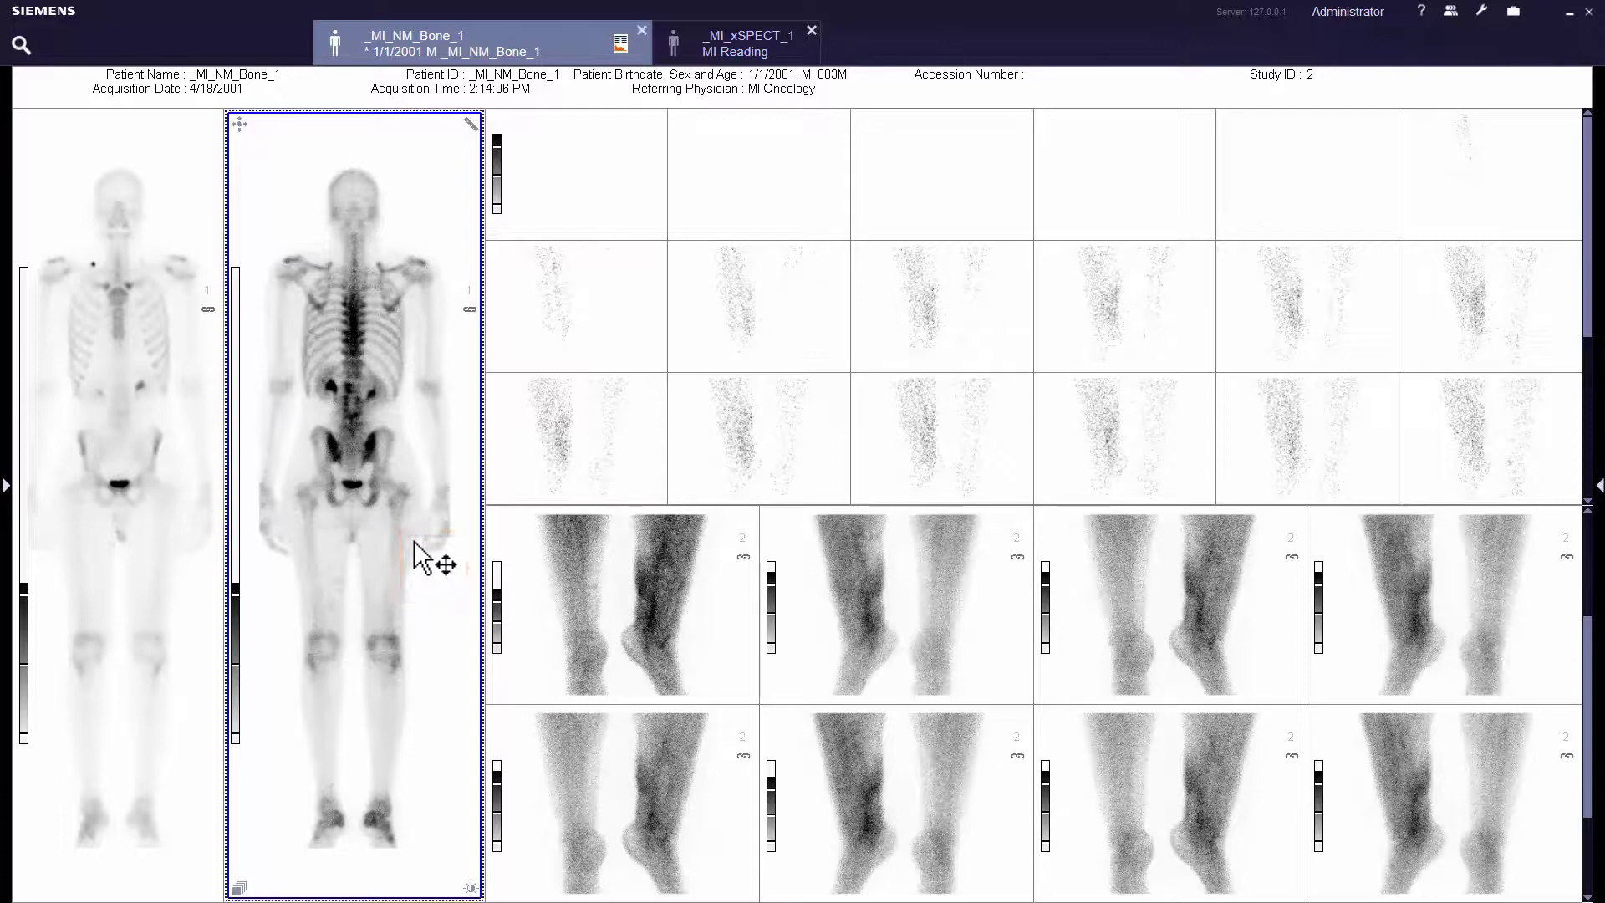
pyautogui.moveTo(414, 542)
pyautogui.mouseDown()
pyautogui.moveTo(380, 487)
pyautogui.moveTo(415, 573)
pyautogui.moveTo(398, 580)
pyautogui.moveTo(407, 548)
pyautogui.mouseUp()
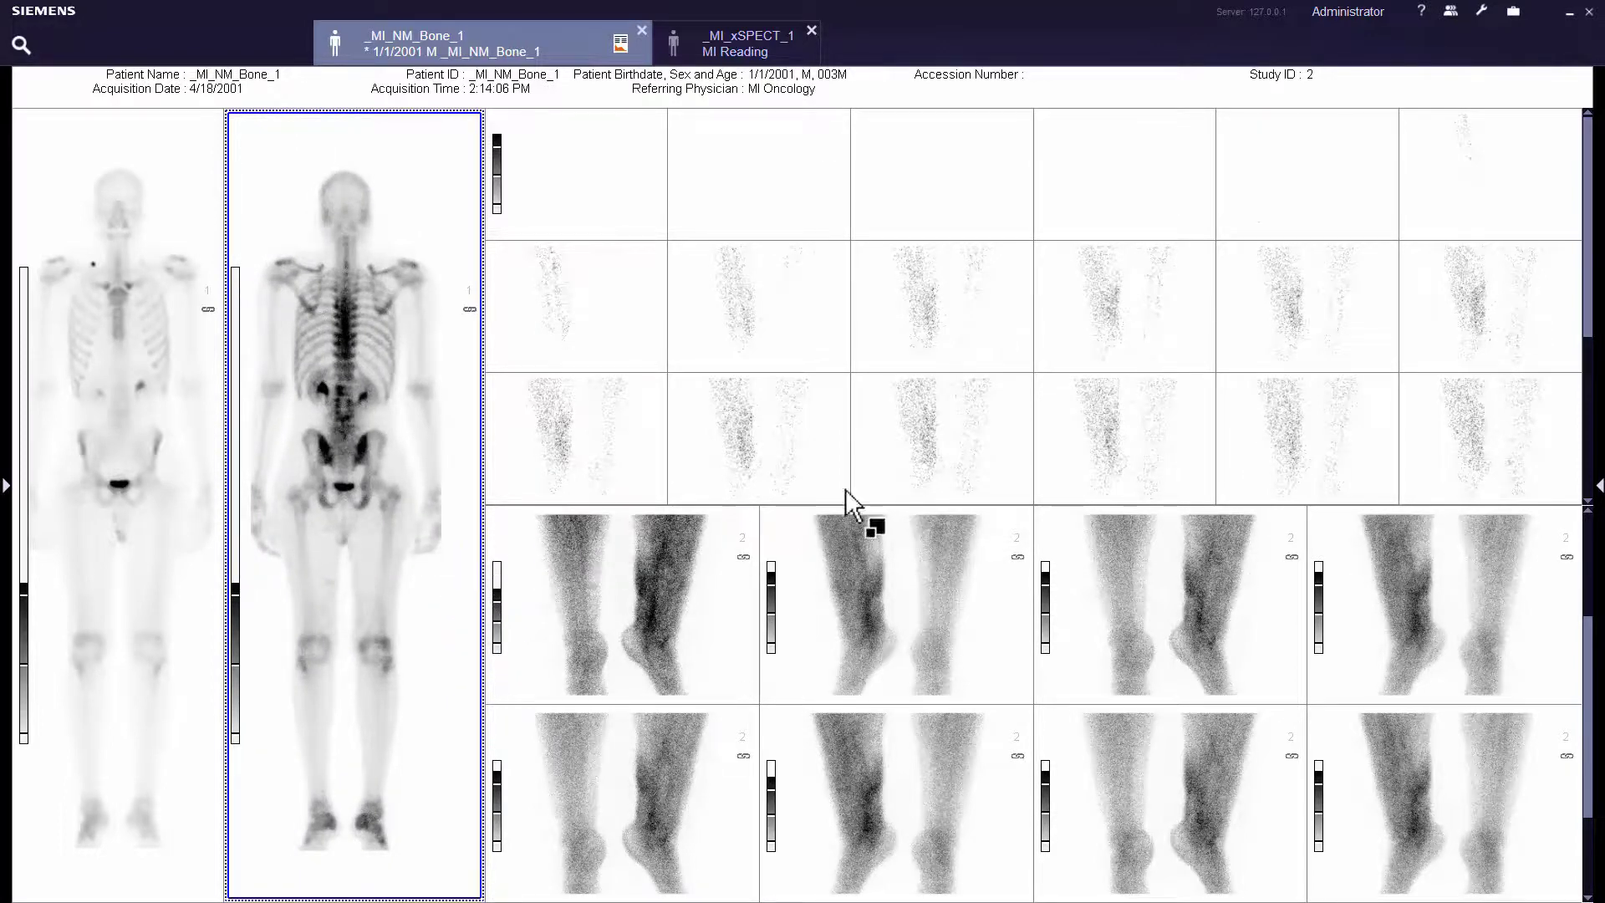
# - Scroll through the dynamic leg frames to view the later rows
pyautogui.click(1587, 500)
pyautogui.click(1587, 500)
pyautogui.click(1587, 499)
pyautogui.click(1587, 500)
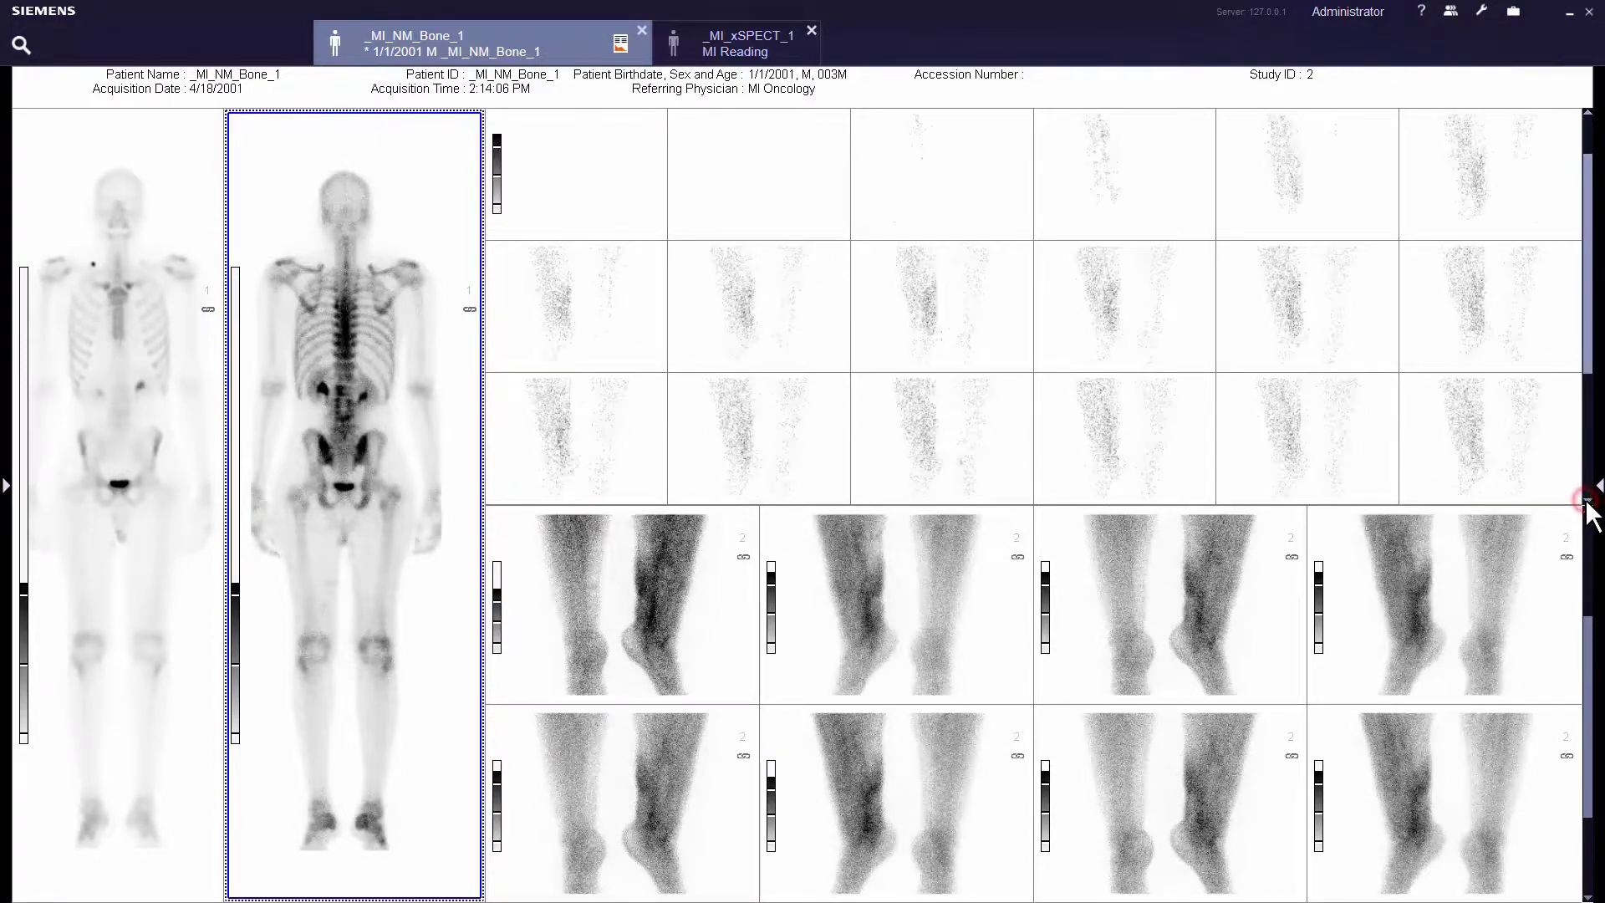
pyautogui.moveTo(1594, 373); pyautogui.dragTo(1597, 447)
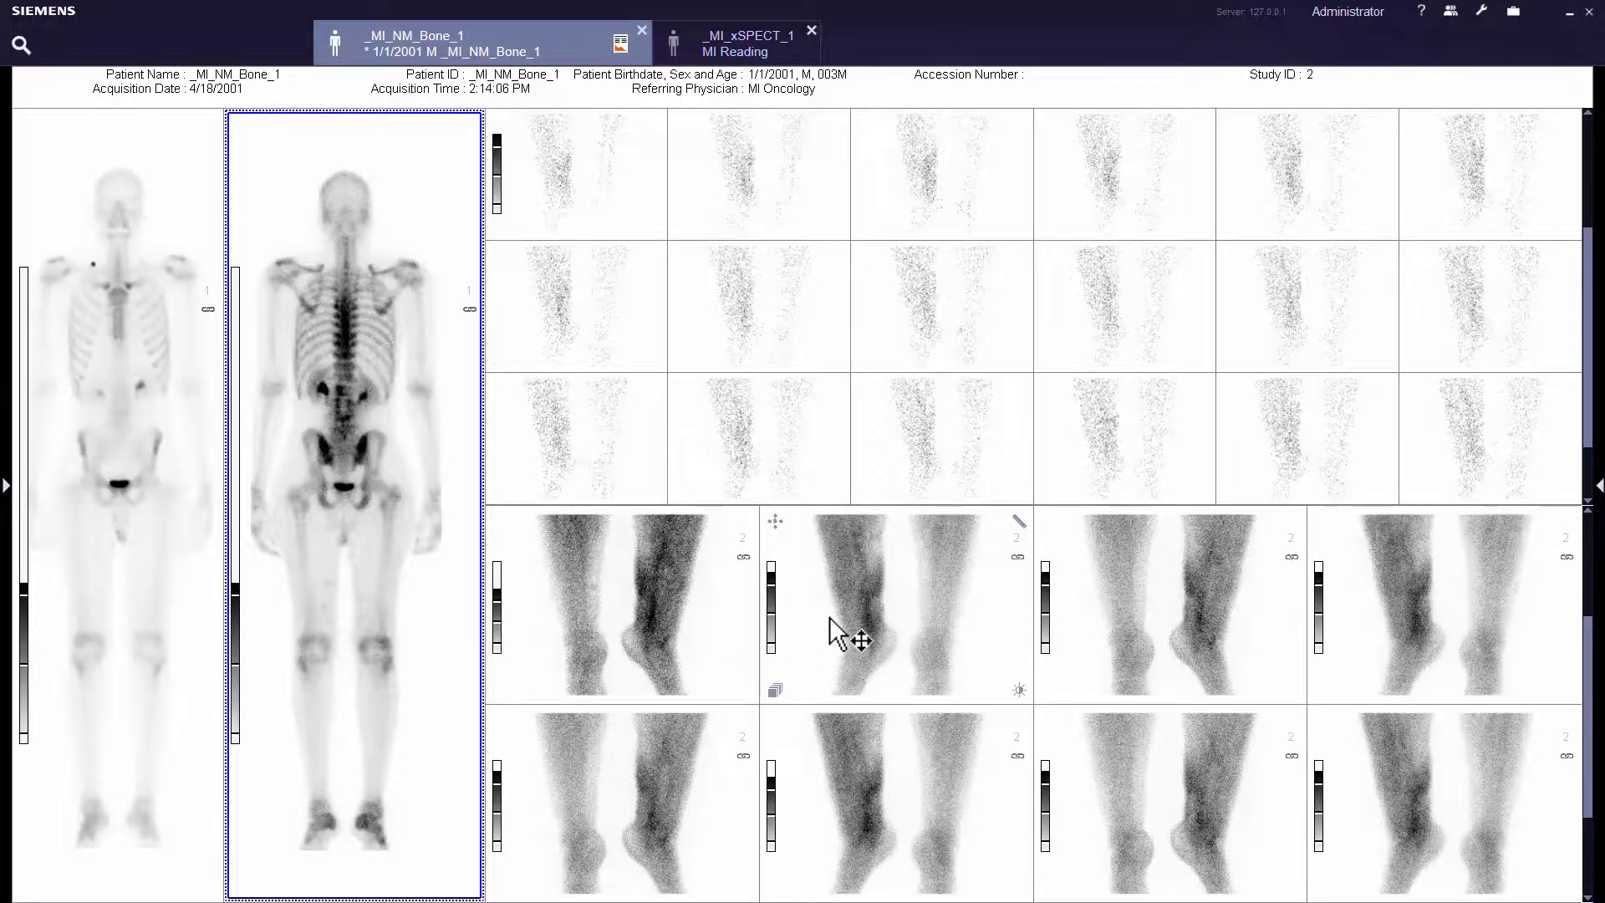
# - Maximize the third static foot image in the upper row and review its viewing and measurement tools
pyautogui.doubleClick(1110, 627)
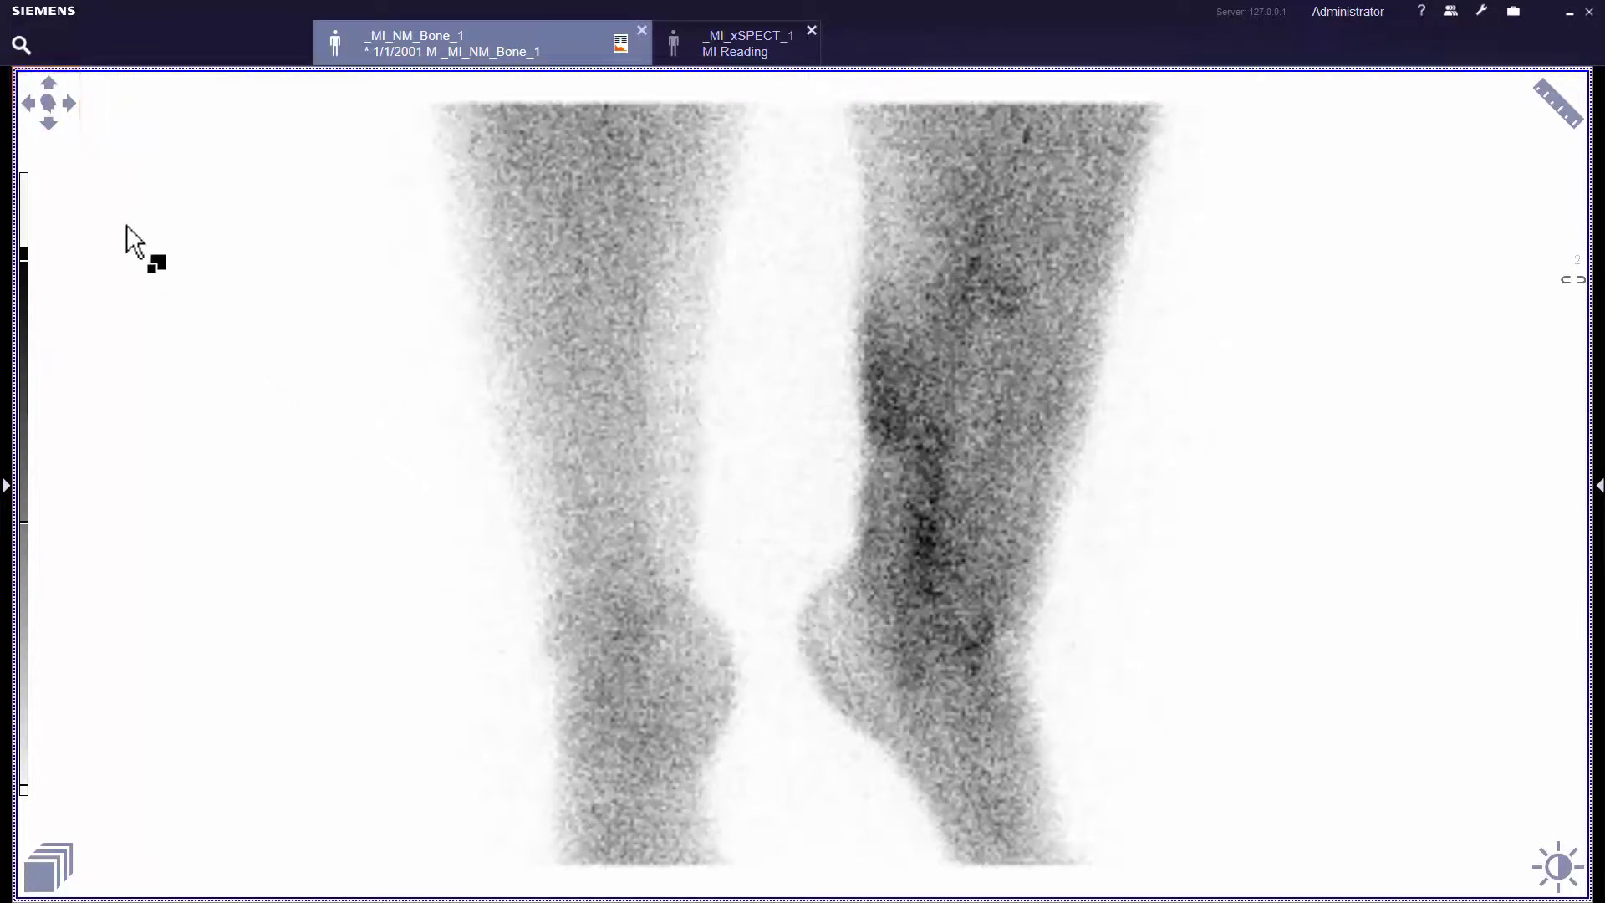
pyautogui.click(53, 107)
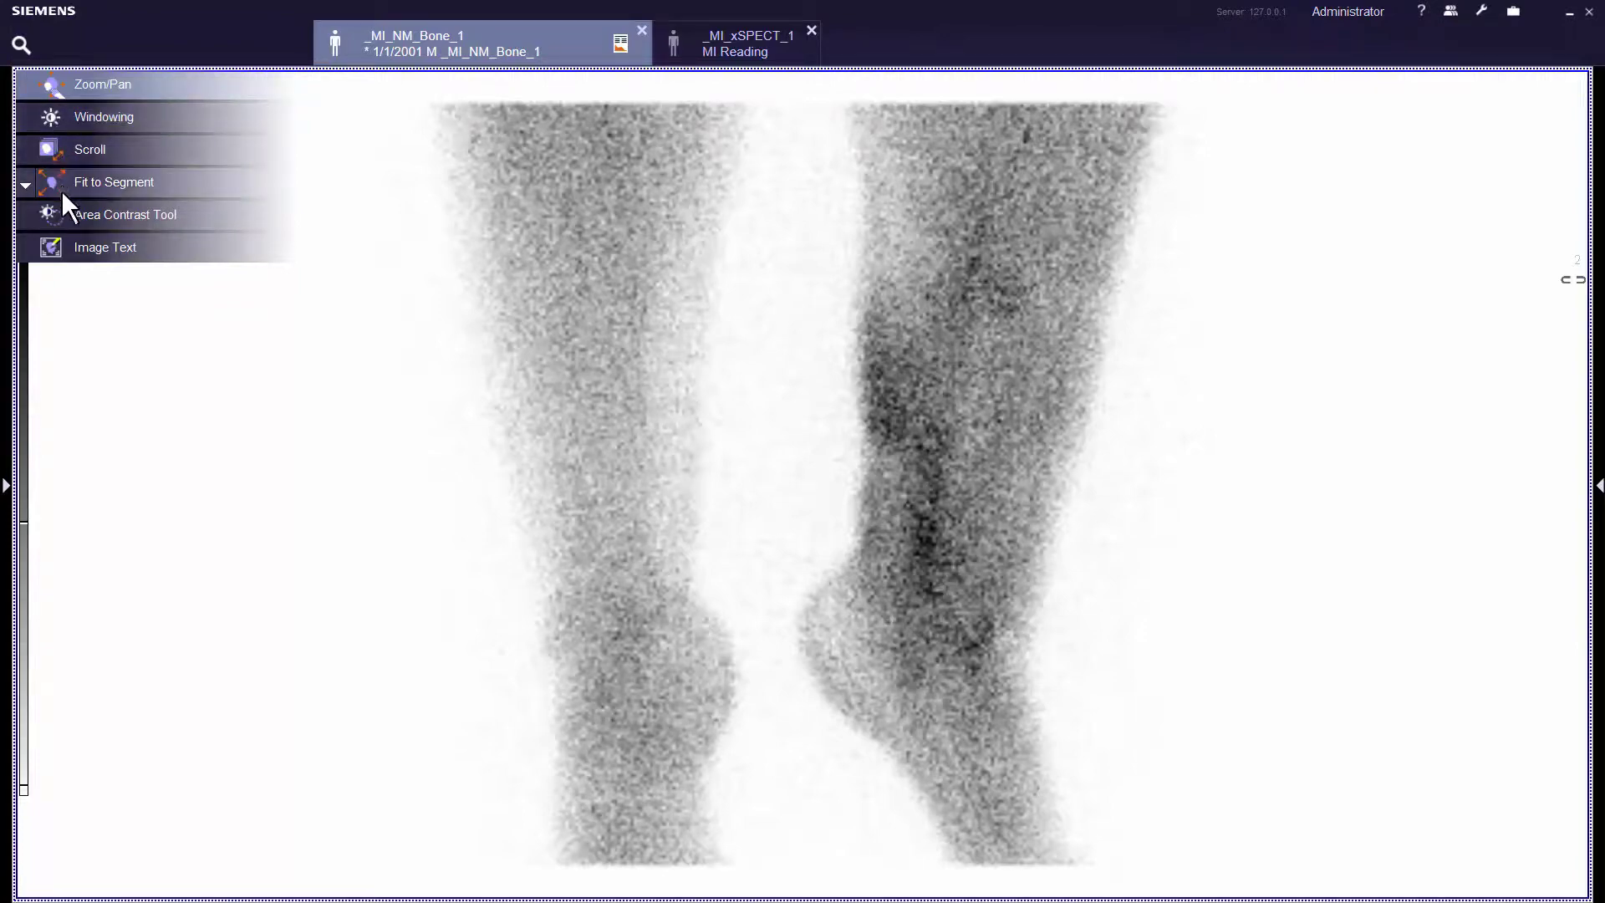
pyautogui.click(63, 214)
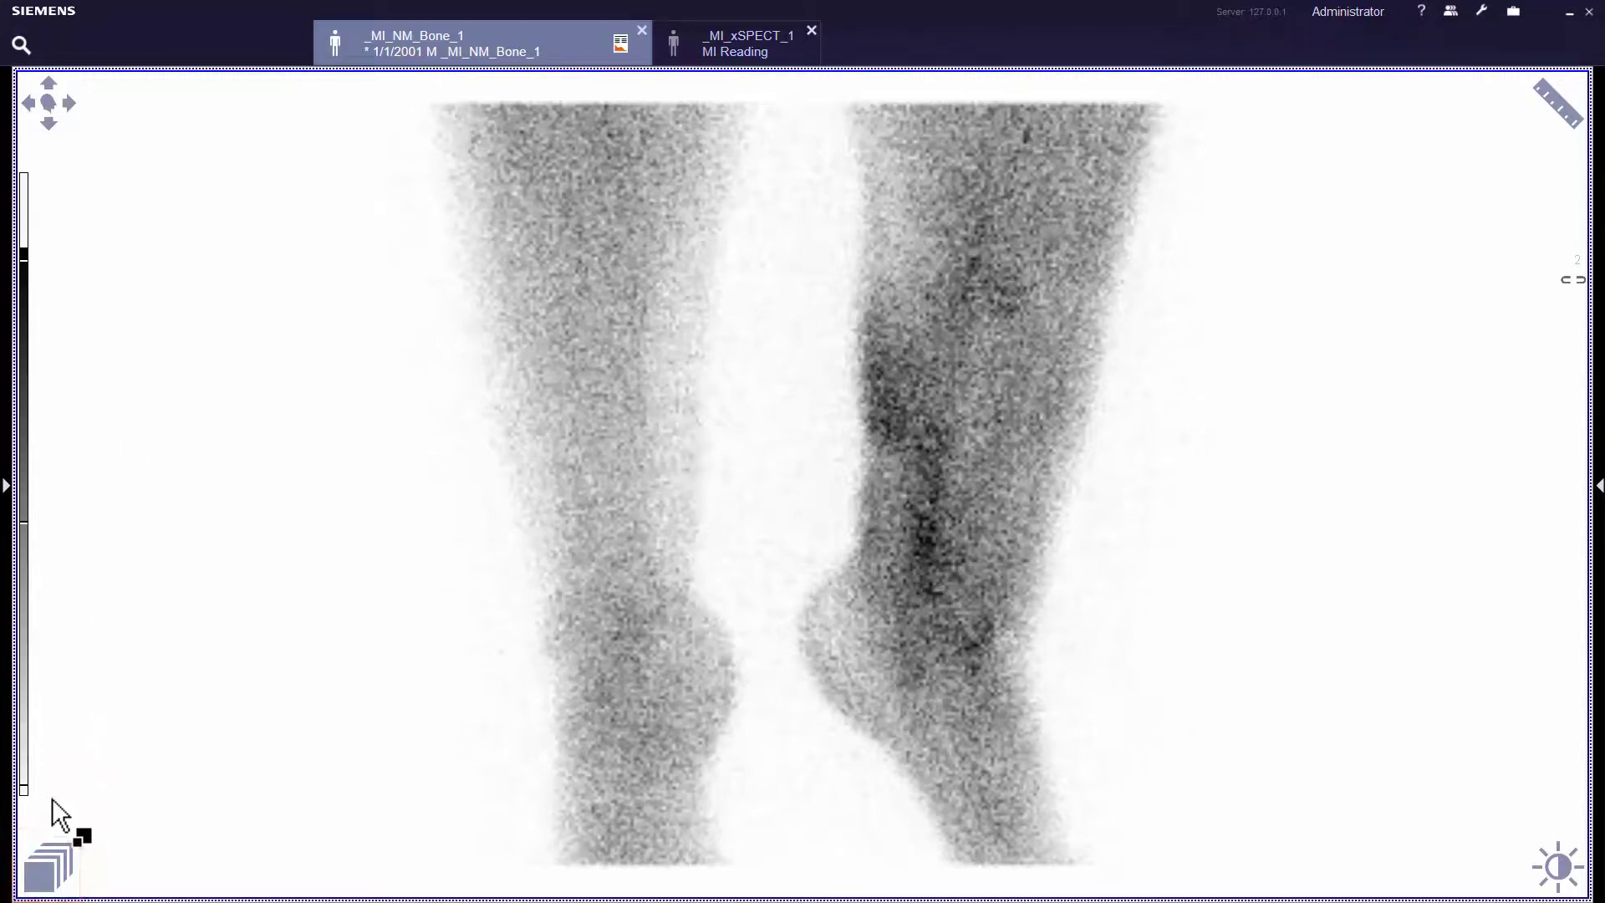
pyautogui.moveTo(34, 865)
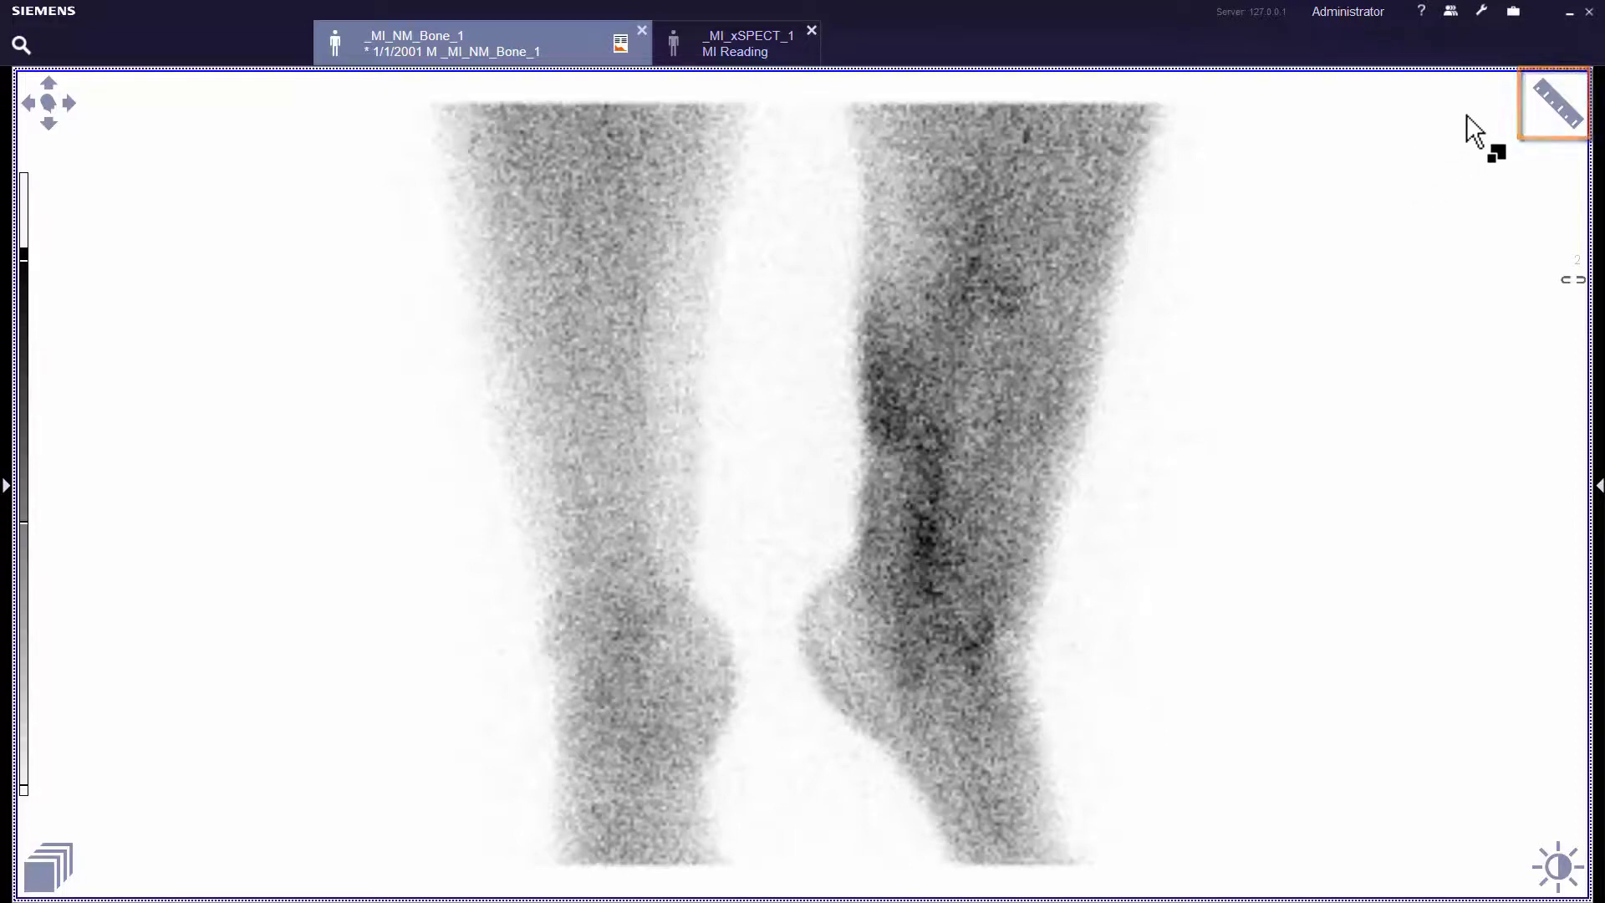
pyautogui.click(1547, 87)
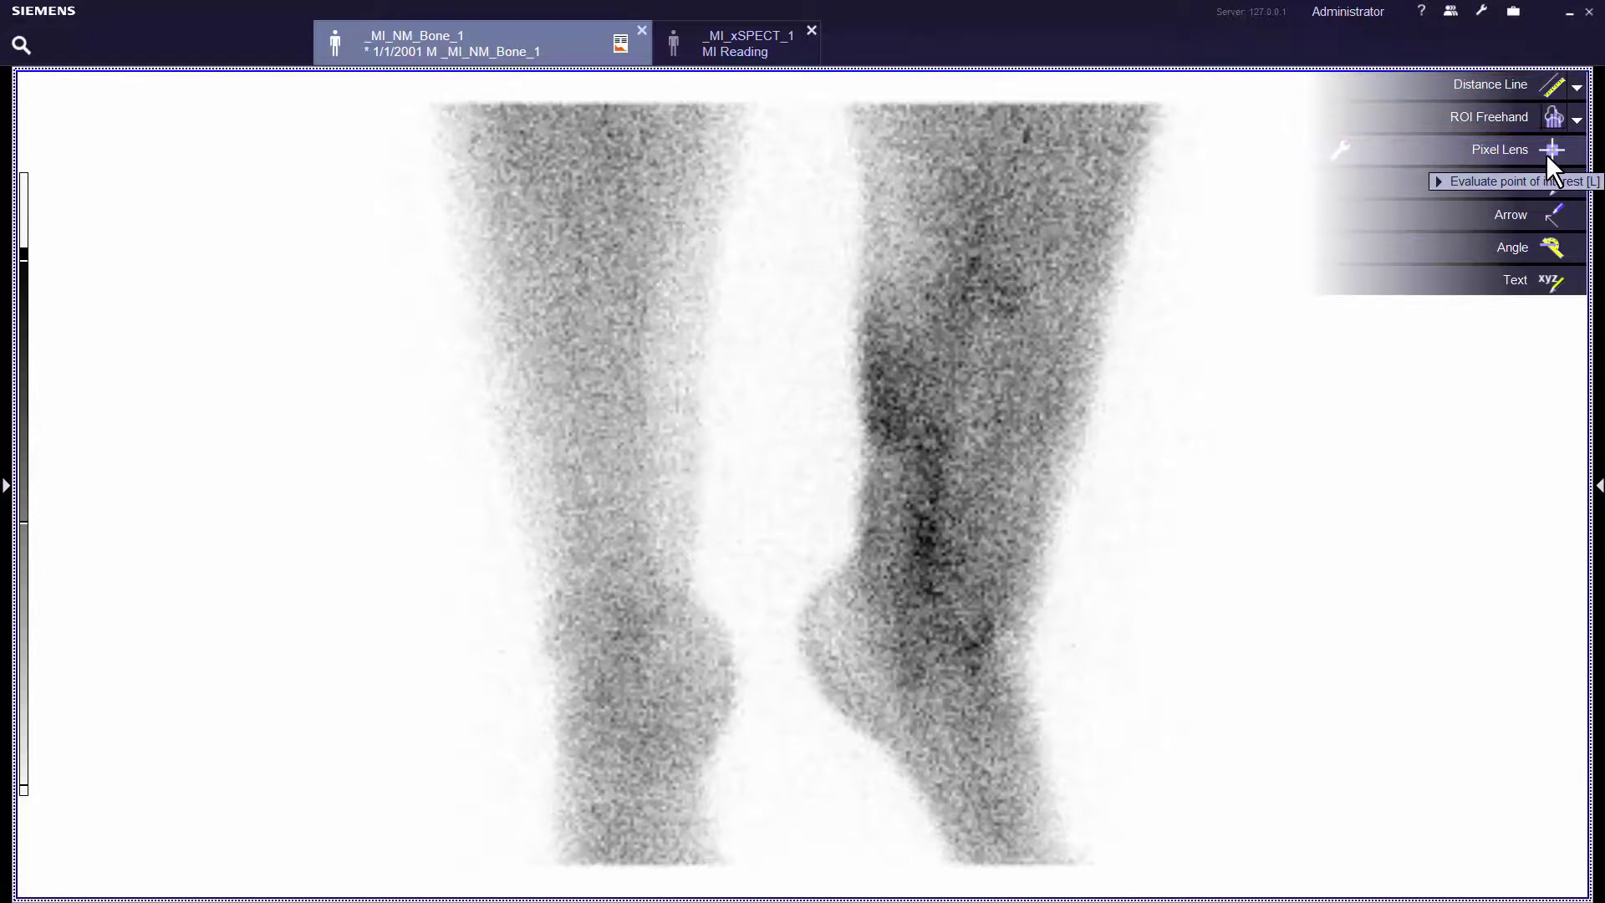
pyautogui.click(1511, 119)
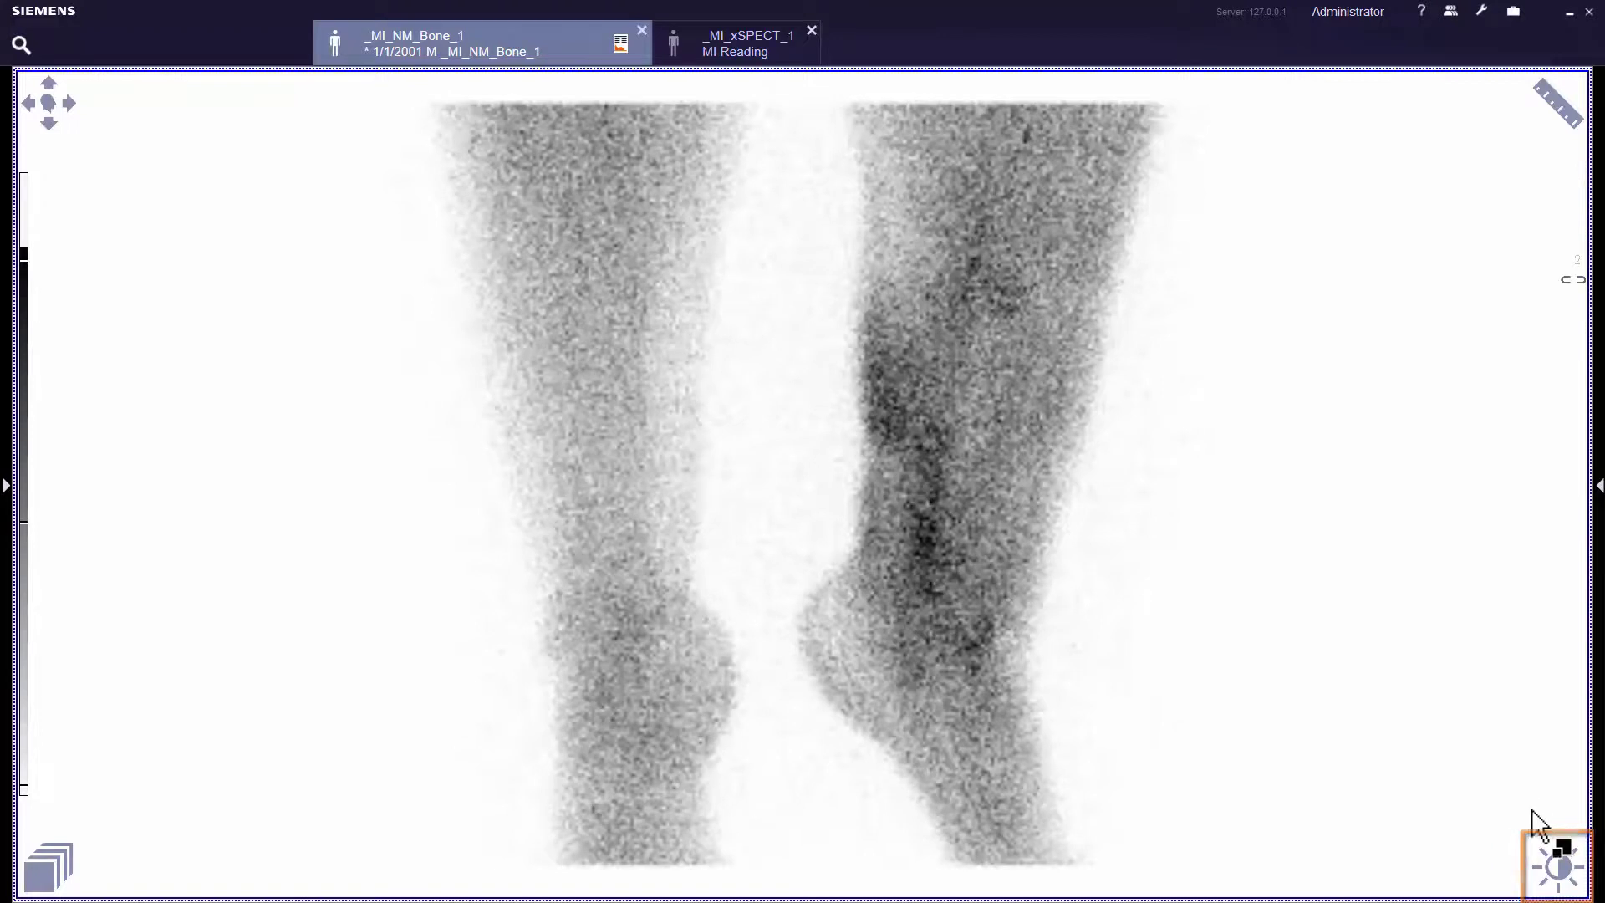
# - Apply the 0-75 % NM windowing preset to the maximized foot image
pyautogui.click(1551, 862)
pyautogui.moveTo(1560, 888)
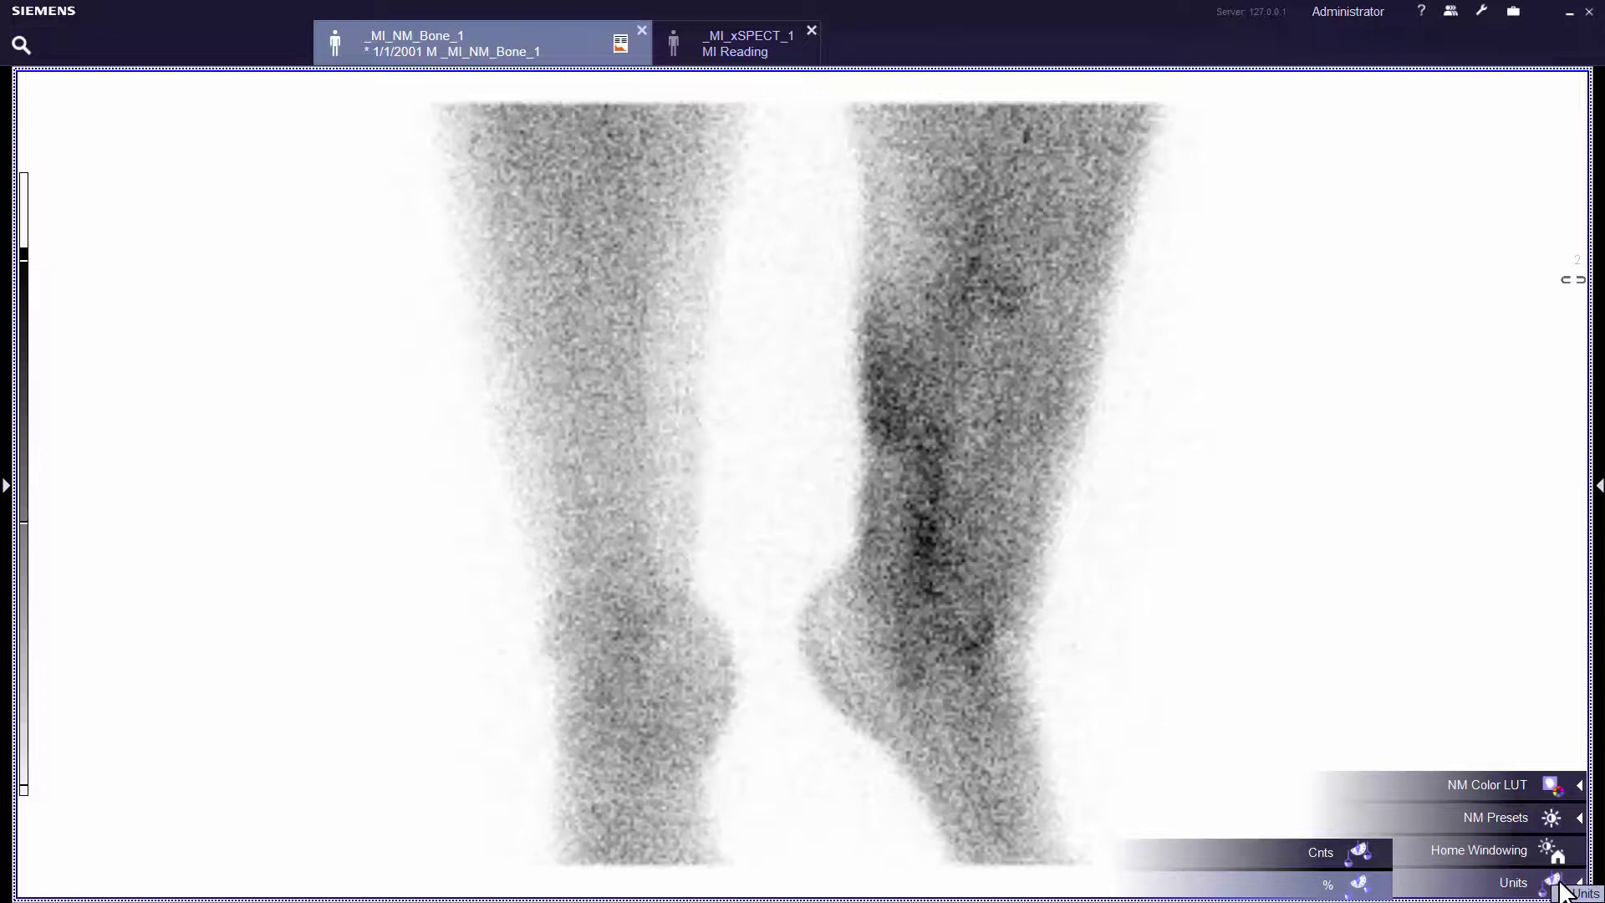
pyautogui.moveTo(1550, 818)
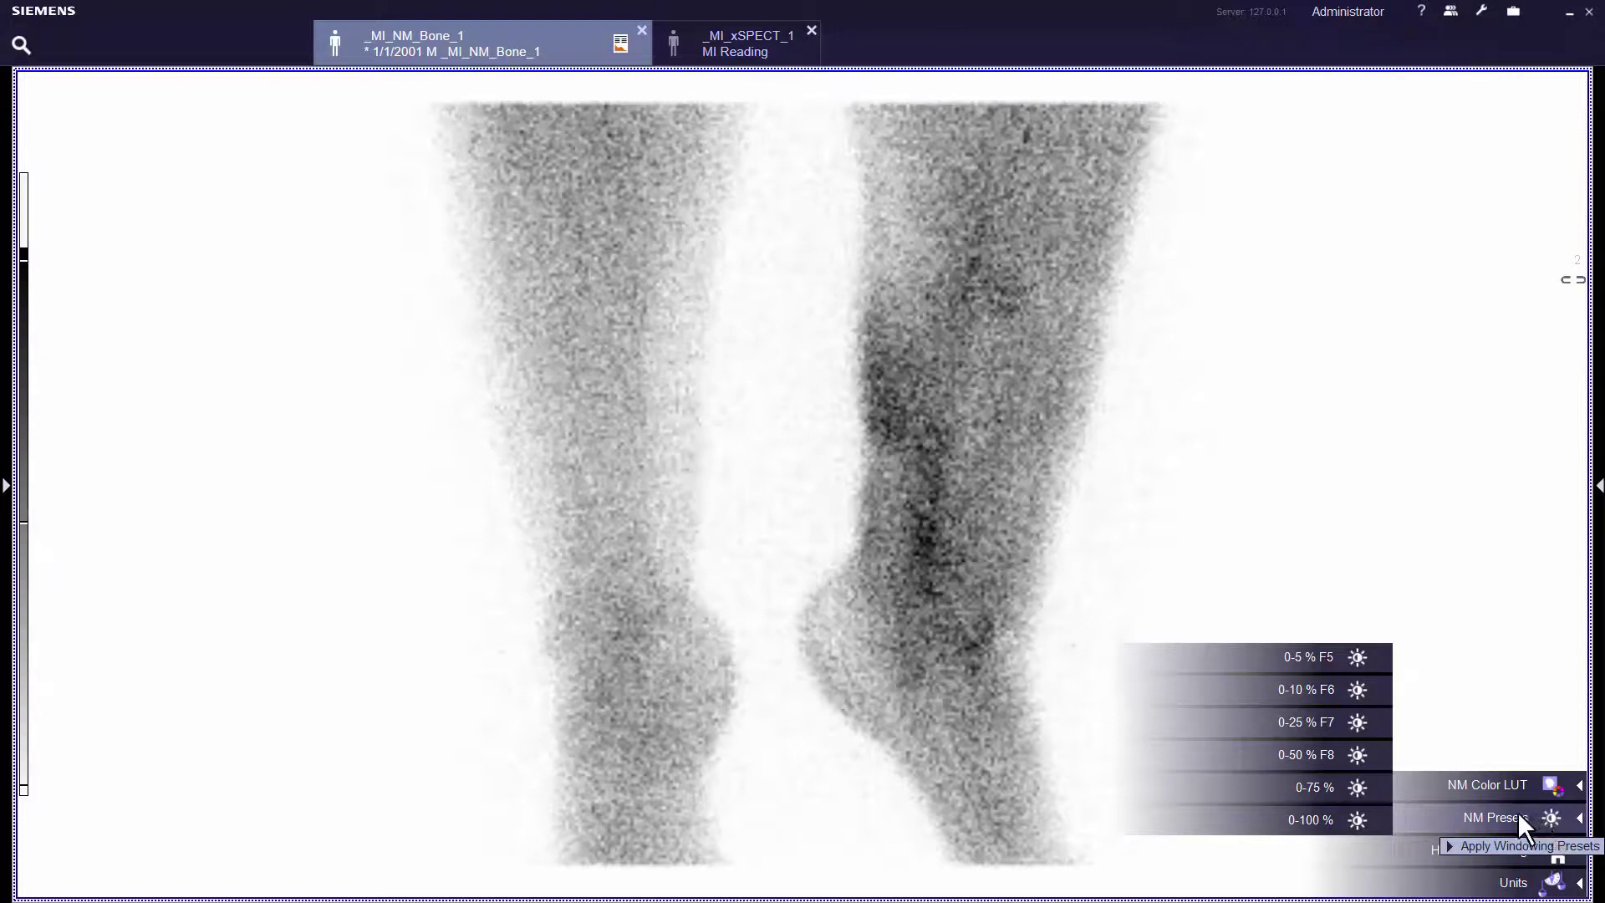
pyautogui.click(1328, 786)
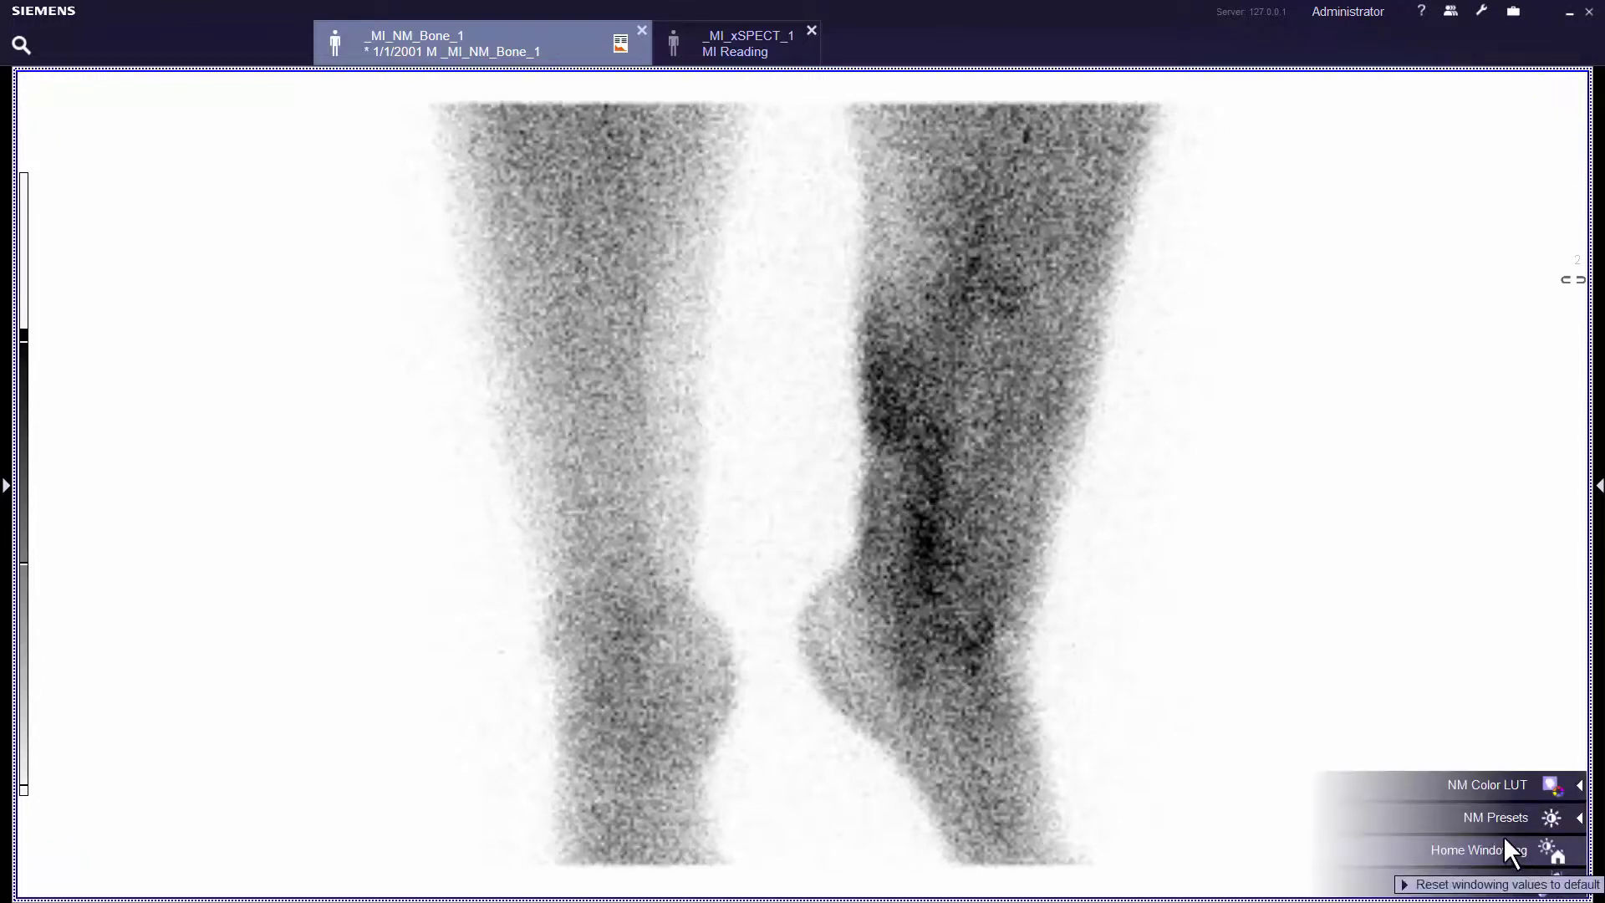
# - Edit the 0-75 % windowing preset, setting its top value T to 70 %, and save it
pyautogui.moveTo(1497, 823)
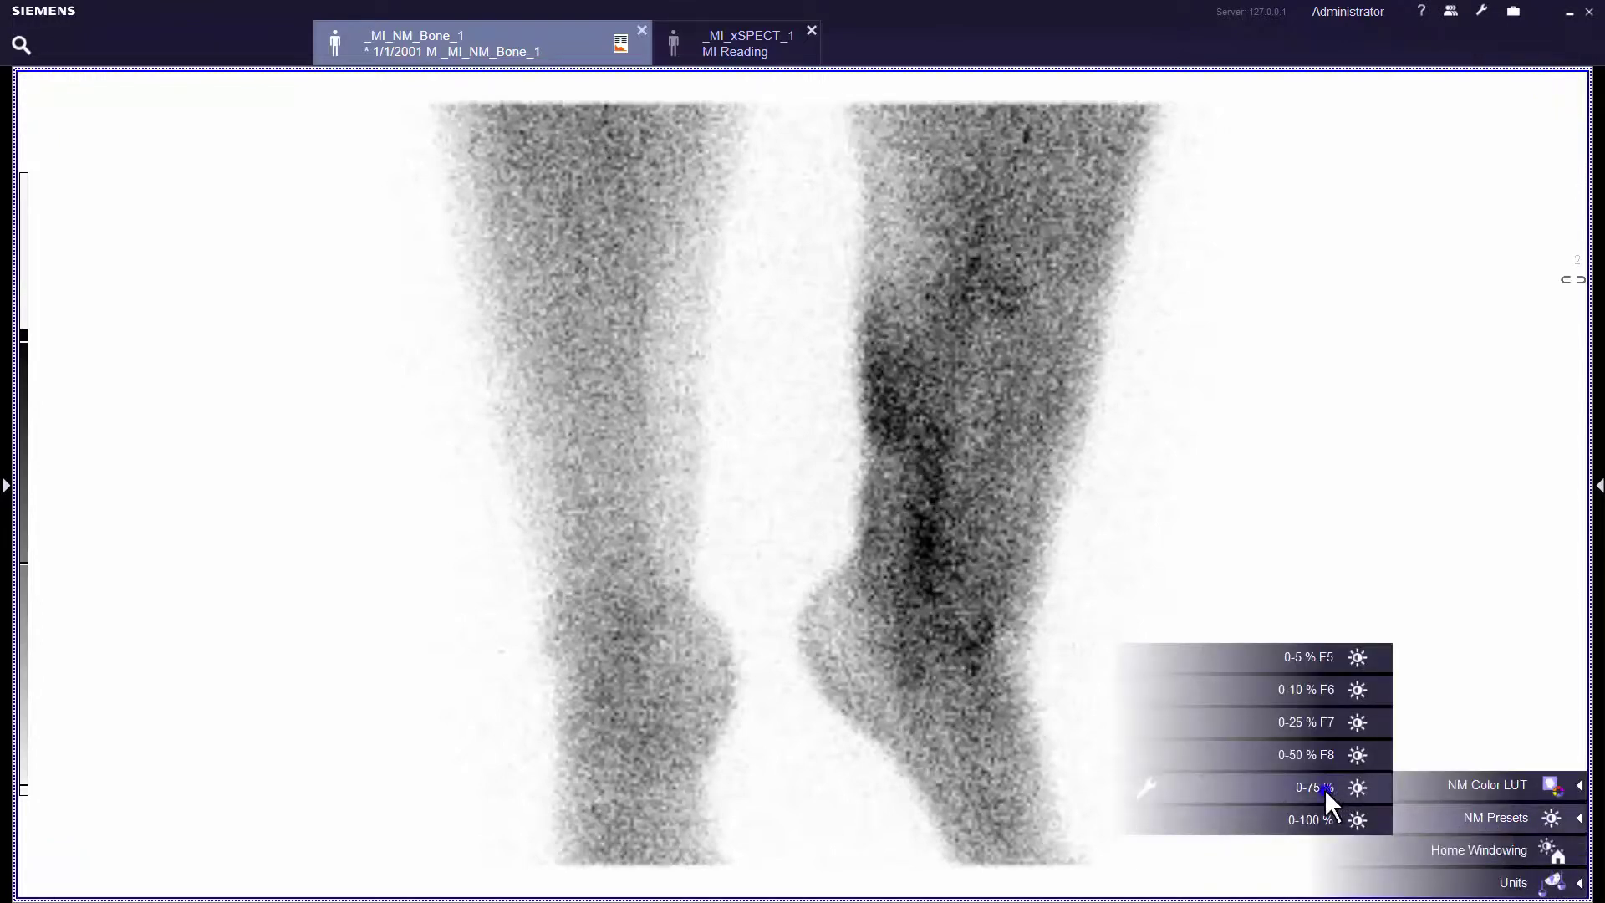
pyautogui.moveTo(1325, 789)
pyautogui.click(1236, 757)
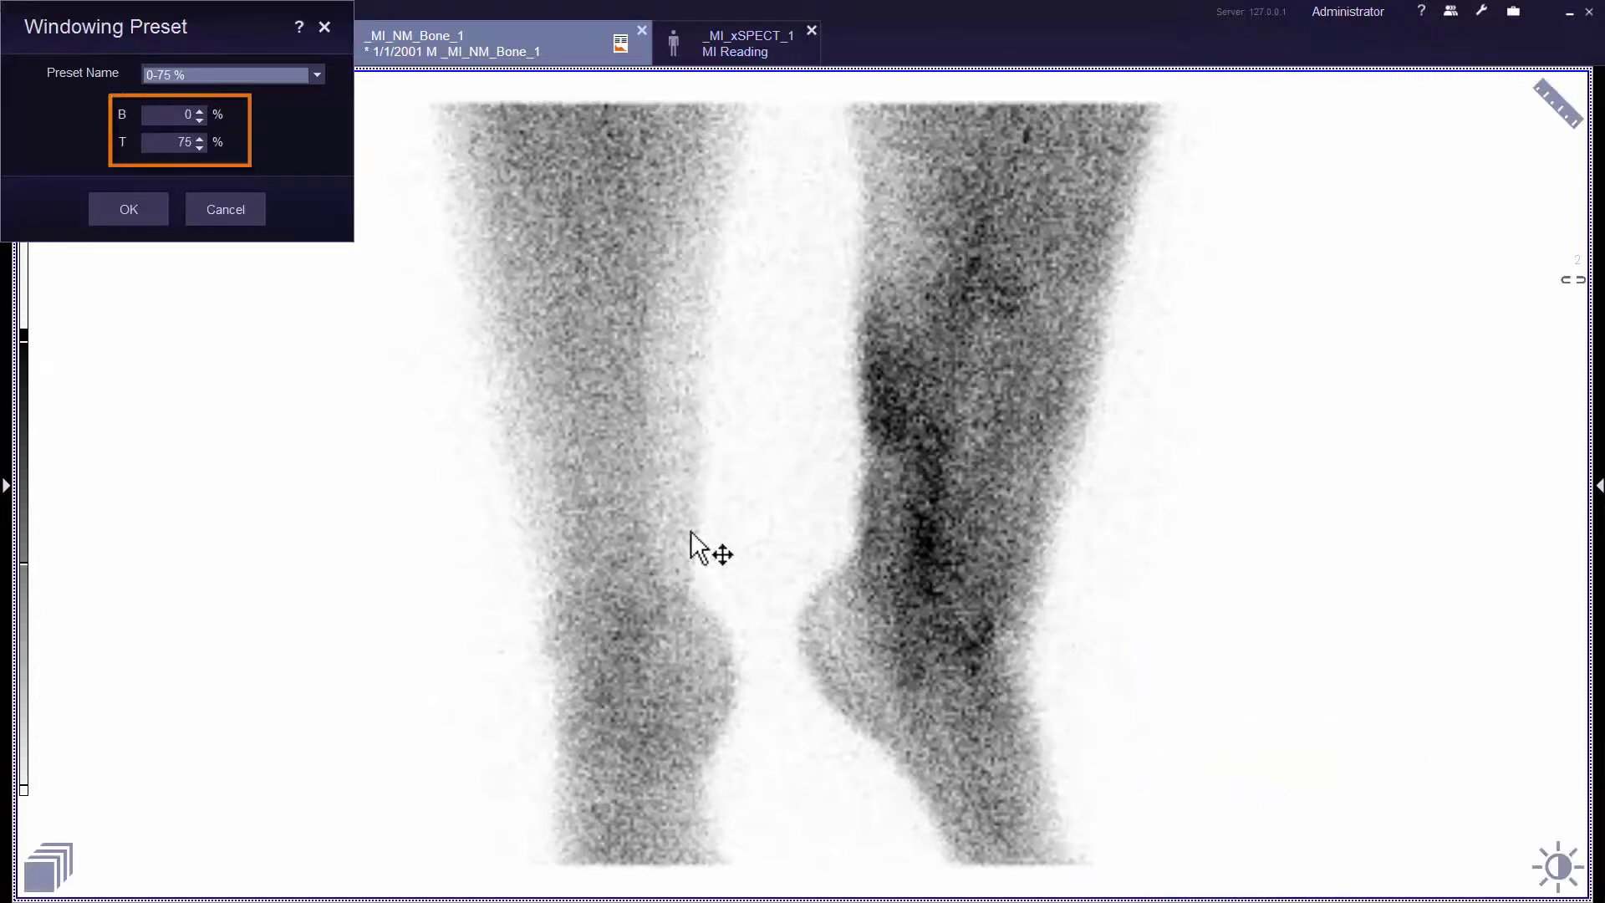
pyautogui.doubleClick(185, 142)
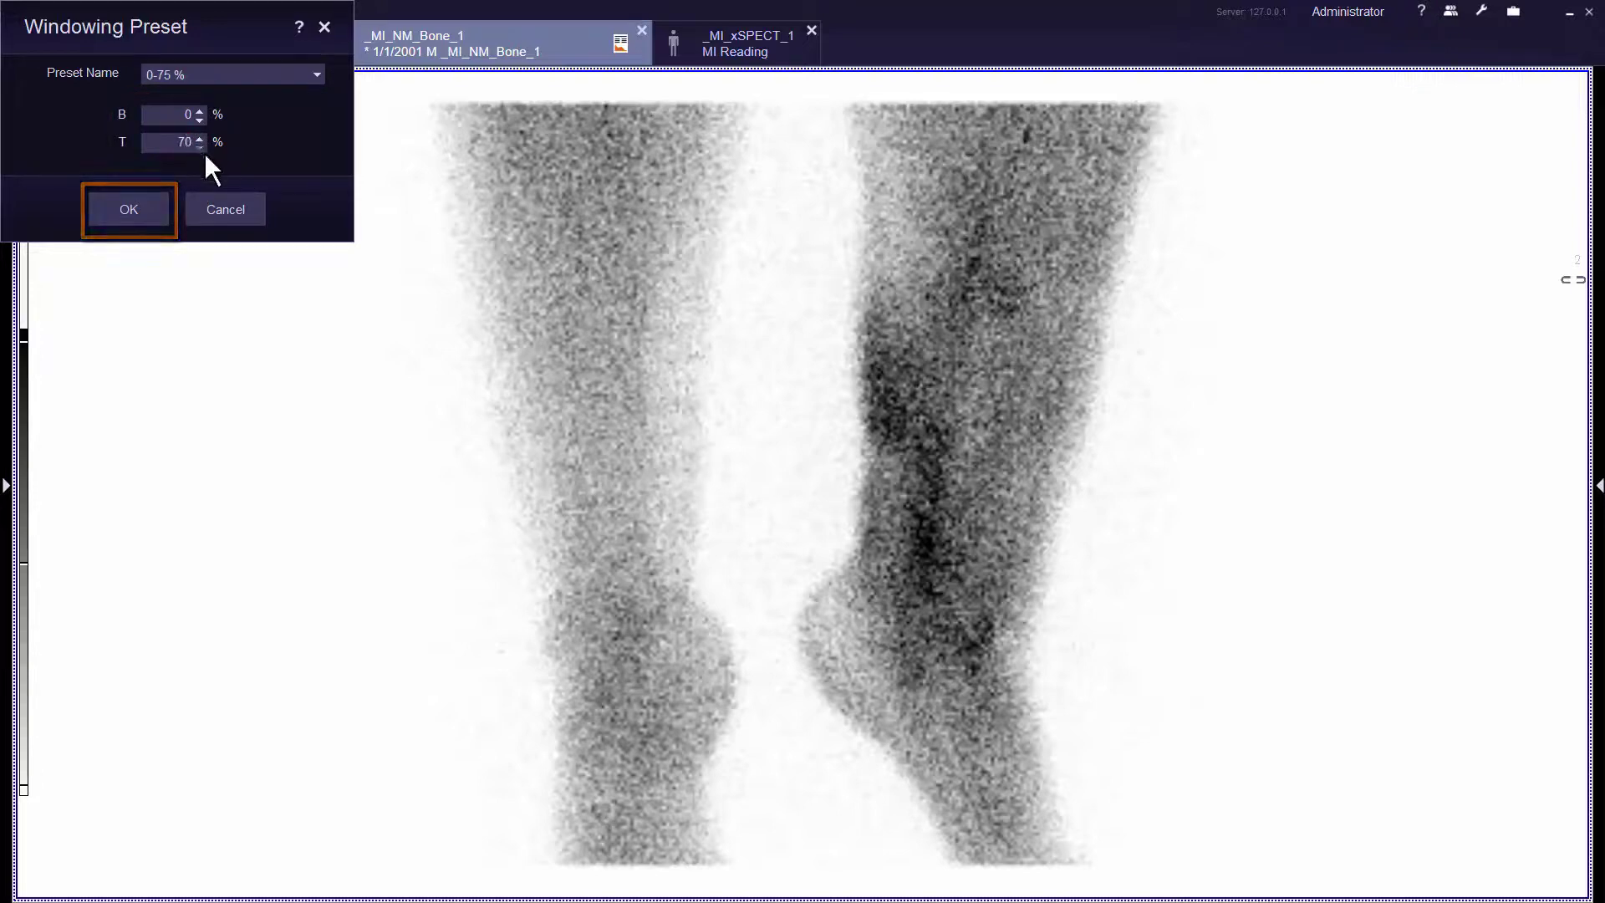
pyautogui.click(154, 210)
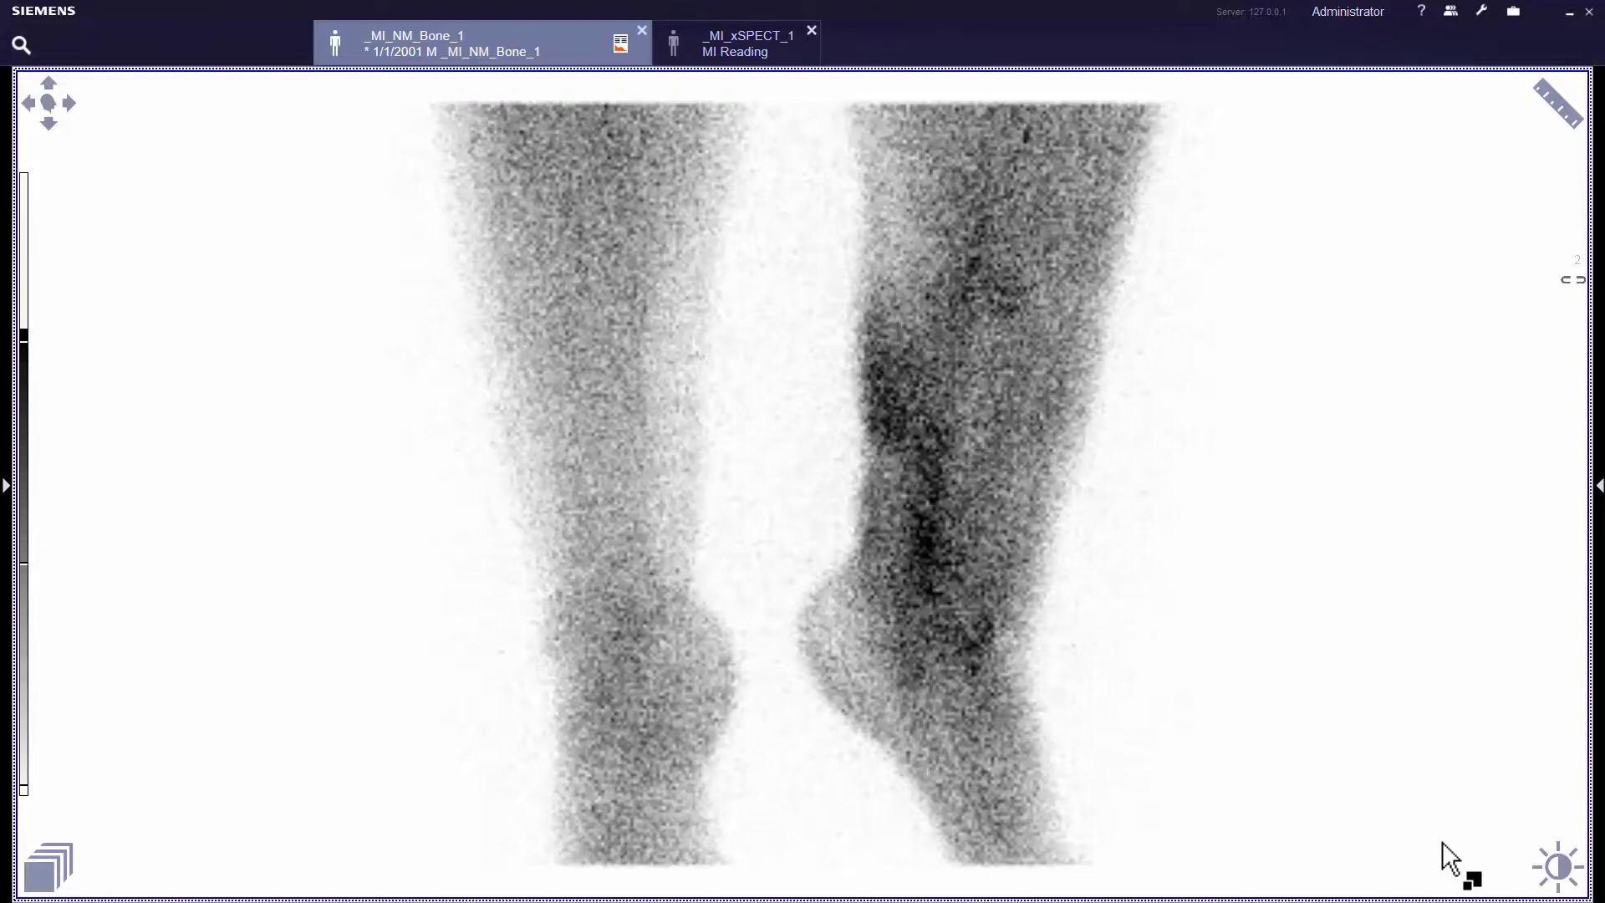
# - Send the ROI Freehand tool to the image context menu and check its entry there
pyautogui.click(1553, 868)
pyautogui.rightClick(1492, 745)
pyautogui.click(1547, 90)
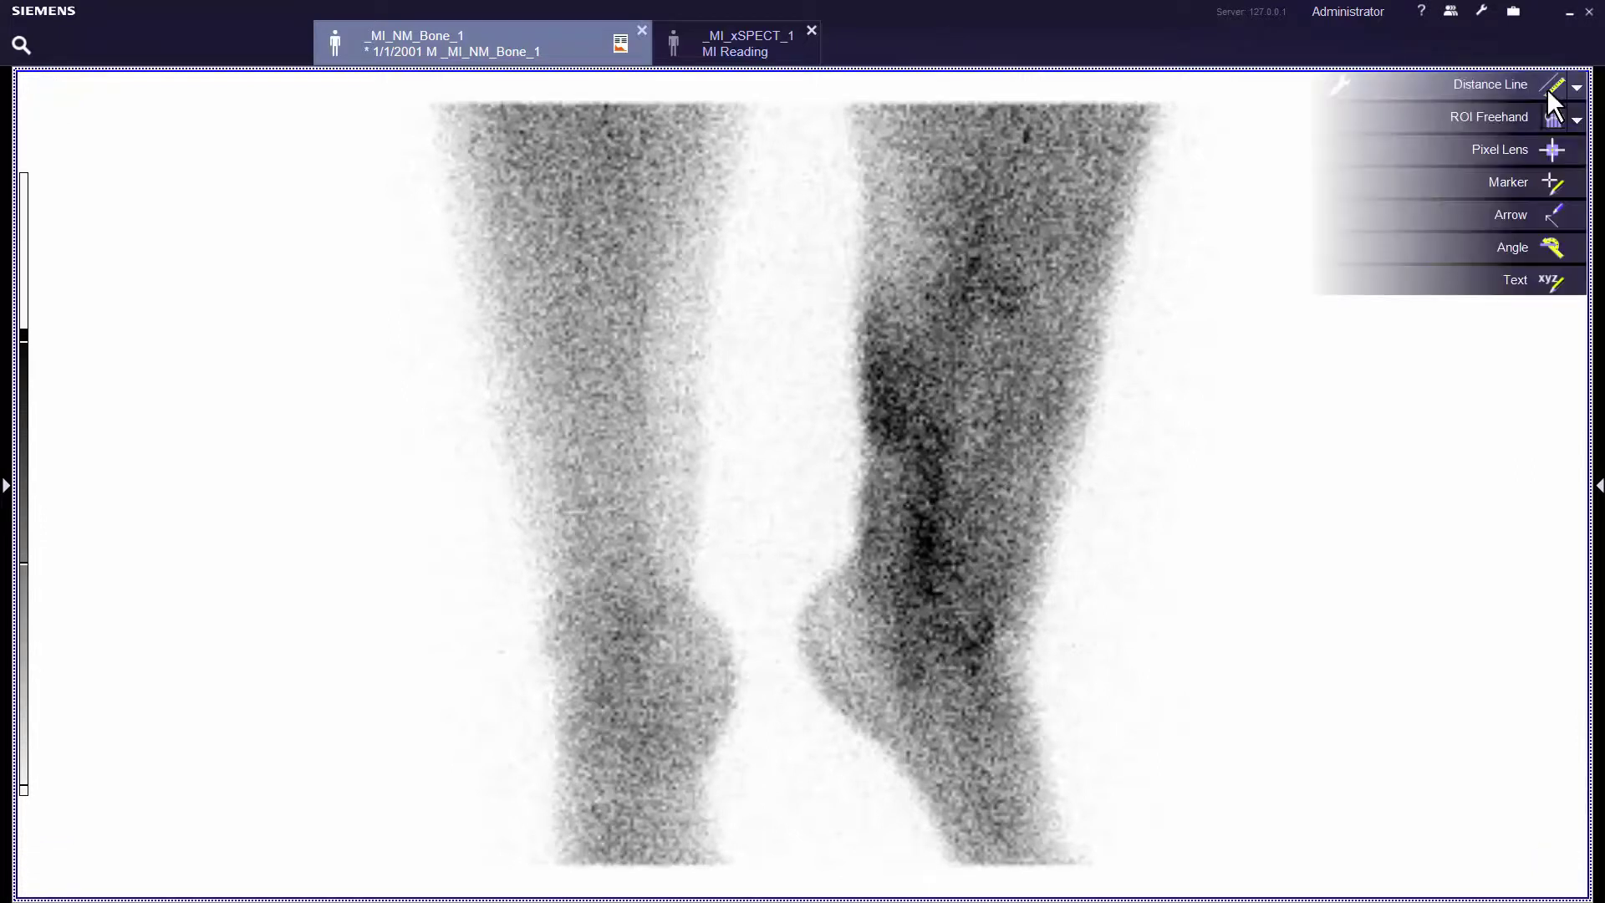
pyautogui.rightClick(1500, 117)
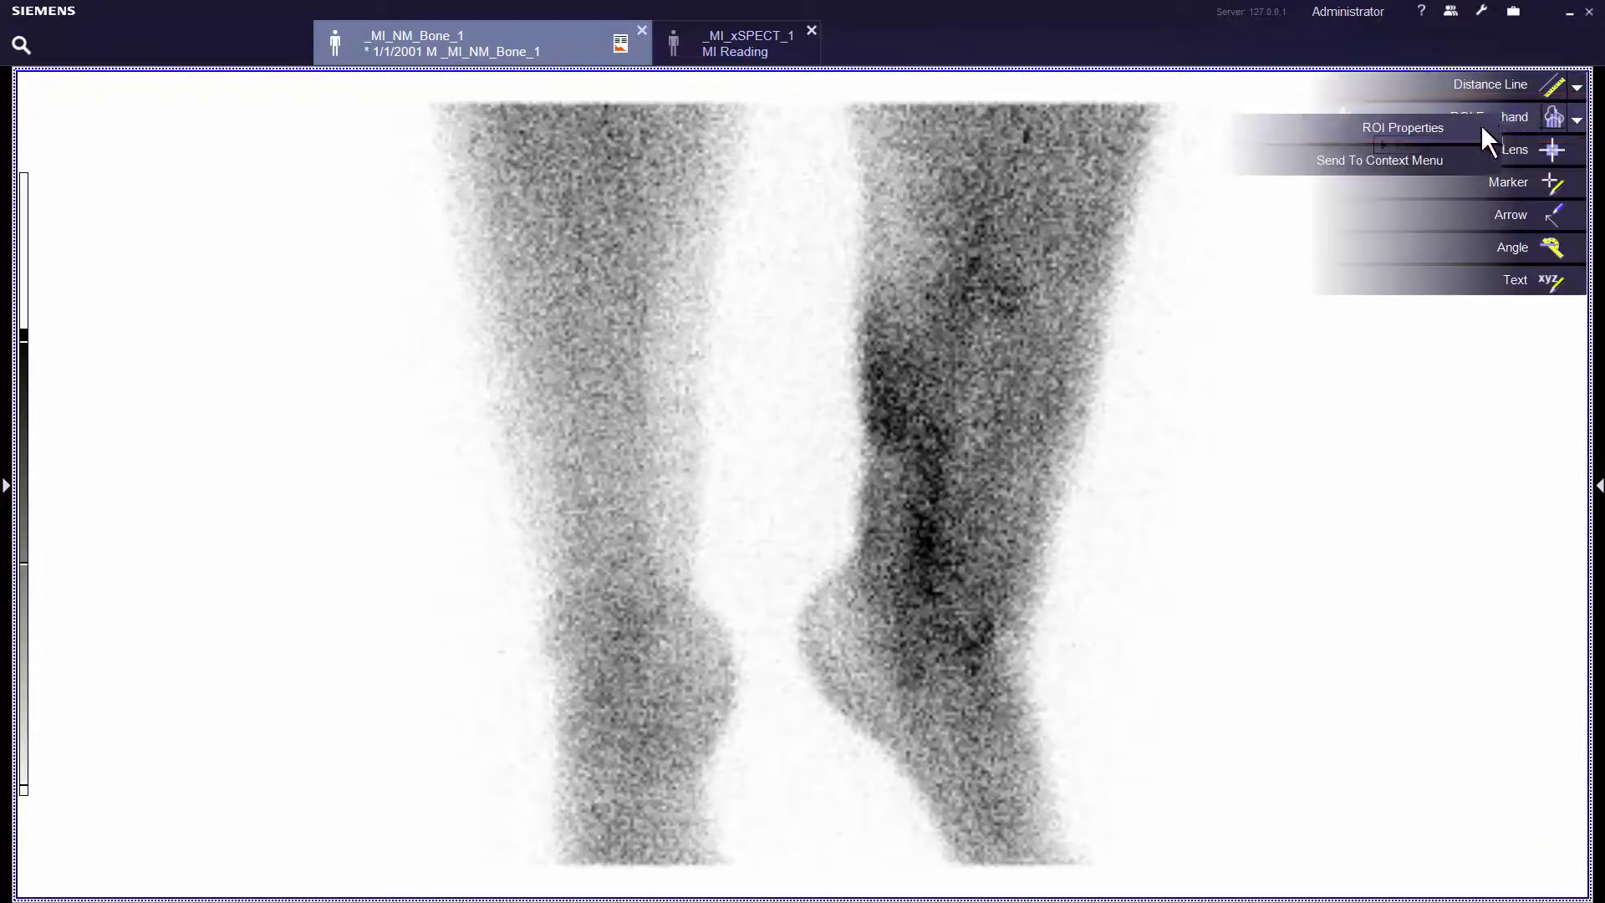
pyautogui.click(1393, 158)
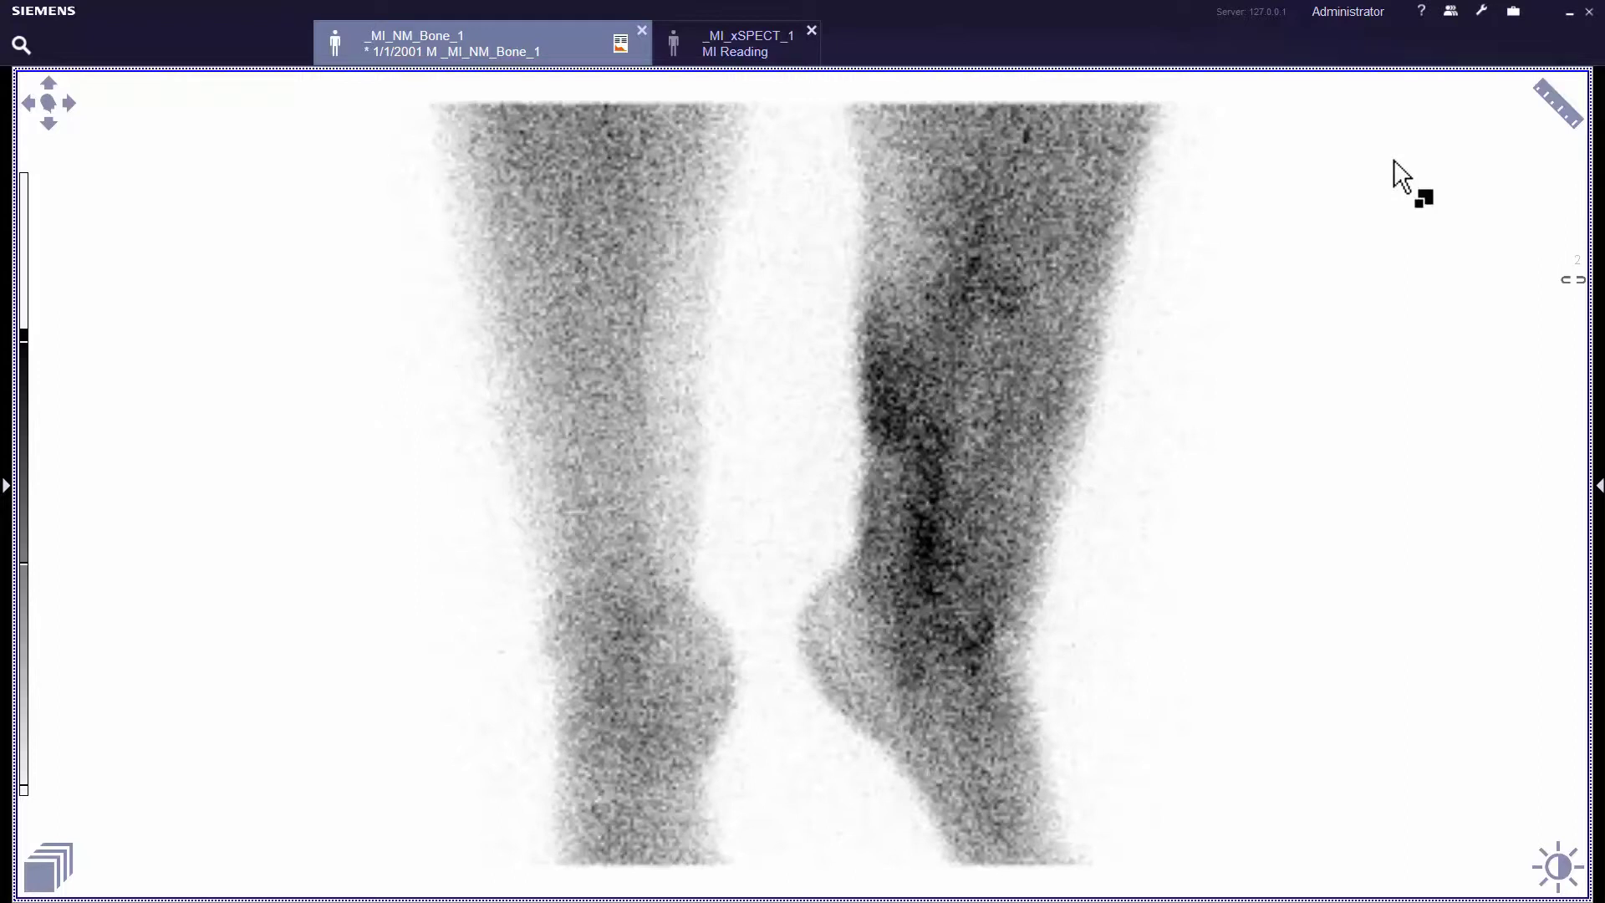
pyautogui.rightClick(1393, 158)
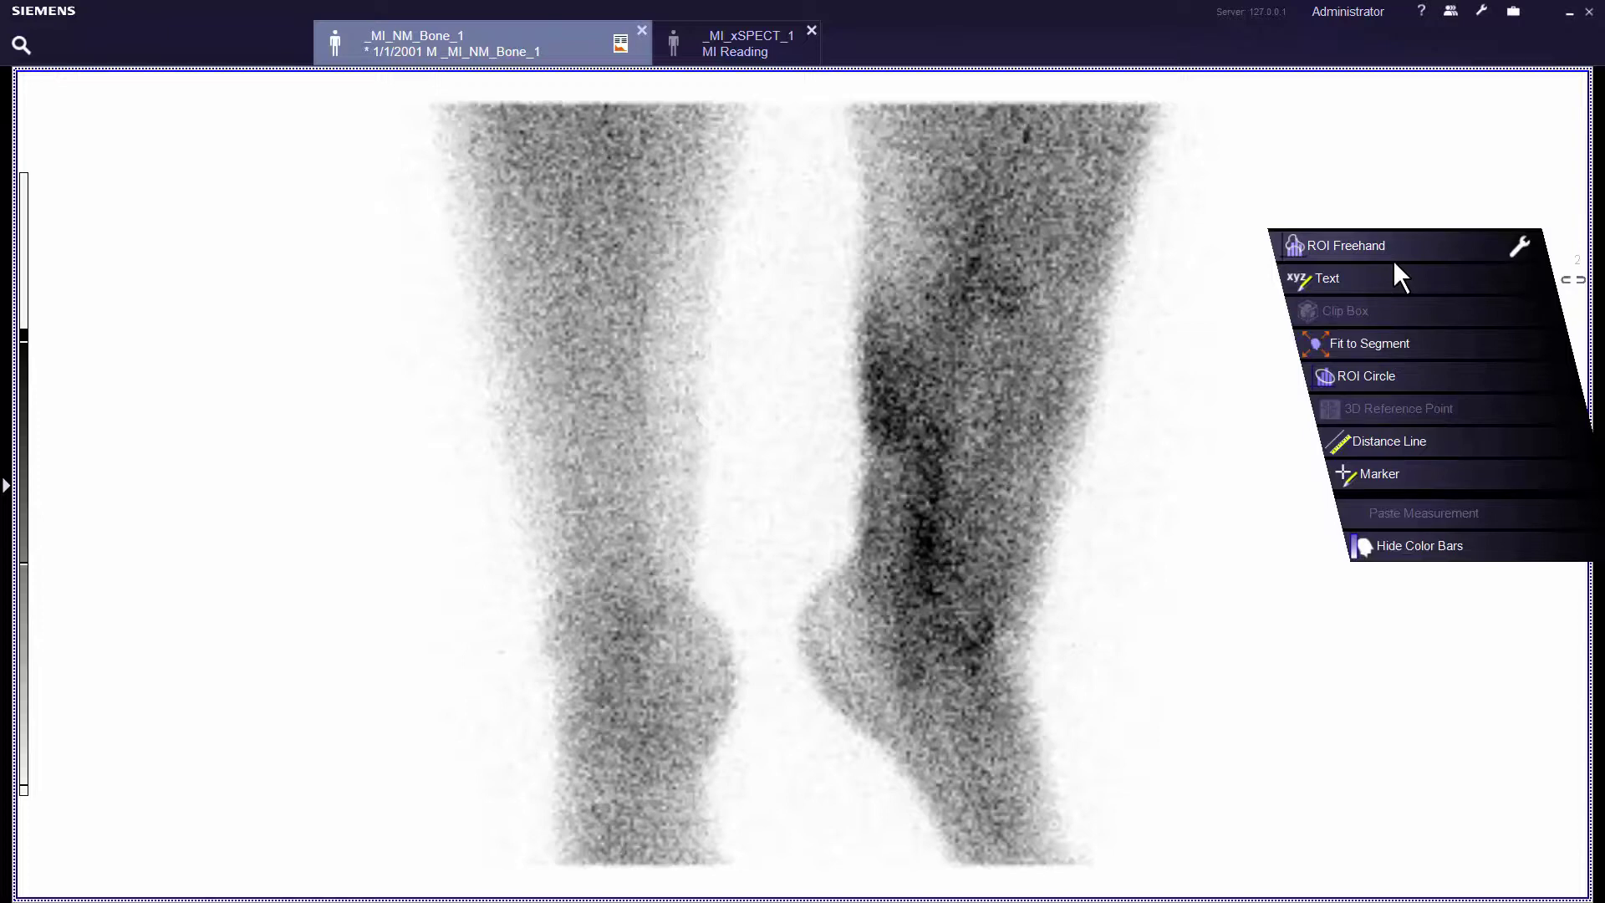
# - Add the Pixel Lens tool to the image context menu and activate it from there
pyautogui.click(1551, 109)
pyautogui.click(1551, 108)
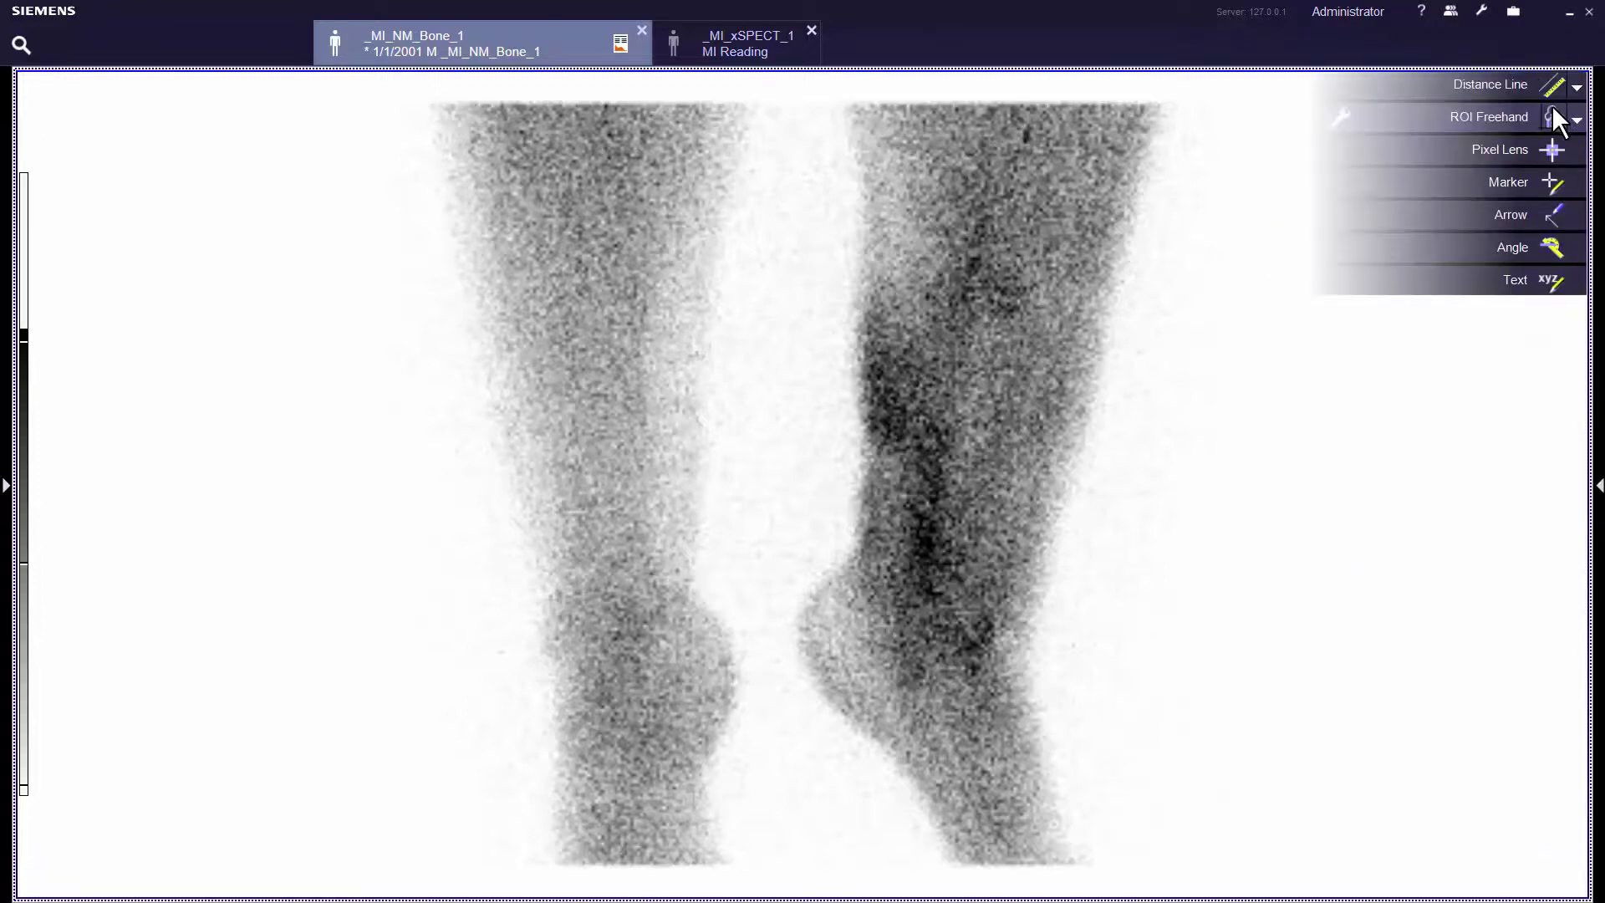
pyautogui.rightClick(1504, 151)
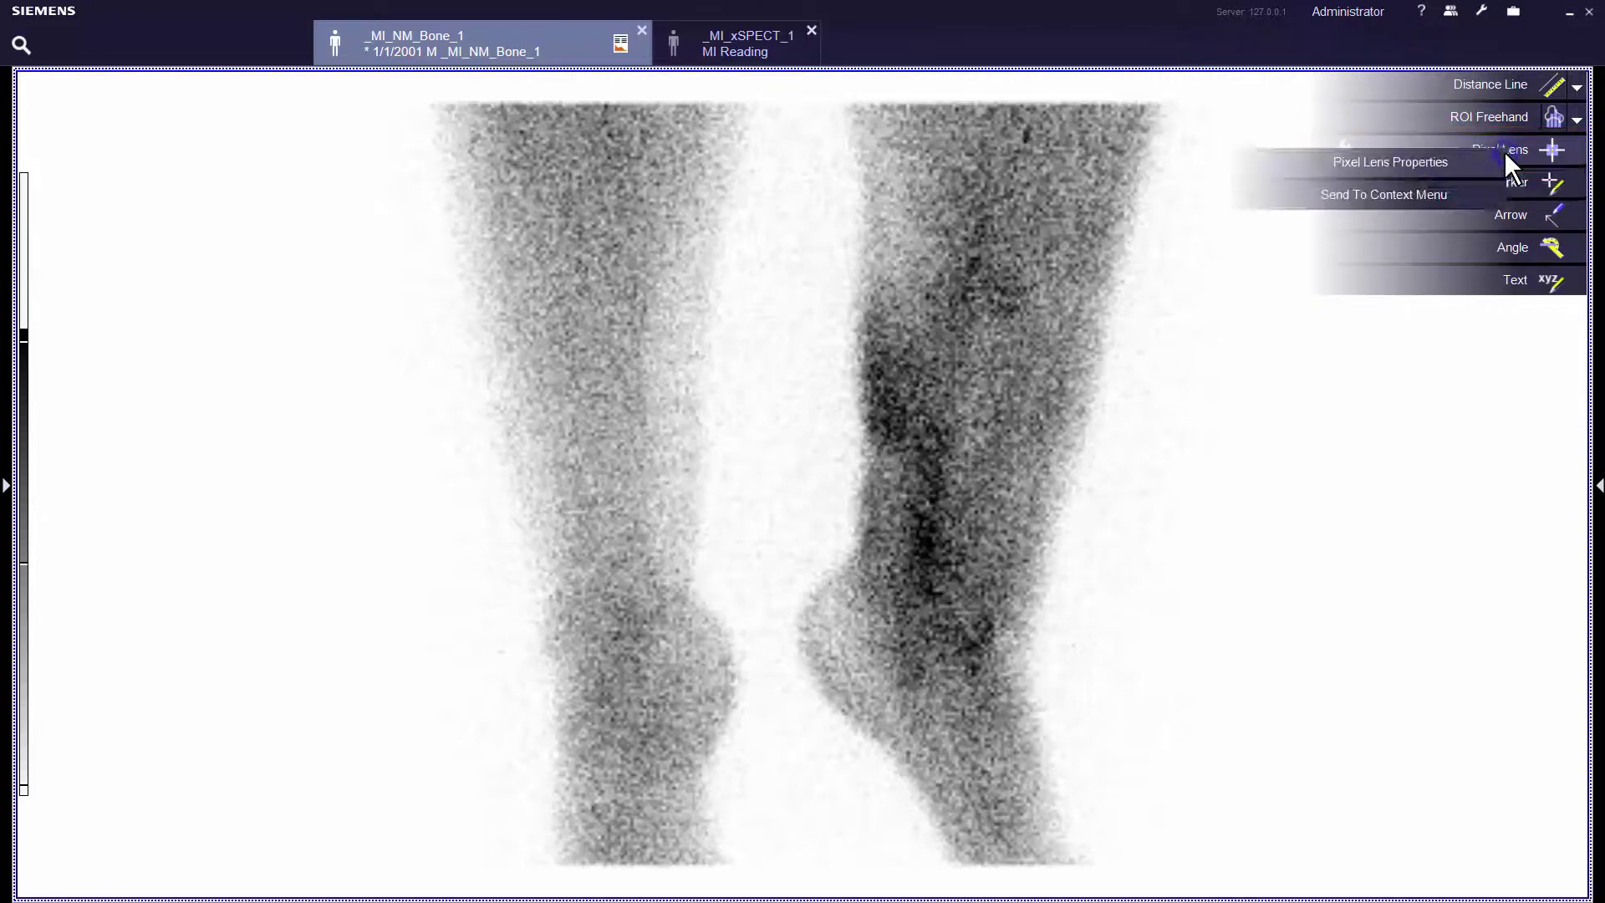
pyautogui.click(1428, 200)
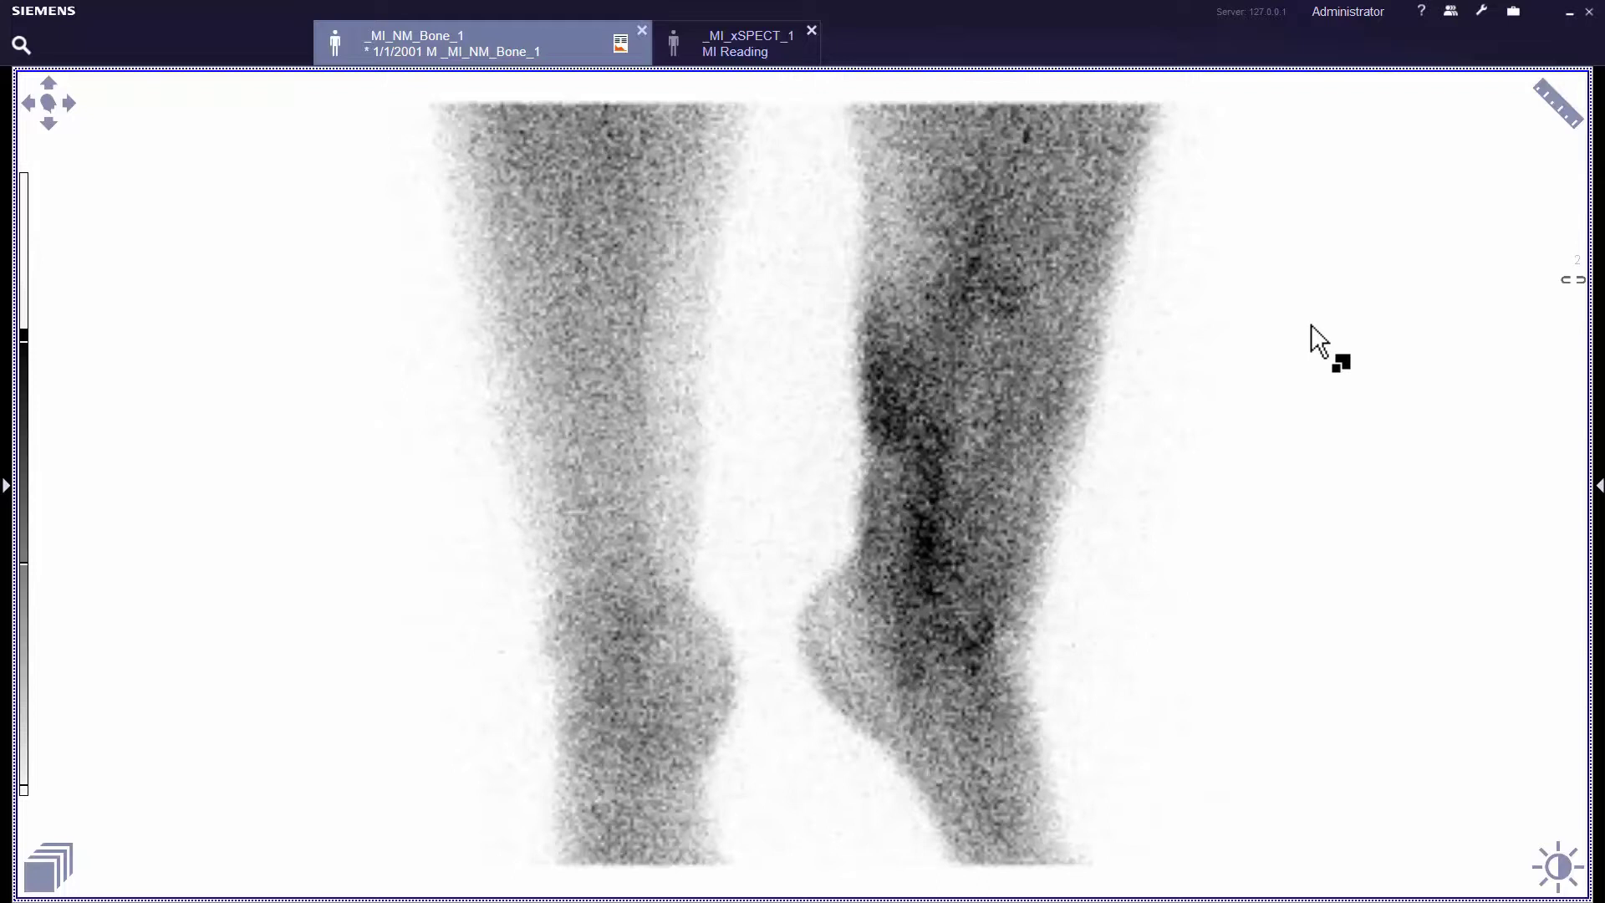
pyautogui.rightClick(1219, 425)
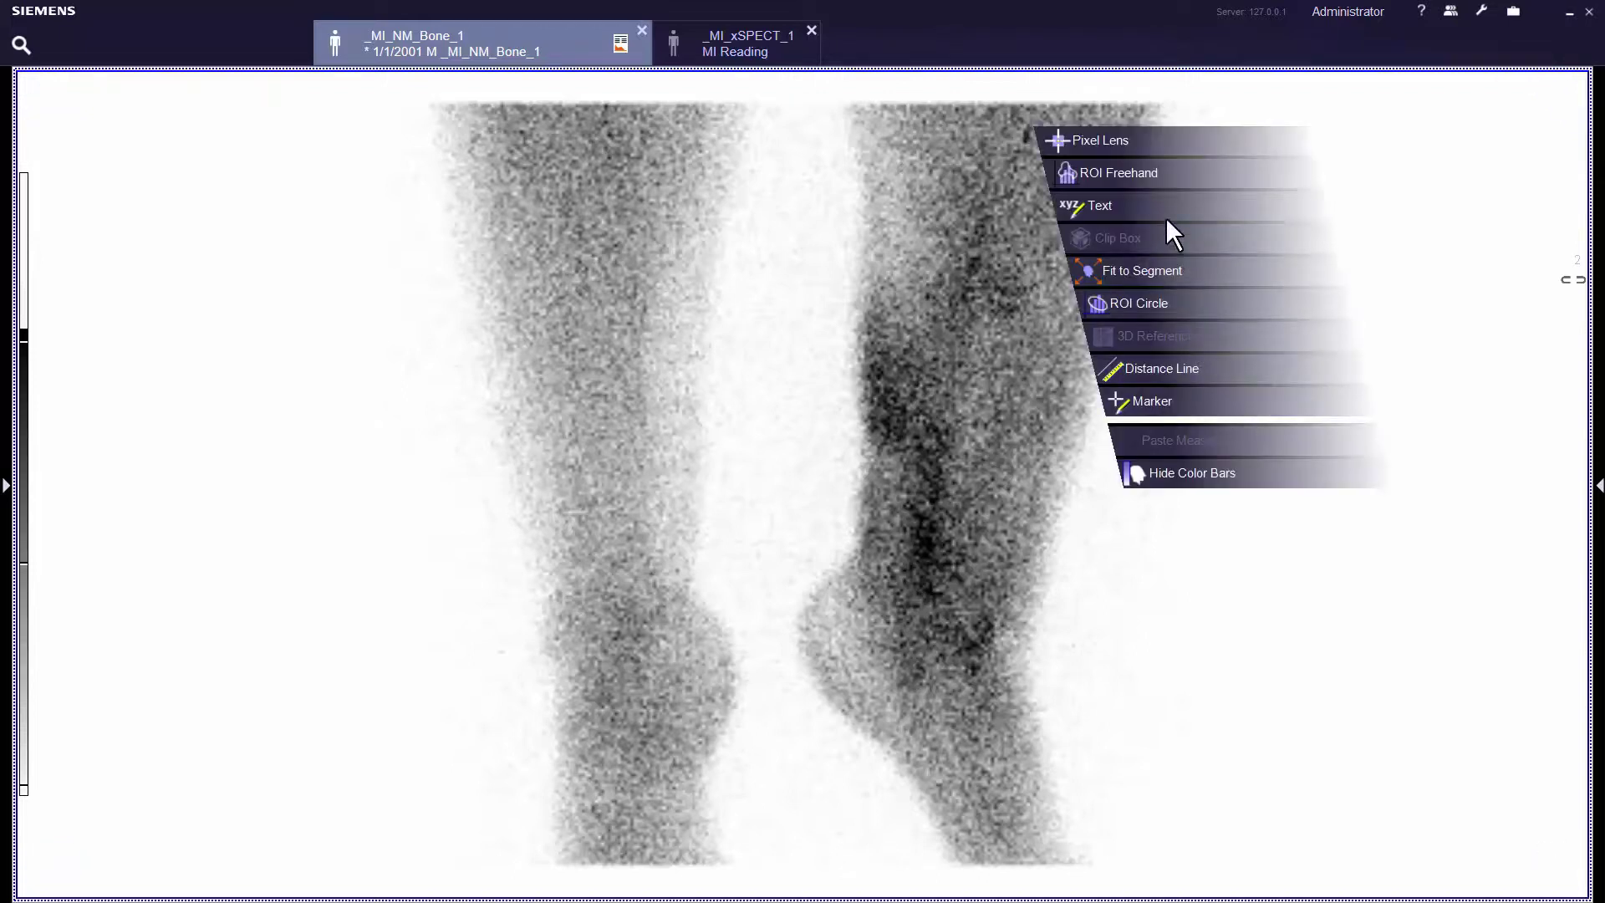
pyautogui.click(1158, 139)
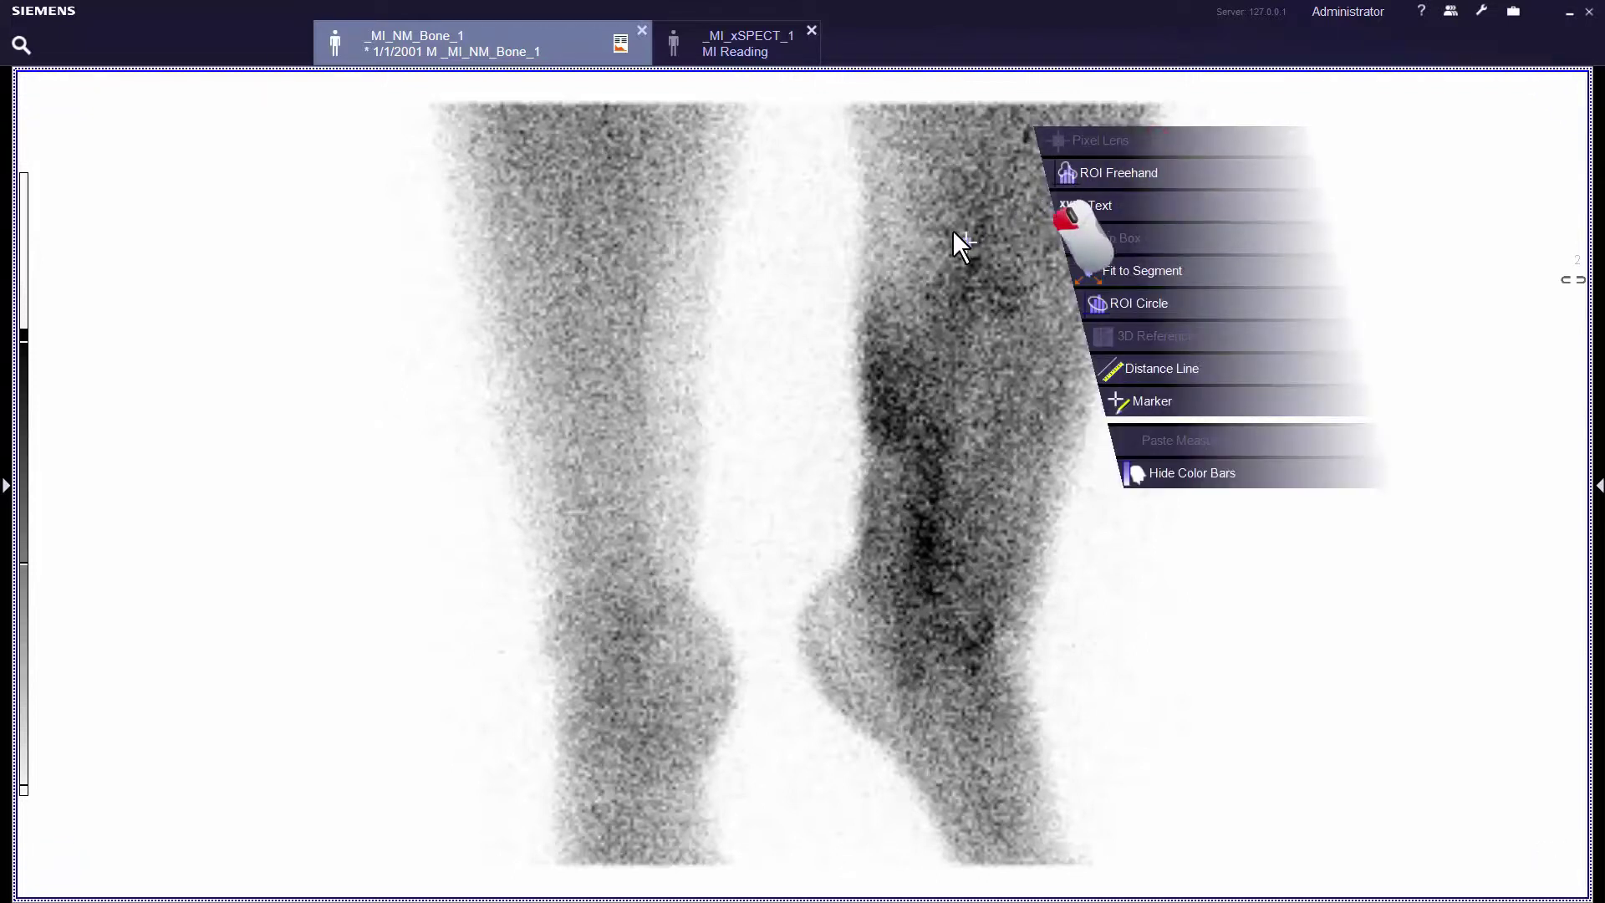
# - Choose the Distance Line tool for the maximized foot image and return to the full layout
pyautogui.click(1142, 369)
pyautogui.click(1008, 444)
pyautogui.doubleClick(1010, 446)
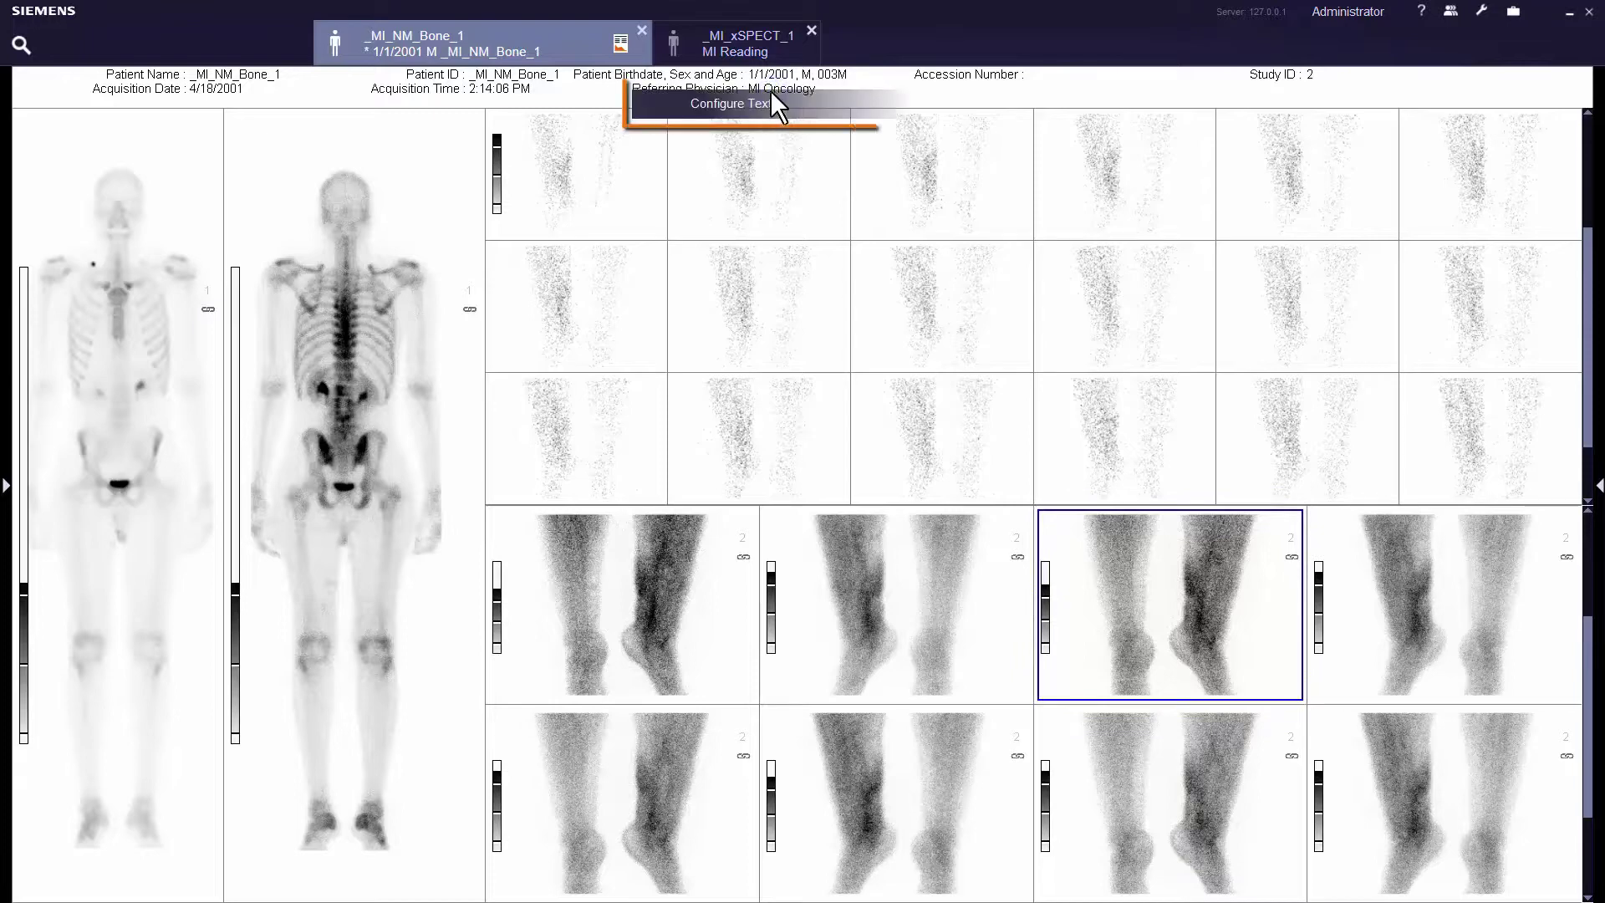
# - Open the text configuration for the patient header and remove Referring Physician from the selected attributes
pyautogui.click(760, 104)
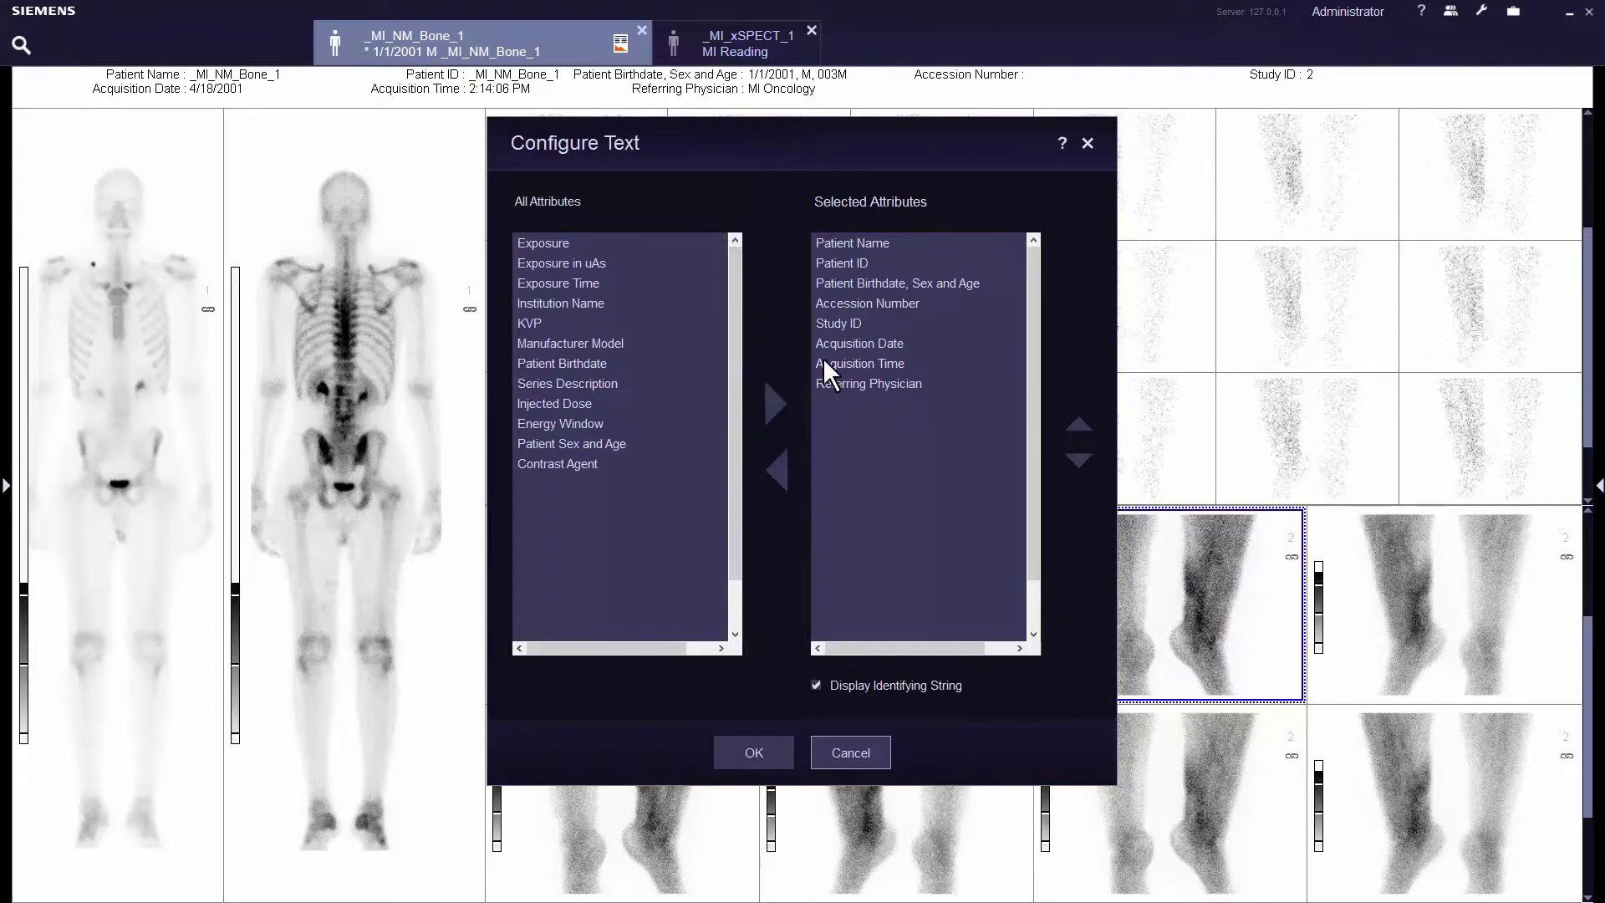
pyautogui.click(865, 381)
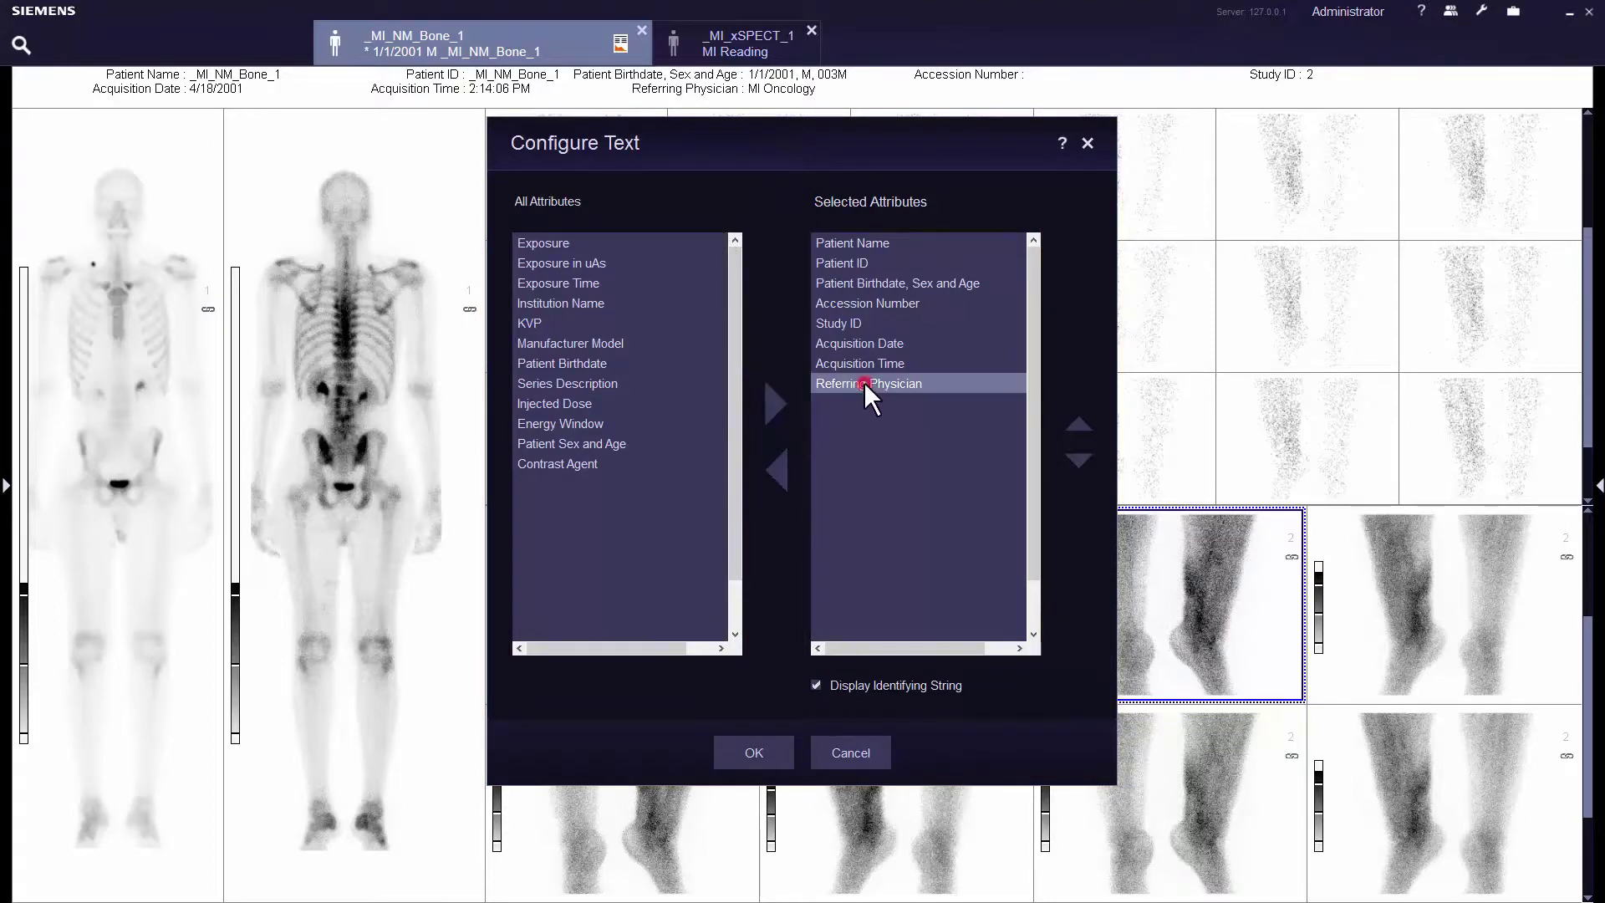
pyautogui.click(776, 469)
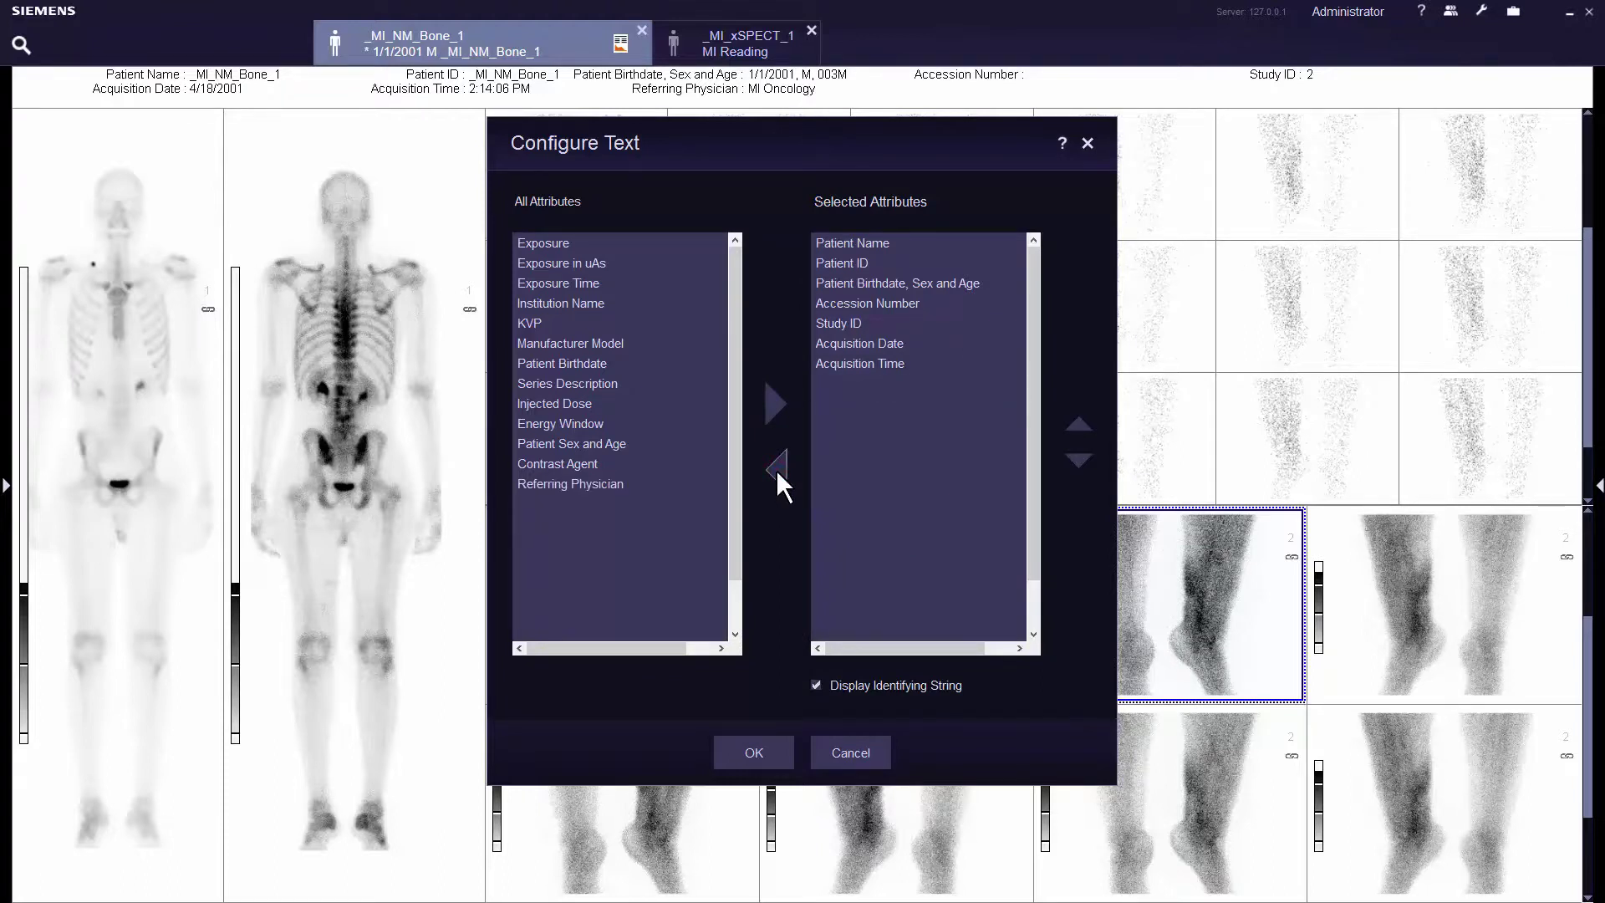
# - Move Acquisition Date above Accession Number, turn off Display Identifying String and accept the text configuration
pyautogui.click(872, 343)
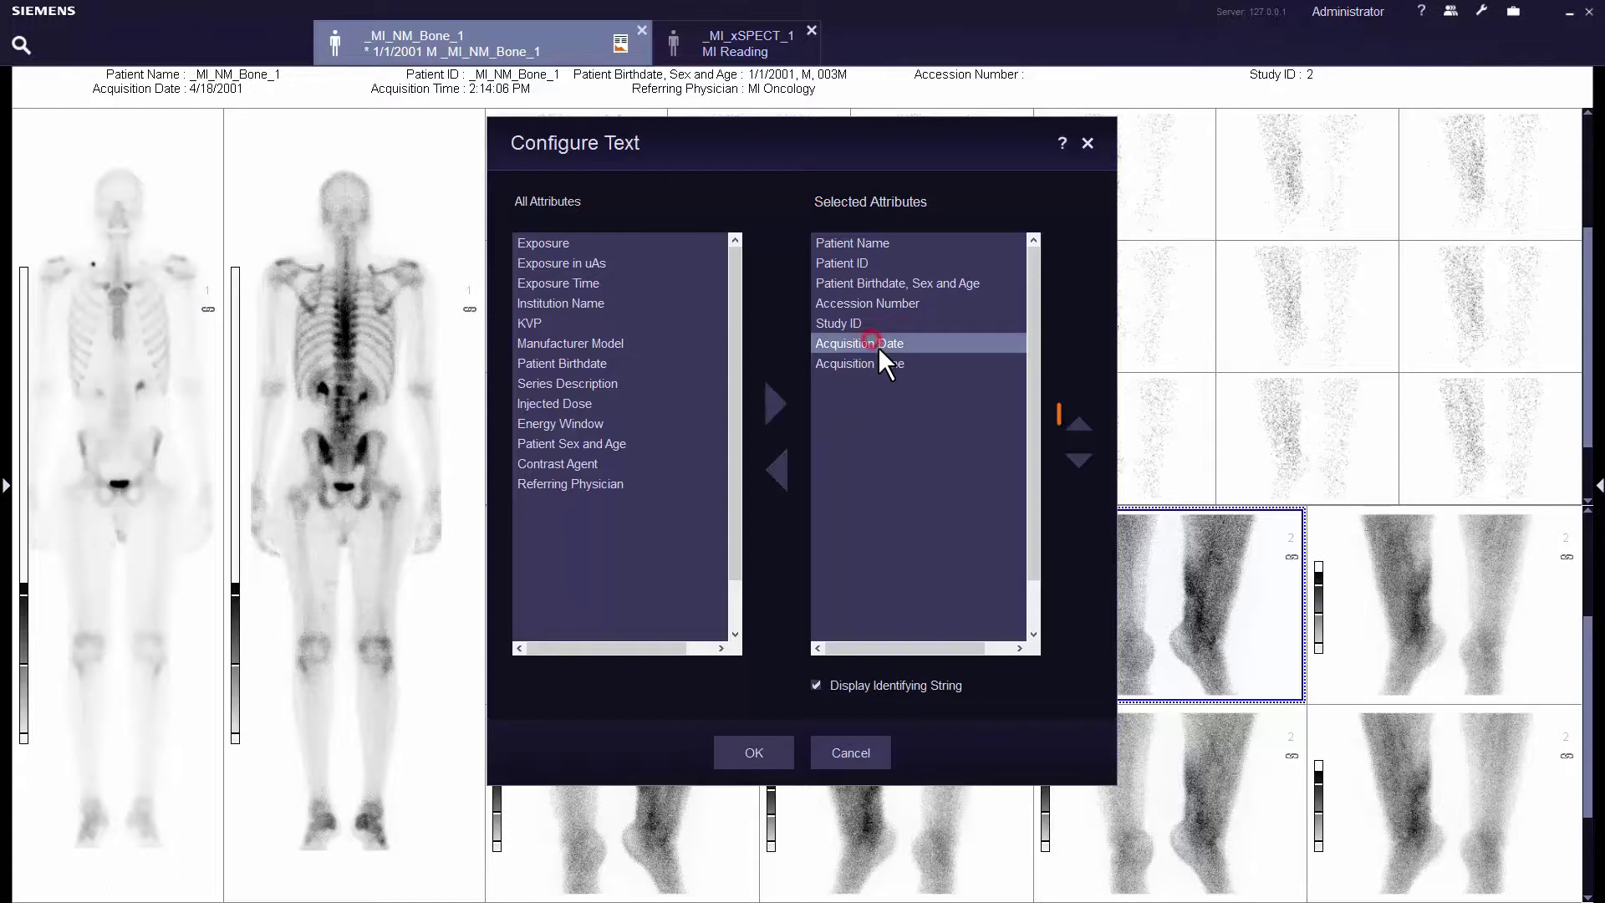
pyautogui.click(1074, 425)
pyautogui.click(1073, 426)
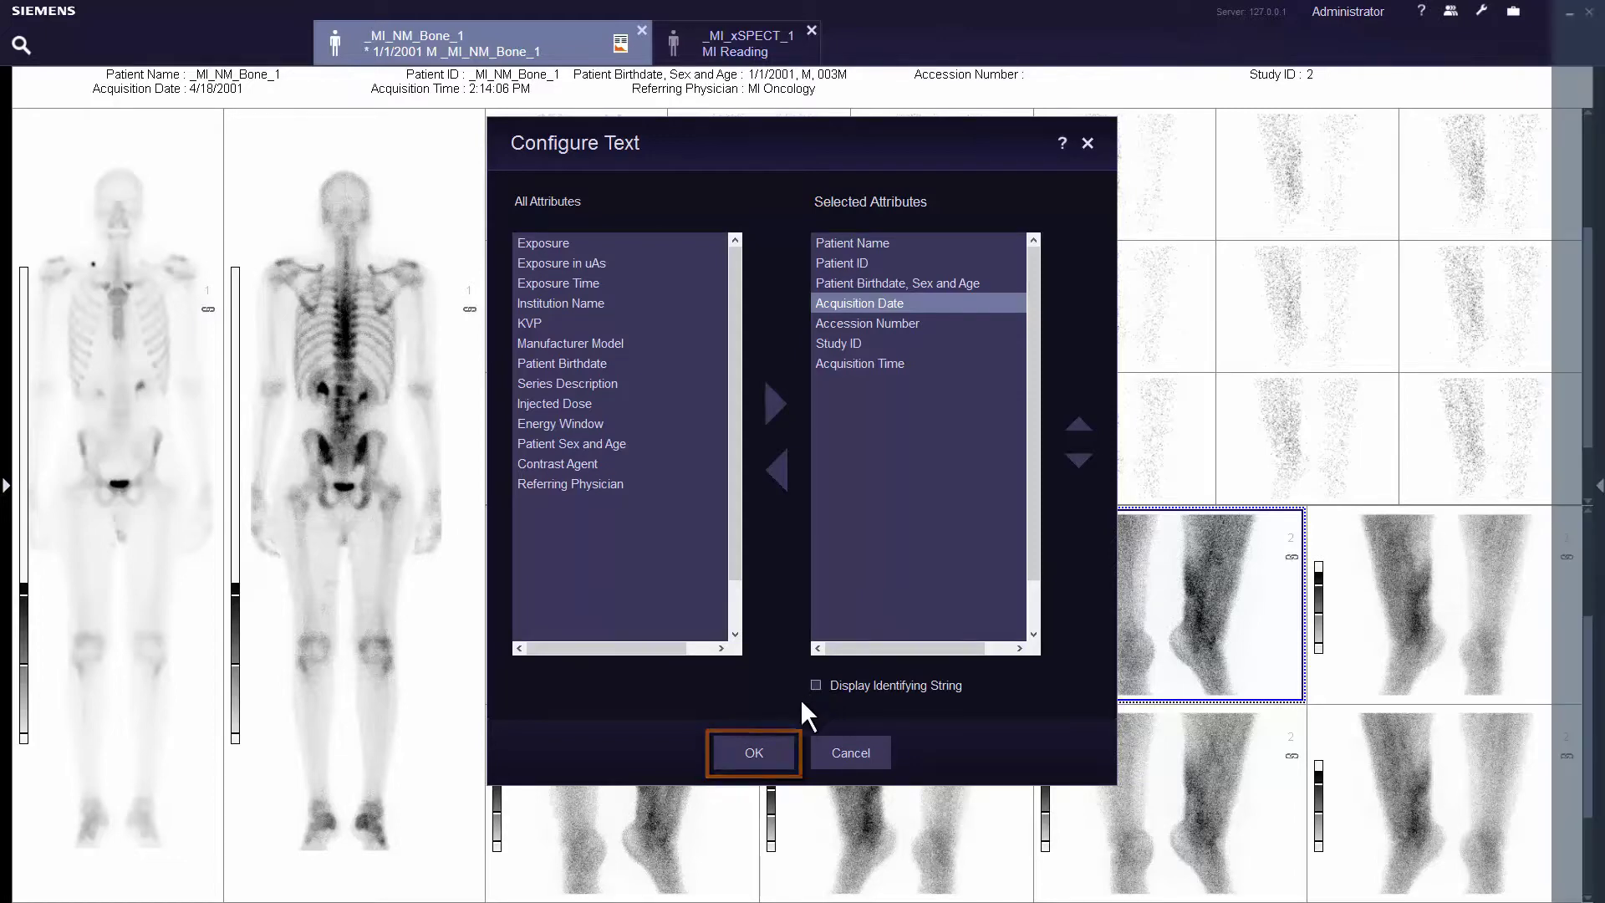
pyautogui.click(767, 749)
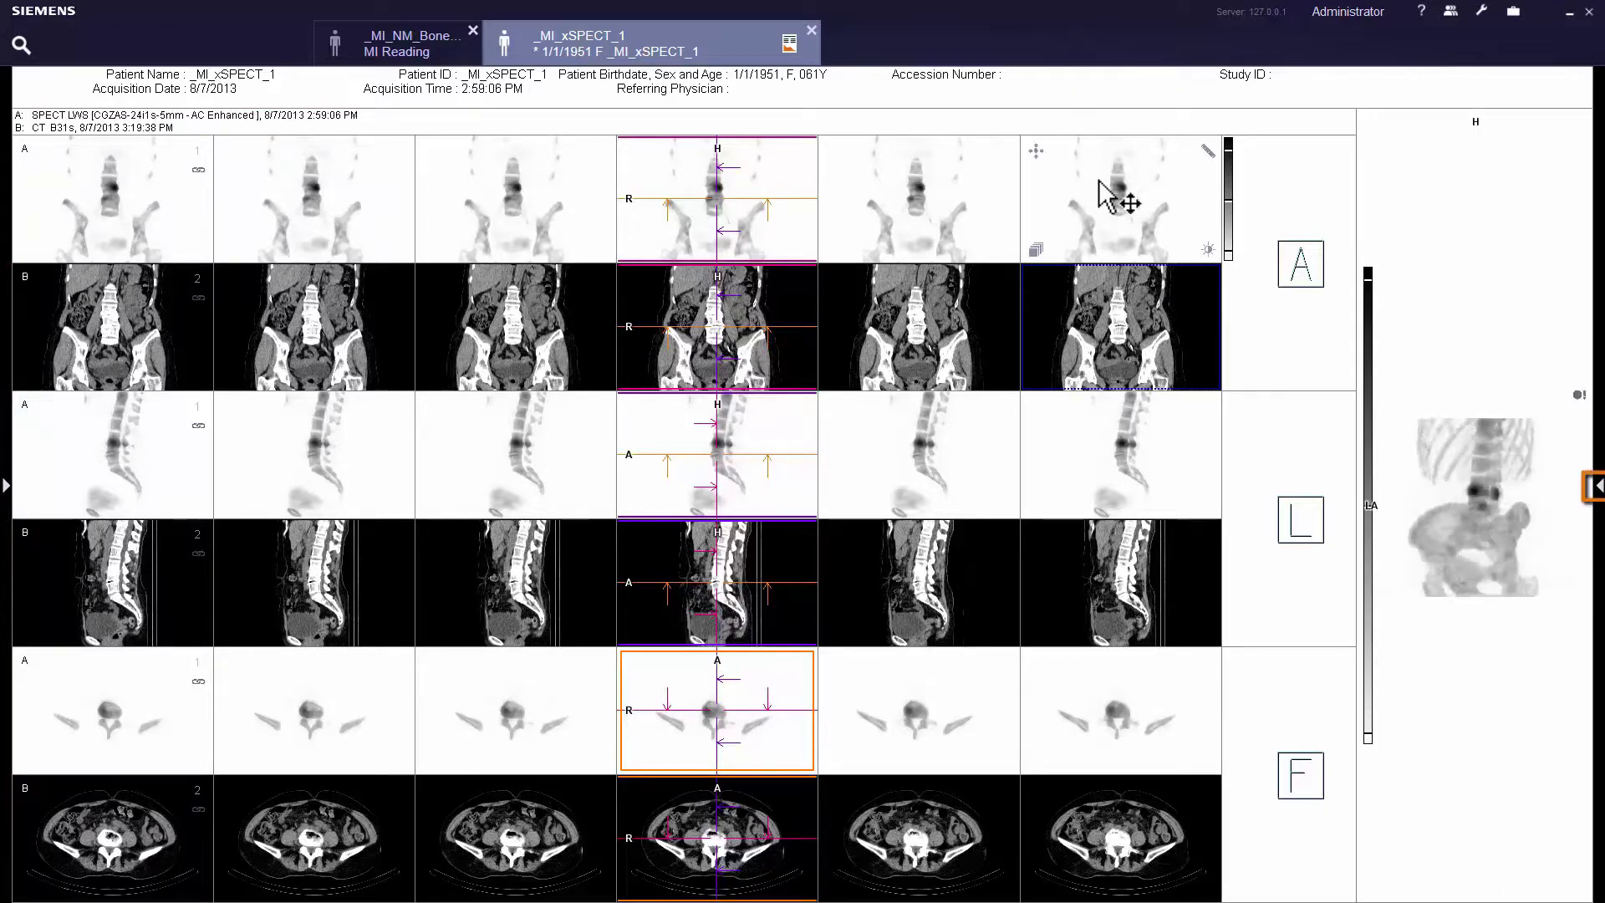
# - Replace the CT series in the volume stripe with the SPECT LWS [3DSCAC-8i4s-8.4mm - AC] series from the data groups
pyautogui.moveTo(1179, 313)
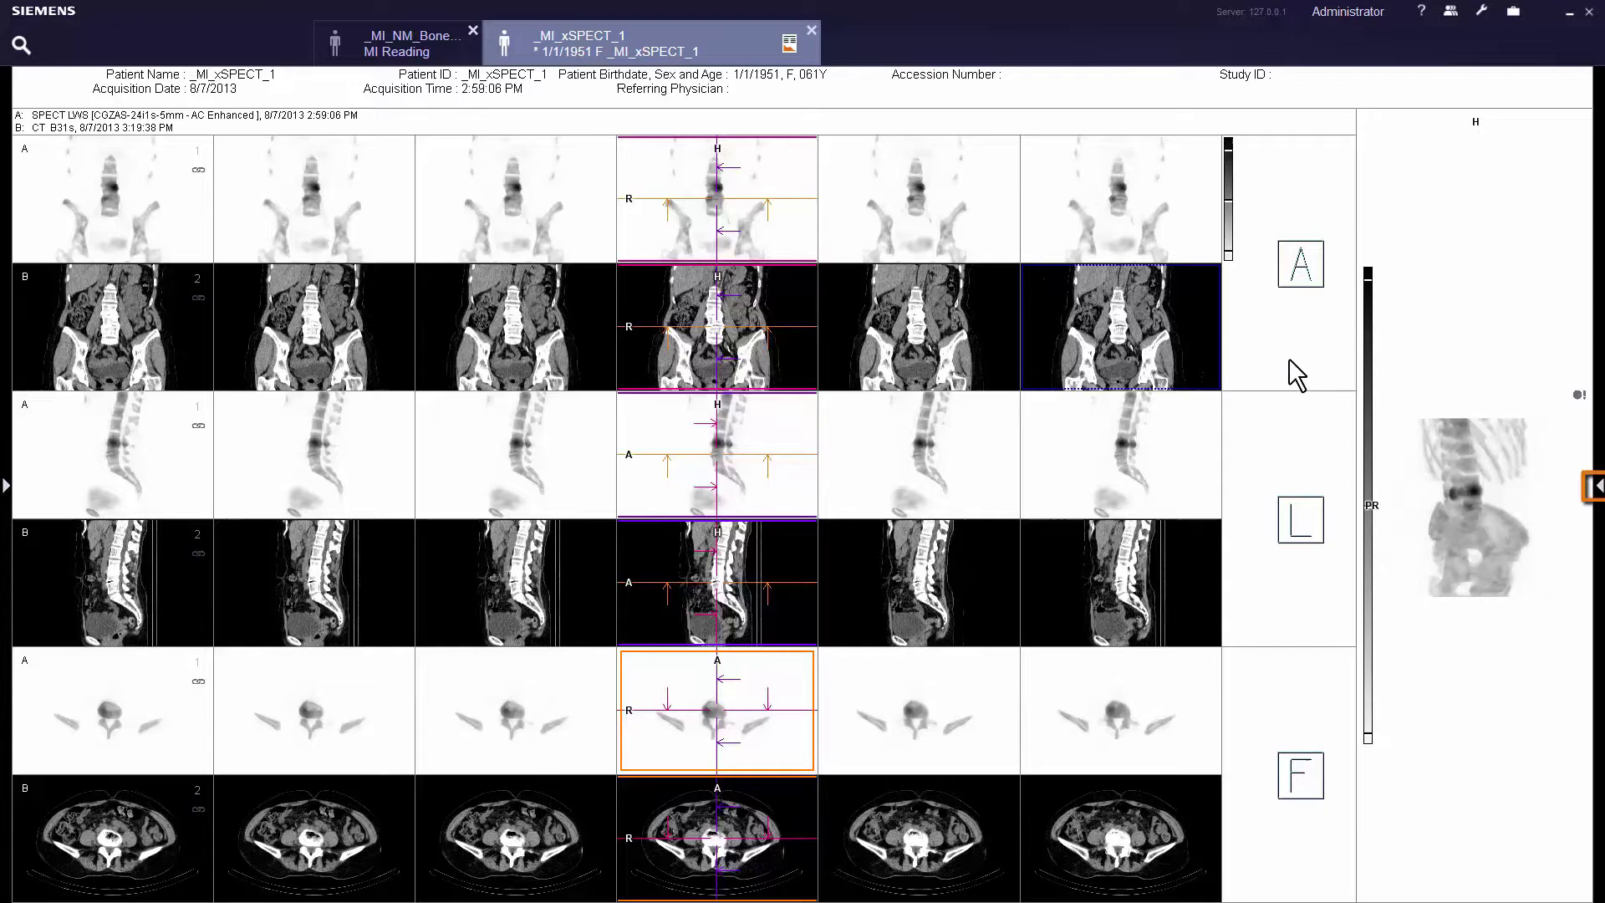
pyautogui.moveTo(1480, 427)
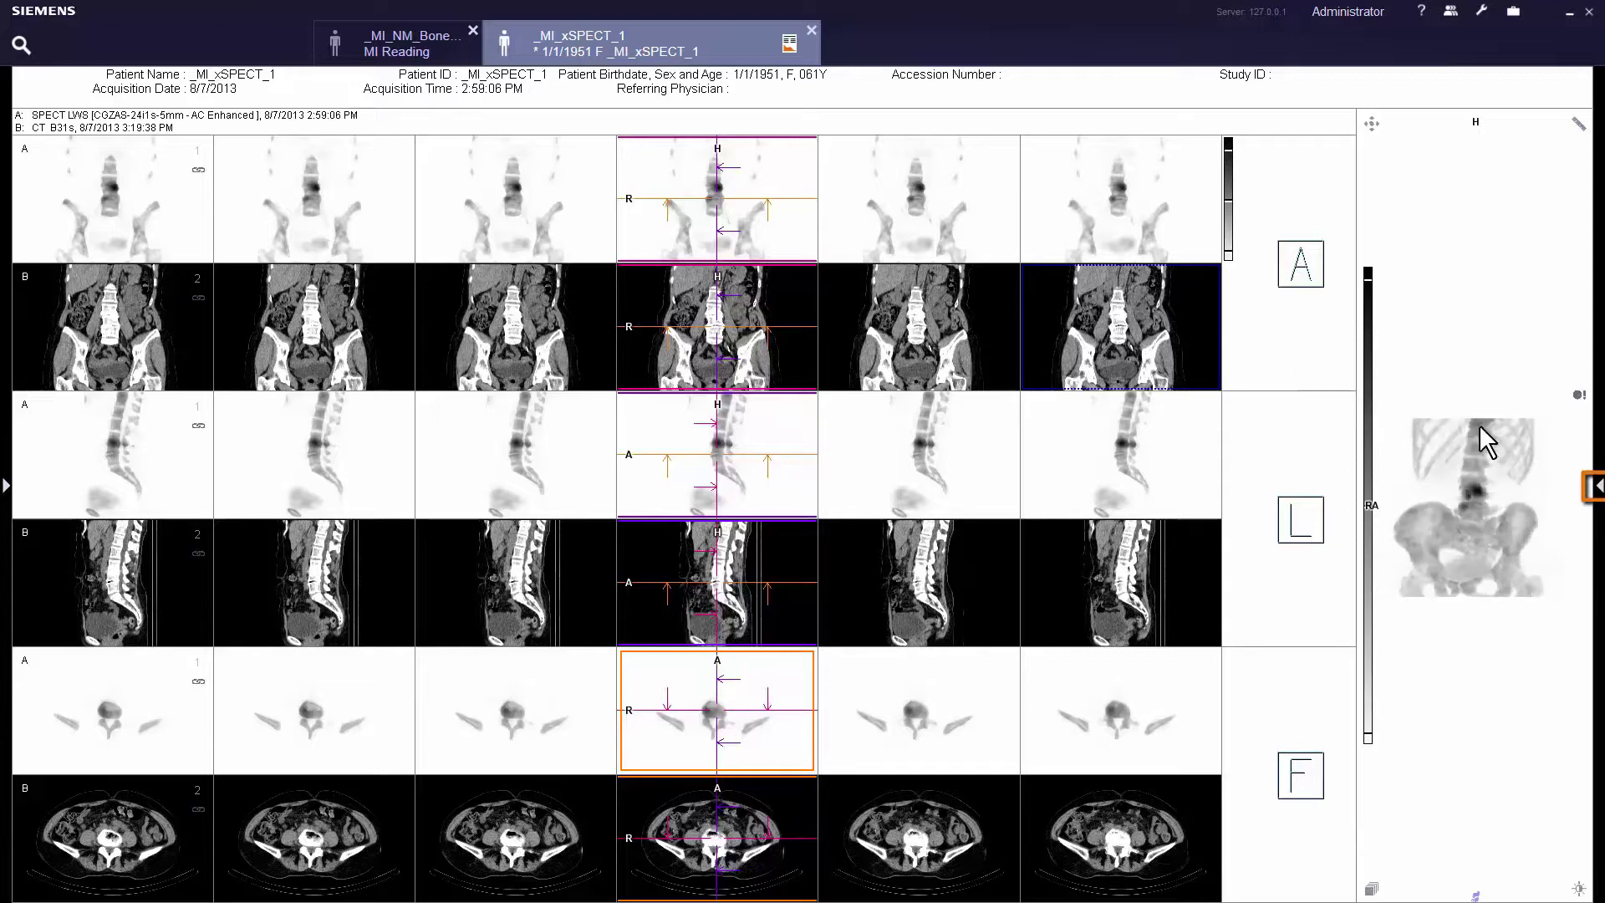
pyautogui.click(1595, 486)
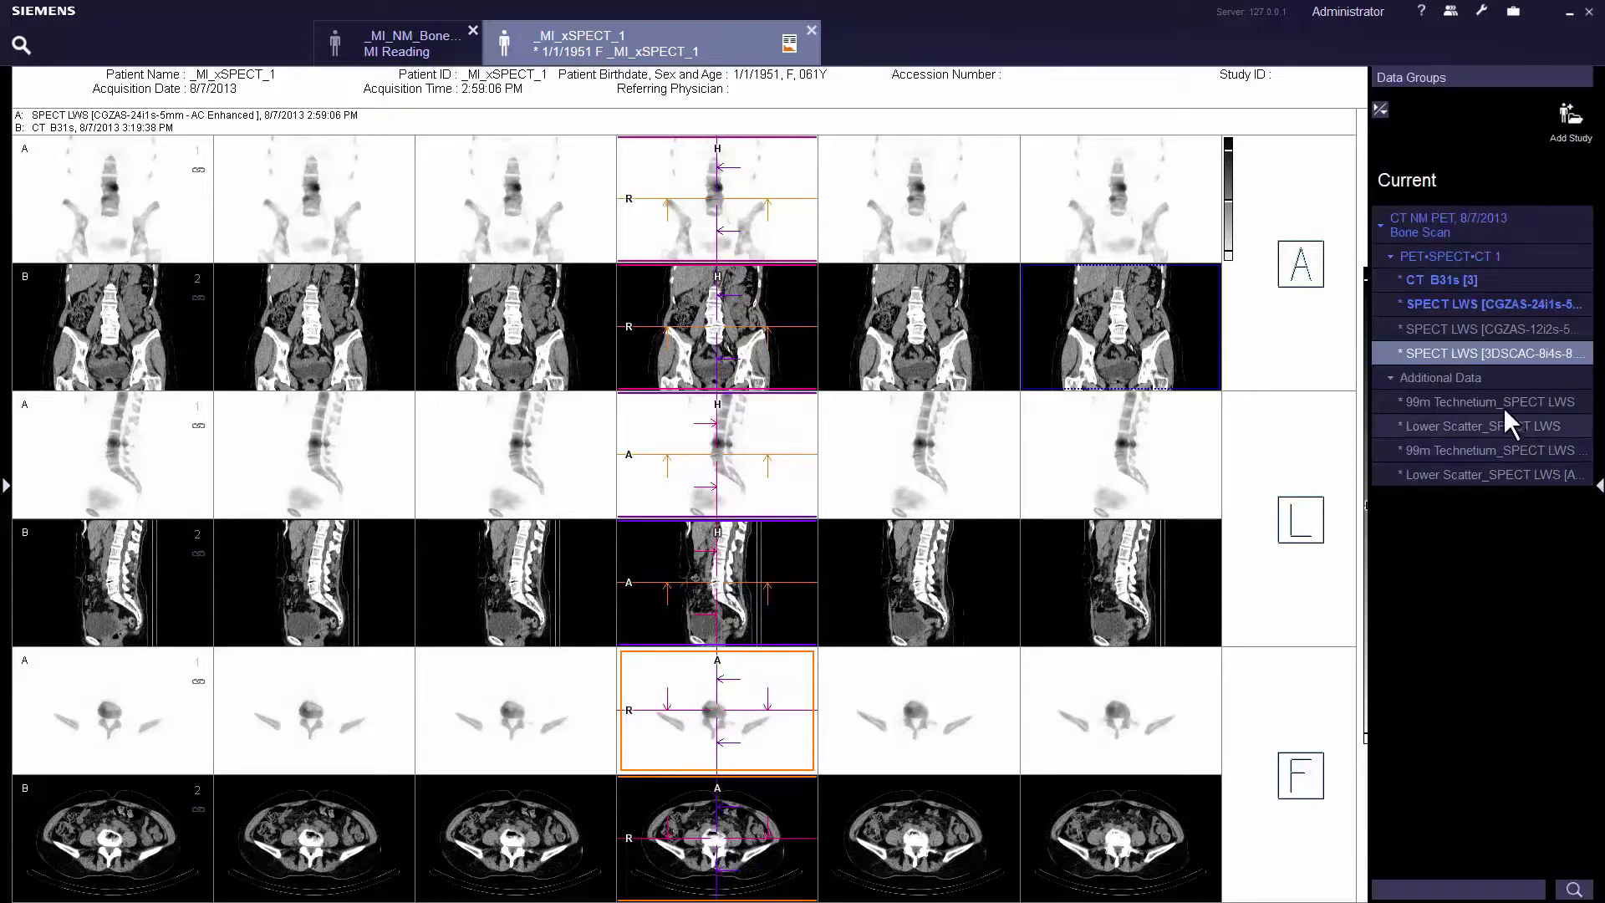
pyautogui.click(1463, 353)
pyautogui.moveTo(1463, 353); pyautogui.dragTo(1087, 329)
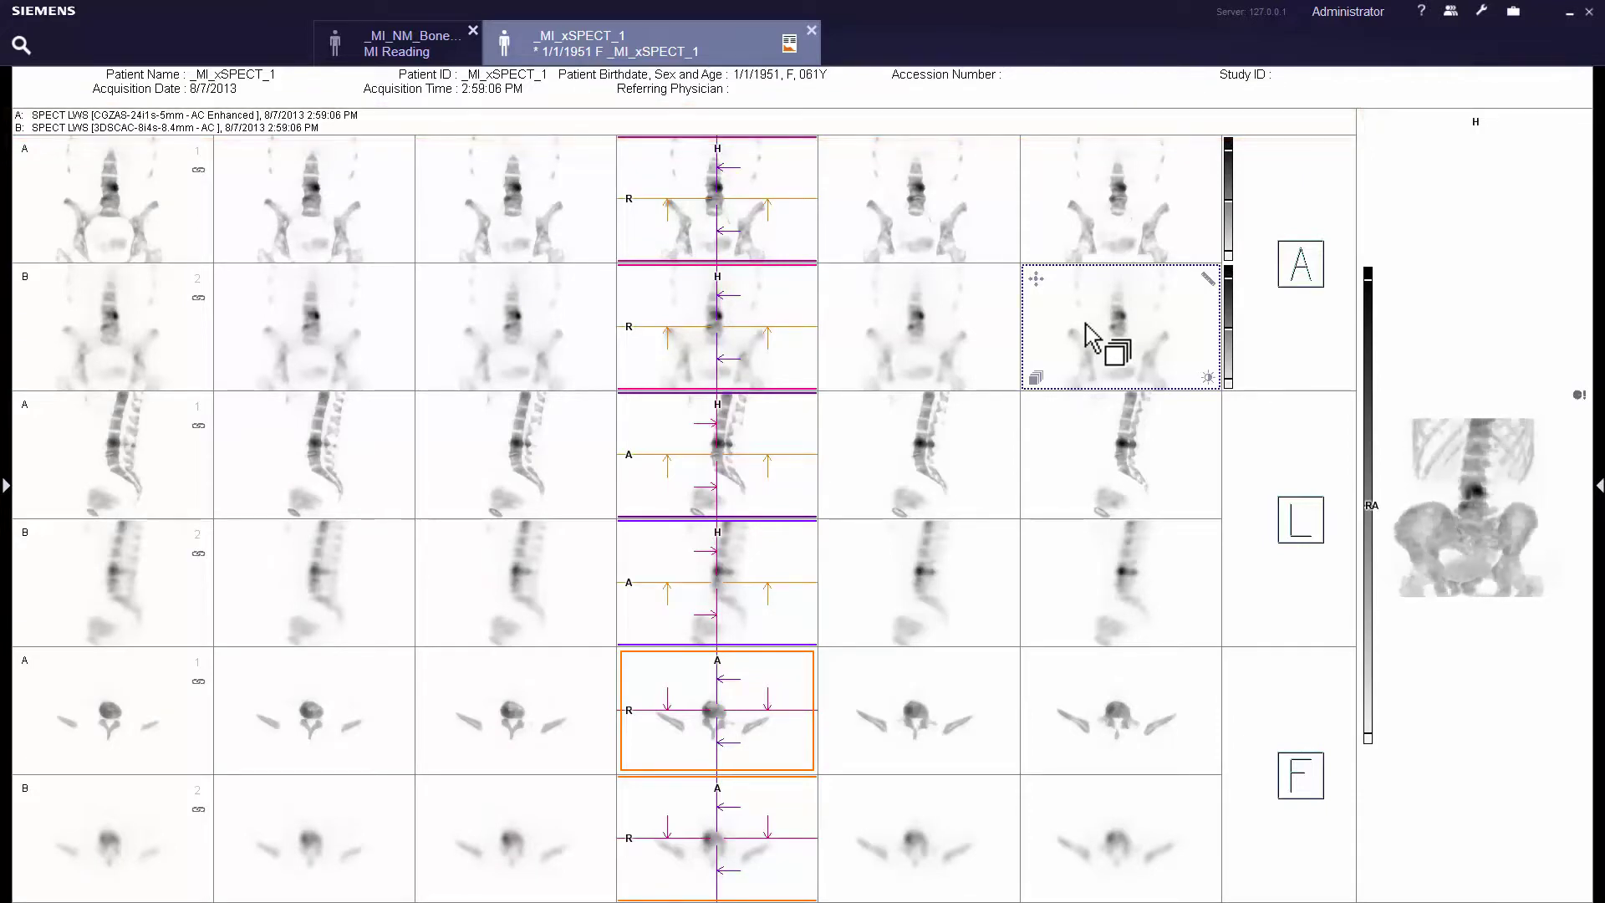
# - Remove the SPECT LWS [3DSCAC-8i4s-8.4mm - AC] series from the volume stripe layout
pyautogui.click(1085, 324)
pyautogui.rightClick(1095, 338)
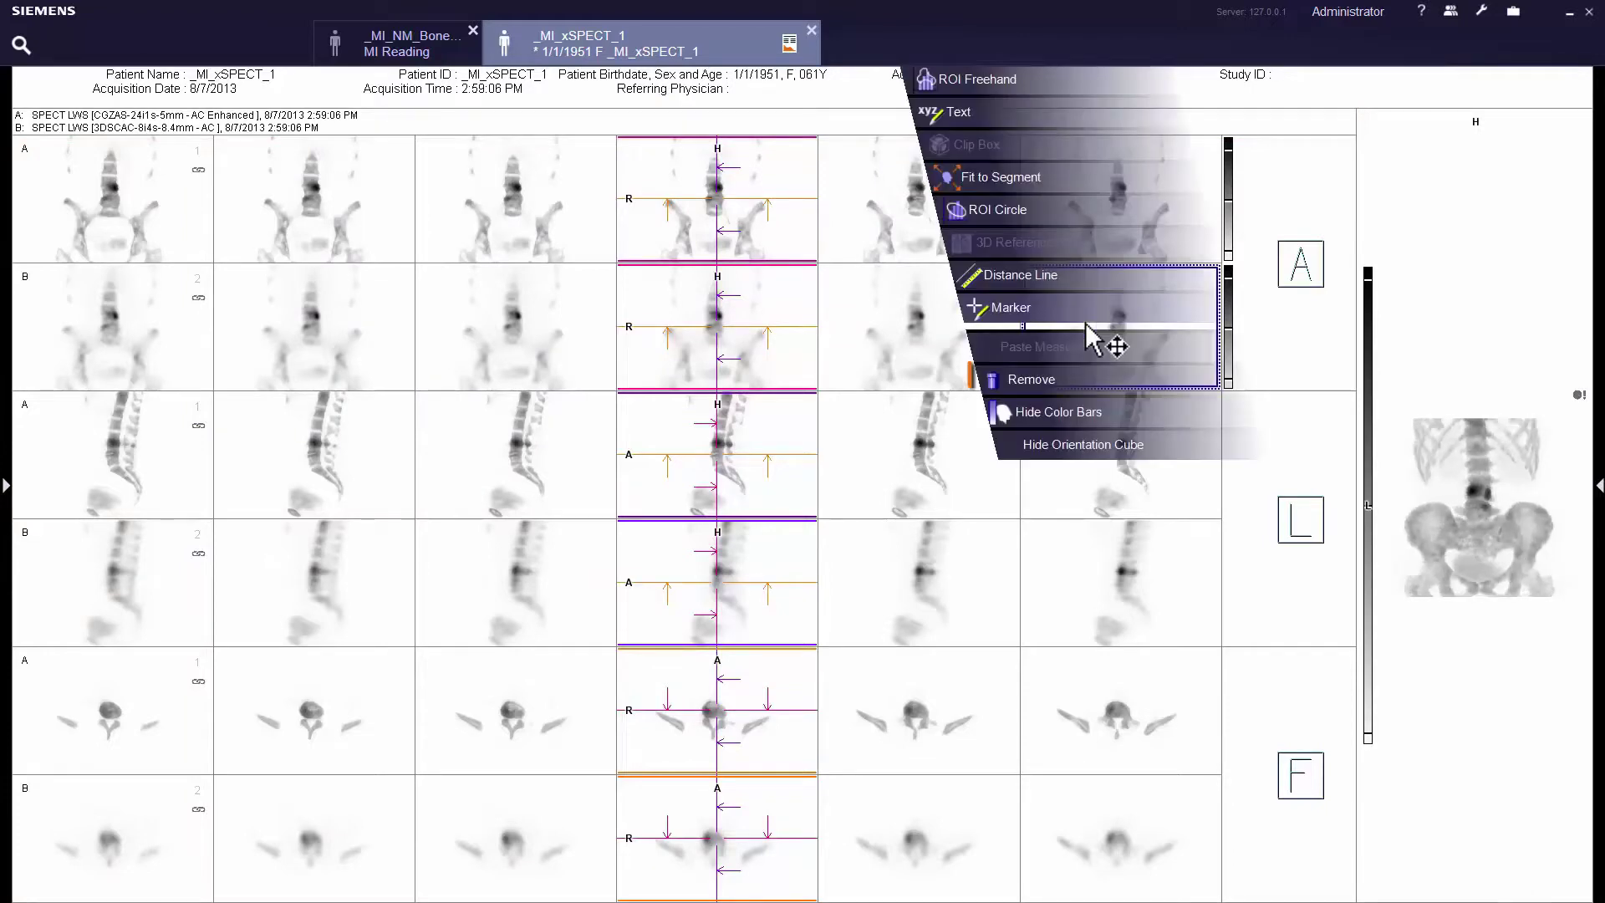
pyautogui.click(1092, 373)
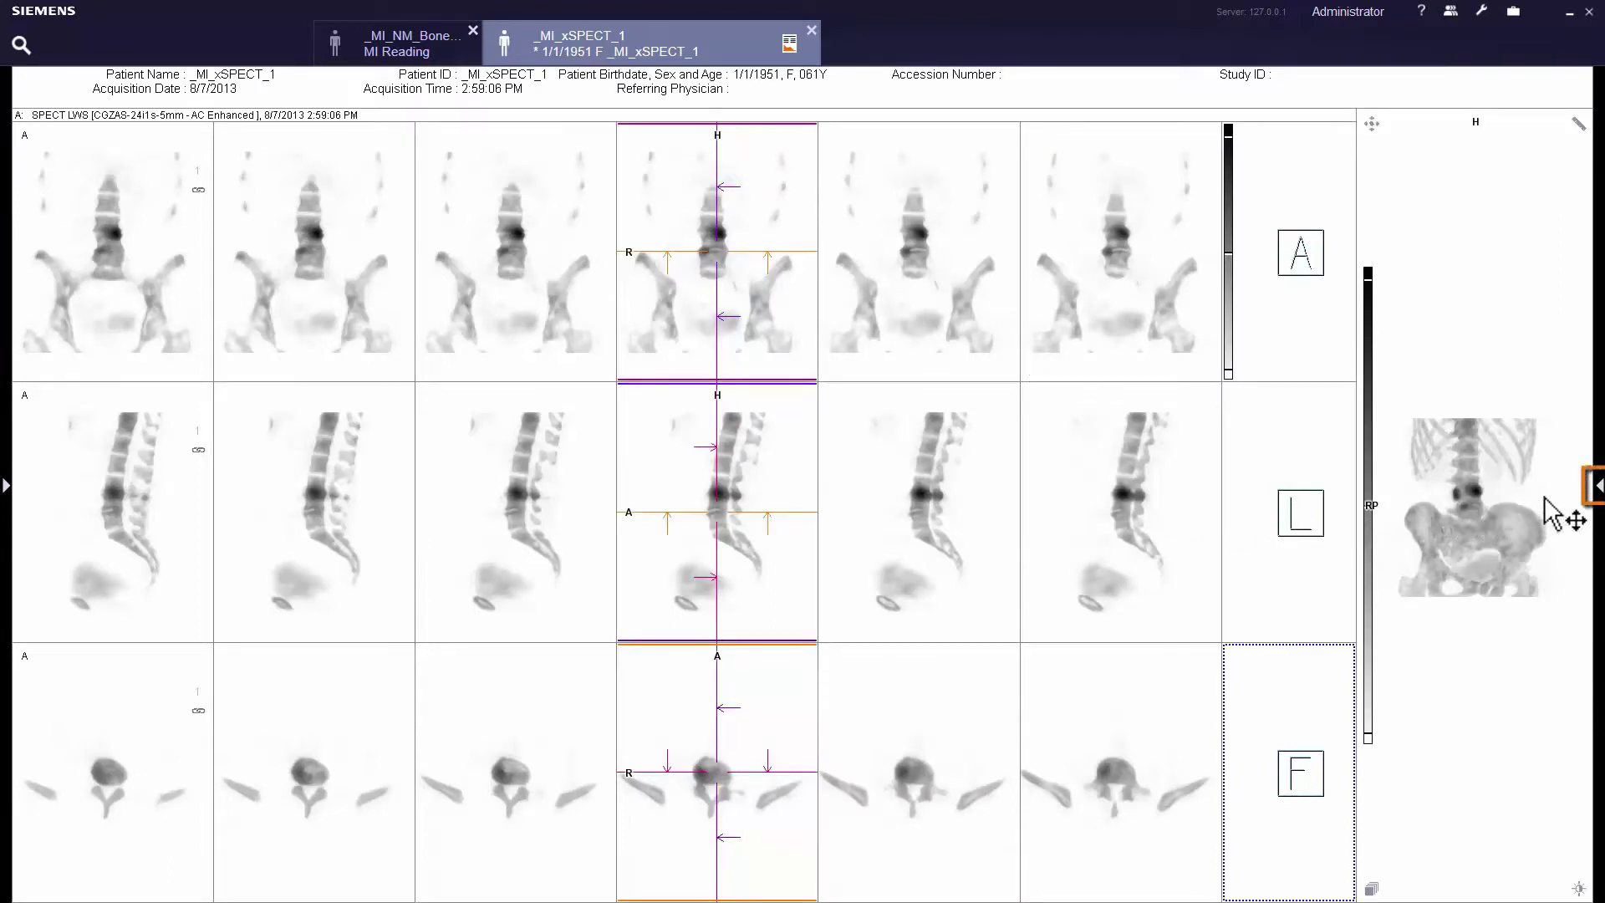
# - Add the CT B31s series from the data groups to the volume stripe as a second series
pyautogui.click(1599, 487)
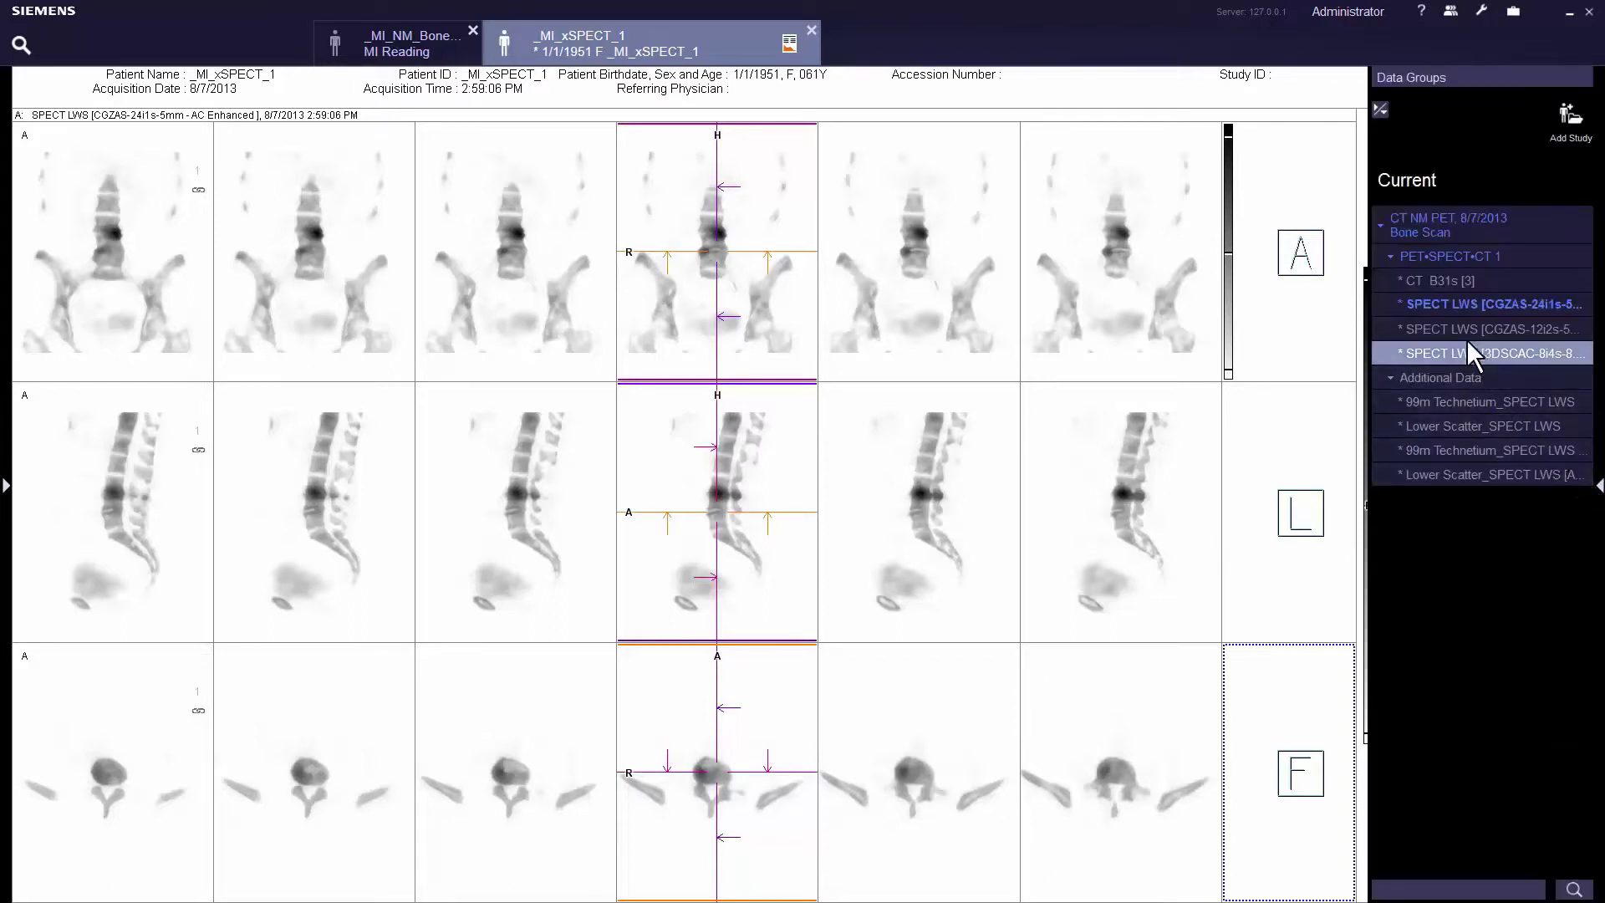
pyautogui.moveTo(1437, 274); pyautogui.dragTo(1114, 253)
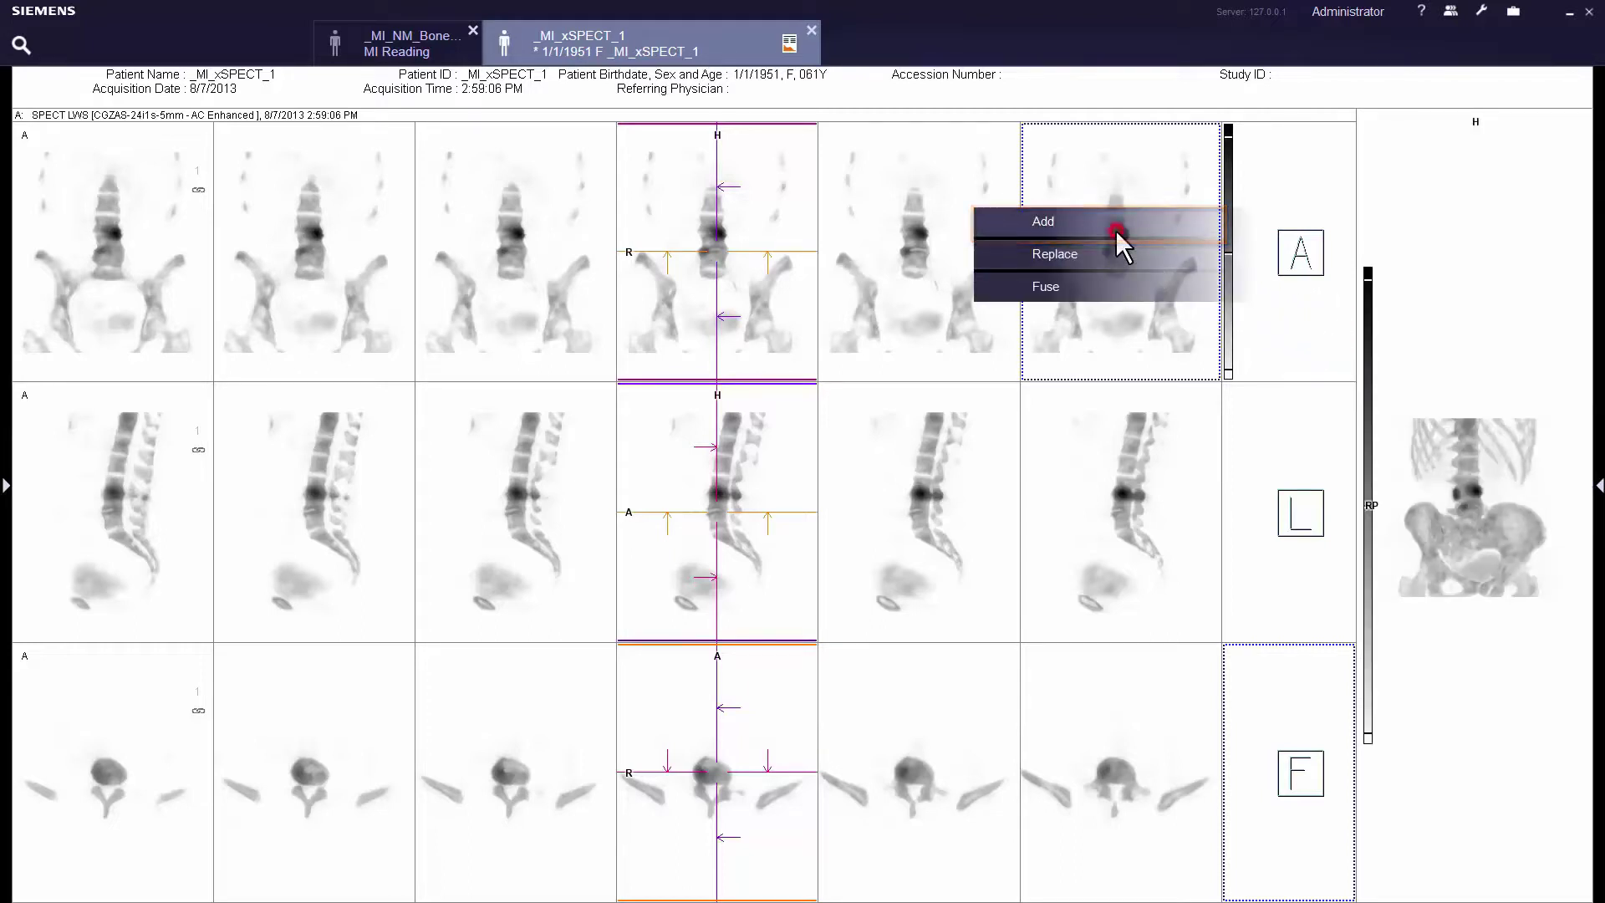
pyautogui.click(1117, 236)
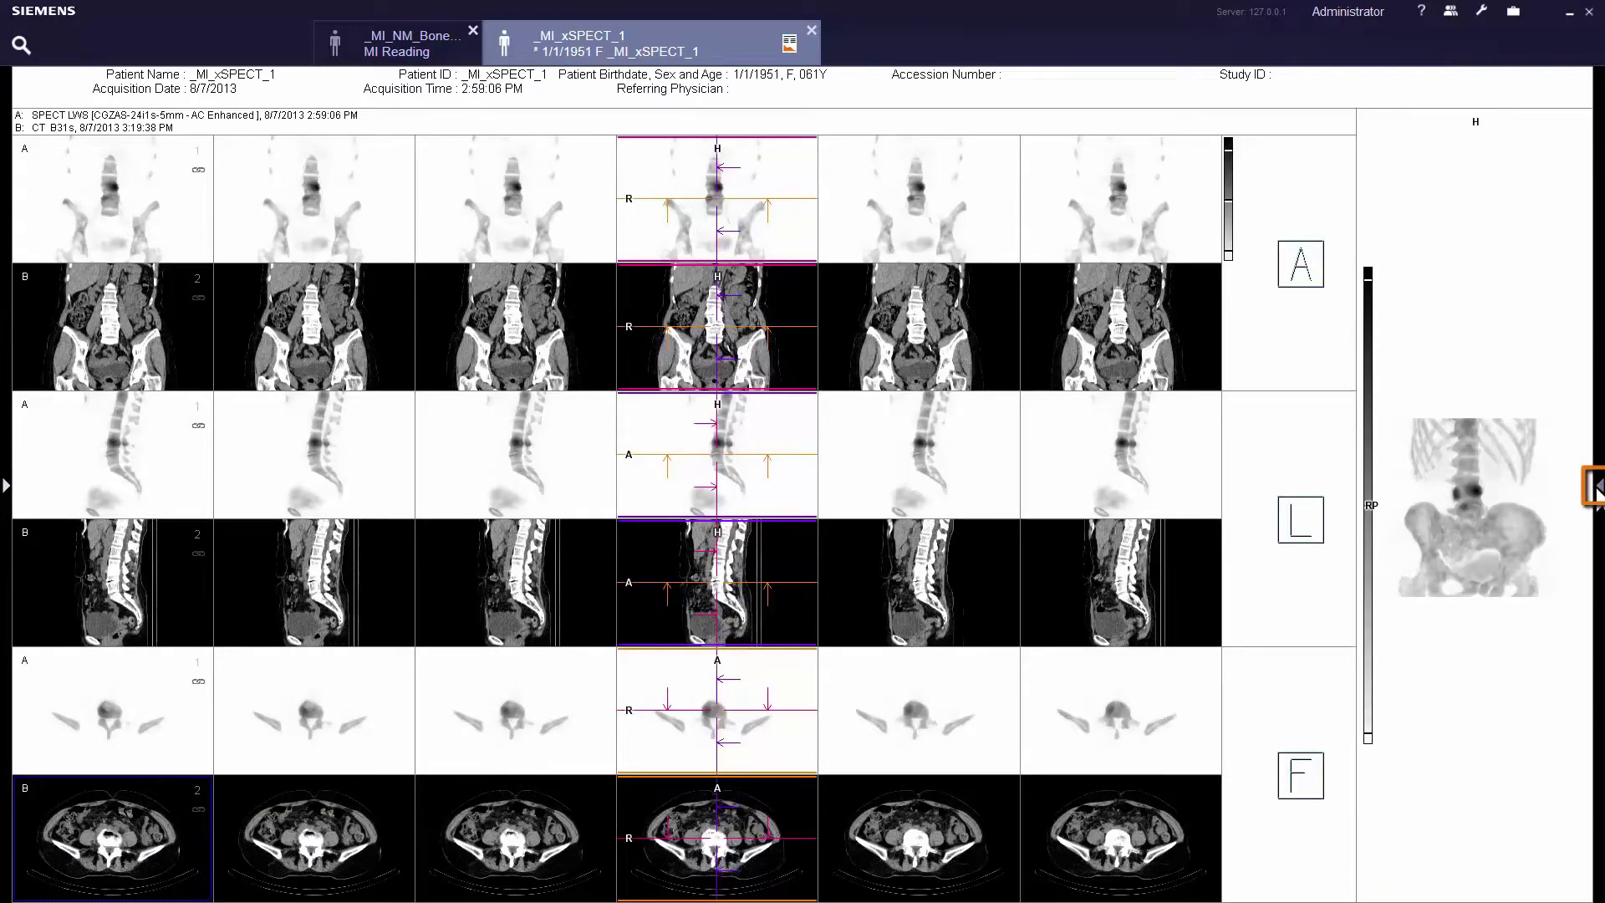
# - Fuse the SPECT LWS [CGZAS-24i1s-5mm - AC Enhanced] series from the data groups with the CT series in the stripe
pyautogui.click(1594, 491)
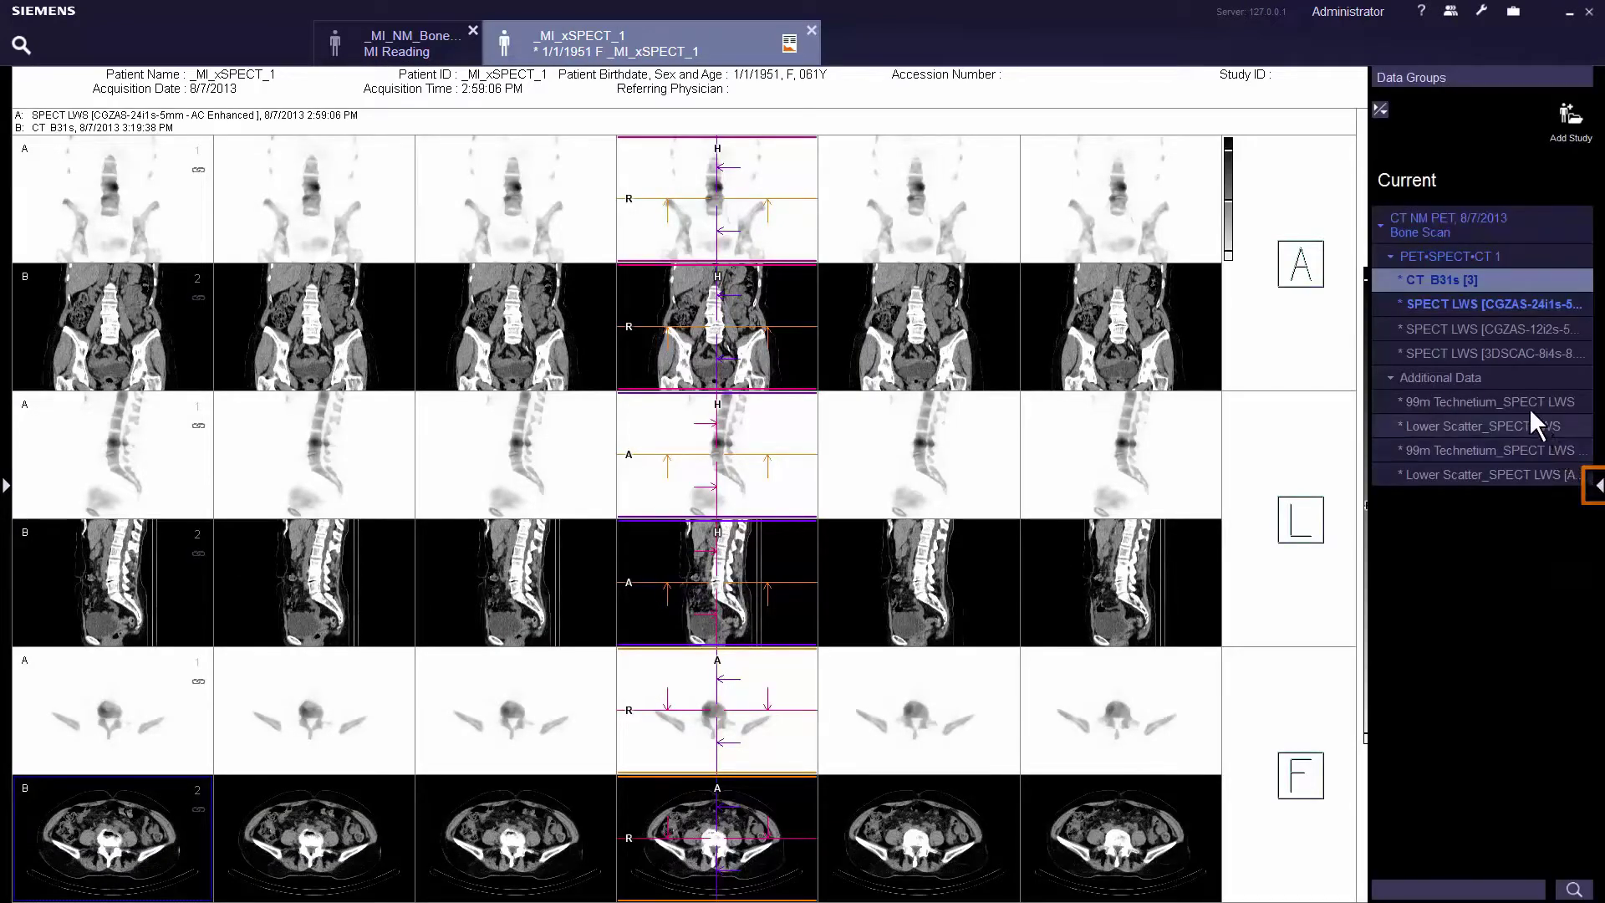
pyautogui.click(1466, 299)
pyautogui.moveTo(1466, 300); pyautogui.dragTo(1112, 324)
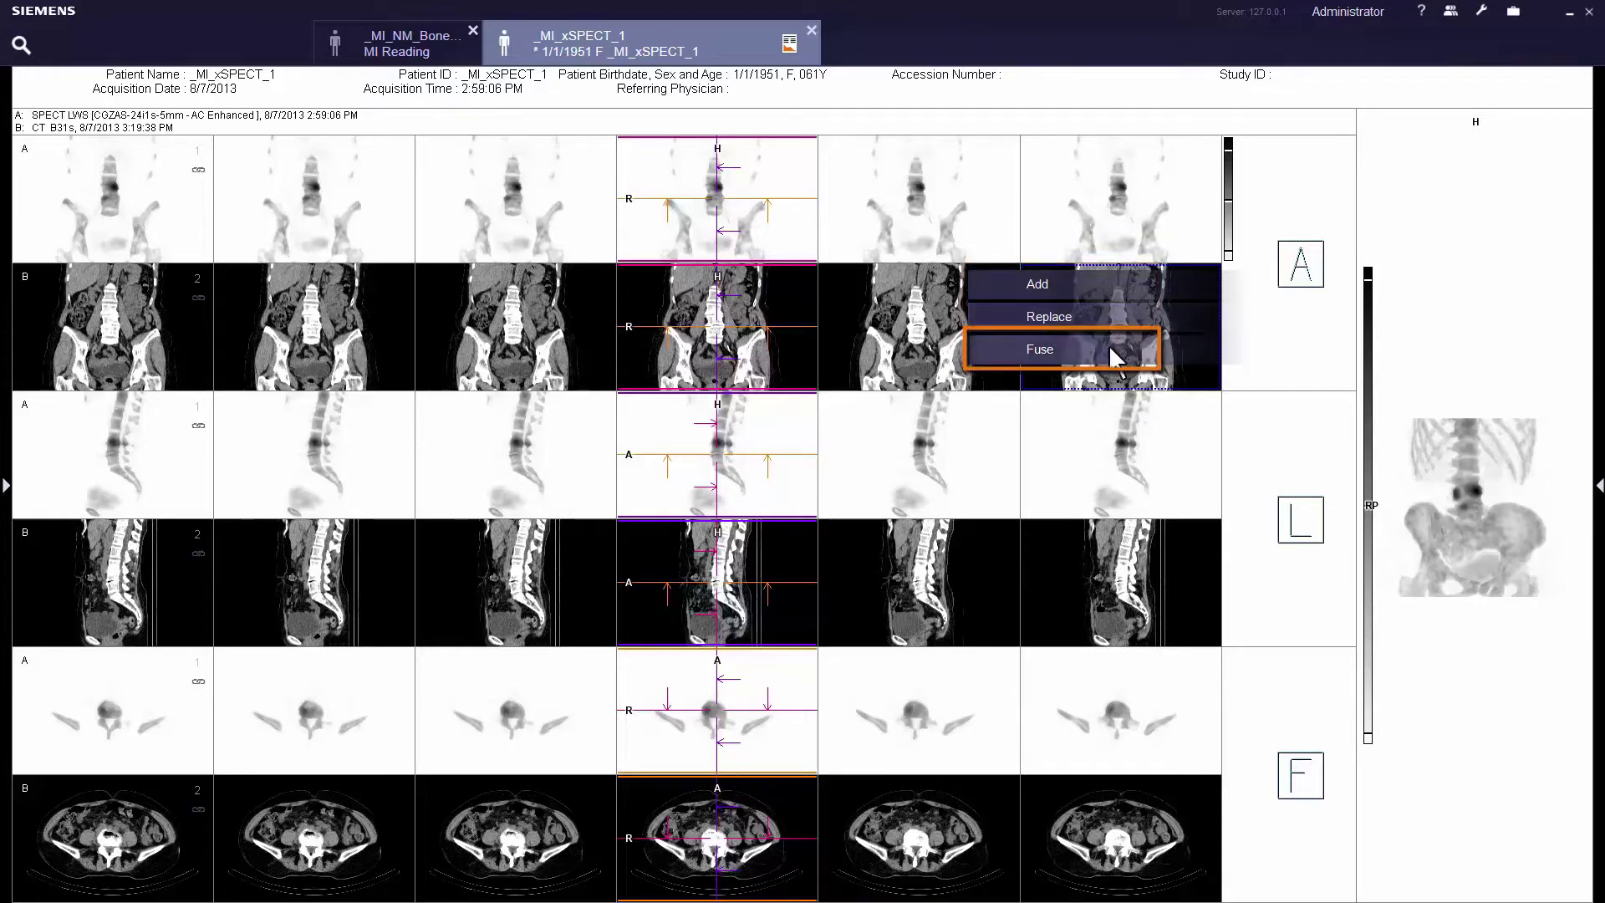
pyautogui.click(1110, 348)
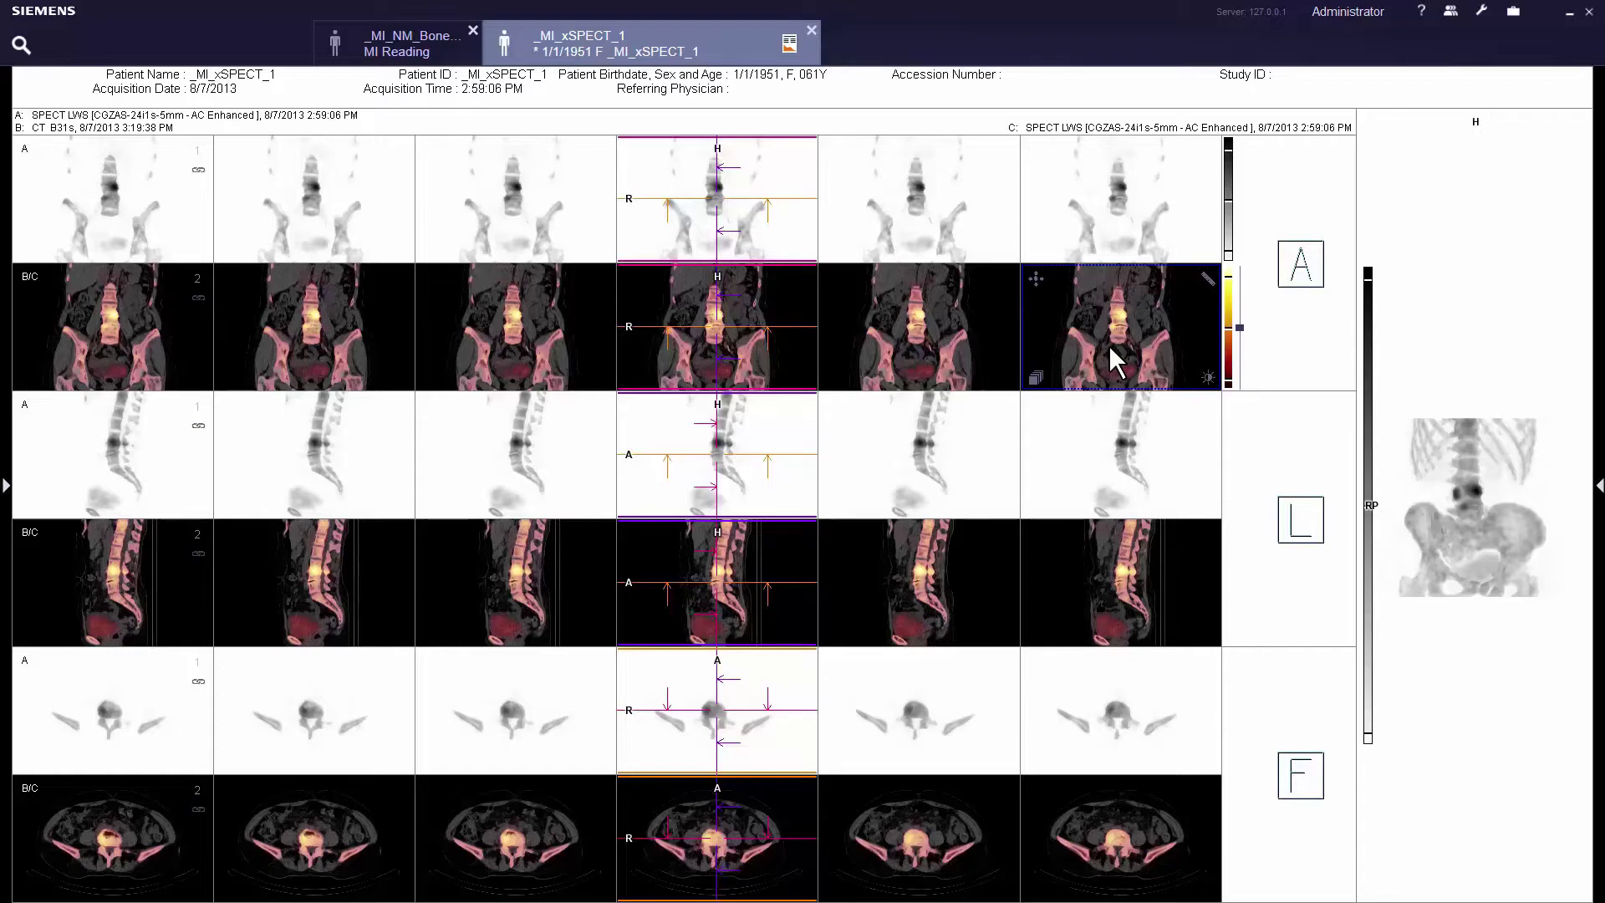
# - Scroll through the fused coronal slices, stepping them backward and forward
pyautogui.moveTo(1110, 350); pyautogui.dragTo(1179, 360)
pyautogui.press('Up')
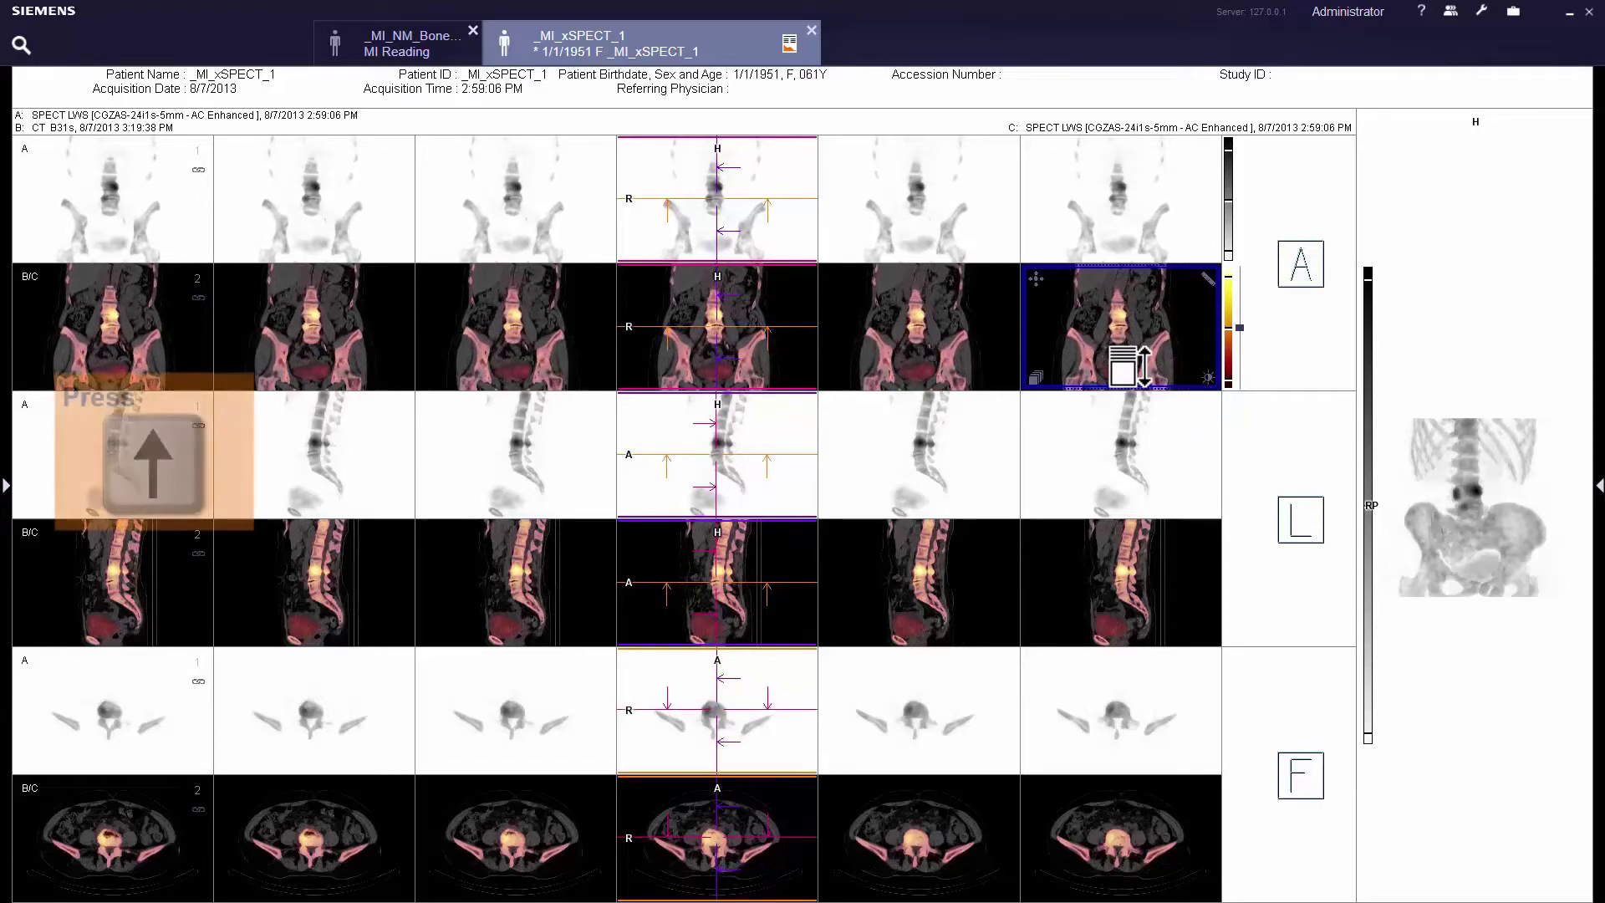
pyautogui.press('Down')
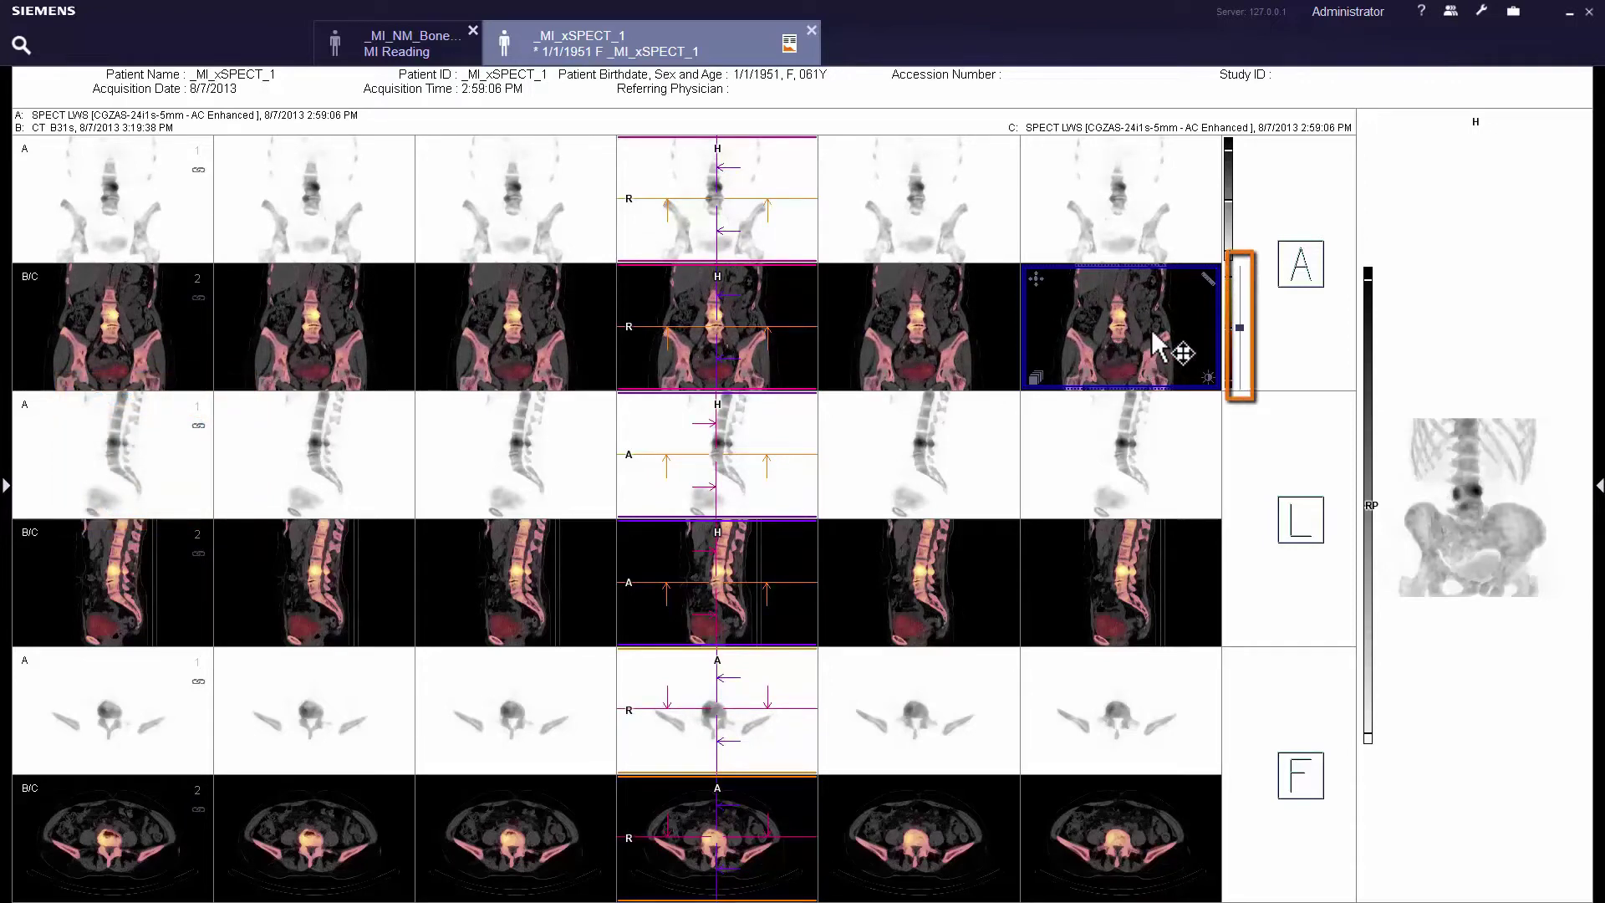
# - Adjust the blending ratio of the fused SPECT and CT images to about 51 %
pyautogui.moveTo(1232, 322)
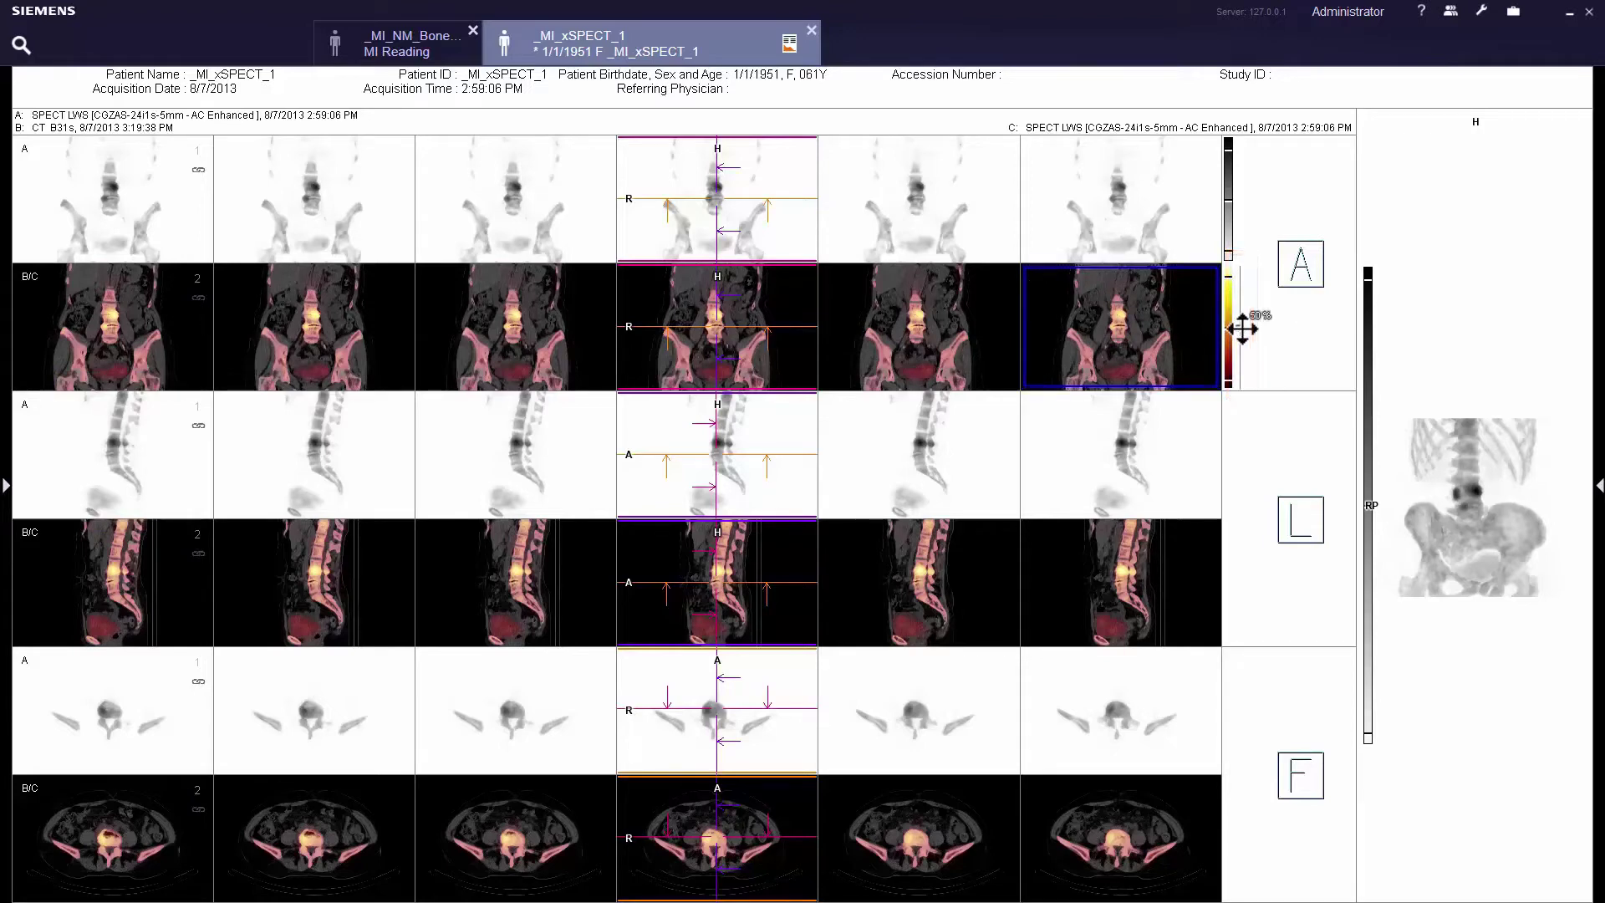
pyautogui.moveTo(1240, 347)
pyautogui.mouseDown()
pyautogui.moveTo(1244, 393)
pyautogui.moveTo(1236, 243)
pyautogui.moveTo(1240, 327)
pyautogui.mouseUp()
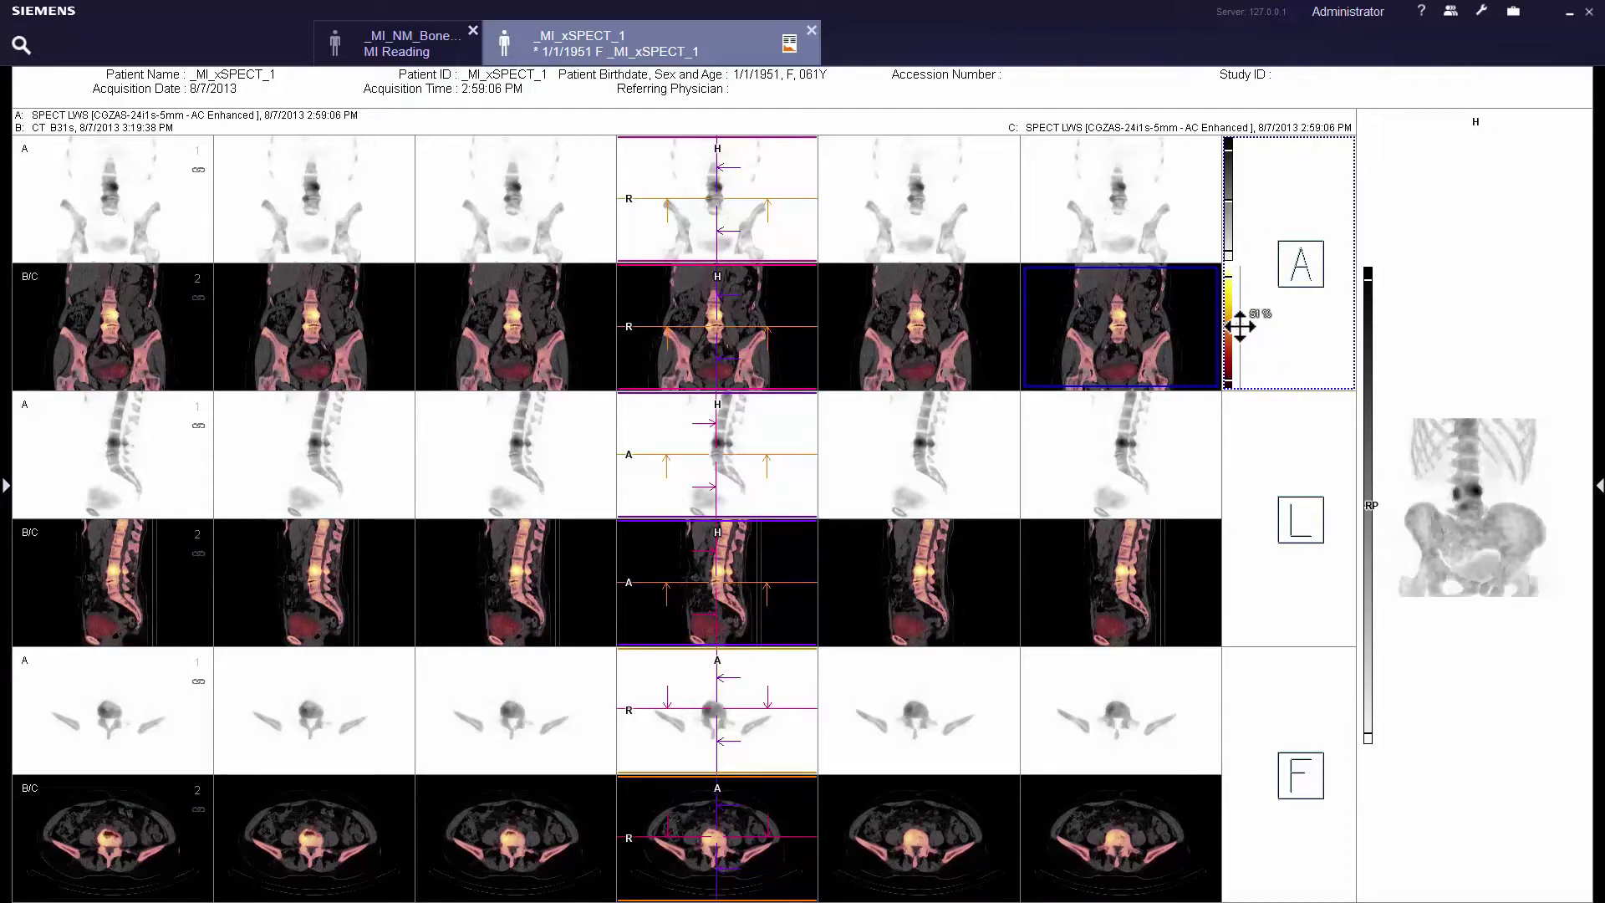
pyautogui.moveTo(1240, 327); pyautogui.dragTo(1240, 325)
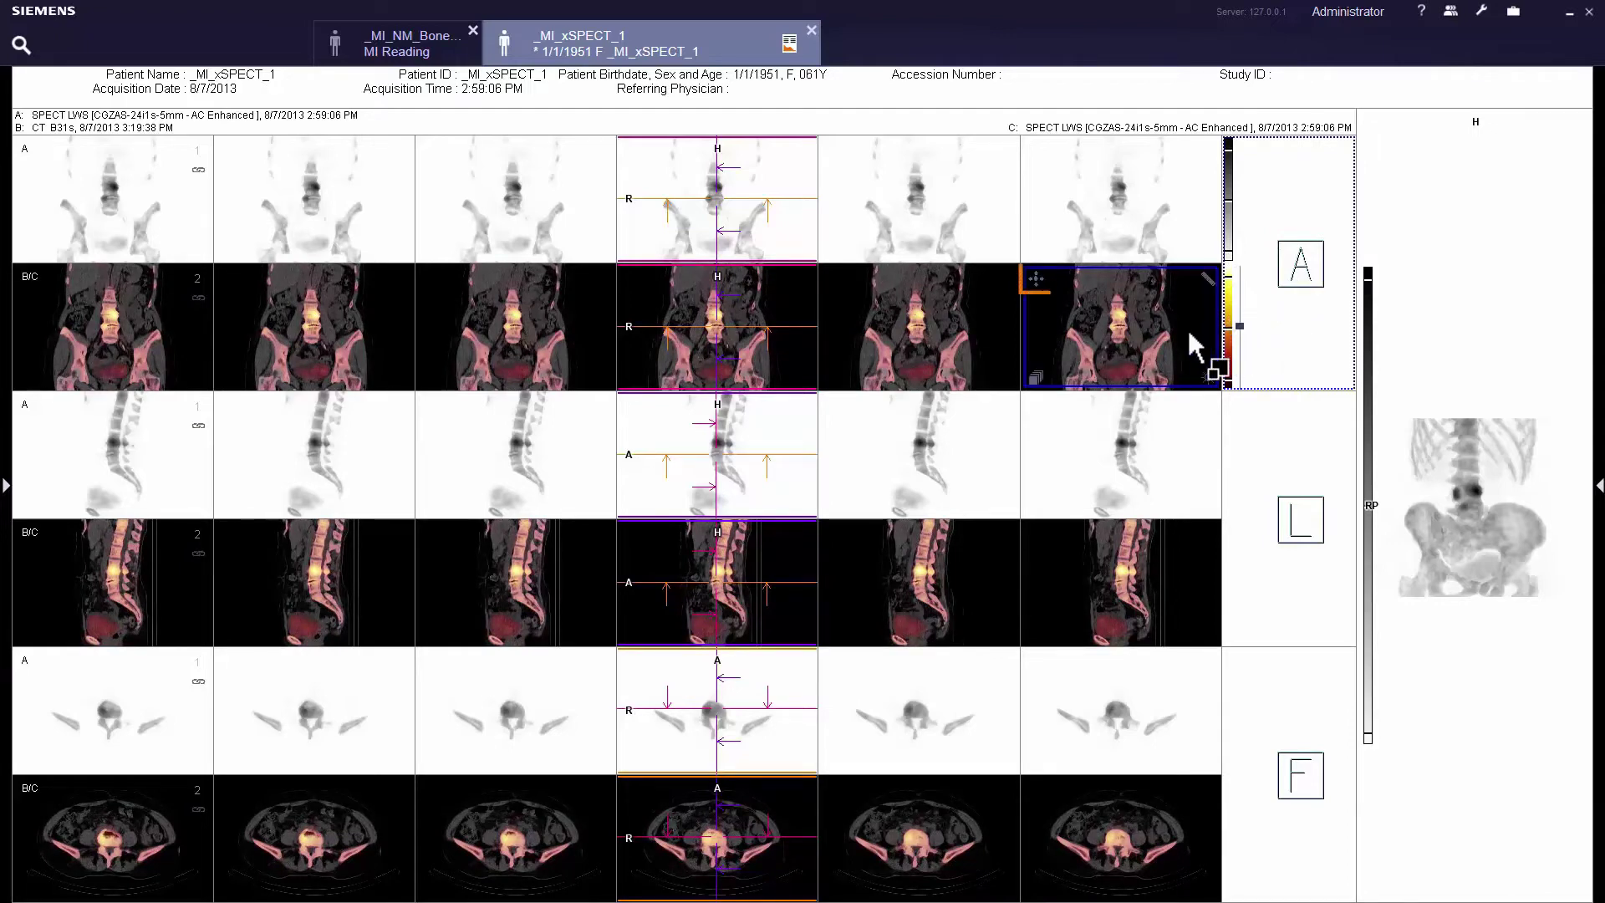
# - In the Volume Stripe Properties, set the slices per row for plane 3 to 1 and accept
pyautogui.rightClick(1064, 311)
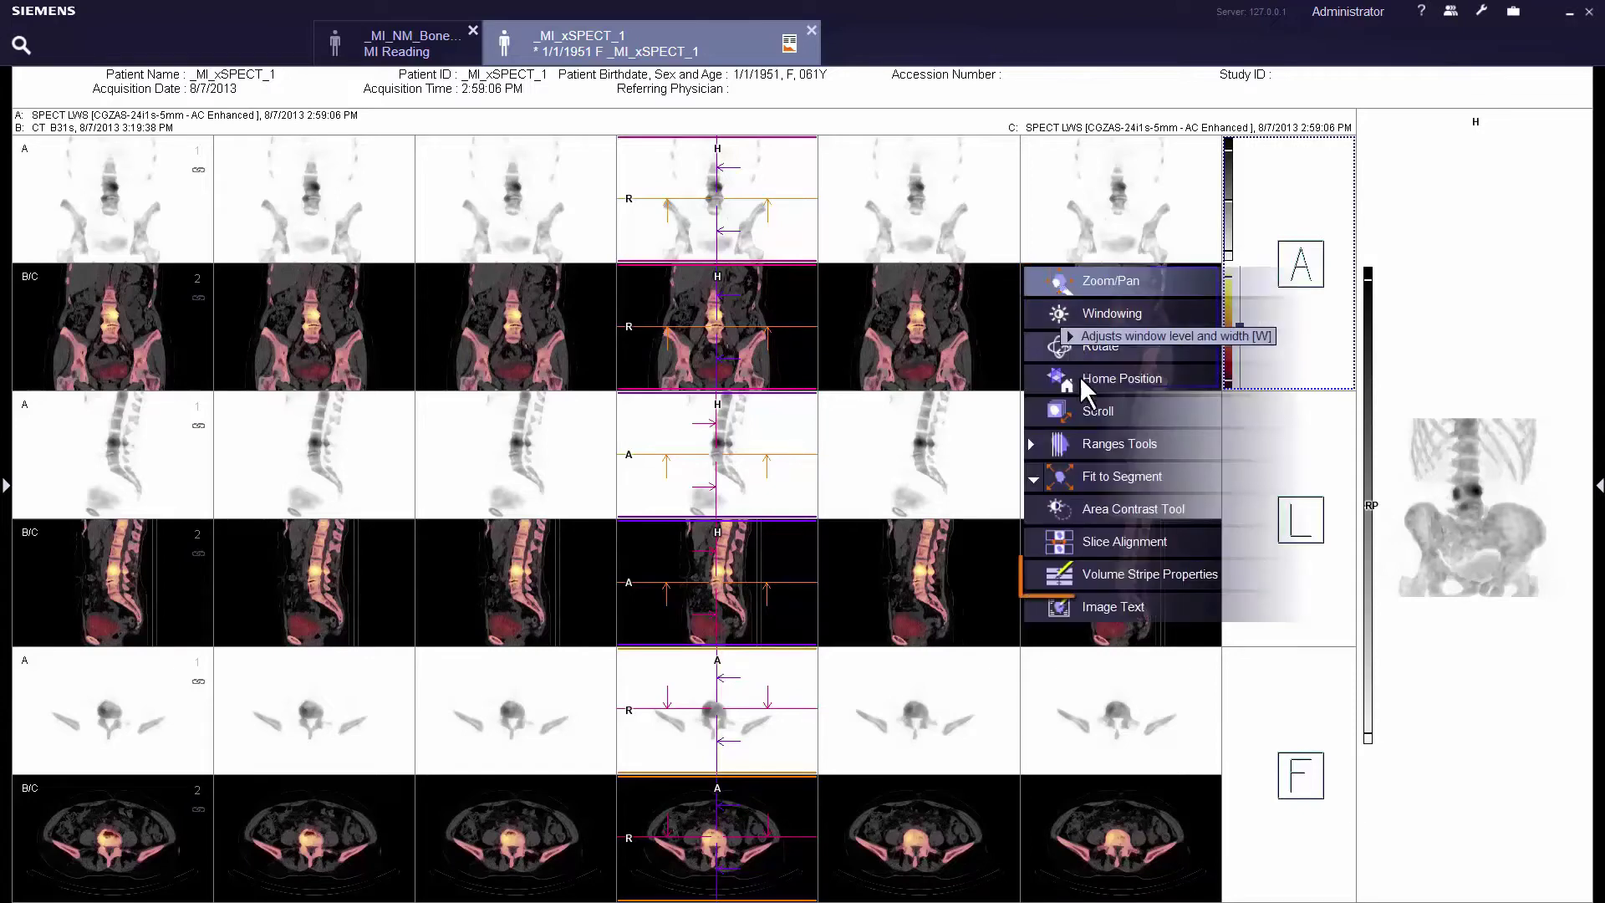
pyautogui.click(1111, 564)
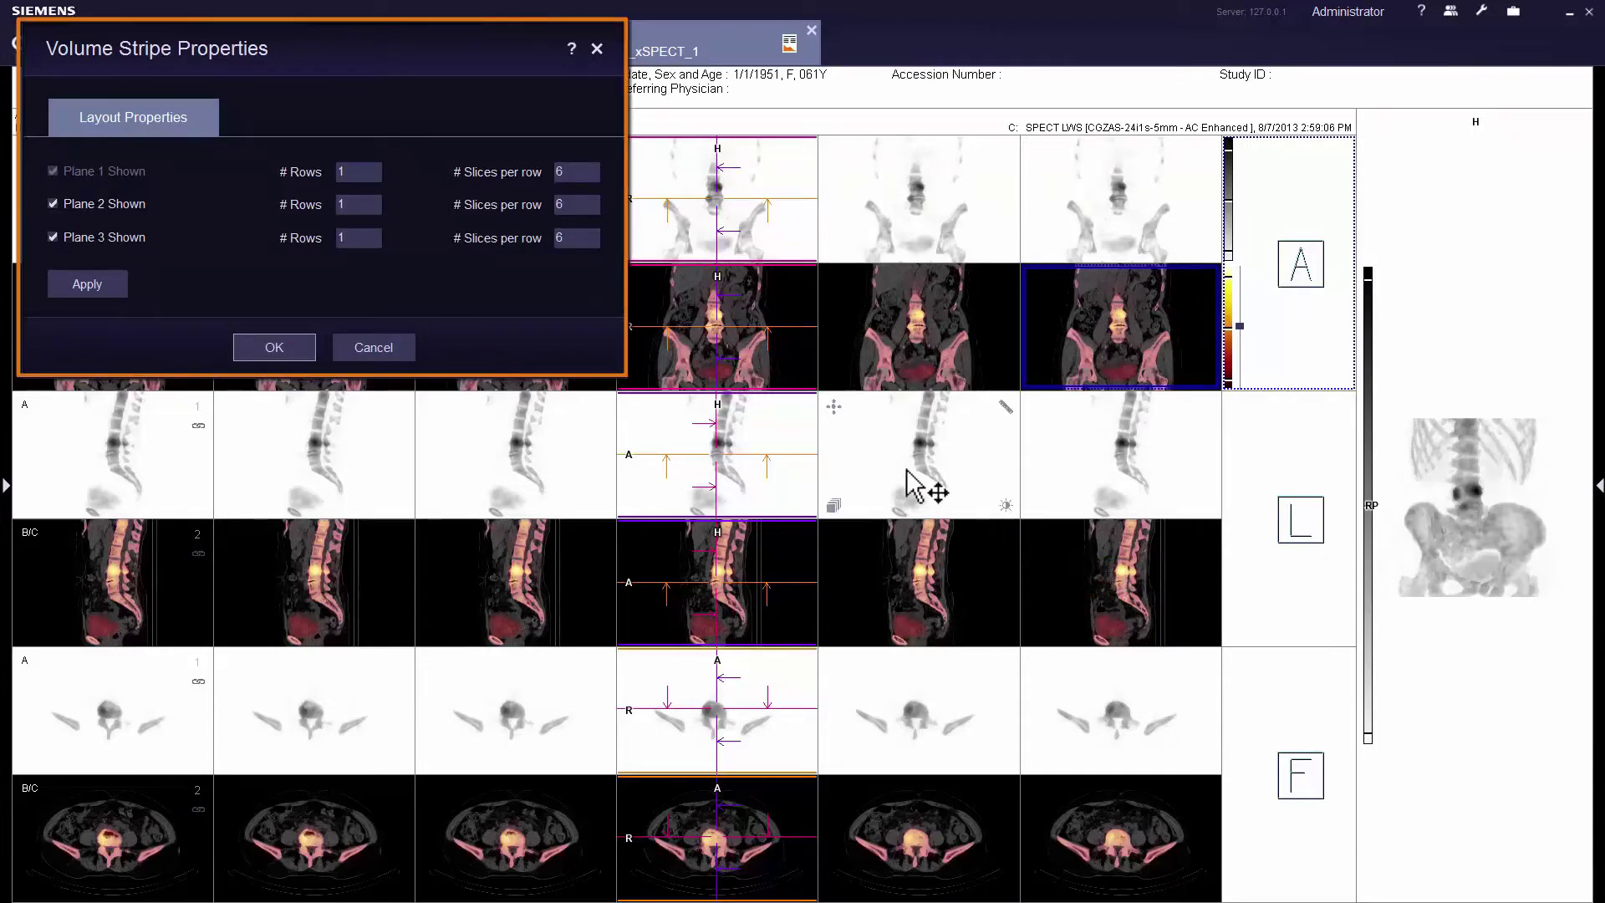
pyautogui.doubleClick(574, 238)
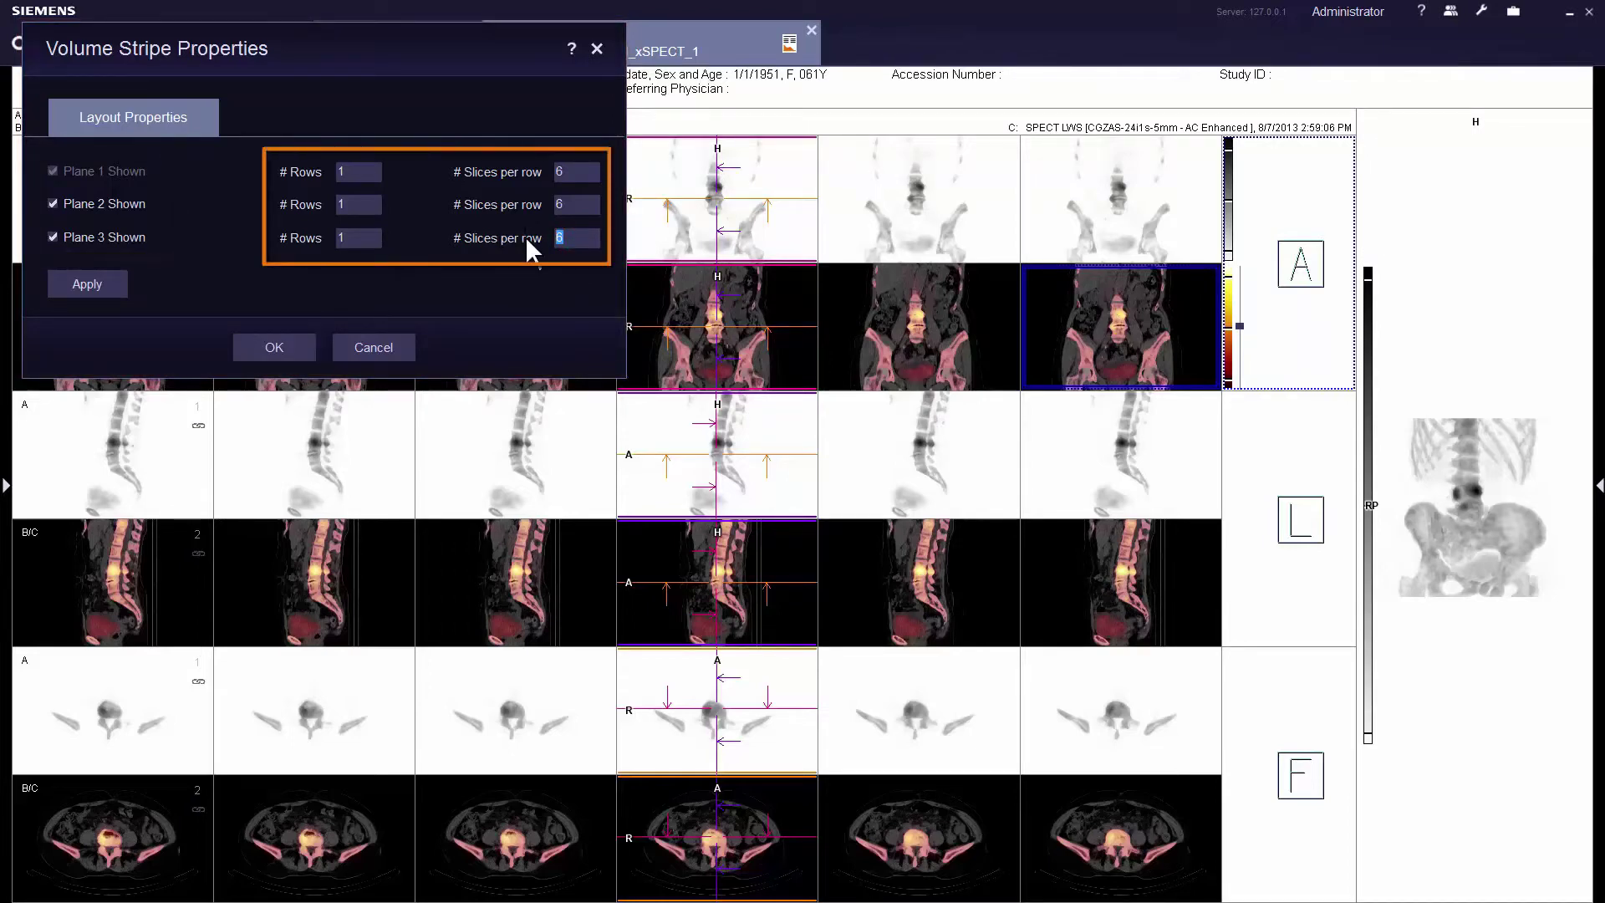
pyautogui.write('1')
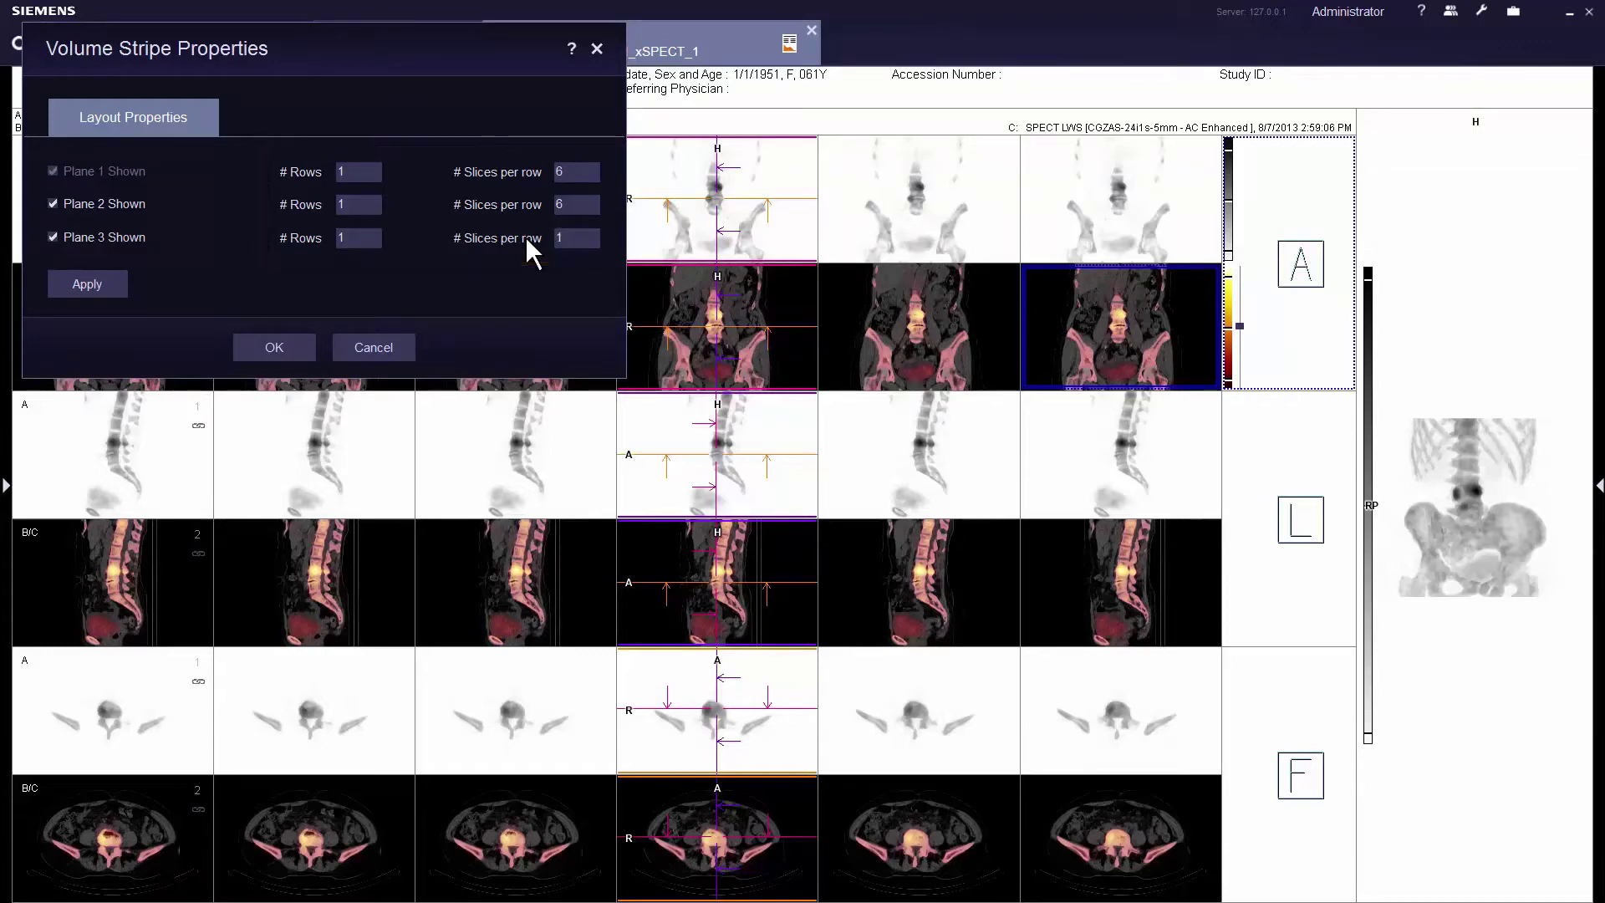
pyautogui.click(300, 342)
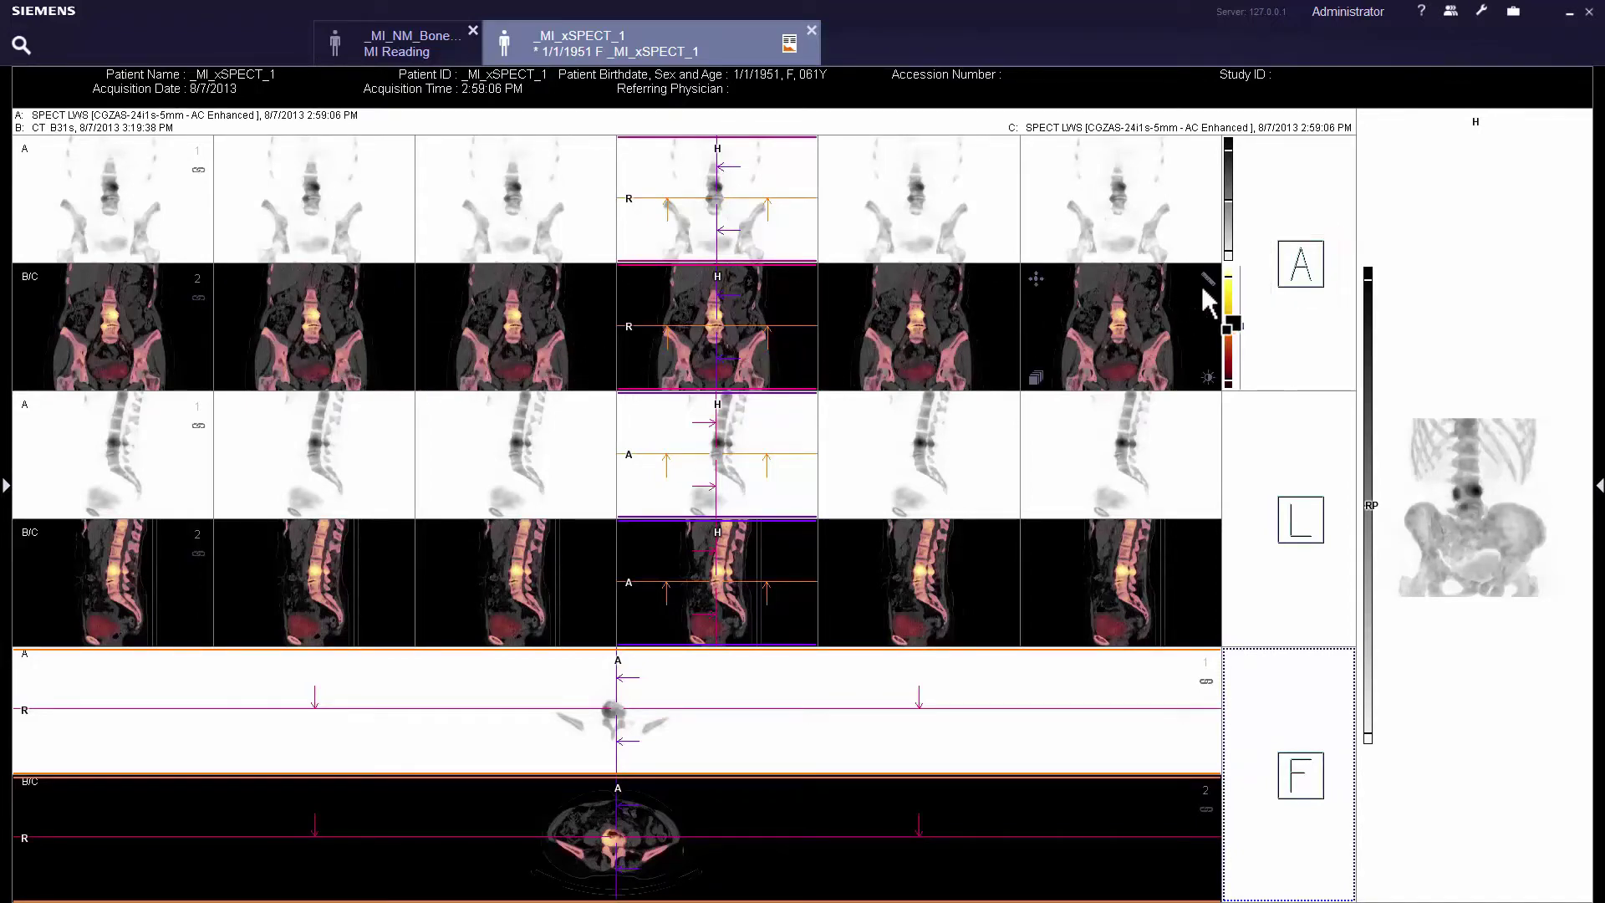
# - Change the coronal stripe's orientation to L (left-right) and hide the orientation cubes
pyautogui.click(1292, 263)
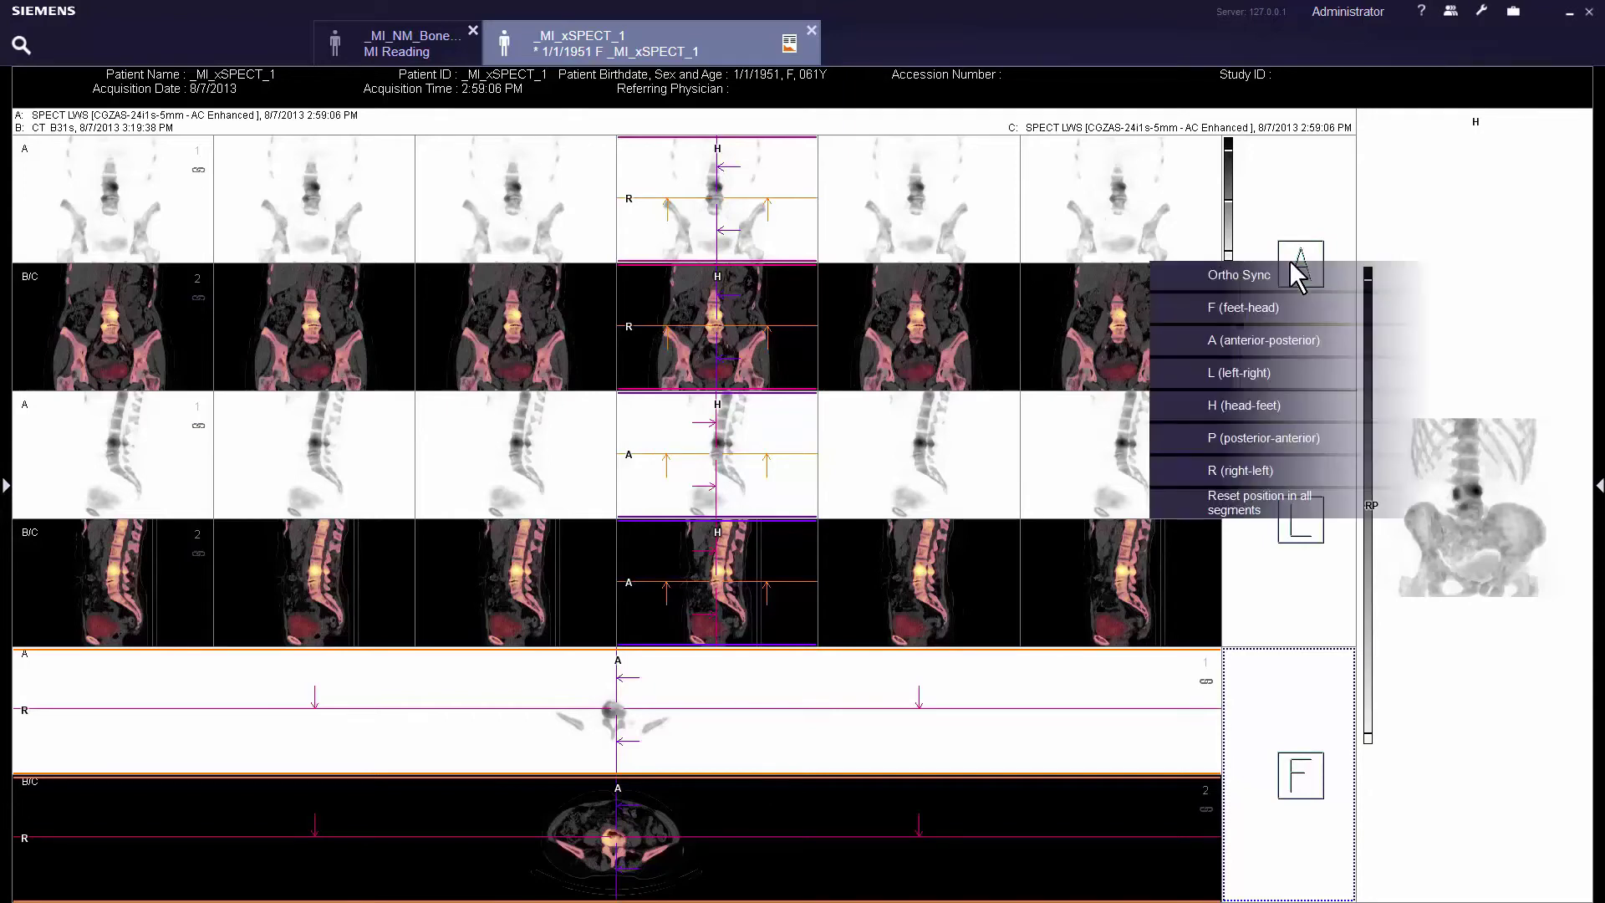
pyautogui.click(1282, 368)
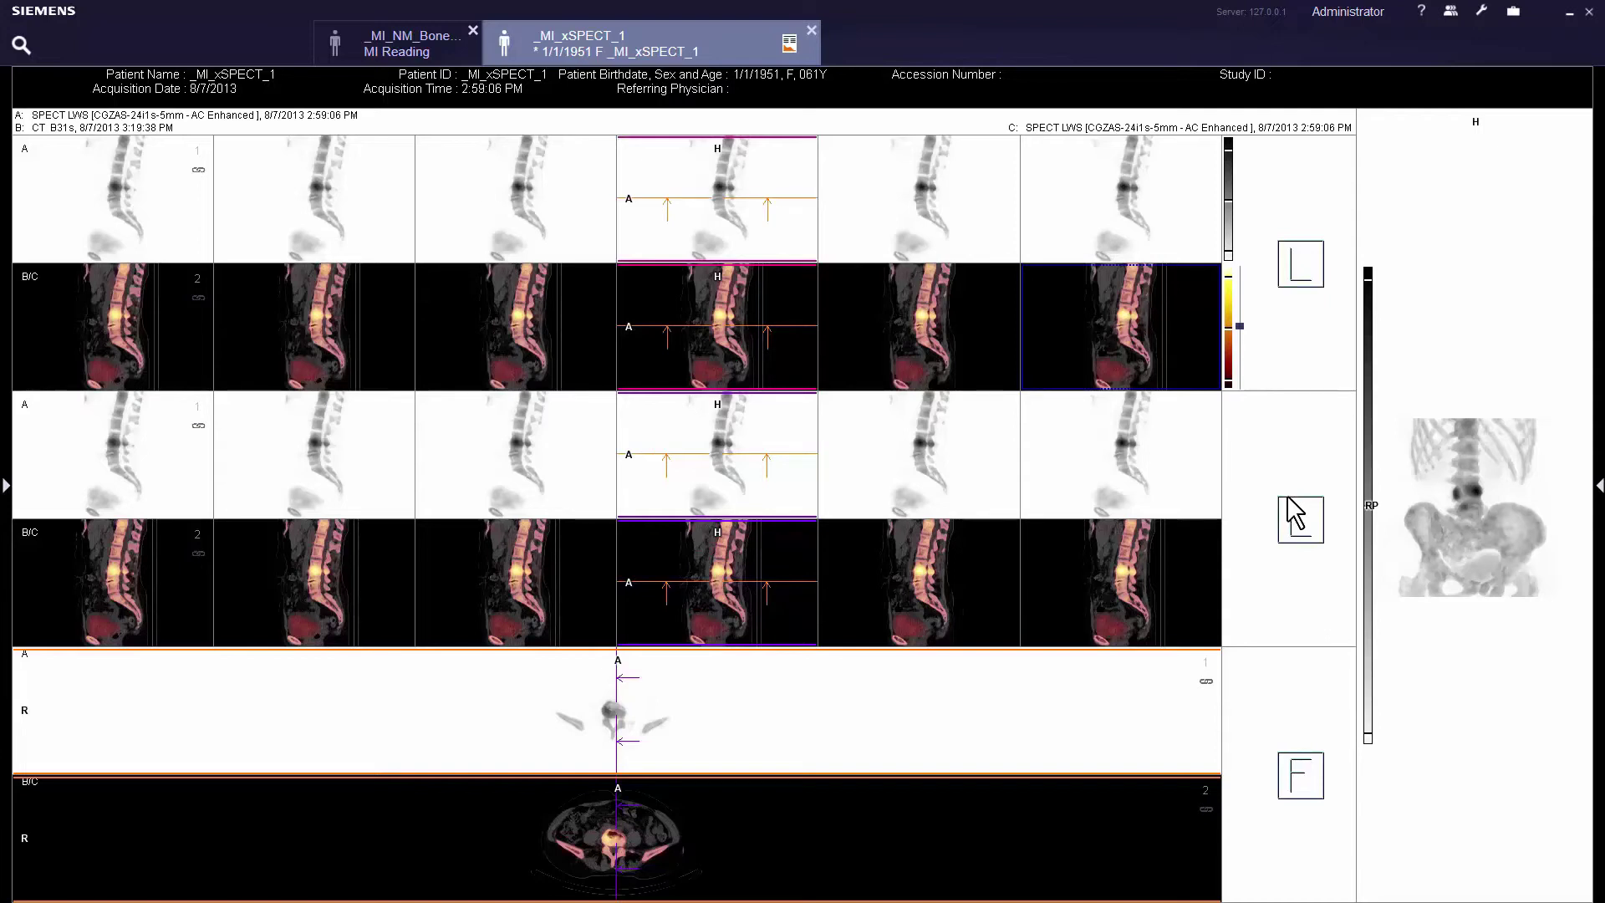
pyautogui.click(1196, 576)
pyautogui.rightClick(1185, 557)
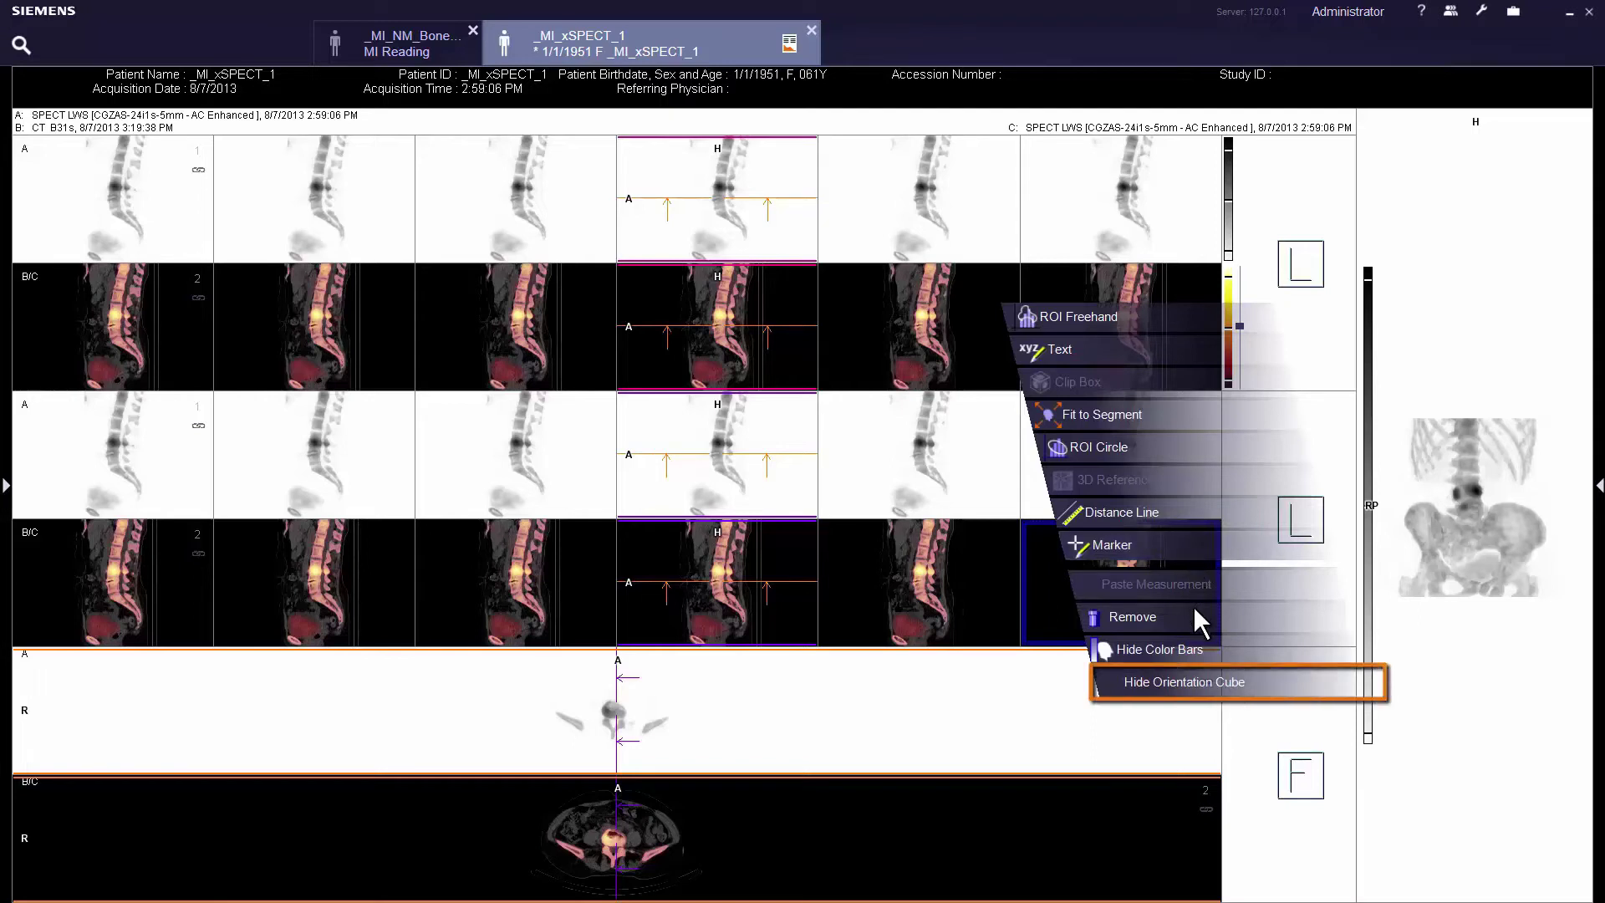
pyautogui.click(1197, 674)
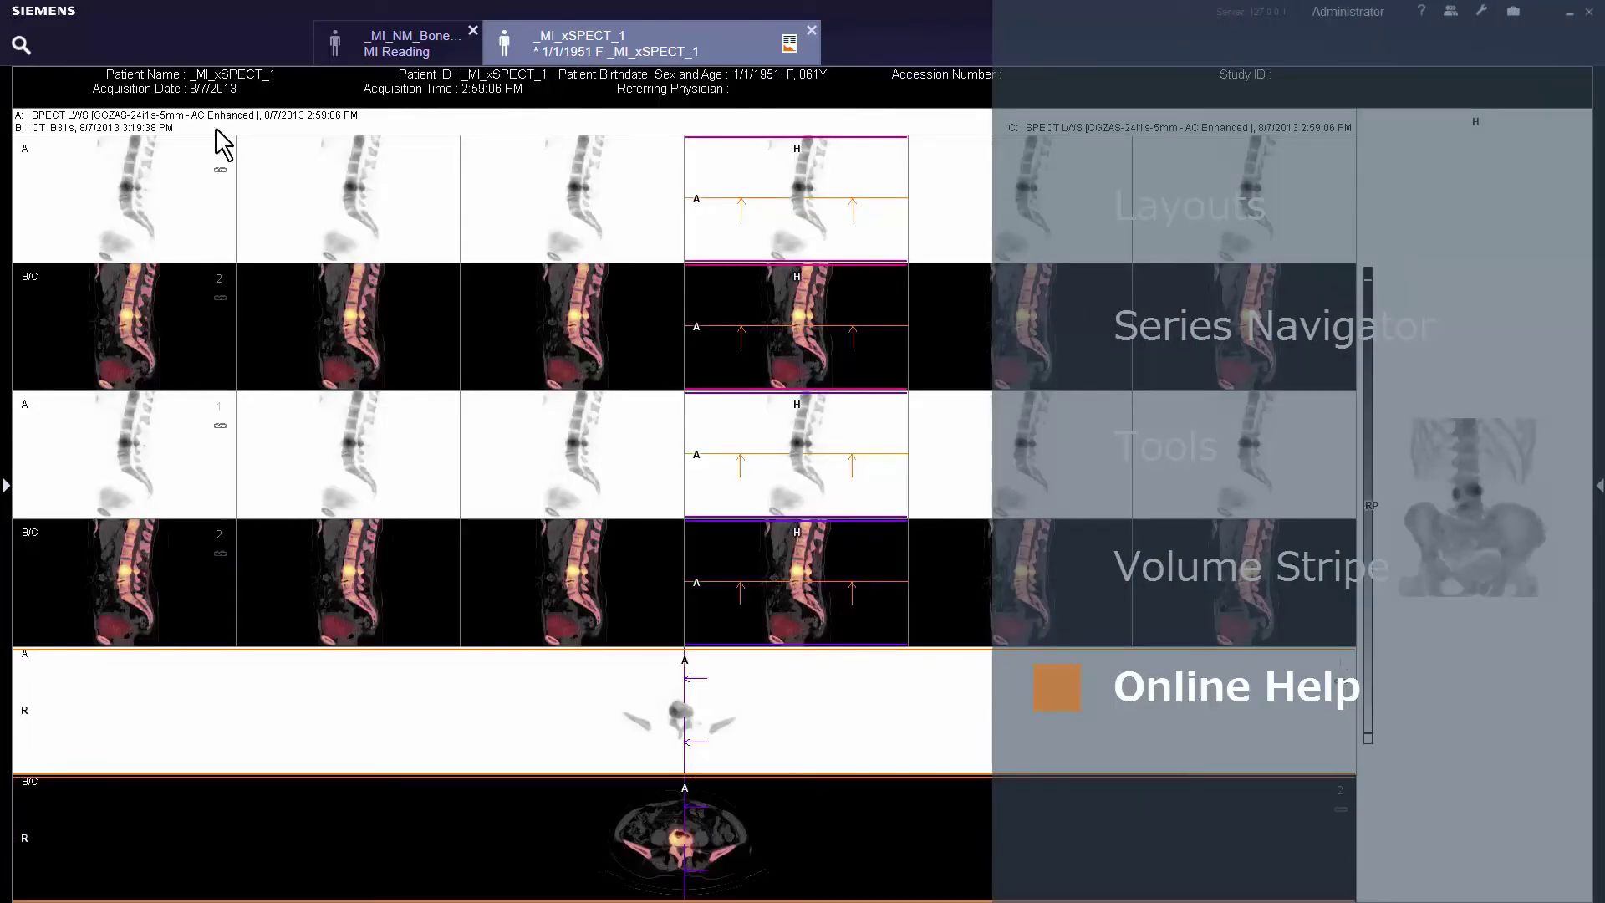
# - Open the online help on creating a viewing preset from the Save Viewing Preset tooltip, and close it again
pyautogui.click(6, 485)
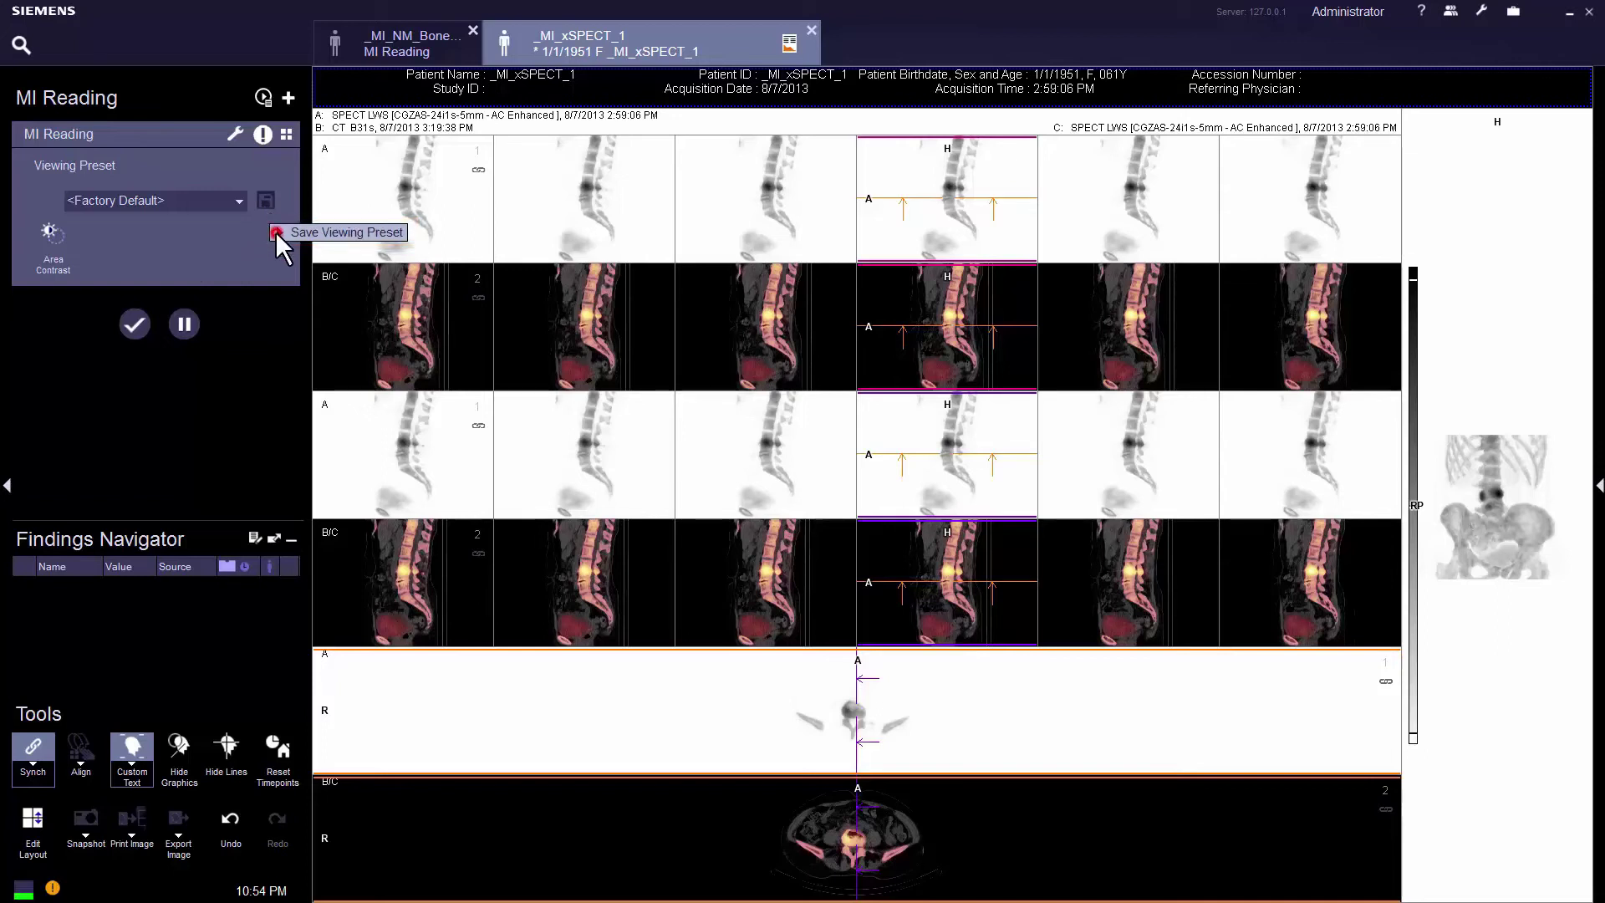
pyautogui.click(275, 230)
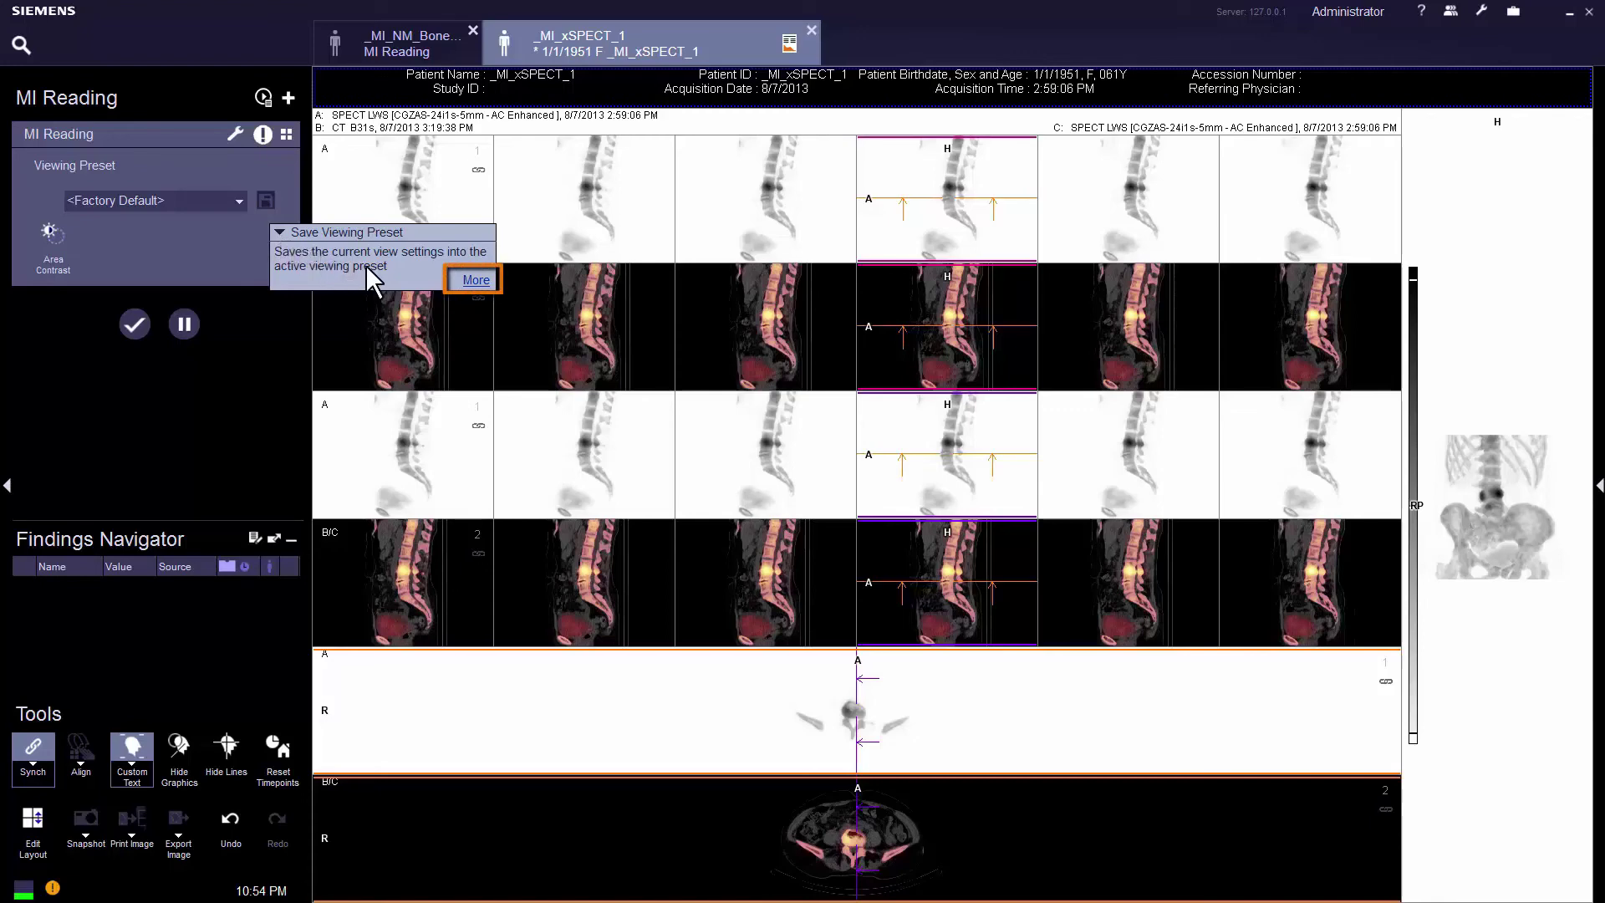
pyautogui.click(473, 281)
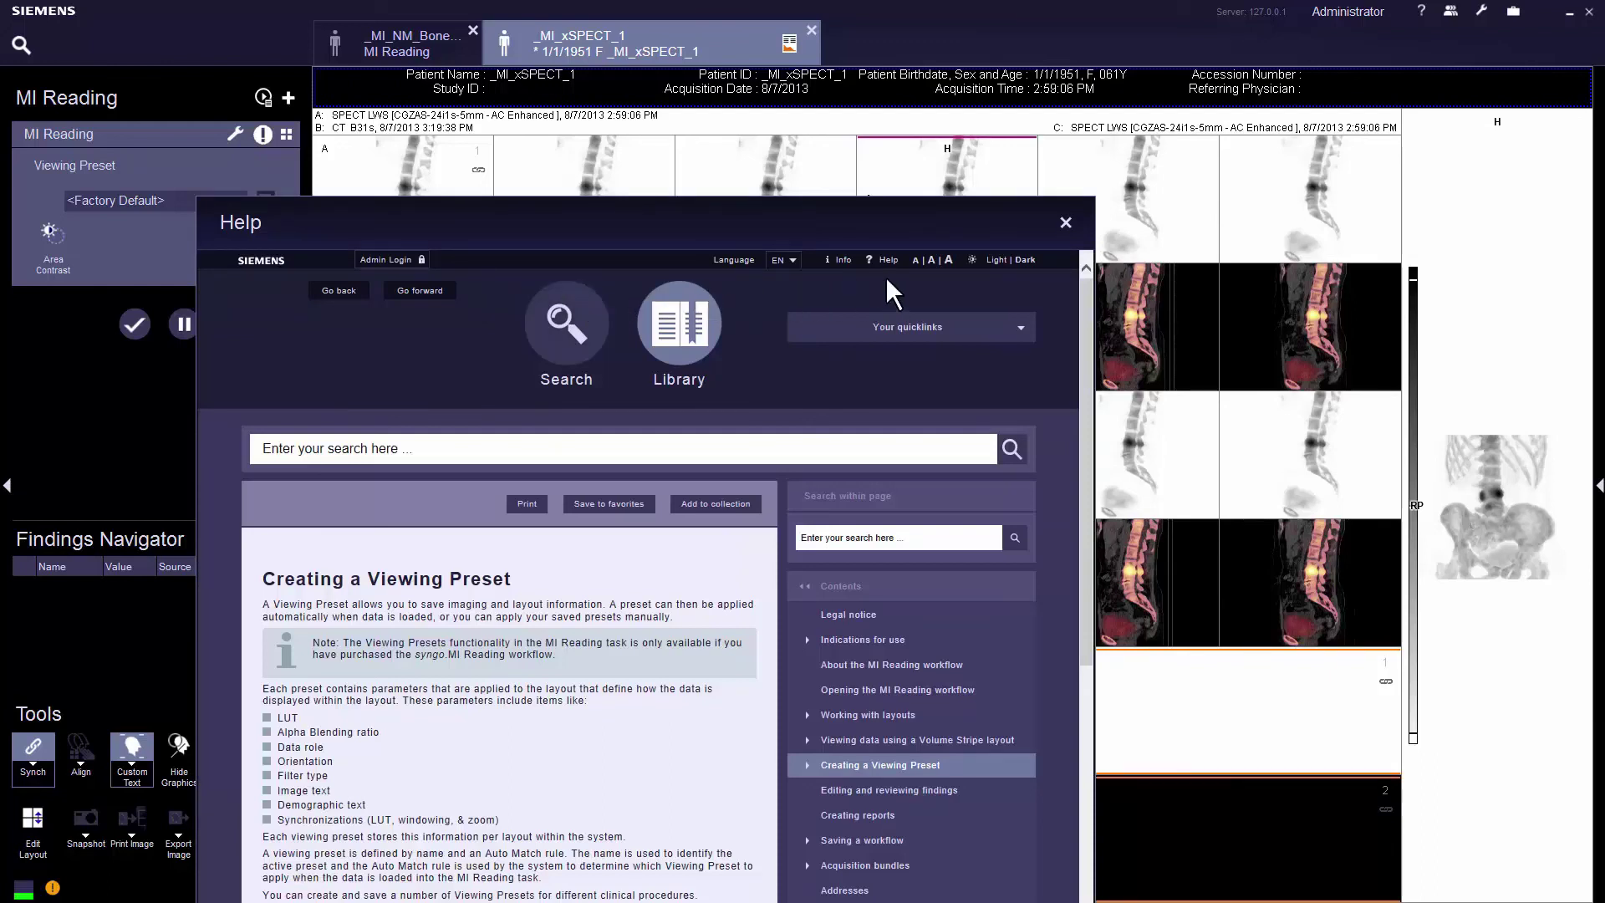
pyautogui.click(1065, 223)
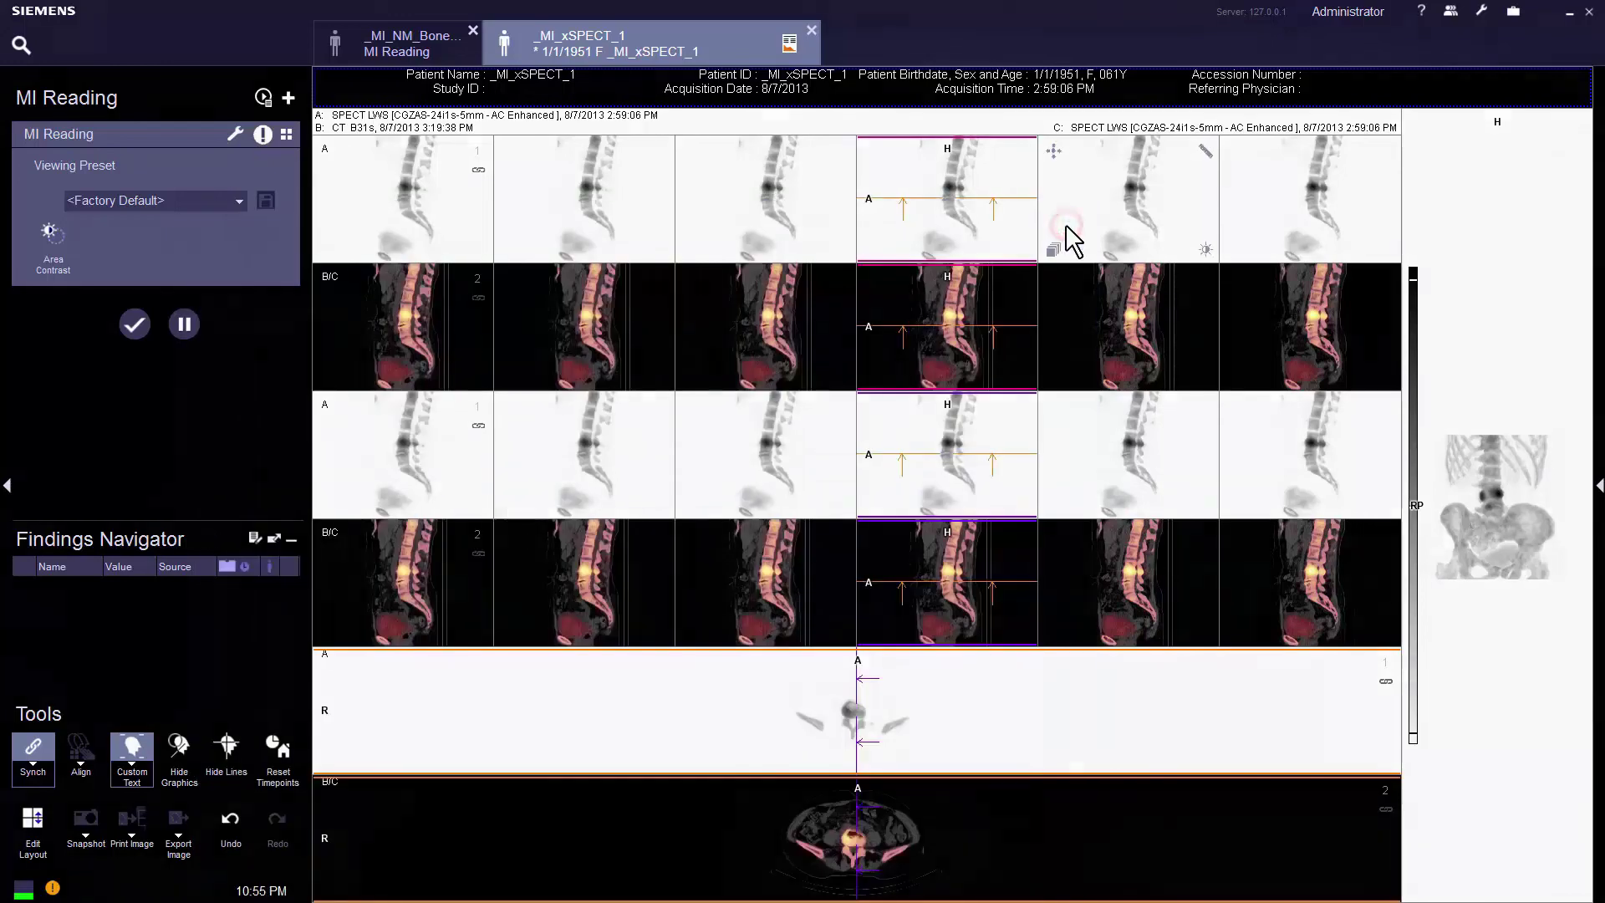